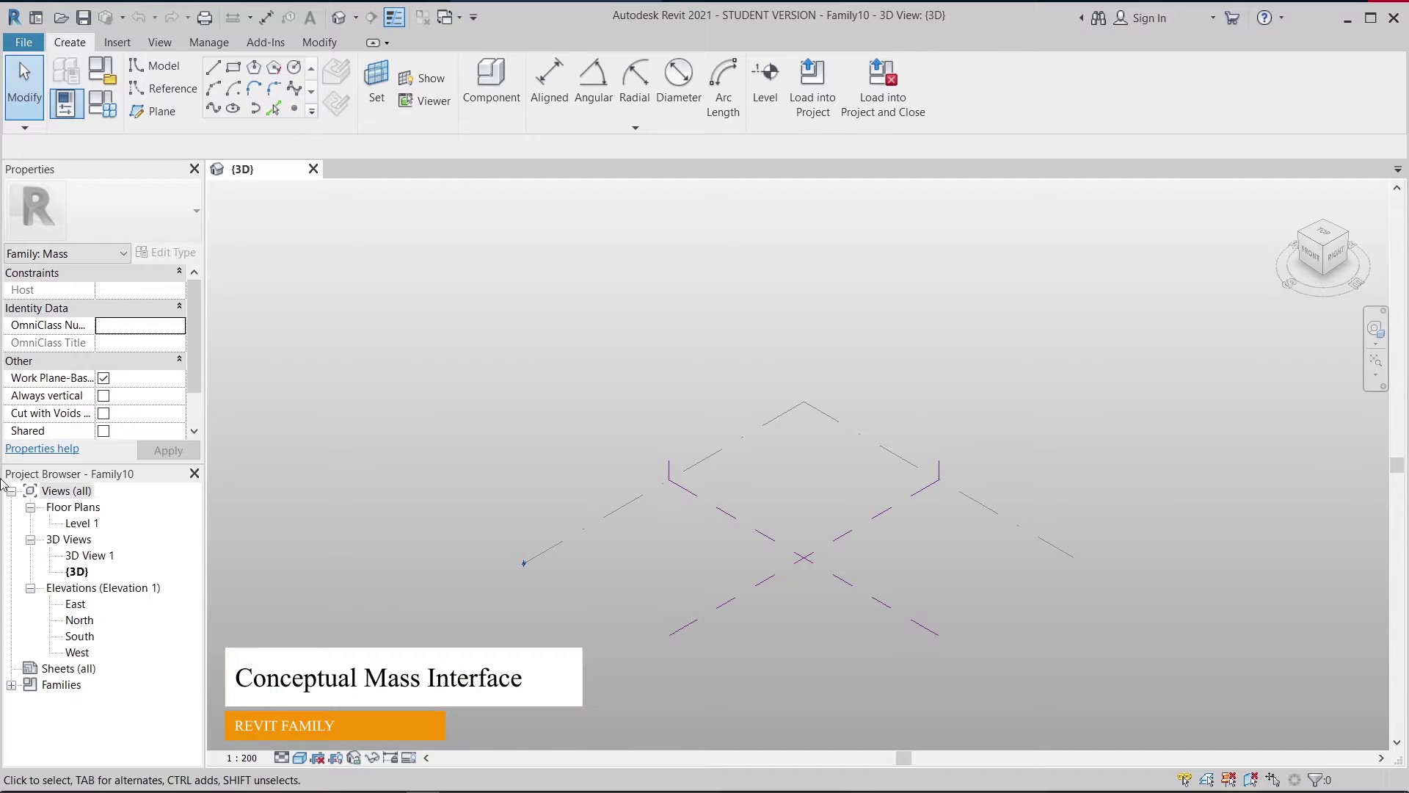
- In the top view, draw a short model line down from the horizontal reference plane, 35000 from the vertical reference plane
shift+middle_drag(670, 481, 862, 530)
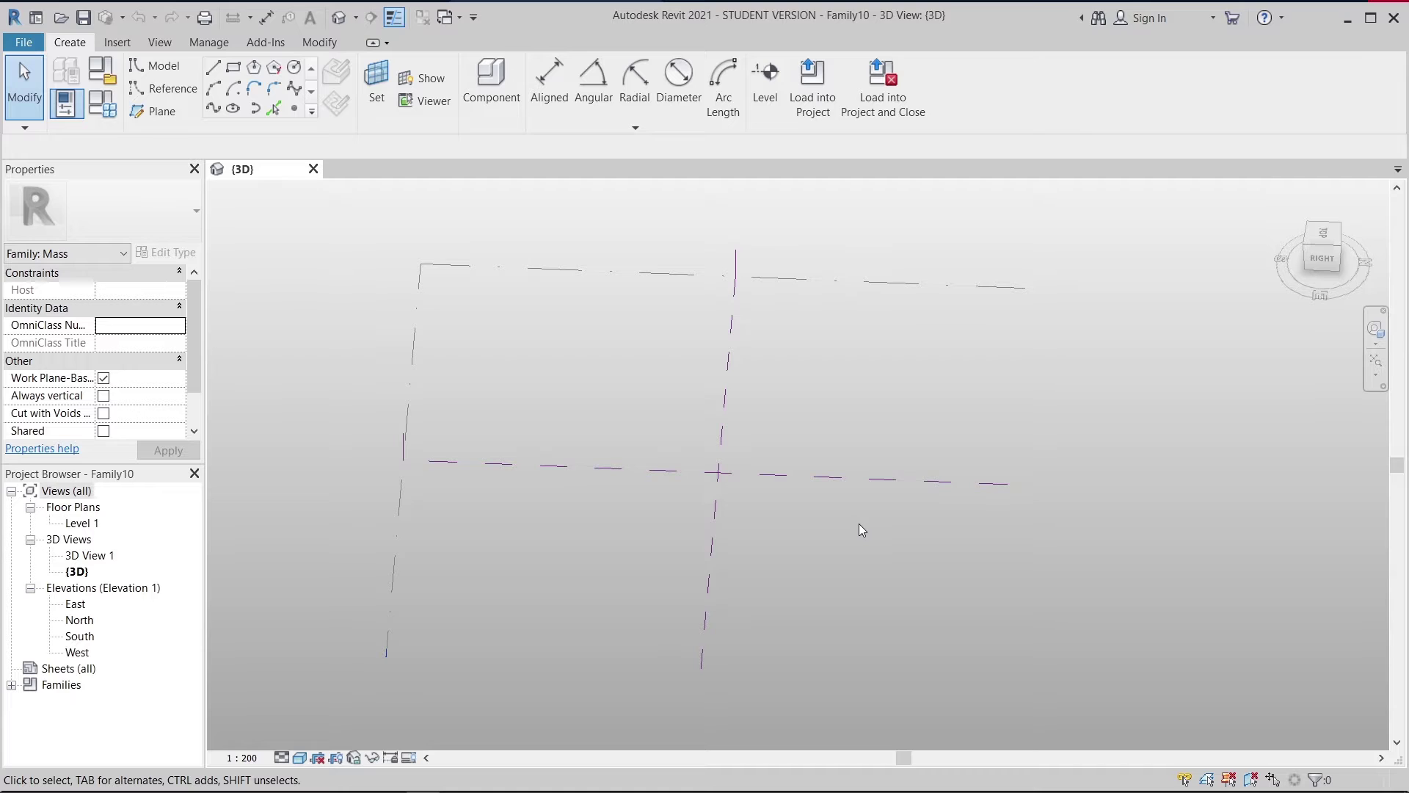
shift+middle_drag(878, 499, 1111, 510)
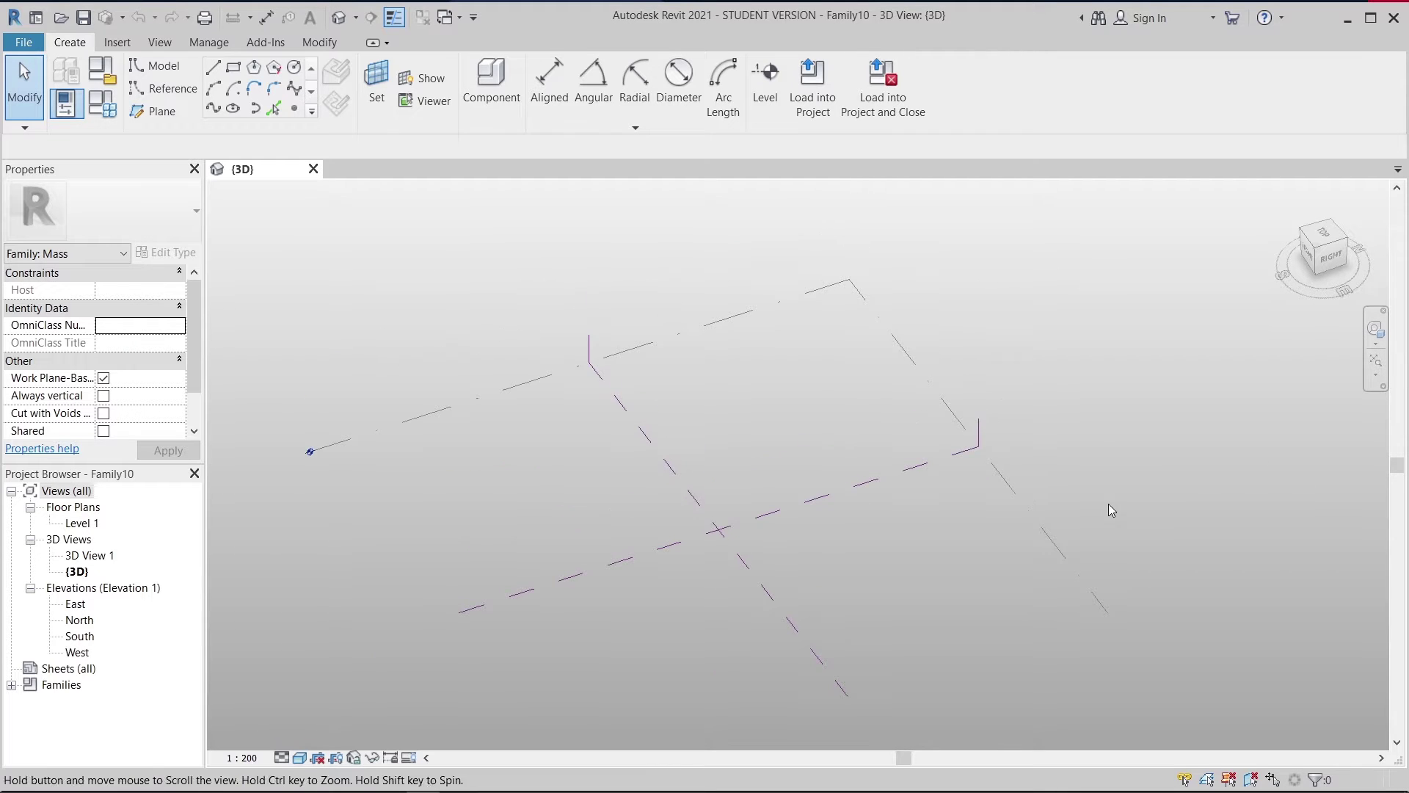
click(1322, 240)
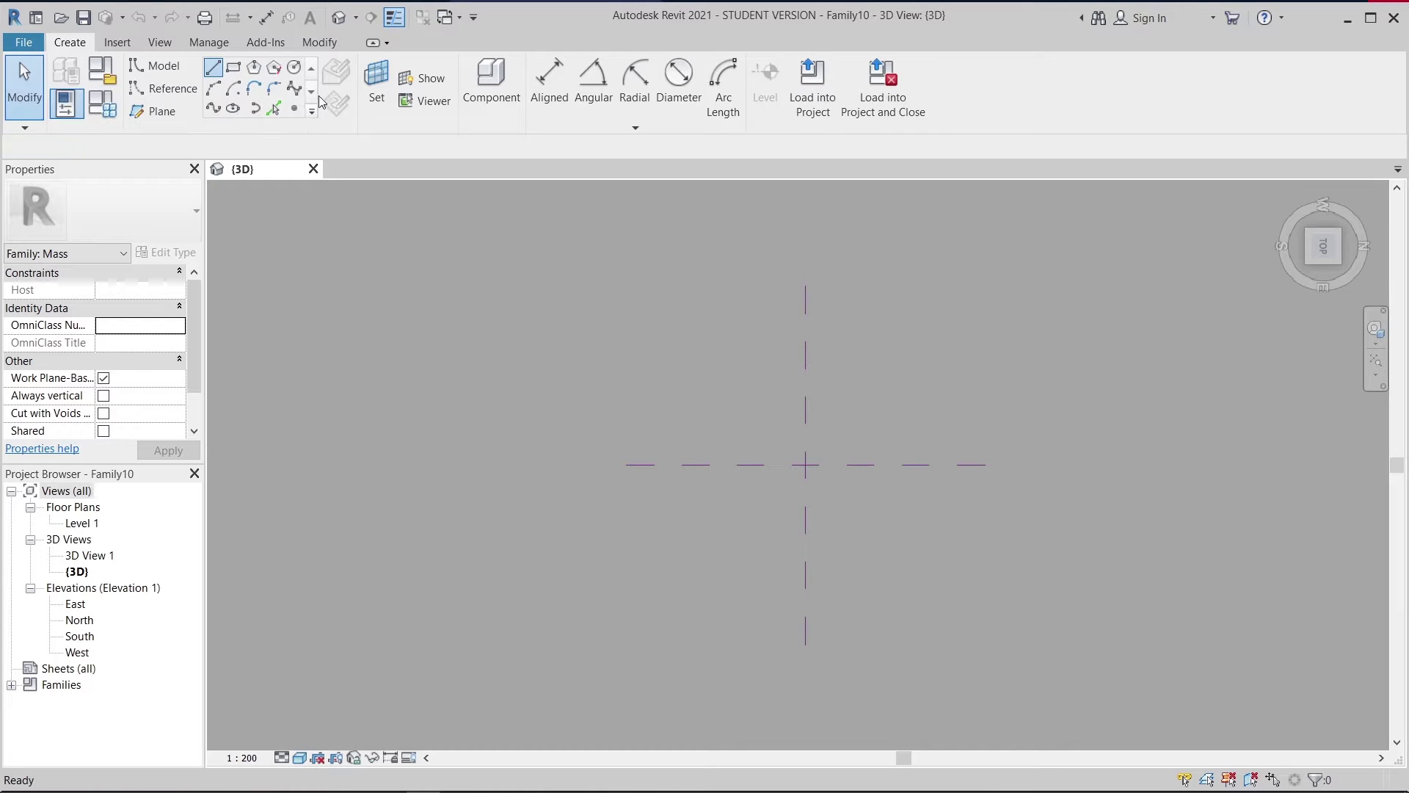
click(214, 68)
scroll(1002, 556, up, 1)
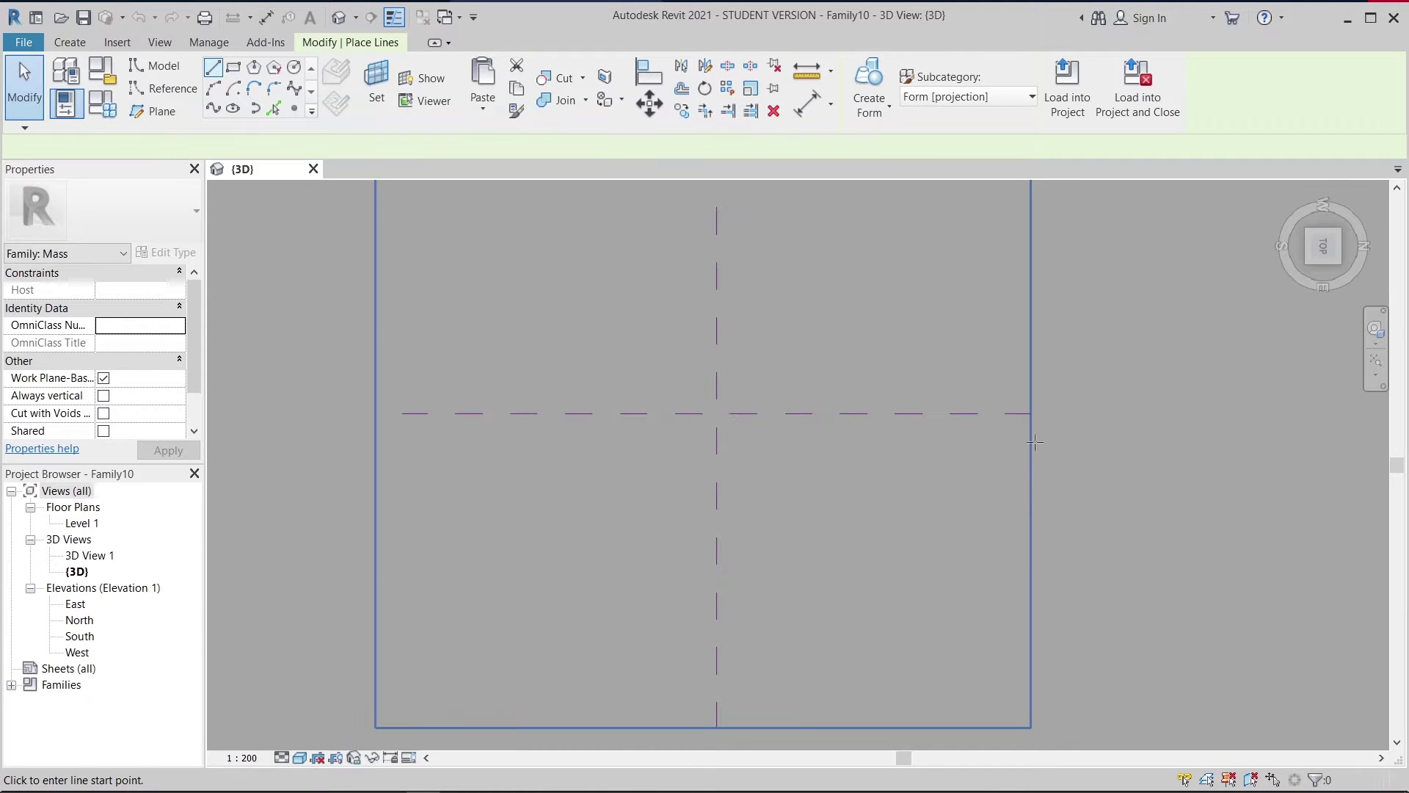
click(942, 413)
scroll(938, 430, up, 2)
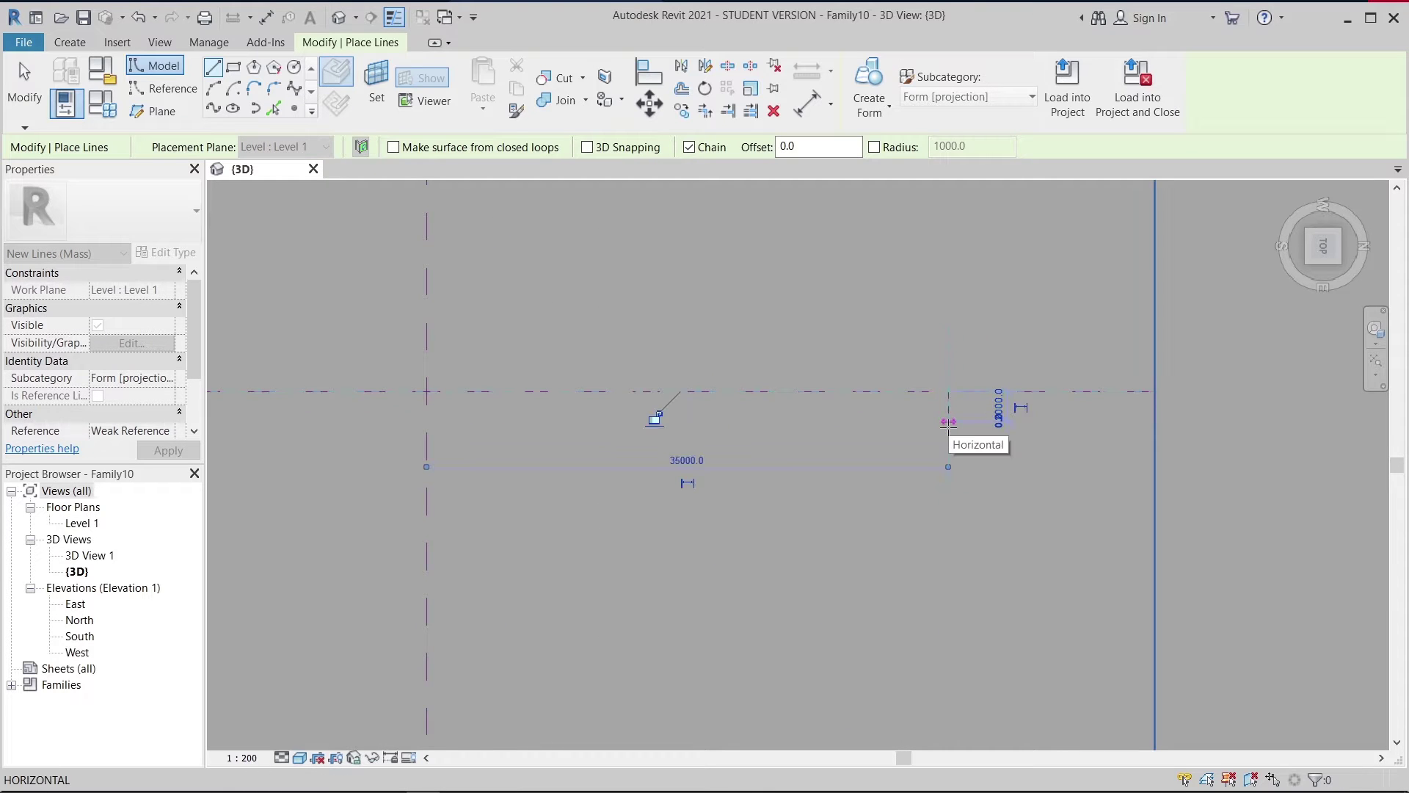
click(948, 422)
- Continue the profile with a downward-bulging start-end-radius arc spanning 15000, then a vertical line back up to the horizontal reference plane
click(212, 89)
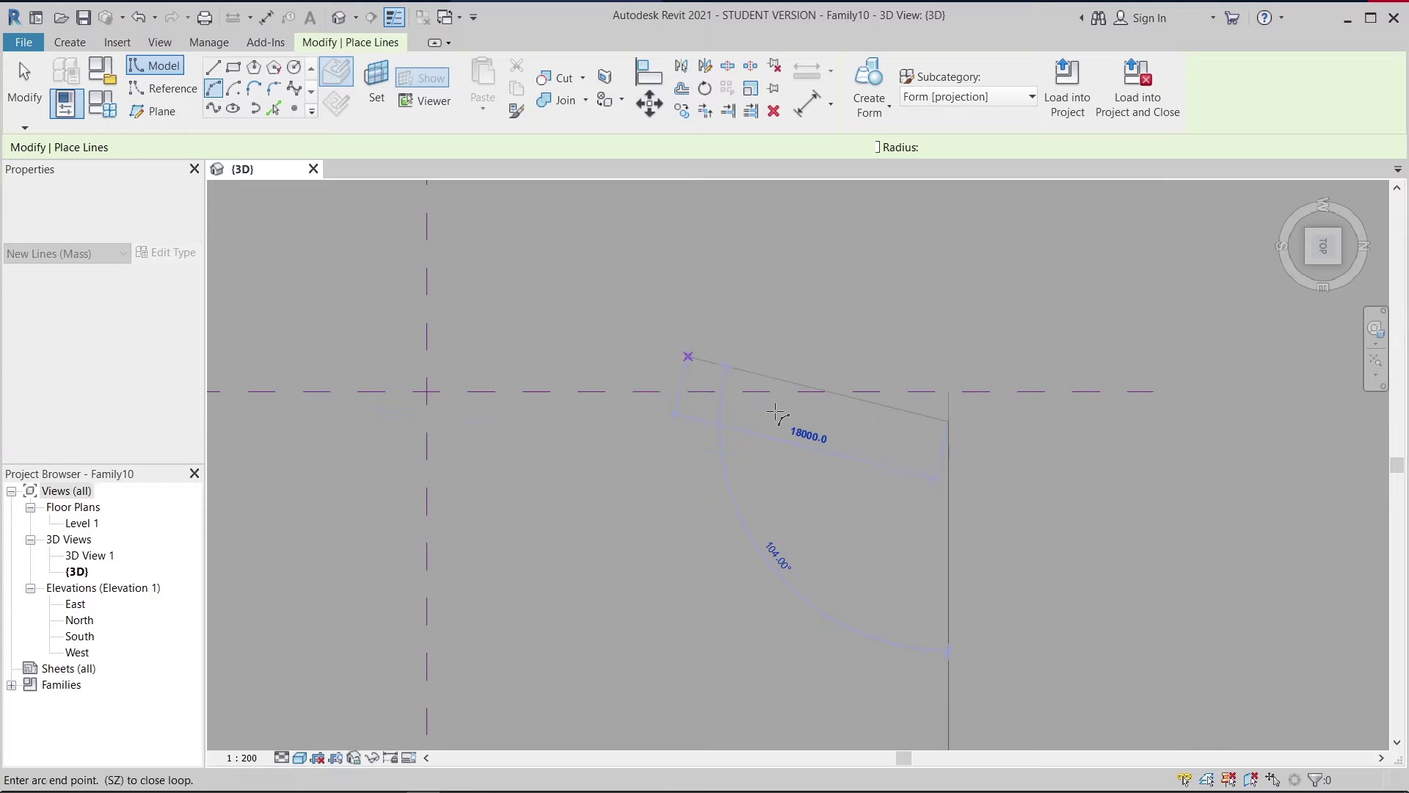
click(725, 424)
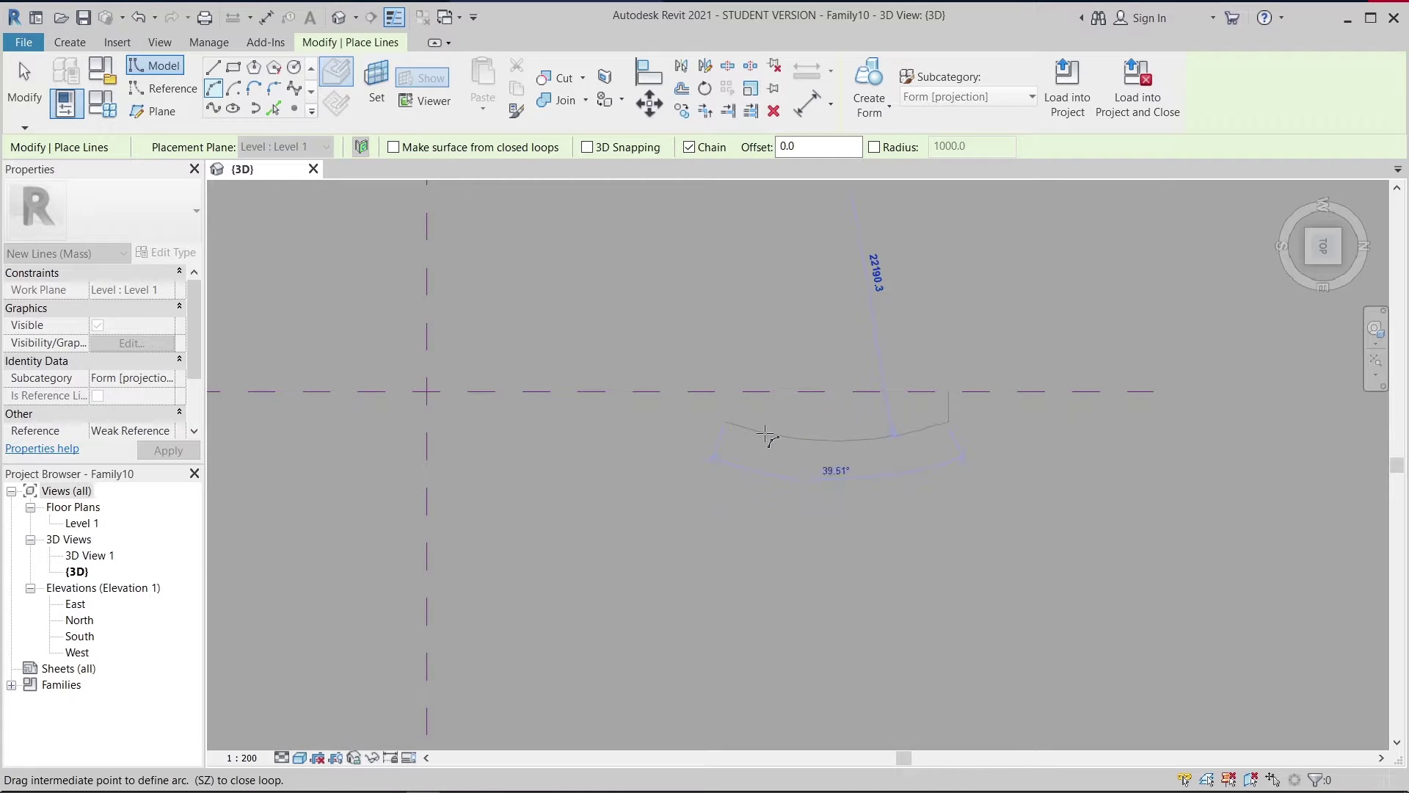
click(764, 443)
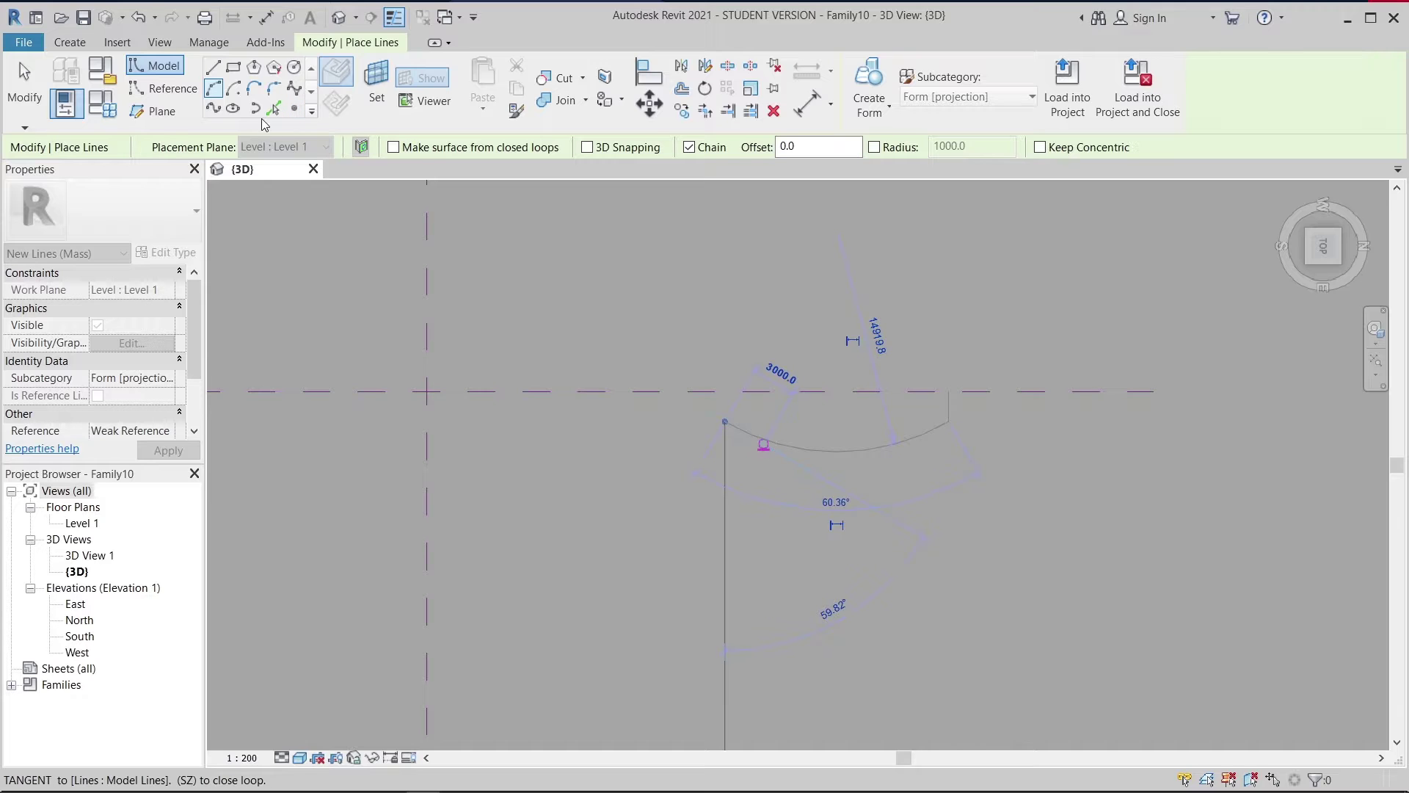
click(218, 70)
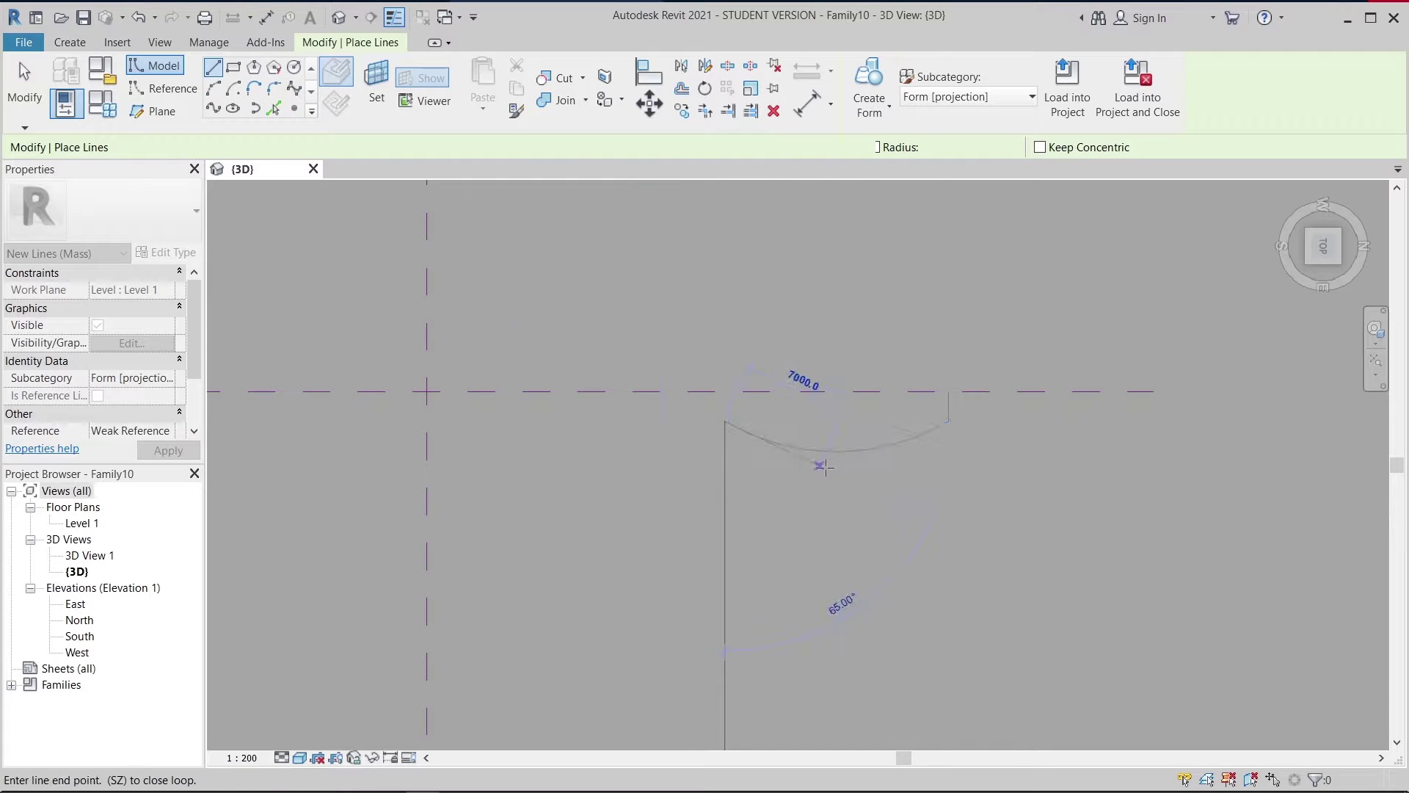
click(724, 391)
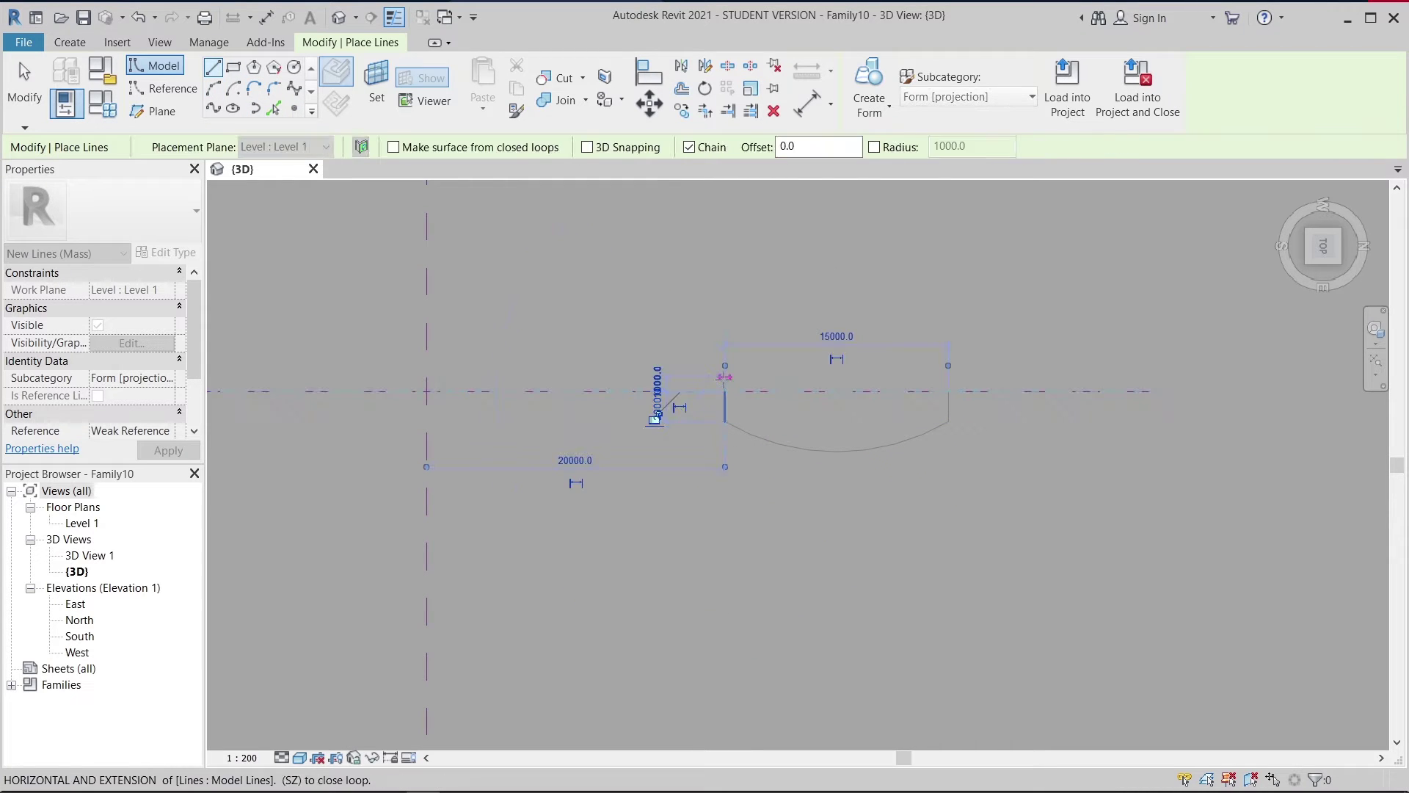
key(Escape)
key(Escape)
- Draw a separate axis line about 3800 long on the horizontal reference plane, about 5700 beyond the open profile
middle_drag(819, 355, 641, 338)
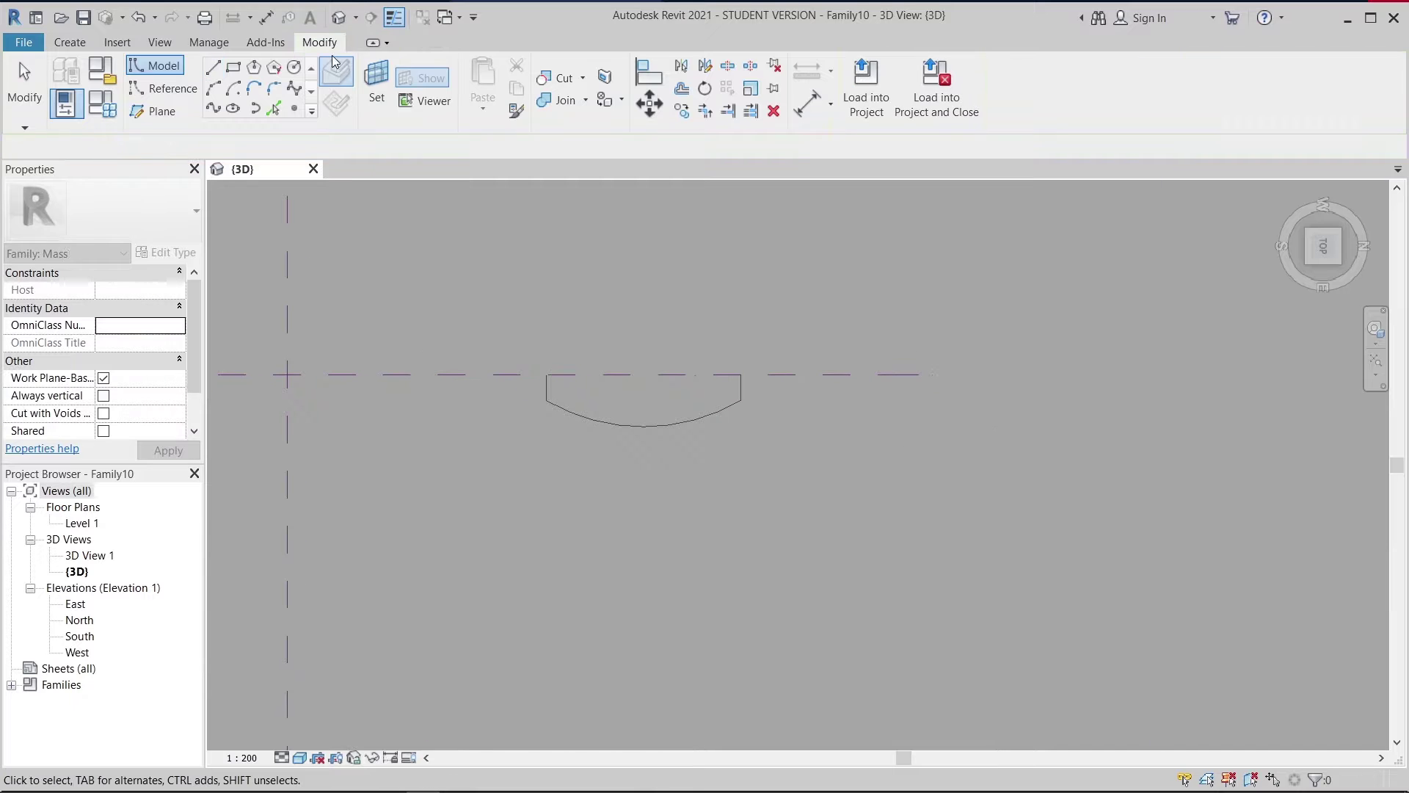
click(214, 68)
scroll(862, 342, up, 2)
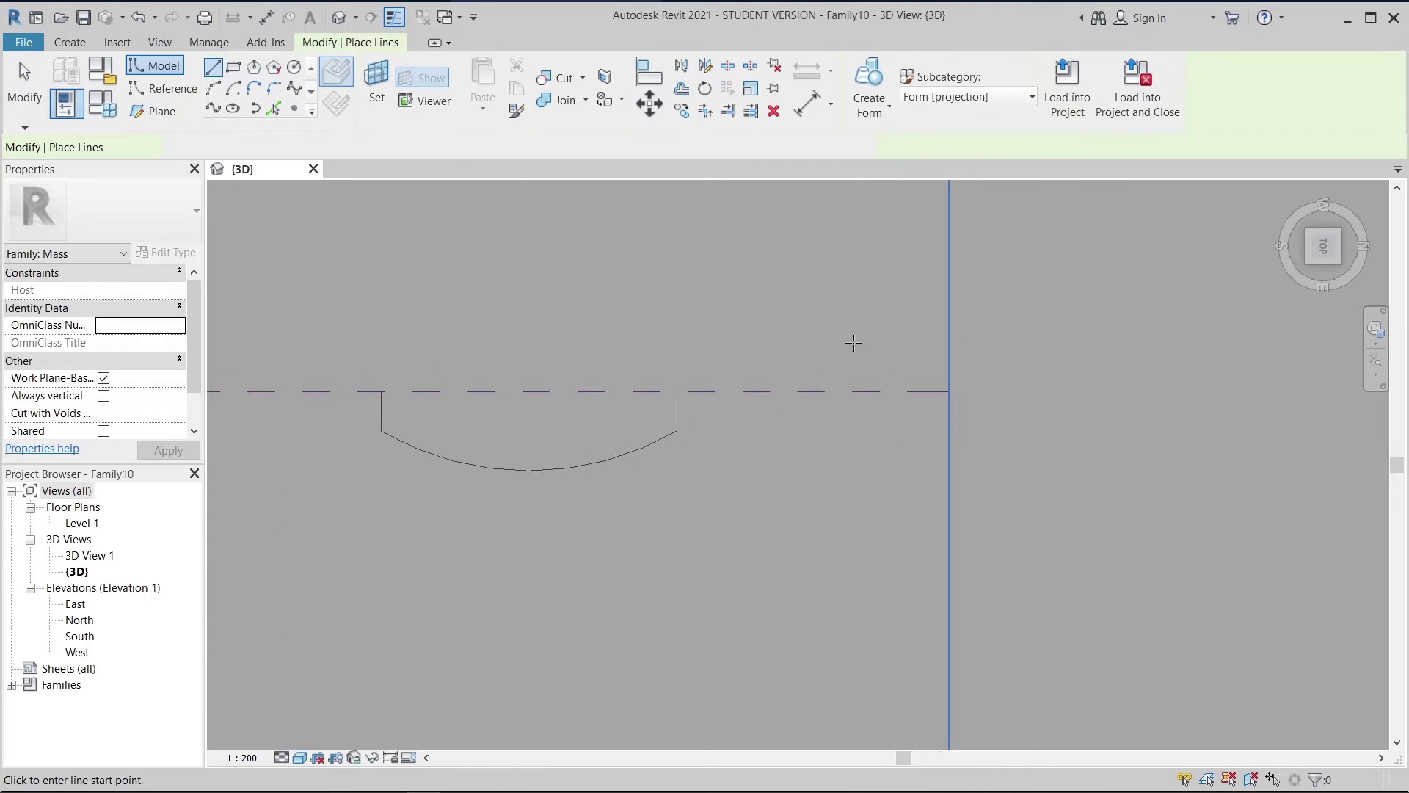
click(864, 392)
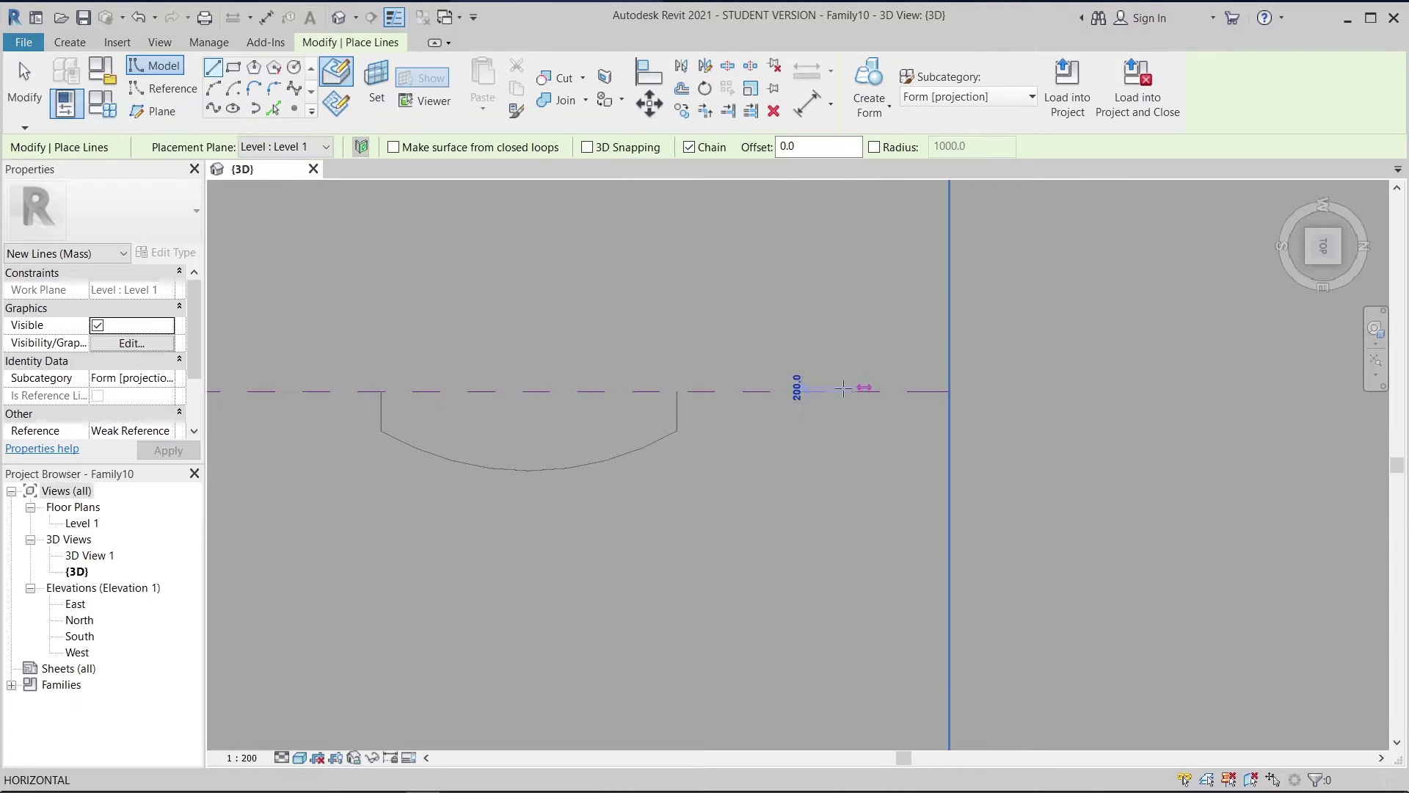
click(789, 391)
key(Escape)
key(Escape)
- Create a revolved solid form from the axis line and the whole chain of profile lines
mouse_move(772, 359)
shift+middle_down()
mouse_move(623, 503)
mouse_move(699, 238)
mouse_move(731, 523)
mouse_move(784, 384)
shift+middle_up()
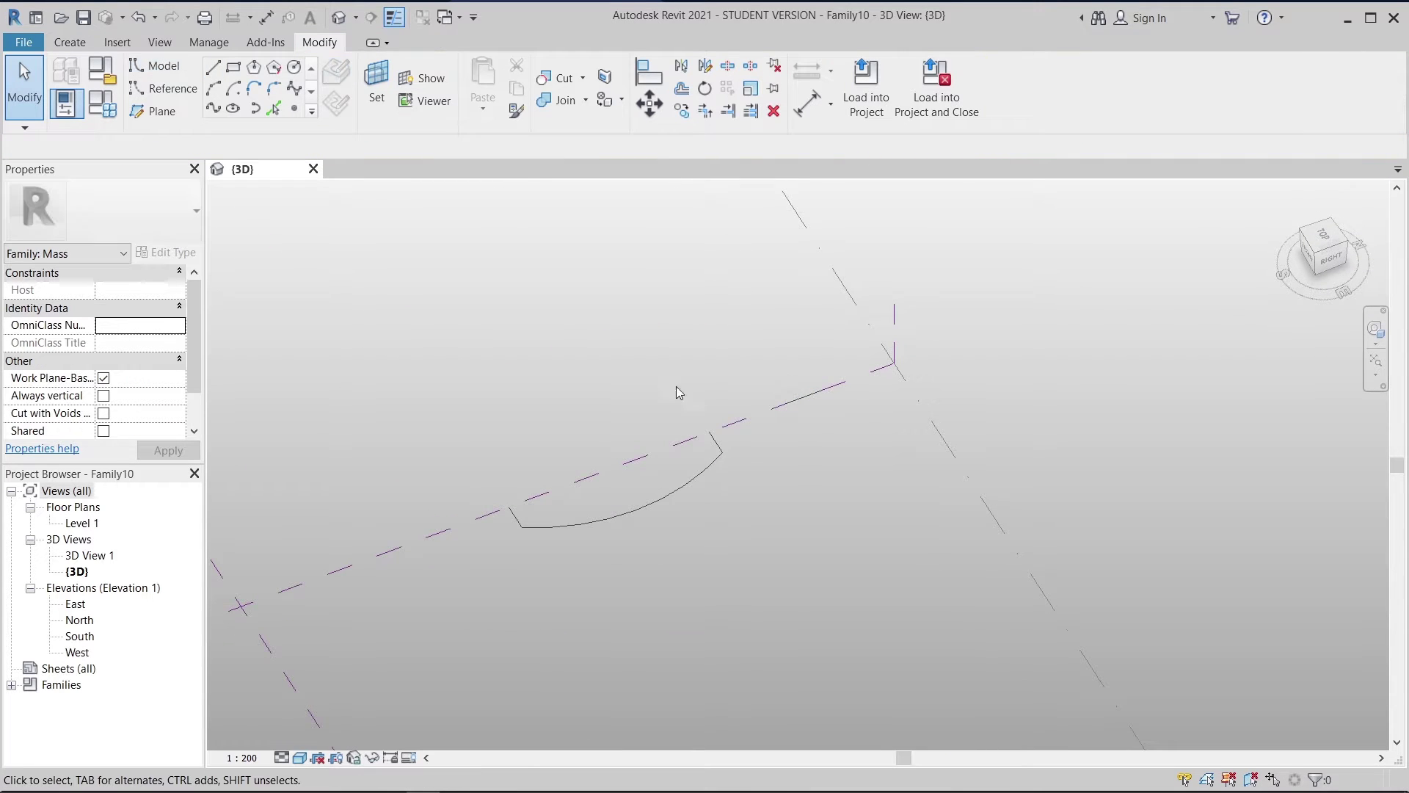
middle_drag(704, 353, 717, 388)
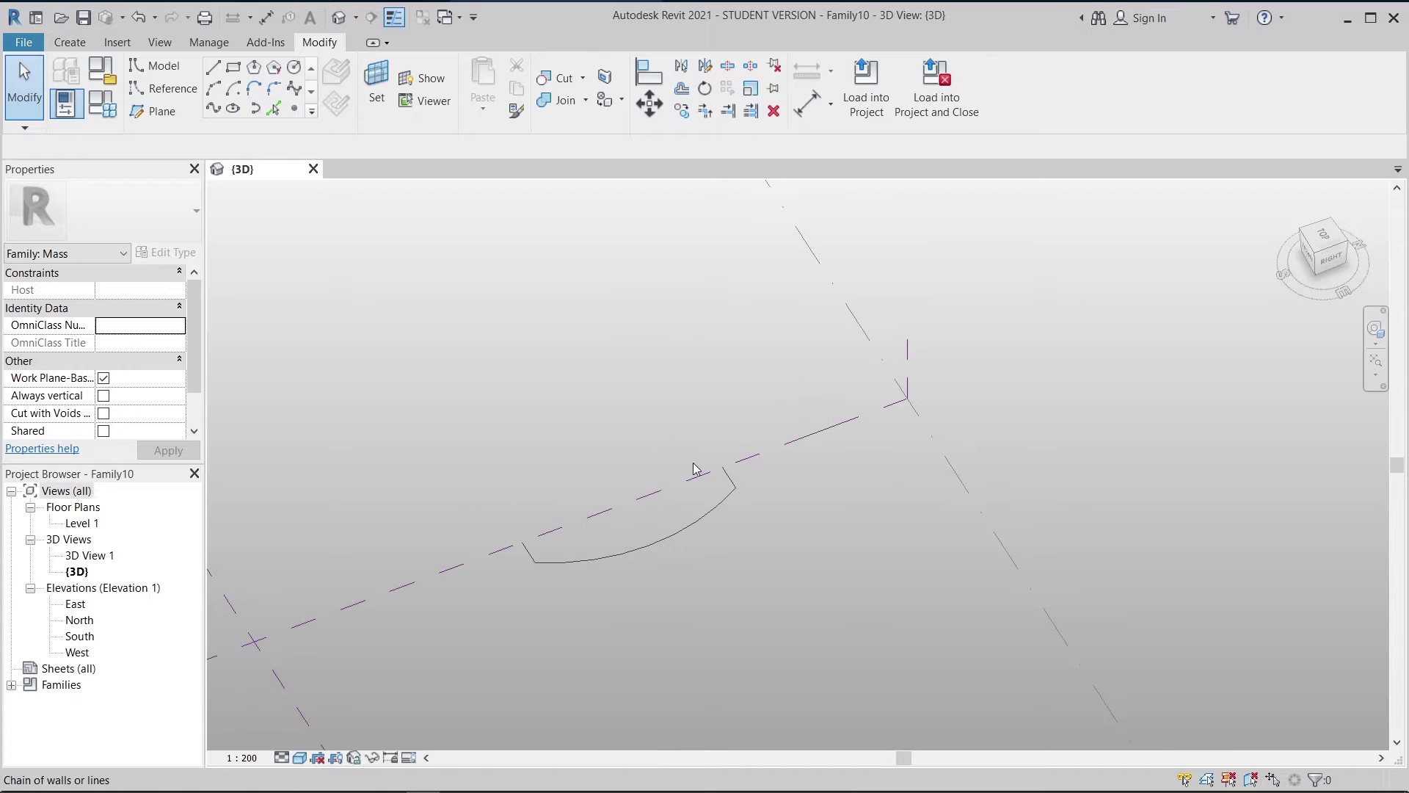
shift+middle_drag(689, 453, 629, 444)
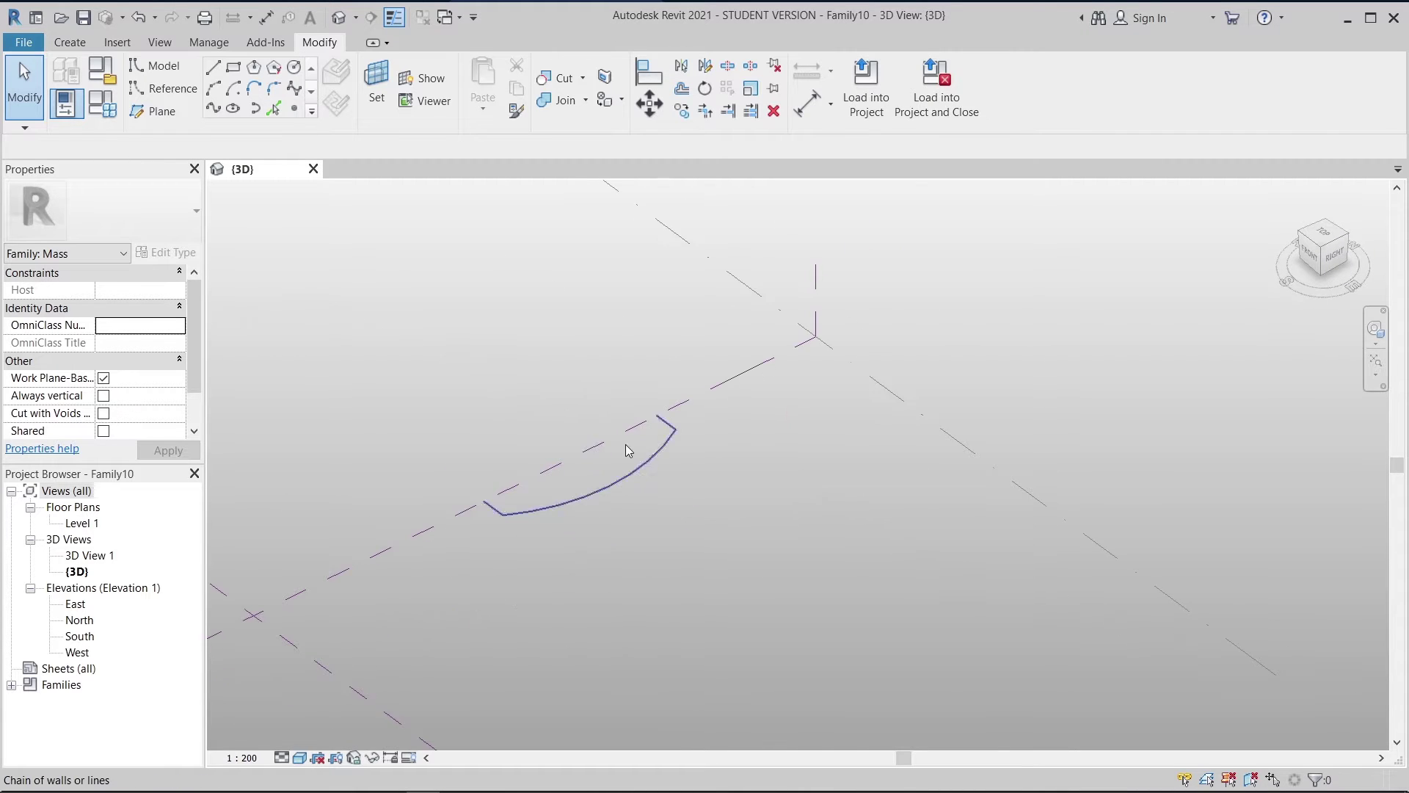
shift+middle_drag(813, 505, 890, 365)
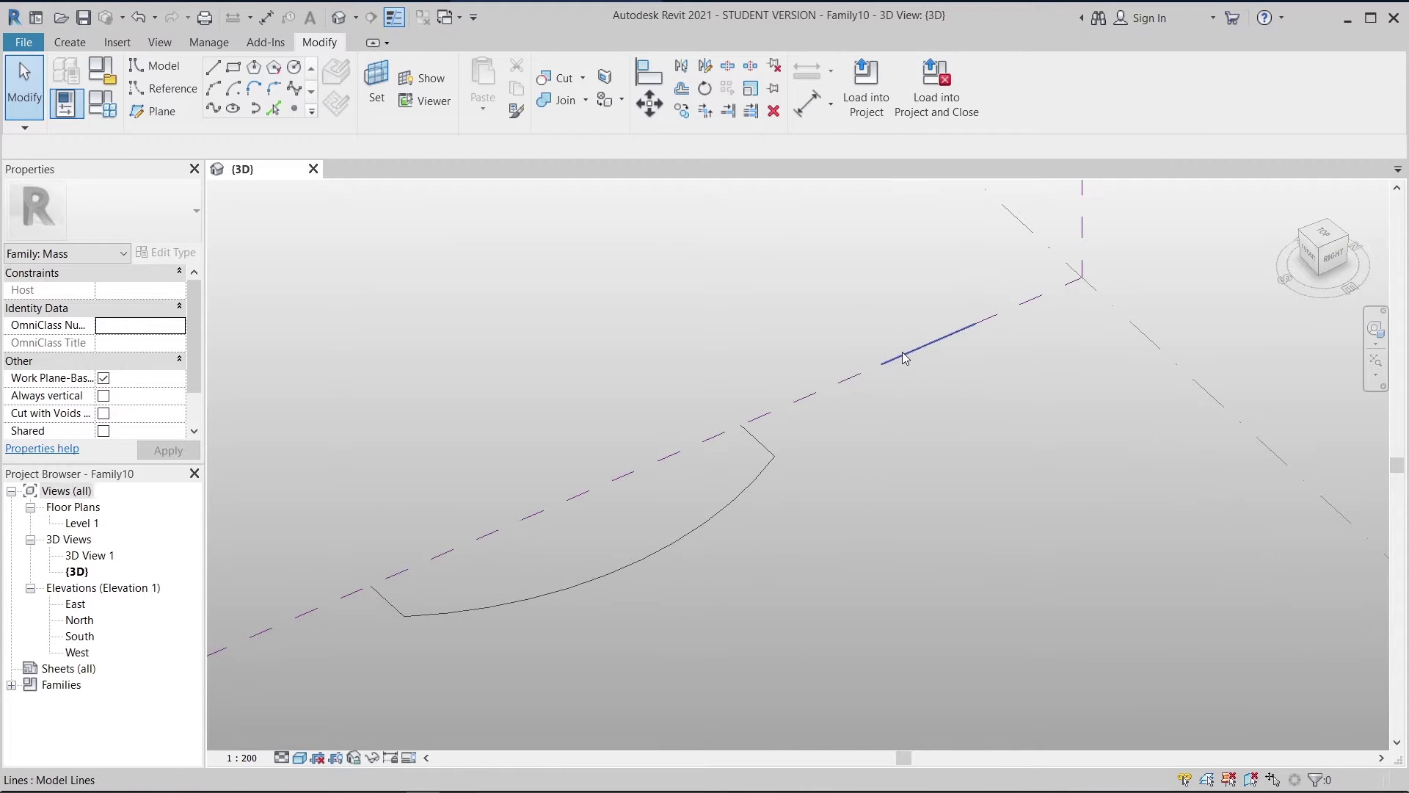
click(904, 357)
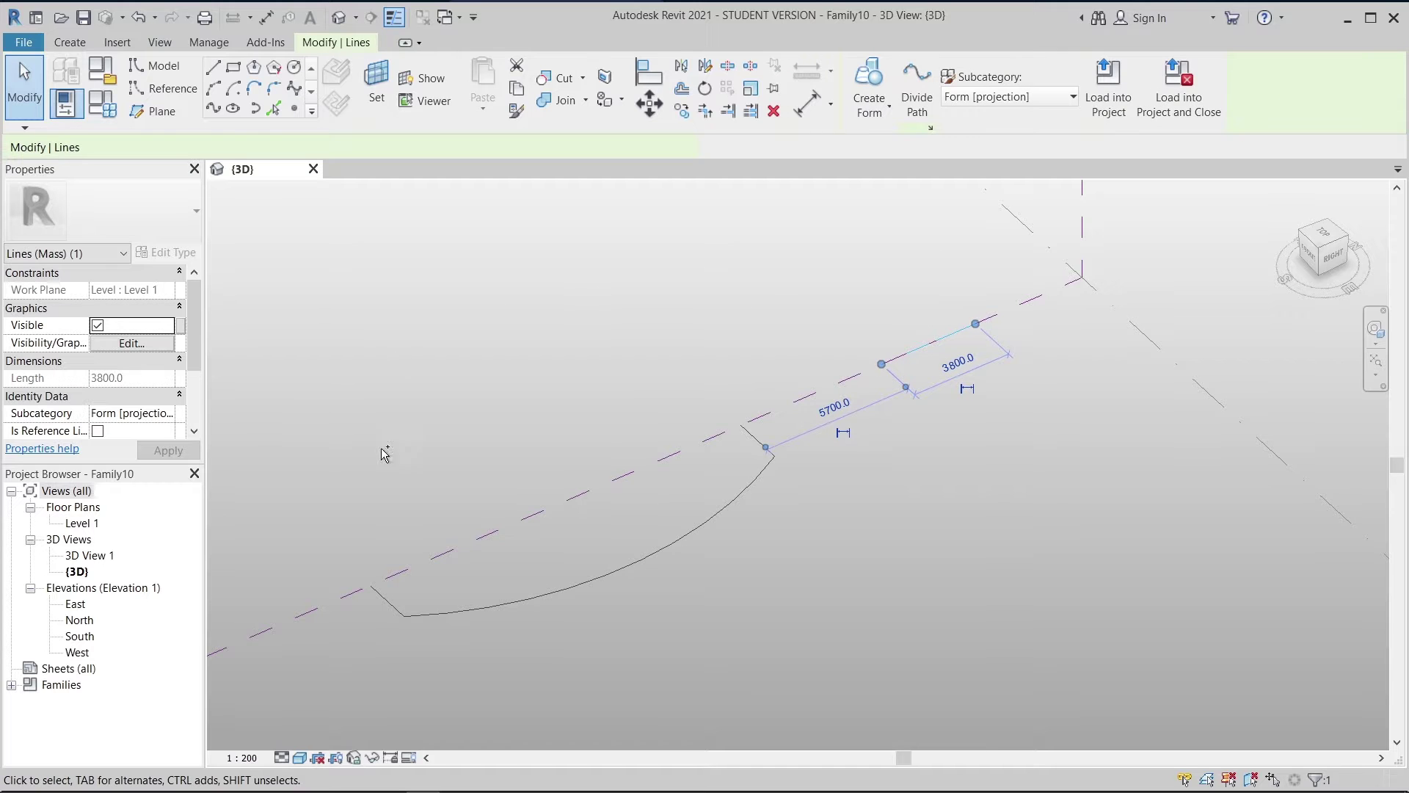
key(Tab)
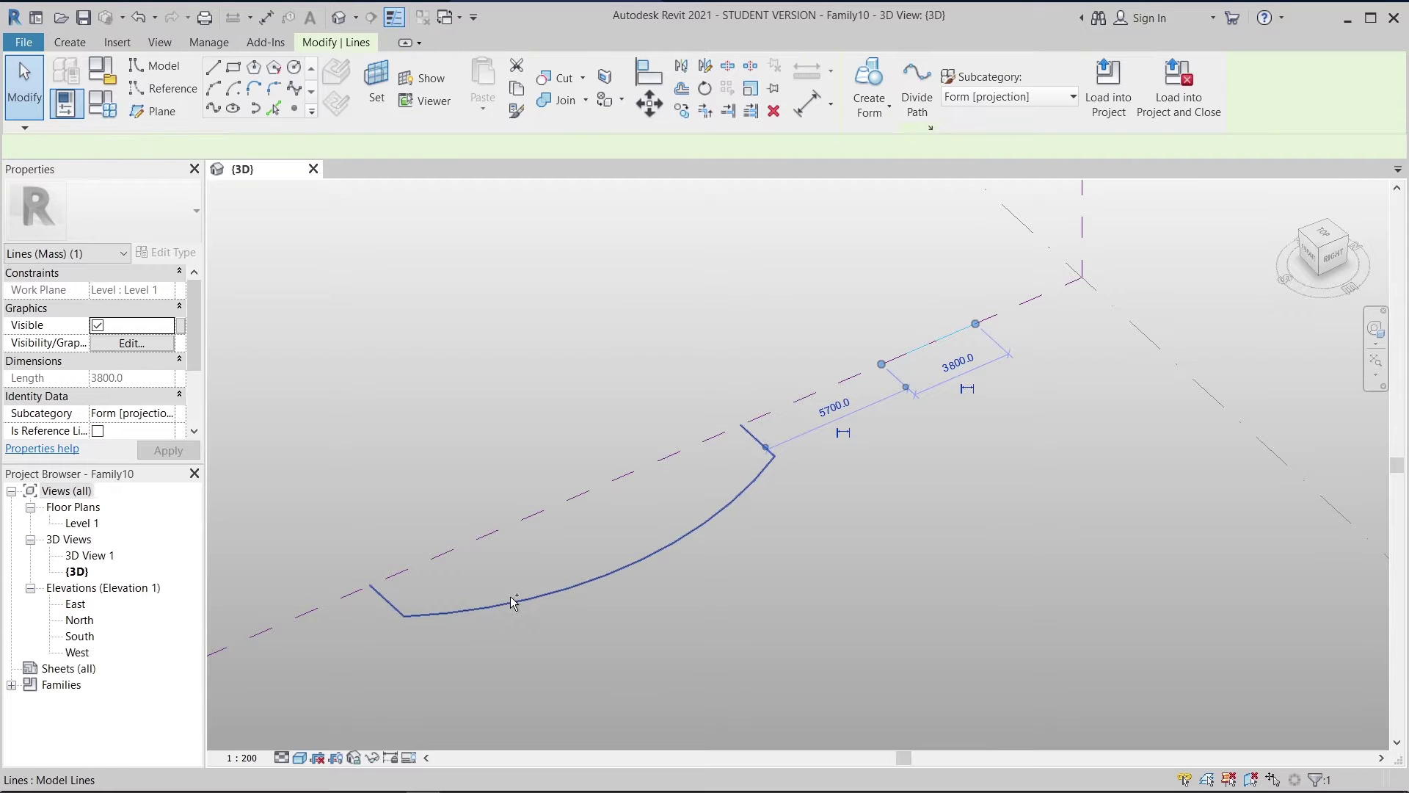
click(514, 602)
click(864, 116)
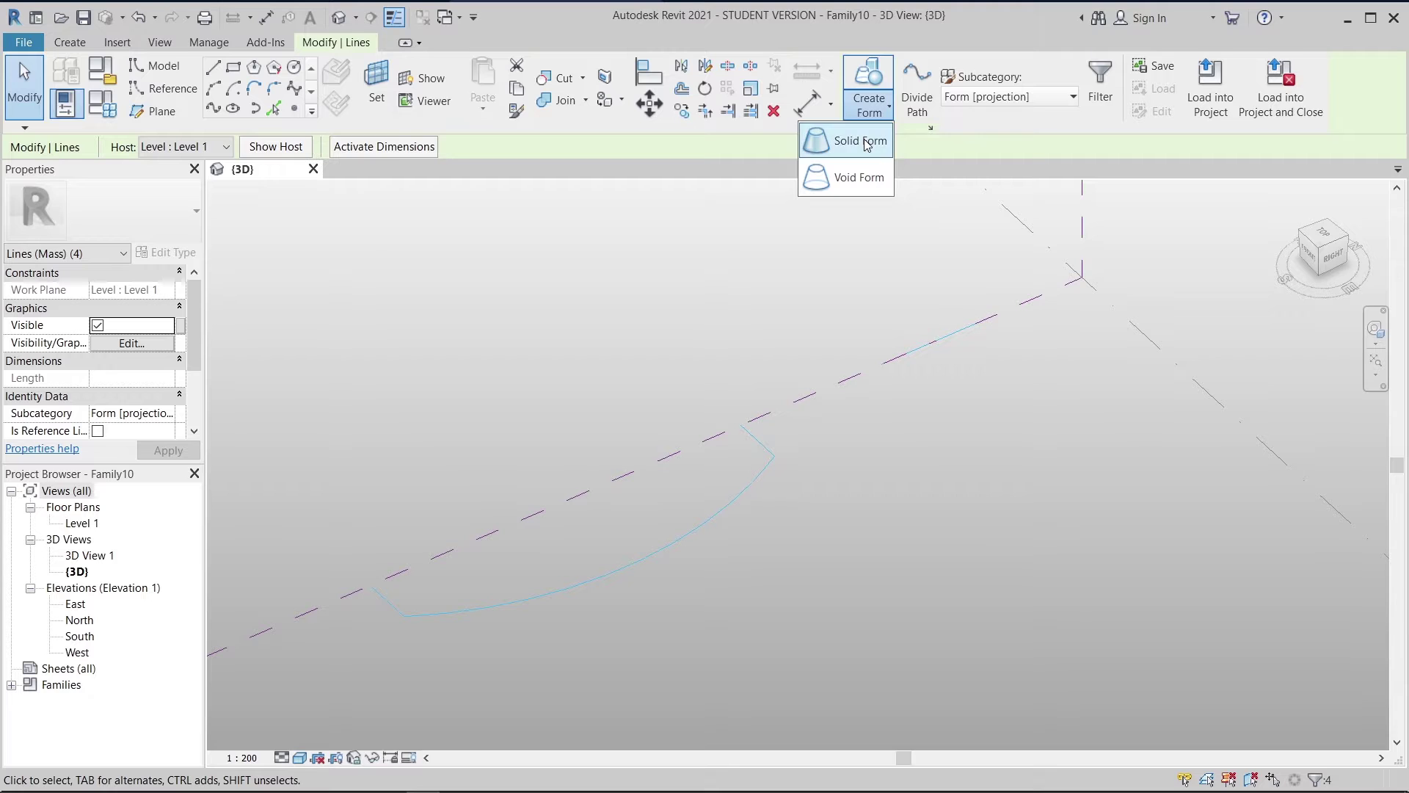
click(865, 140)
click(681, 310)
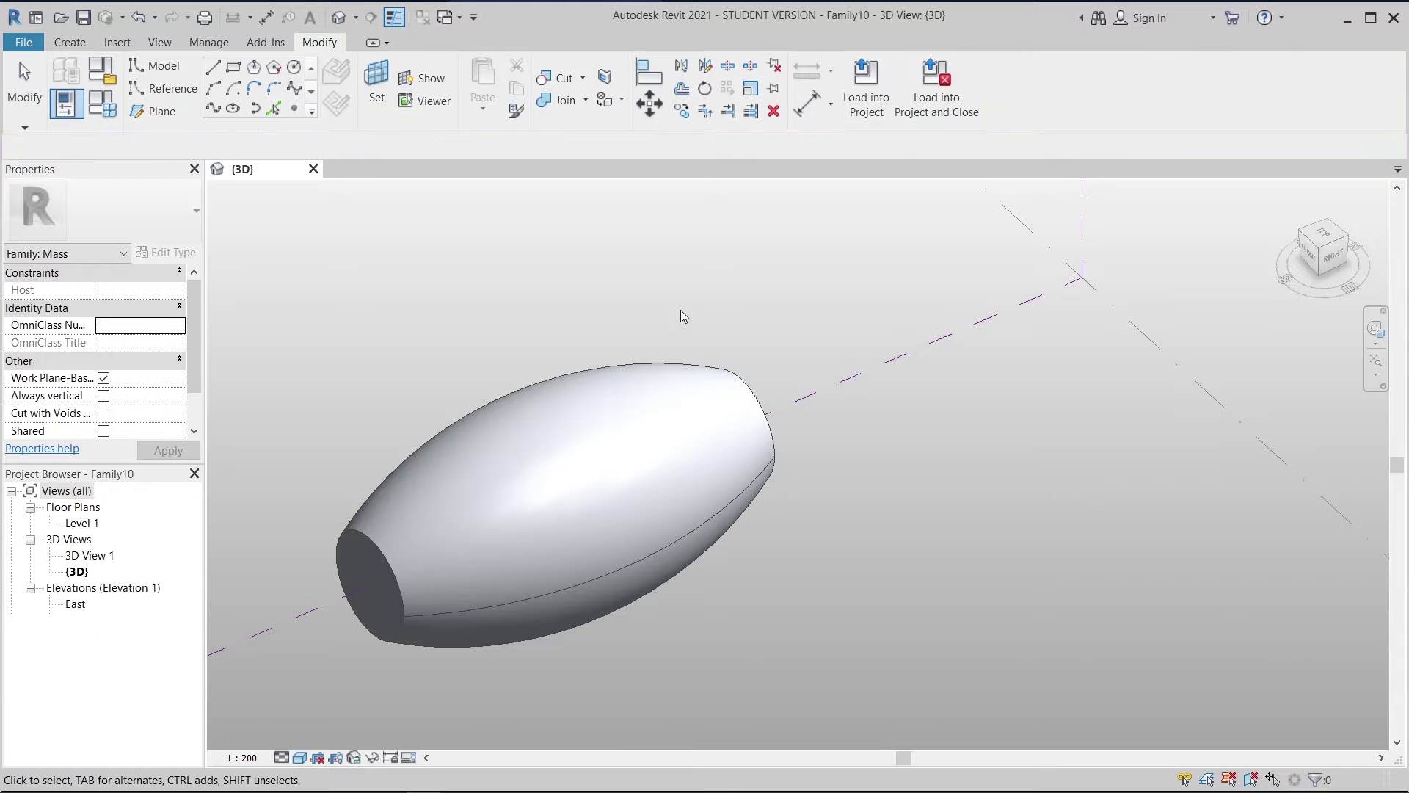
- Set the revolved form's end angle to 180° and apply it
scroll(457, 510, down, 5)
shift+middle_drag(456, 510, 749, 572)
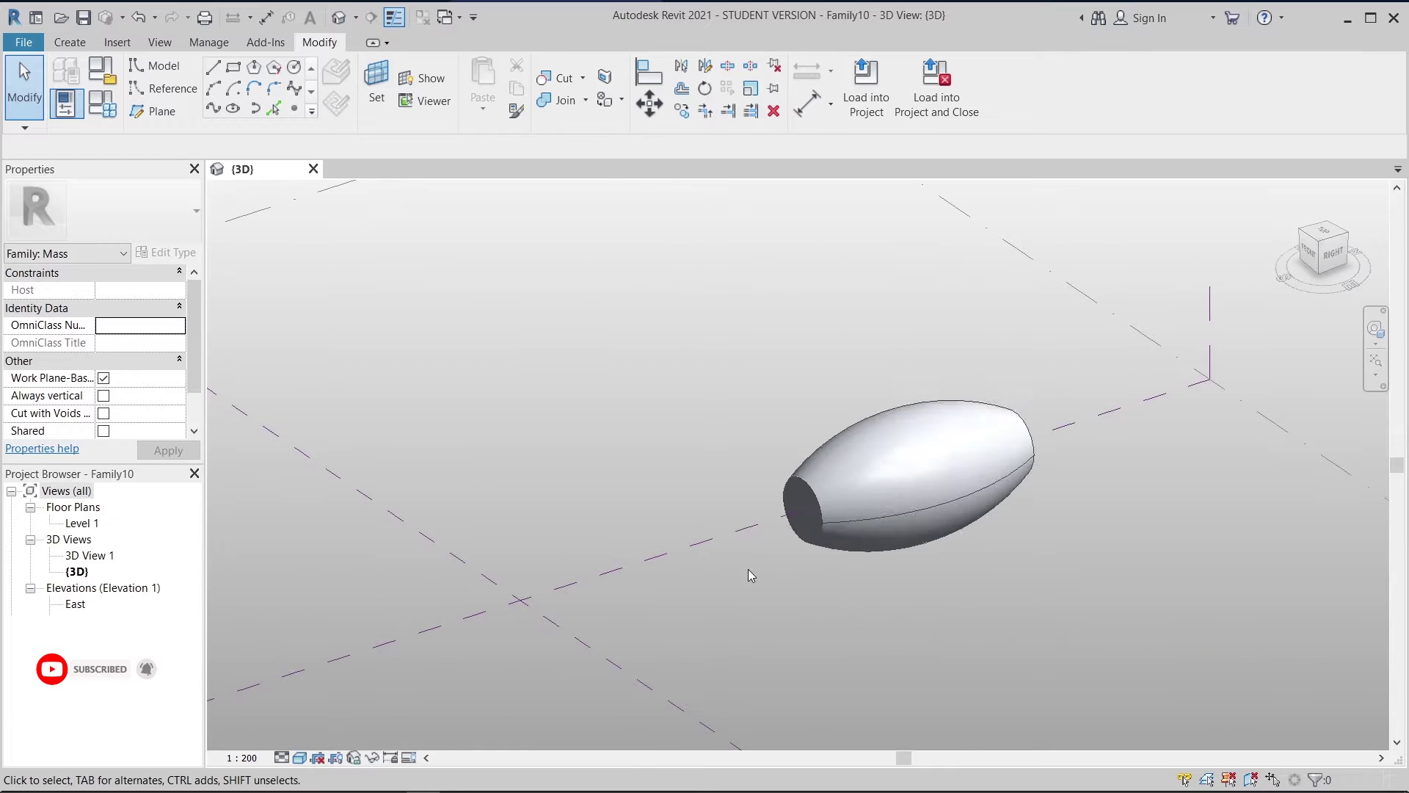
shift+middle_drag(1053, 523, 758, 481)
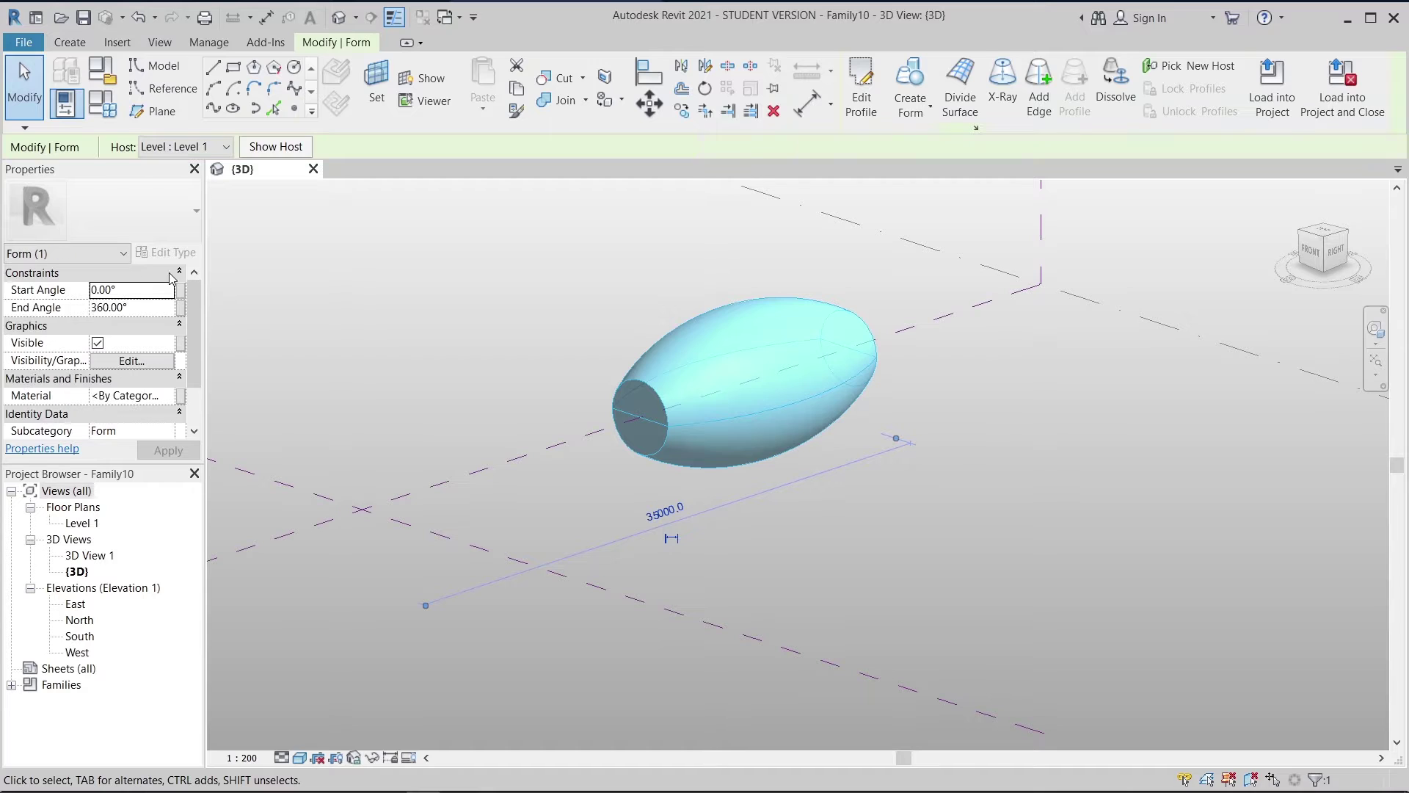
click(139, 311)
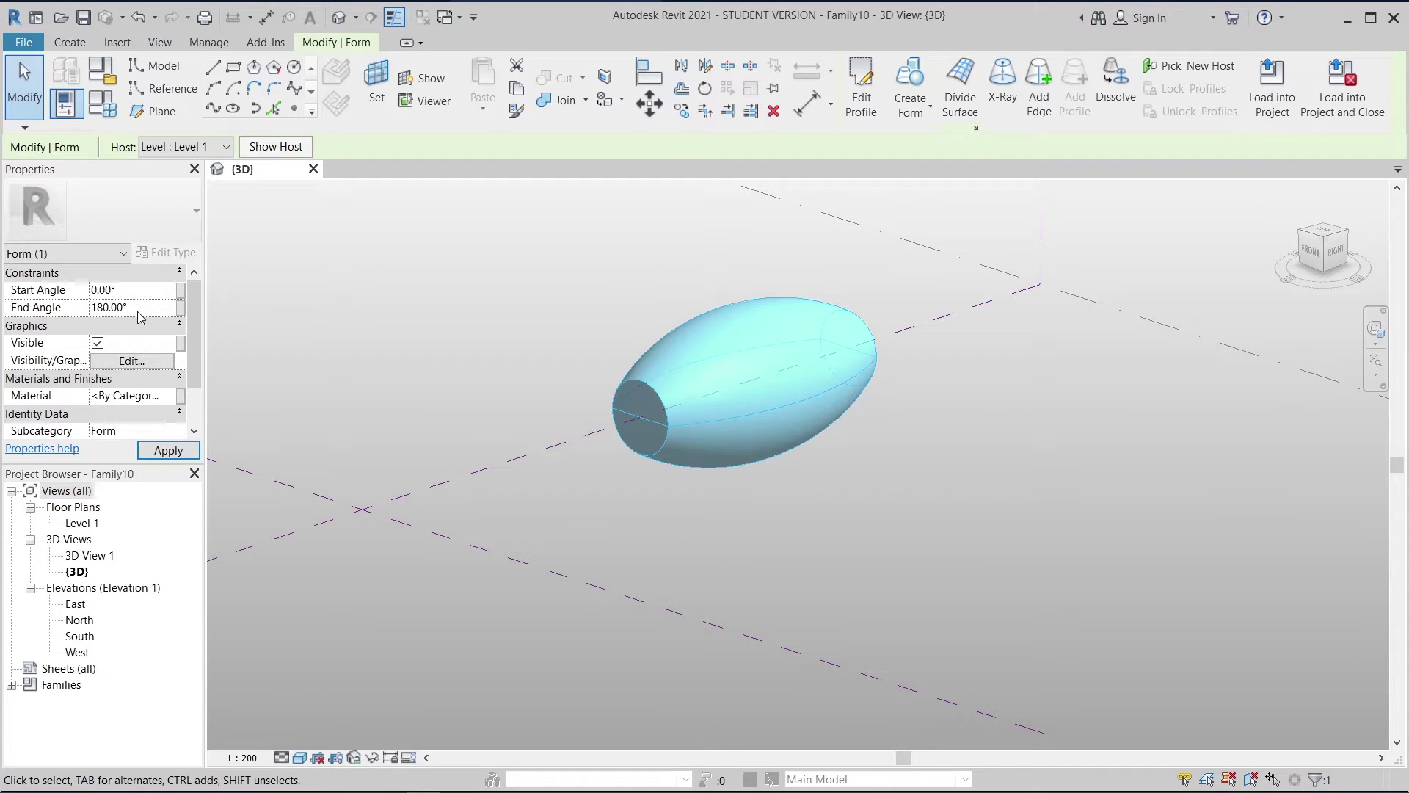
click(157, 450)
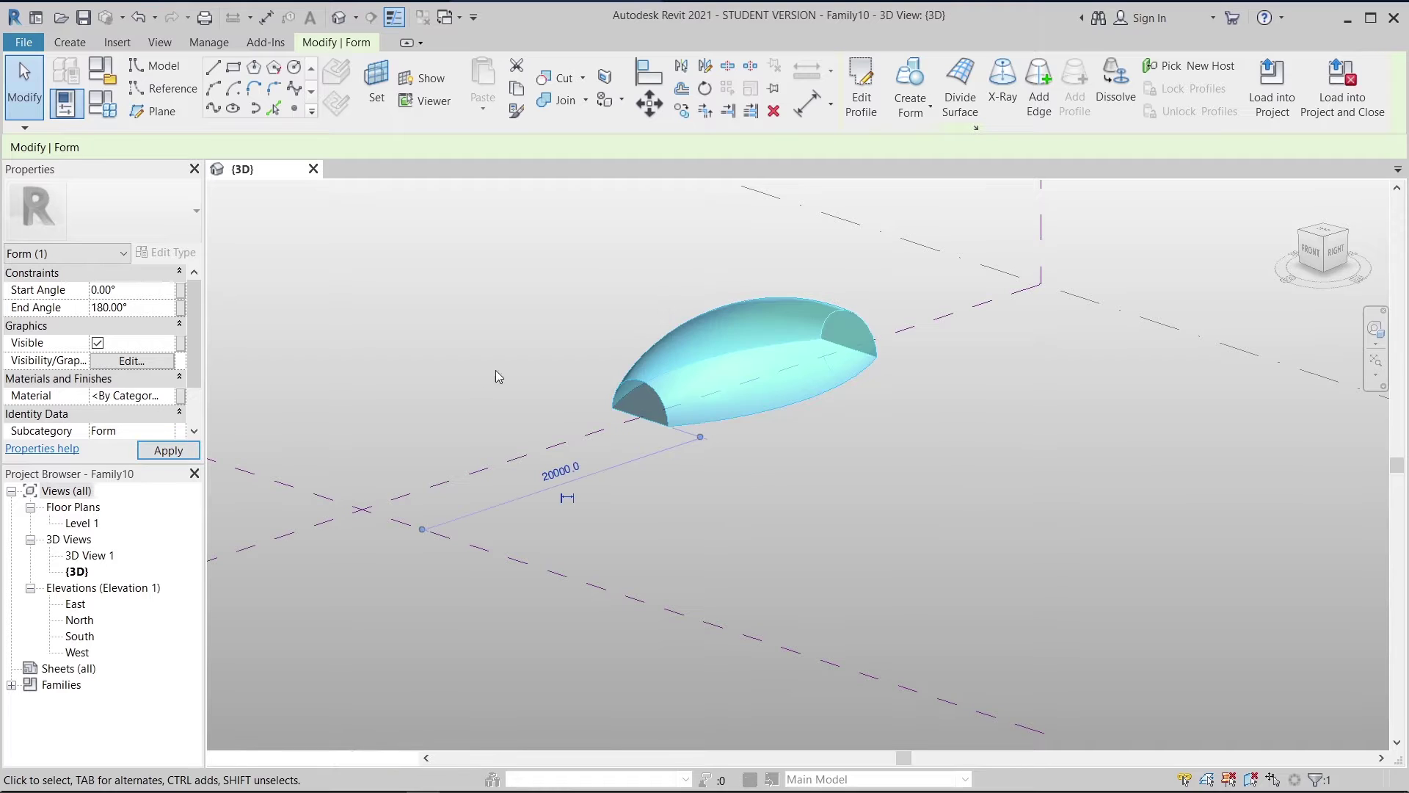
click(496, 370)
- Divide the surfaces of the half-revolved form and apply the Hexagon pattern to its curved surface
scroll(496, 370, down, 3)
shift+middle_drag(791, 436, 632, 438)
scroll(637, 418, up, 3)
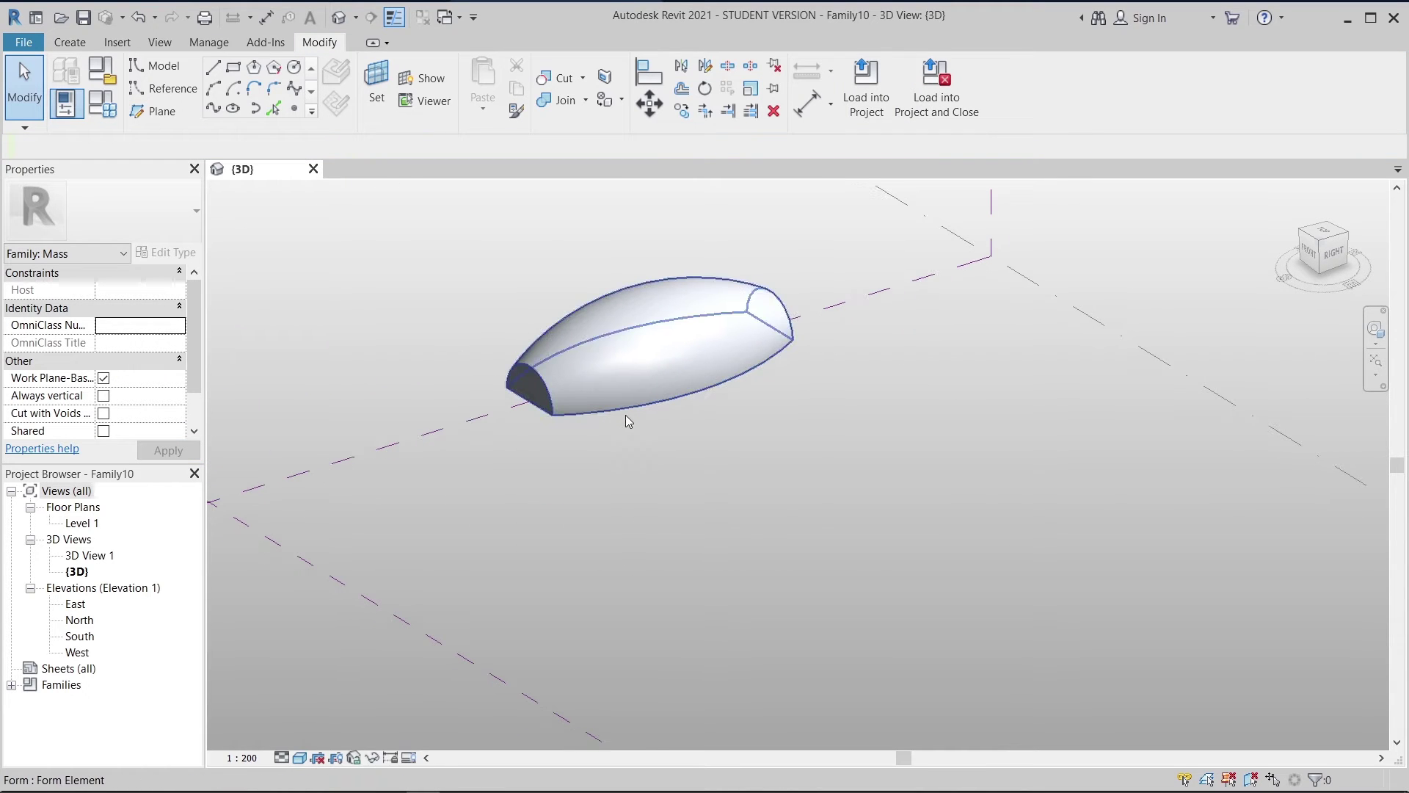
click(954, 85)
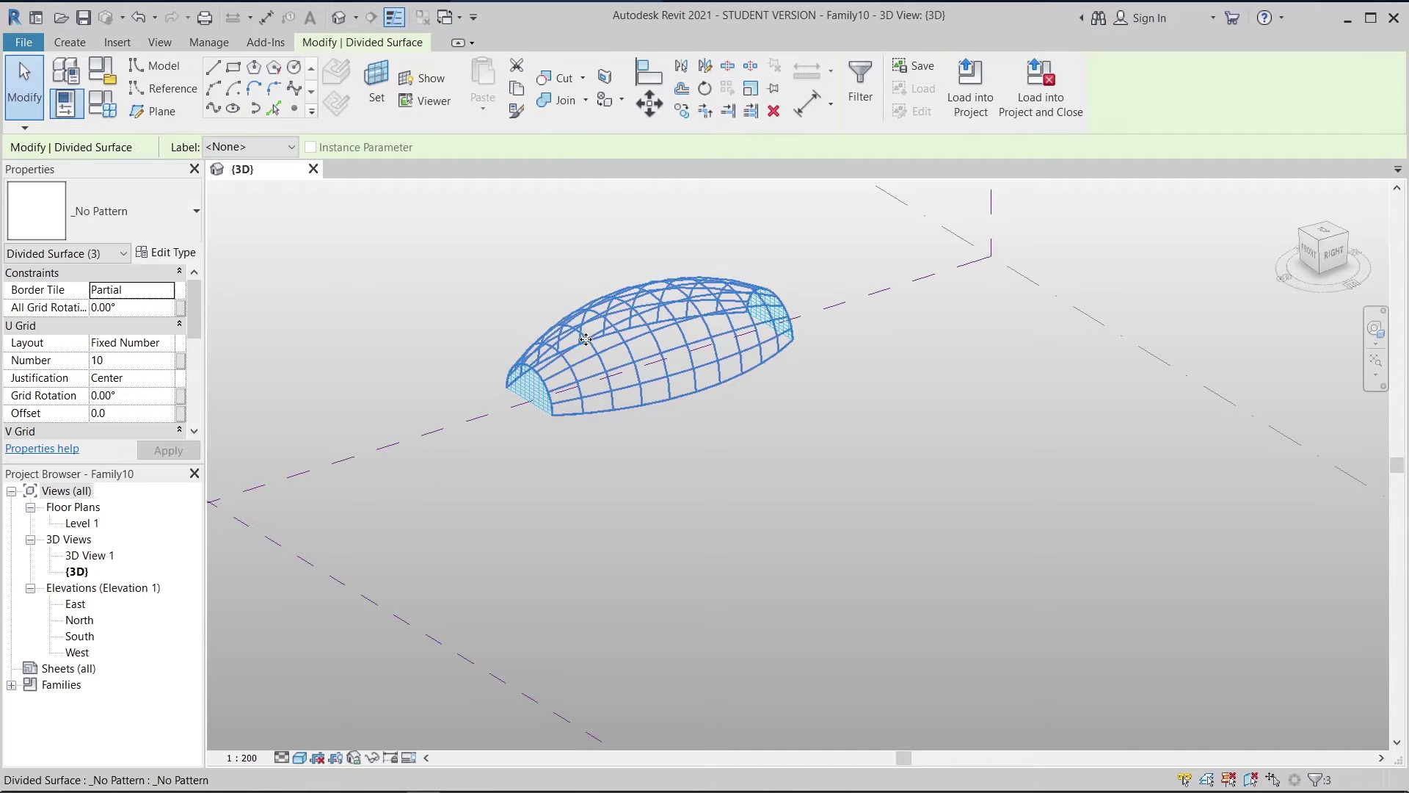
click(107, 218)
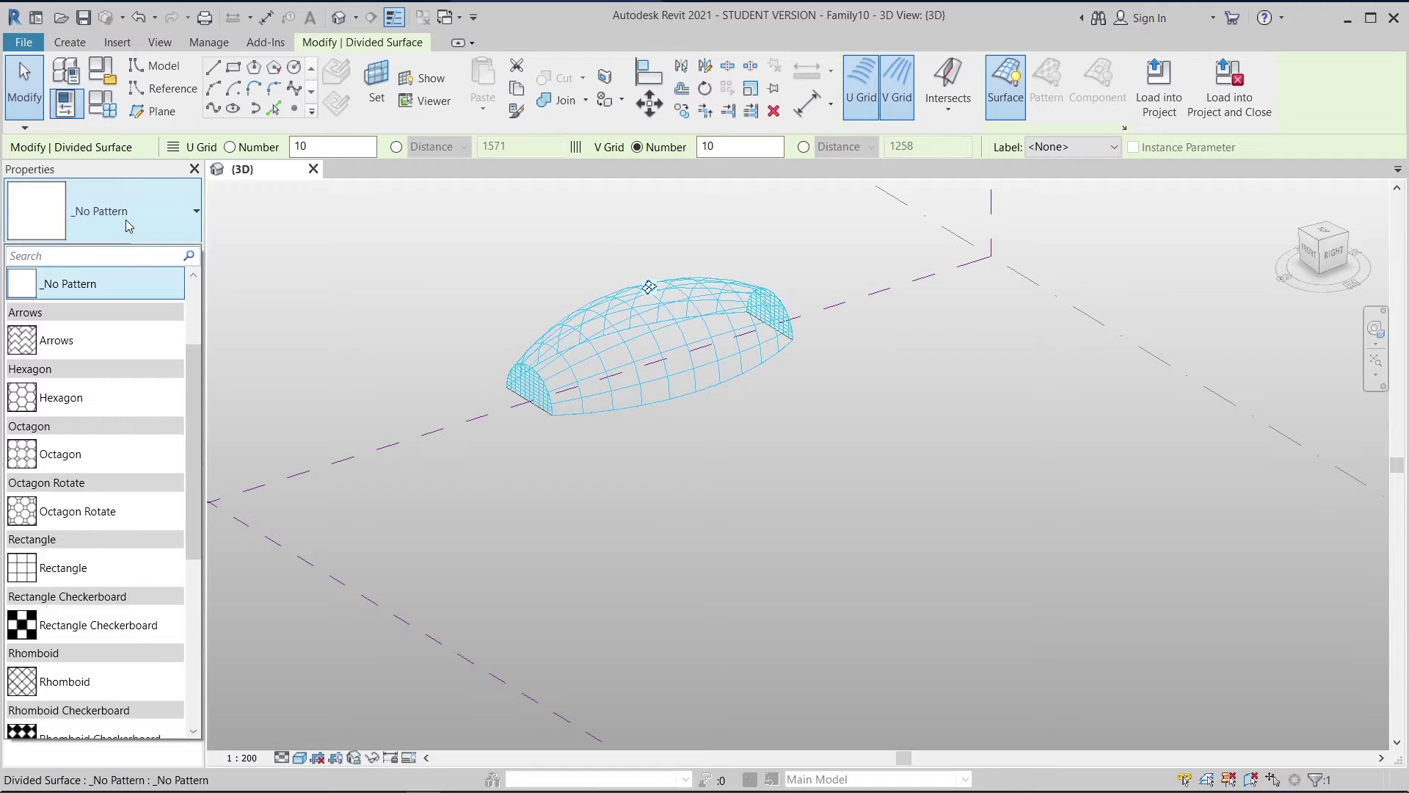
scroll(94, 607, down, 2)
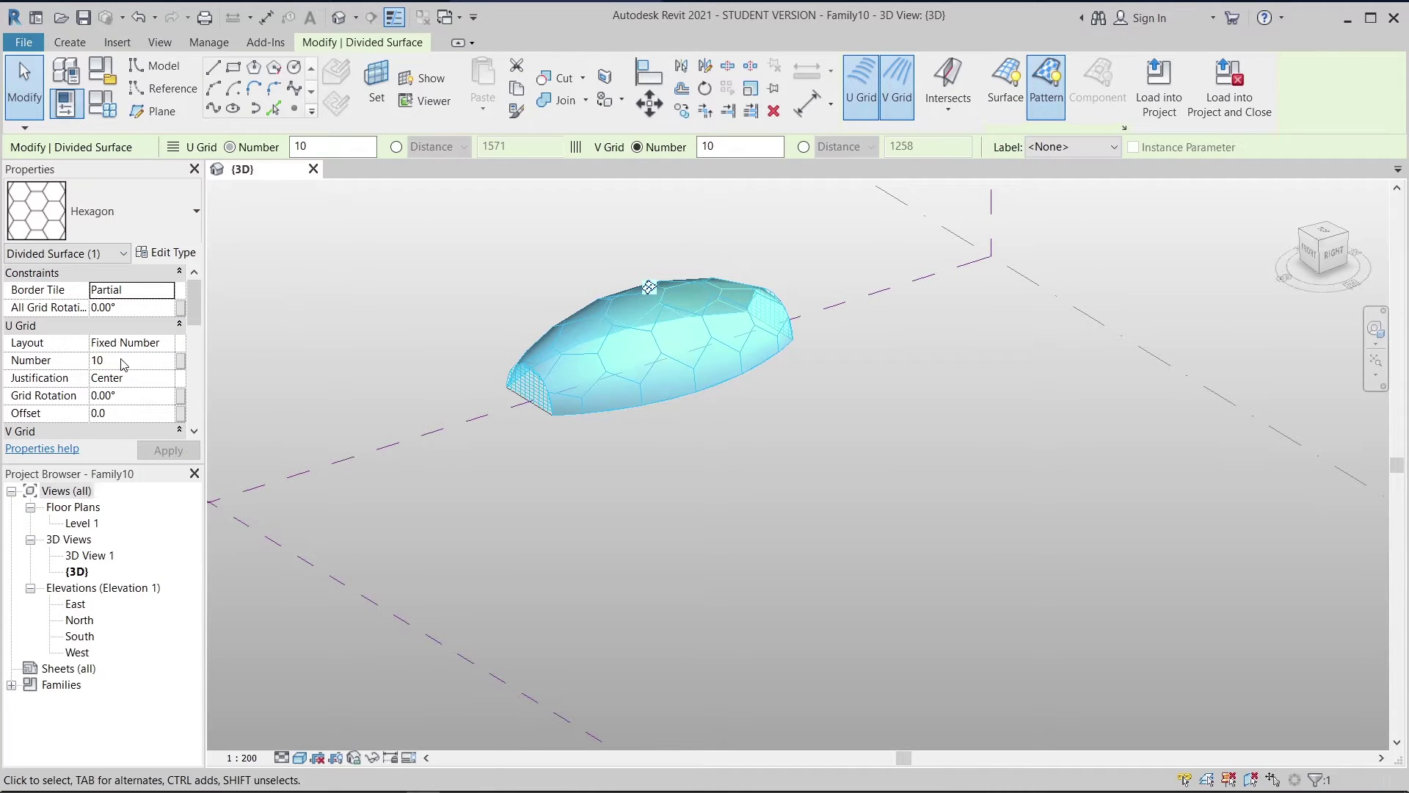
- Set both the U grid and V grid number of the curved divided surface to 30 and apply
click(122, 360)
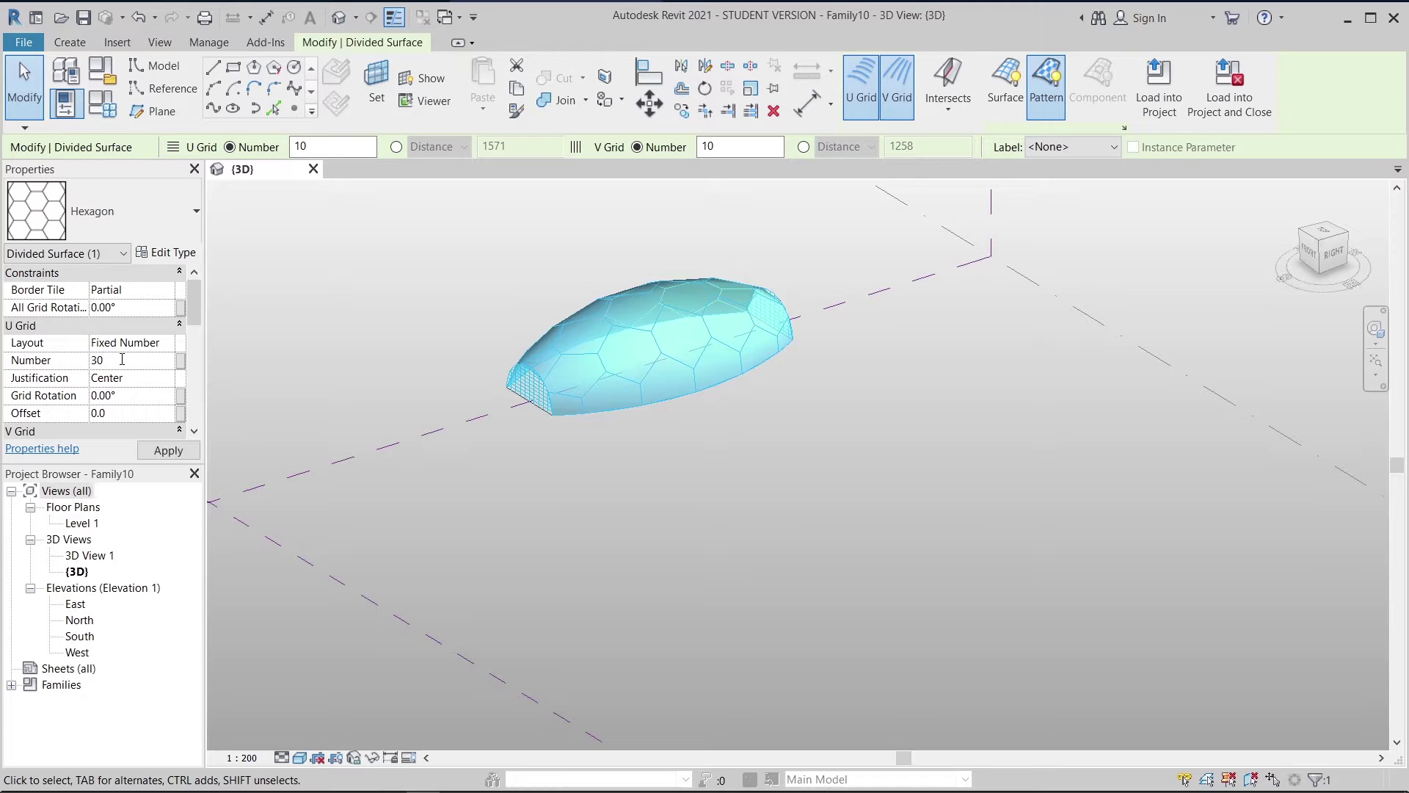
scroll(122, 363, down, 2)
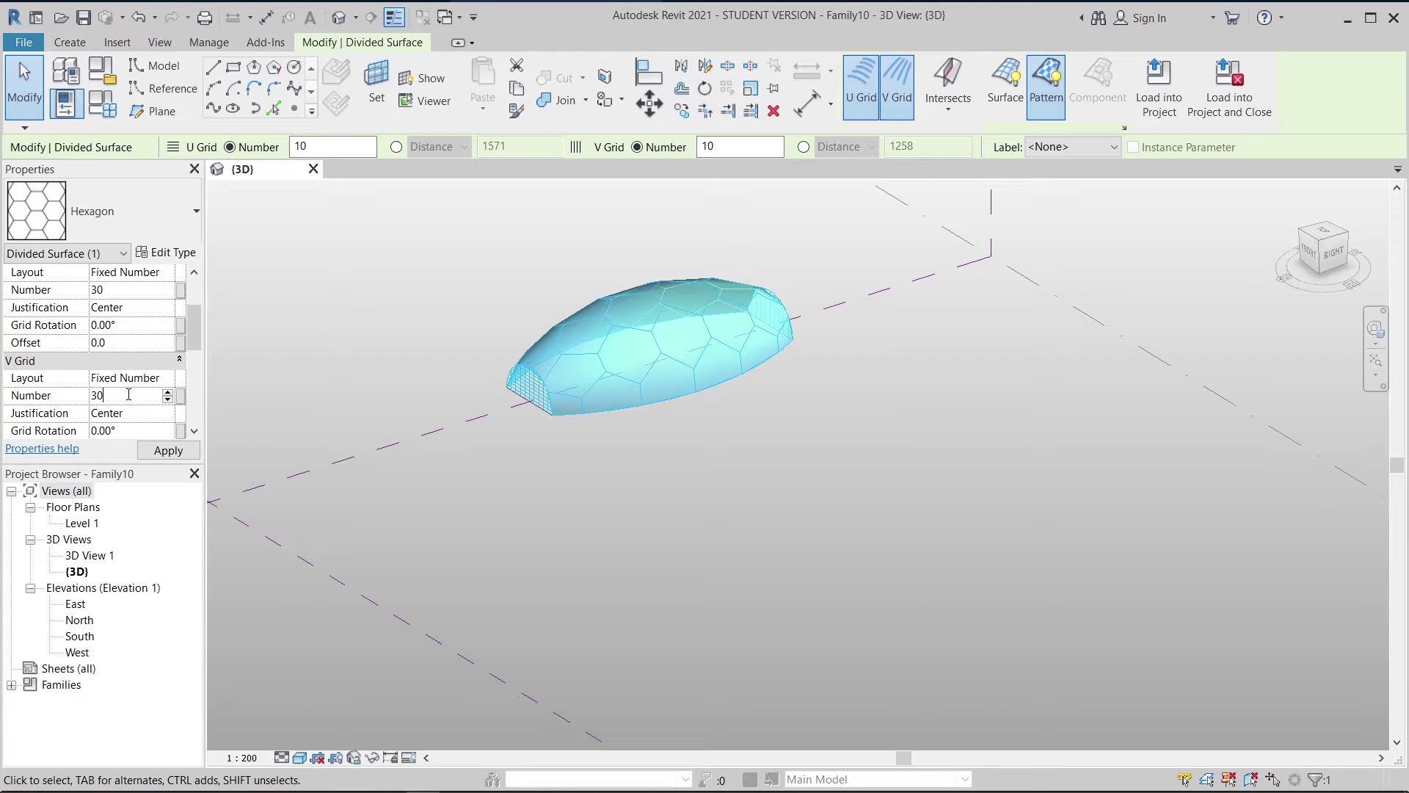
click(128, 394)
text(30)
key(Return)
click(167, 450)
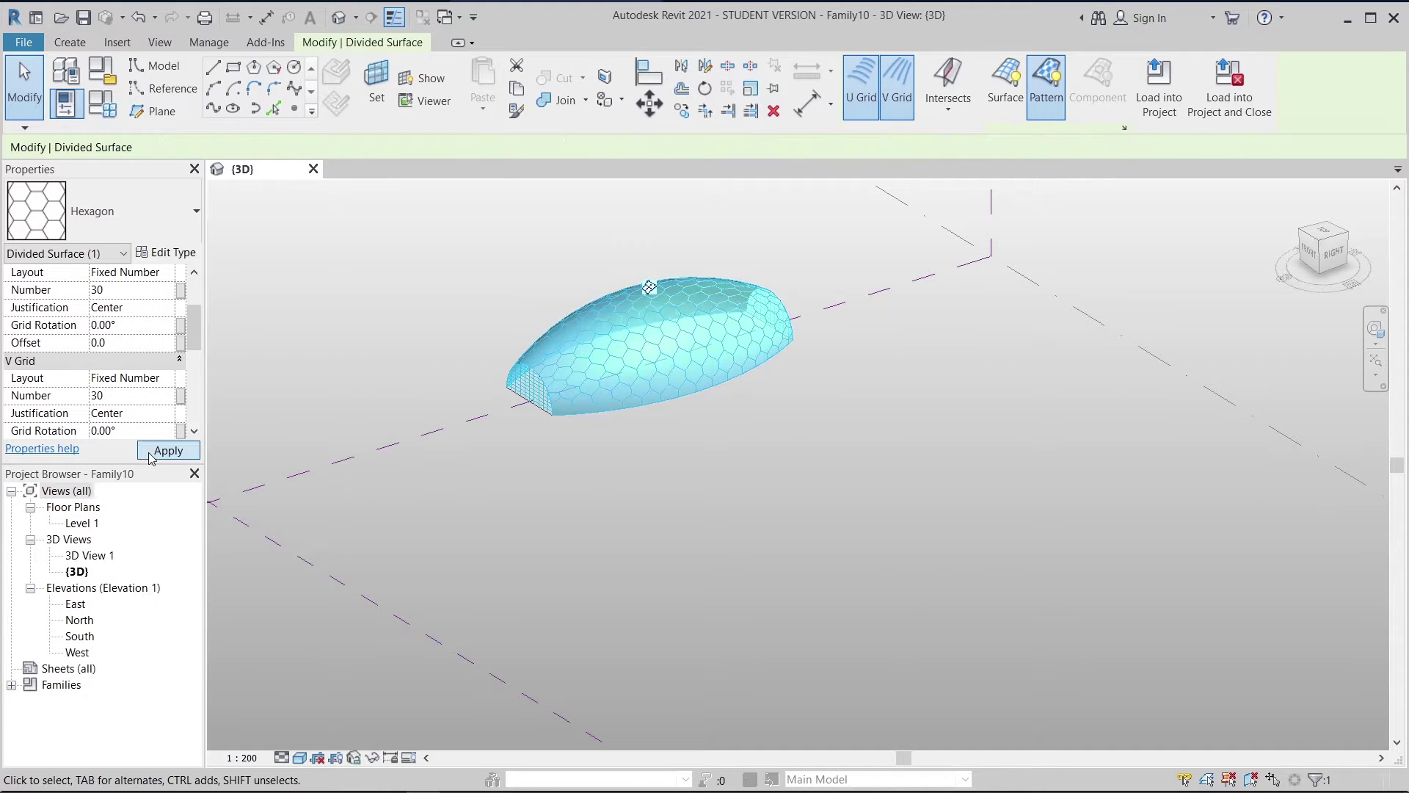
- Set both the V Grid and U Grid layout of the curved divided surface to Fixed Distance
scroll(652, 368, up, 3)
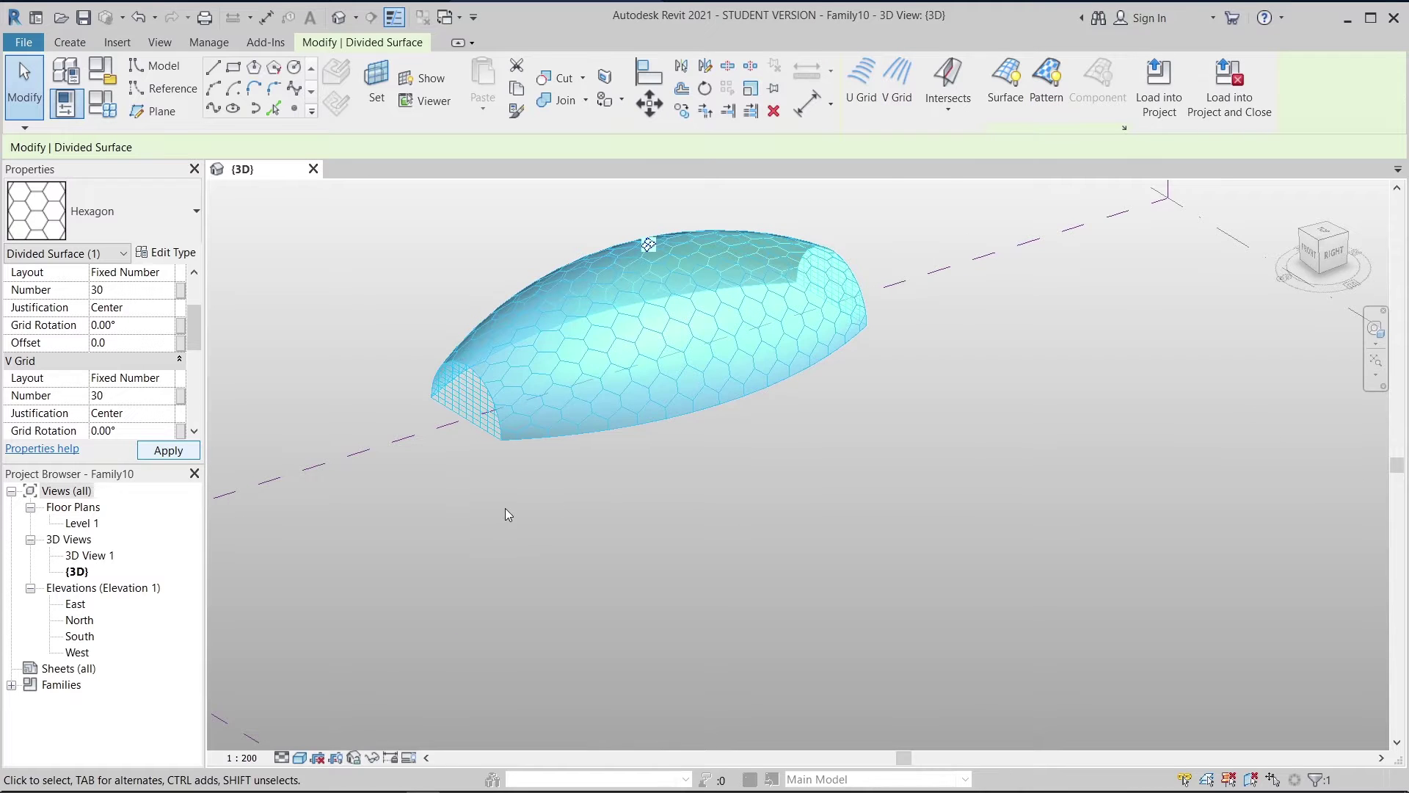
scroll(505, 508, up, 1)
middle_drag(542, 540, 567, 574)
click(168, 379)
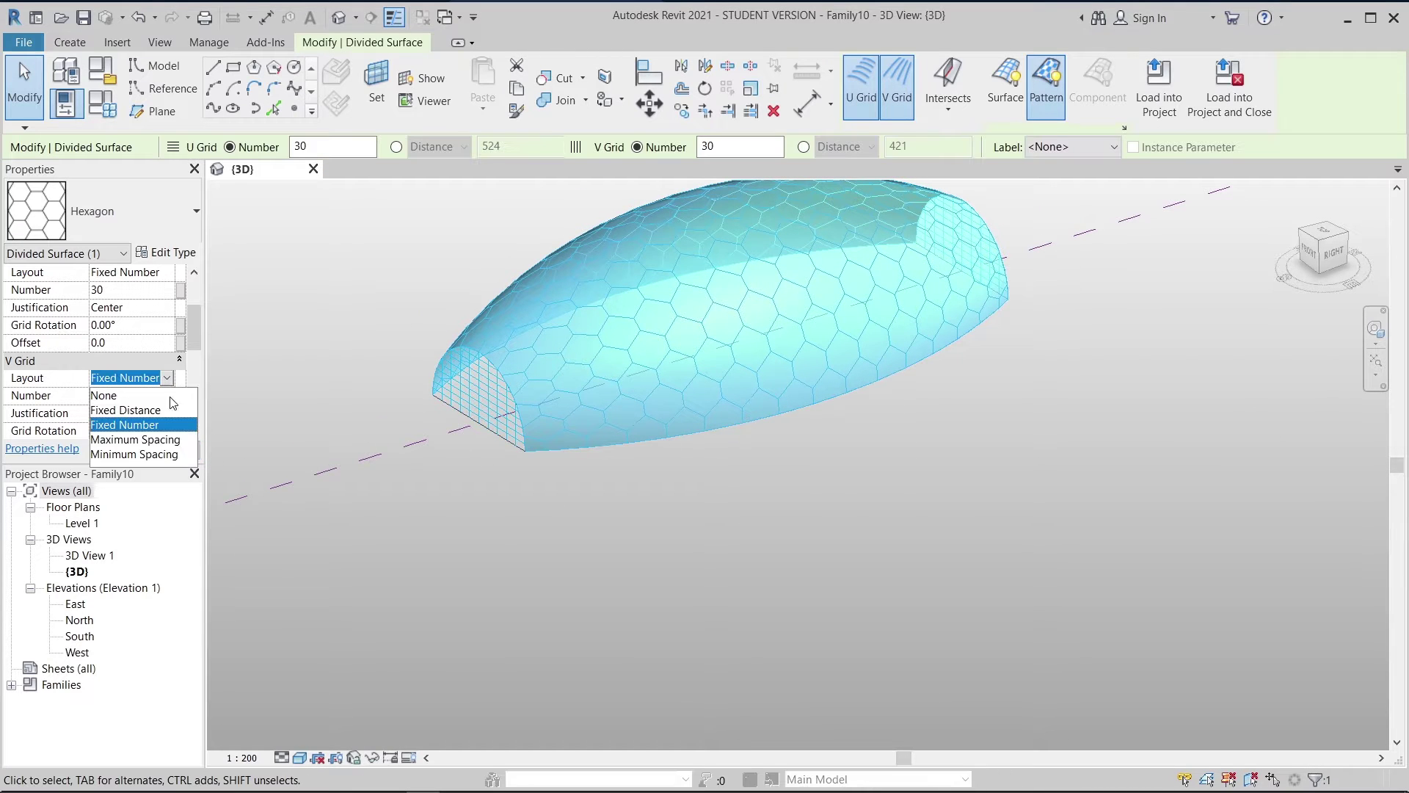
click(147, 411)
scroll(158, 315, up, 1)
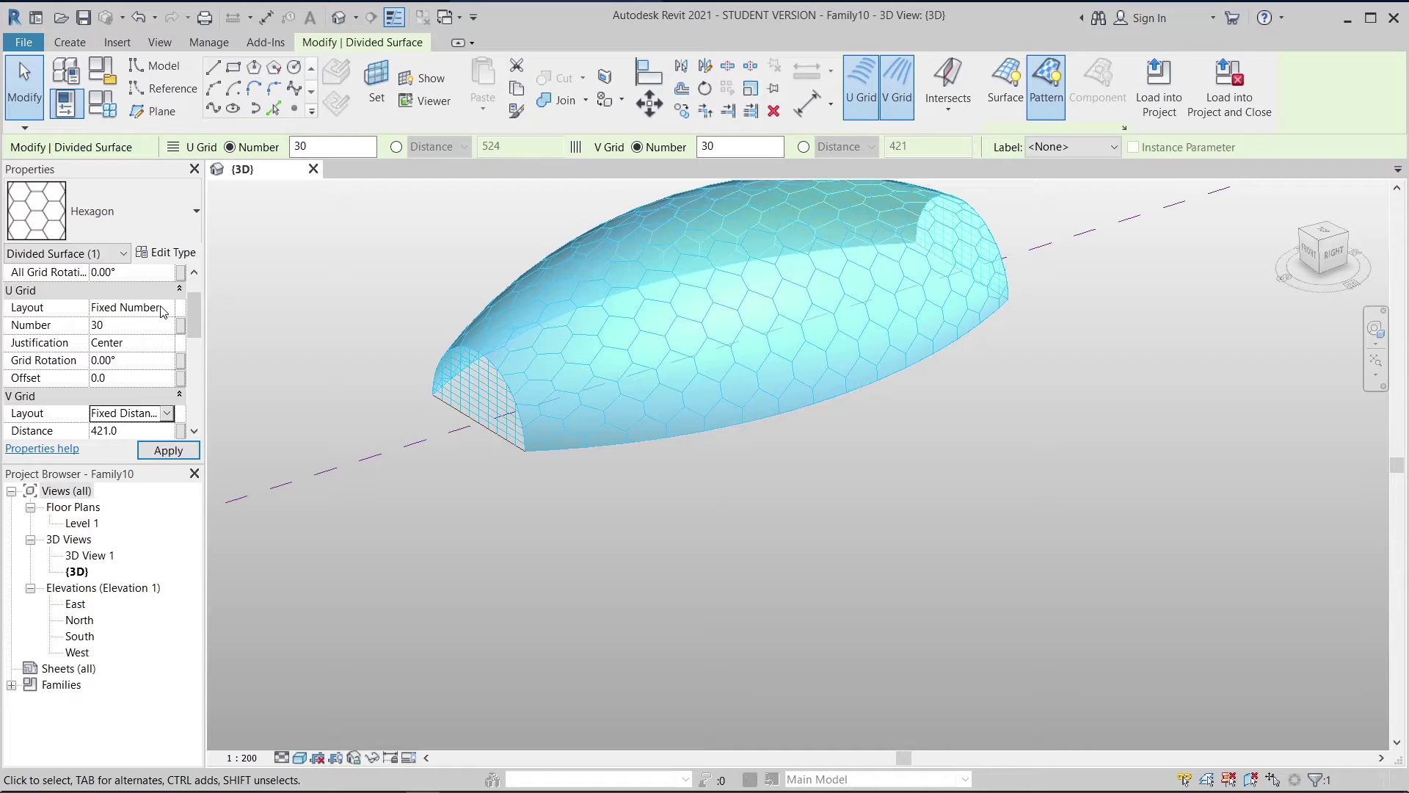
click(163, 312)
click(162, 352)
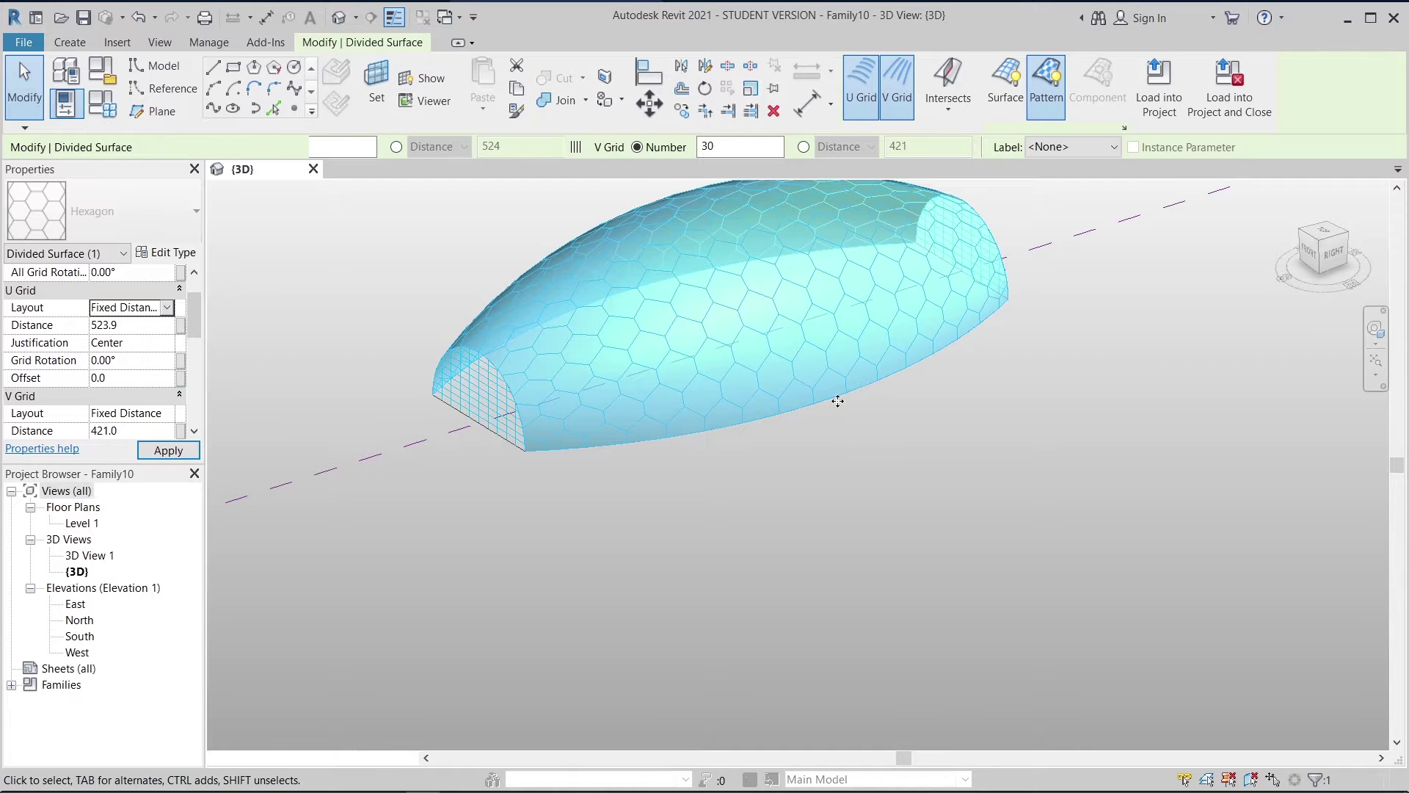
middle_drag(837, 401, 822, 494)
middle_drag(848, 366, 847, 407)
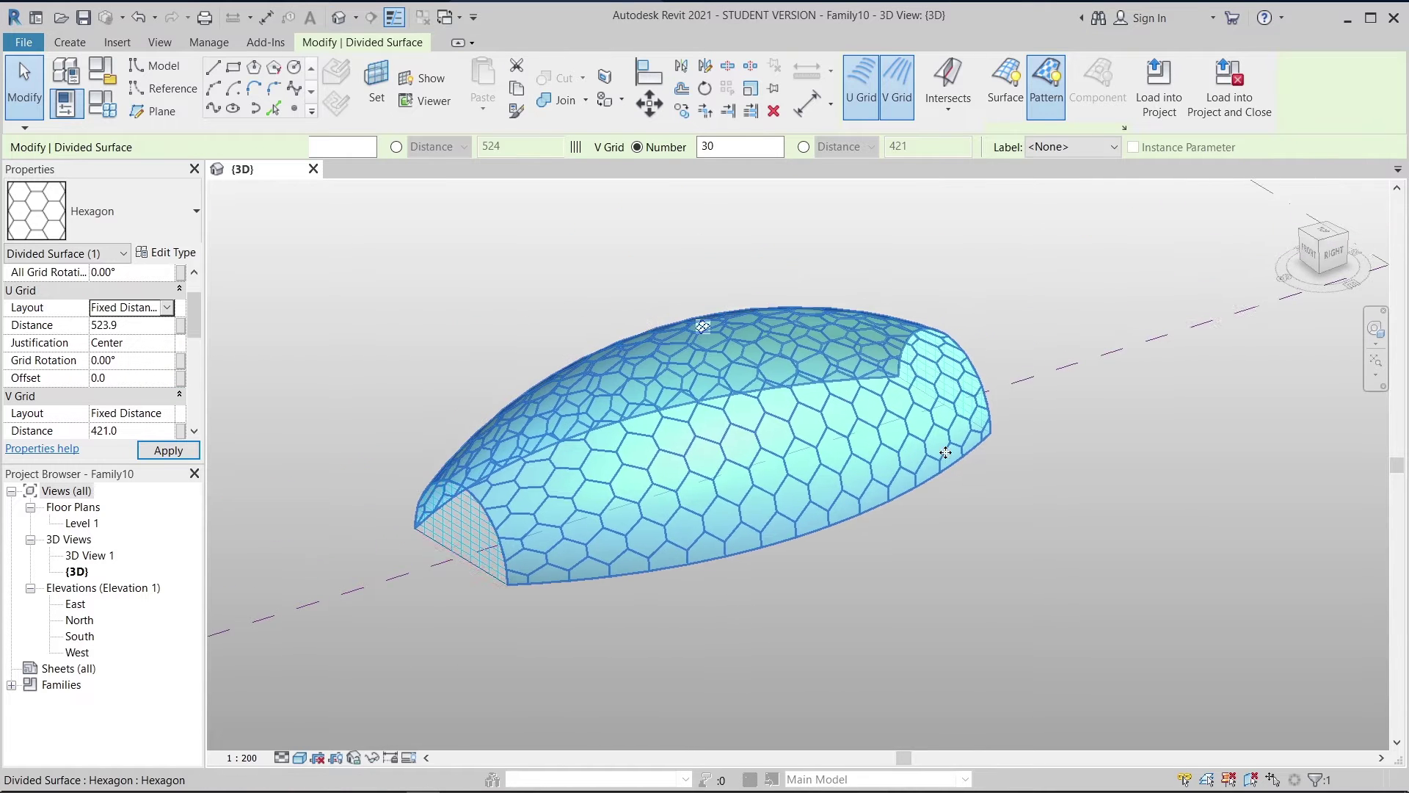
scroll(933, 433, up, 1)
mouse_move(842, 585)
middle_down()
mouse_move(888, 492)
mouse_move(866, 597)
middle_up()
click(846, 563)
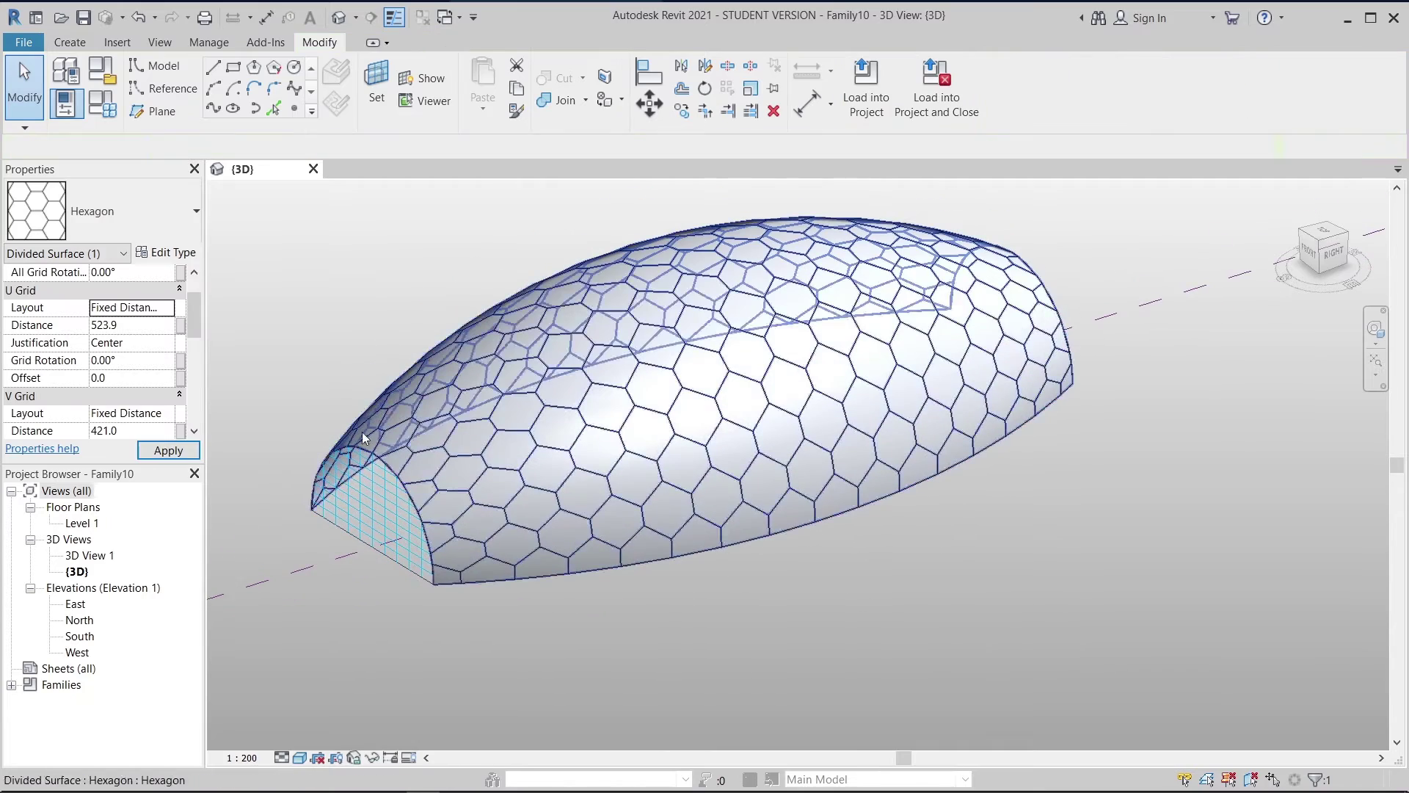
- Copy the V Grid distance value of the curved hexagon surface and deselect the surface
middle_drag(582, 391, 653, 426)
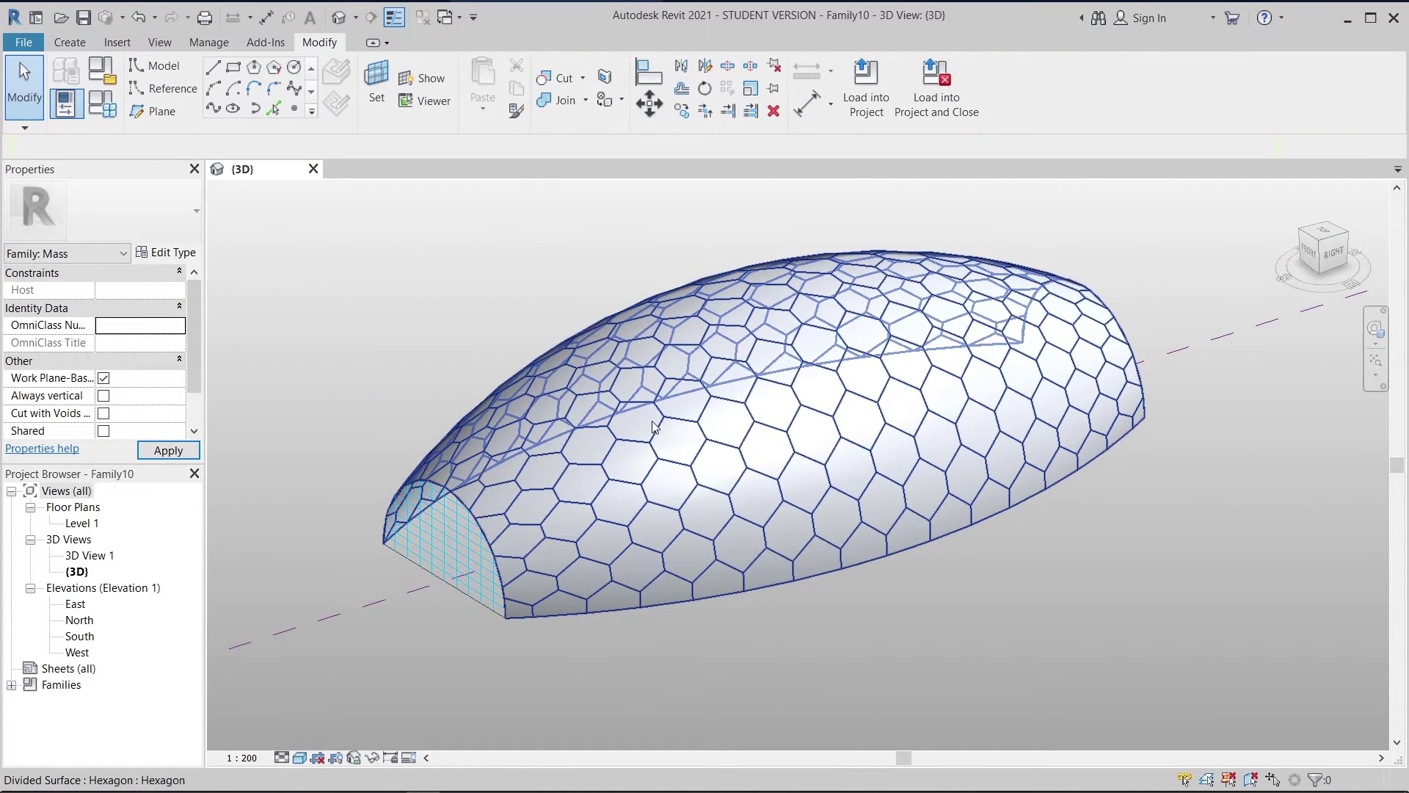
click(562, 418)
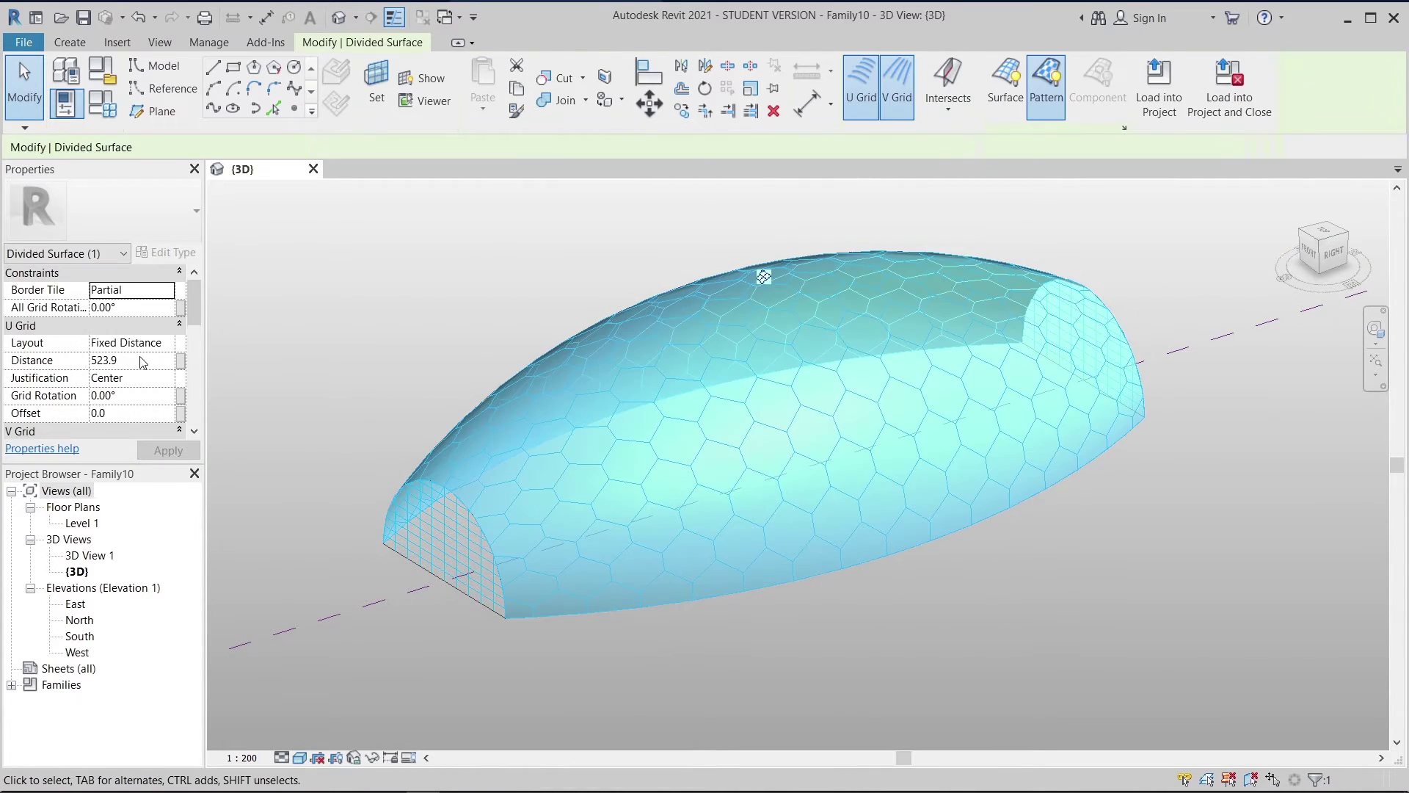
scroll(131, 389, down, 3)
click(144, 341)
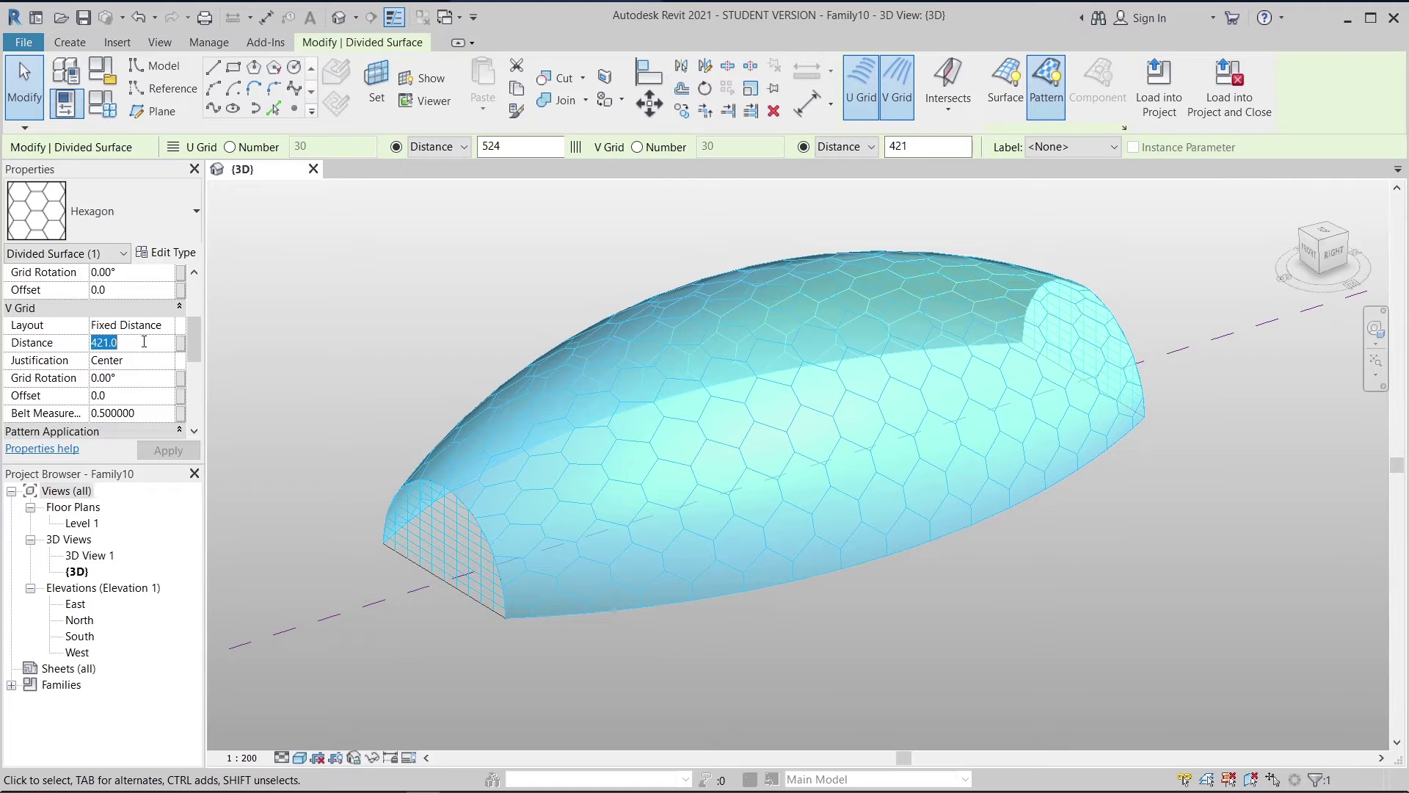
click(349, 250)
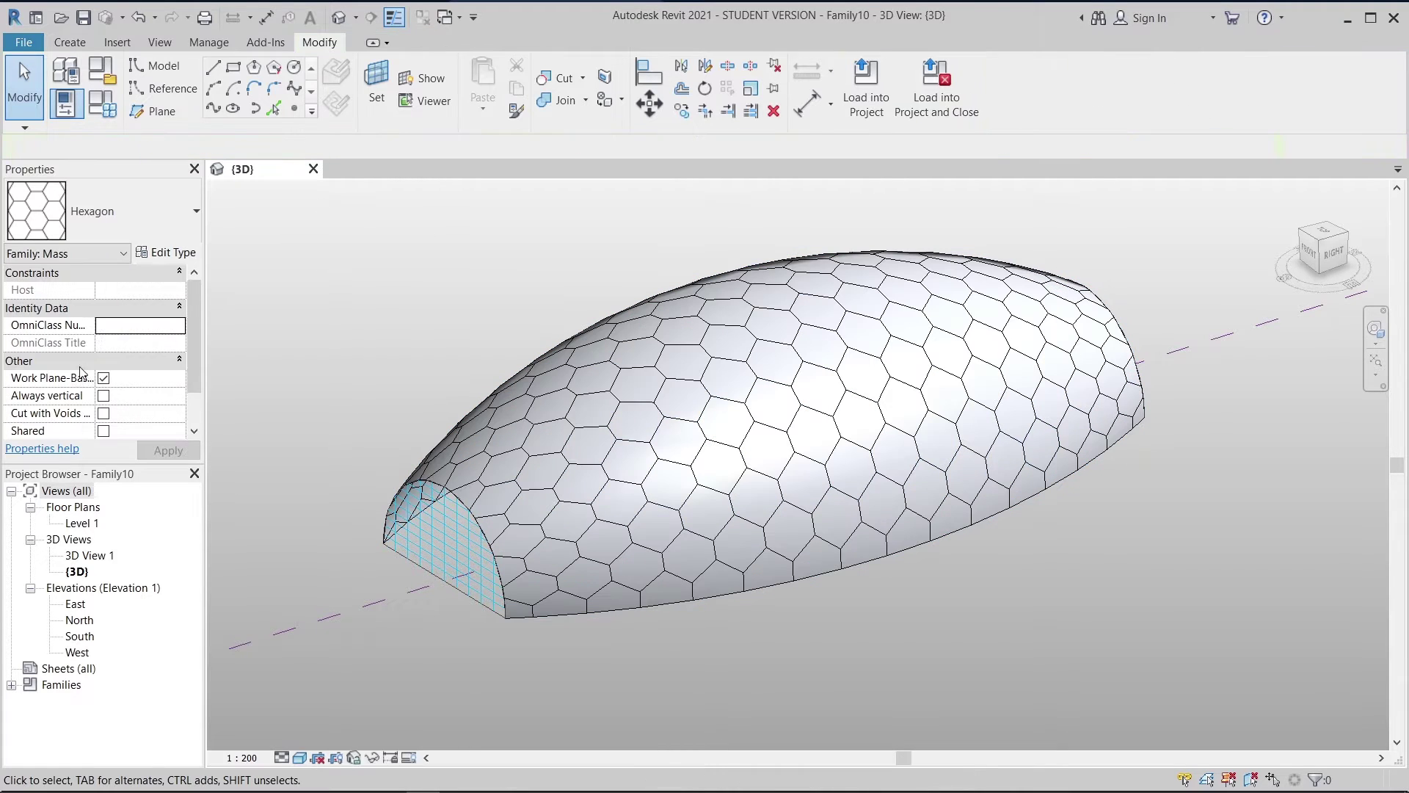
scroll(208, 331, up, 2)
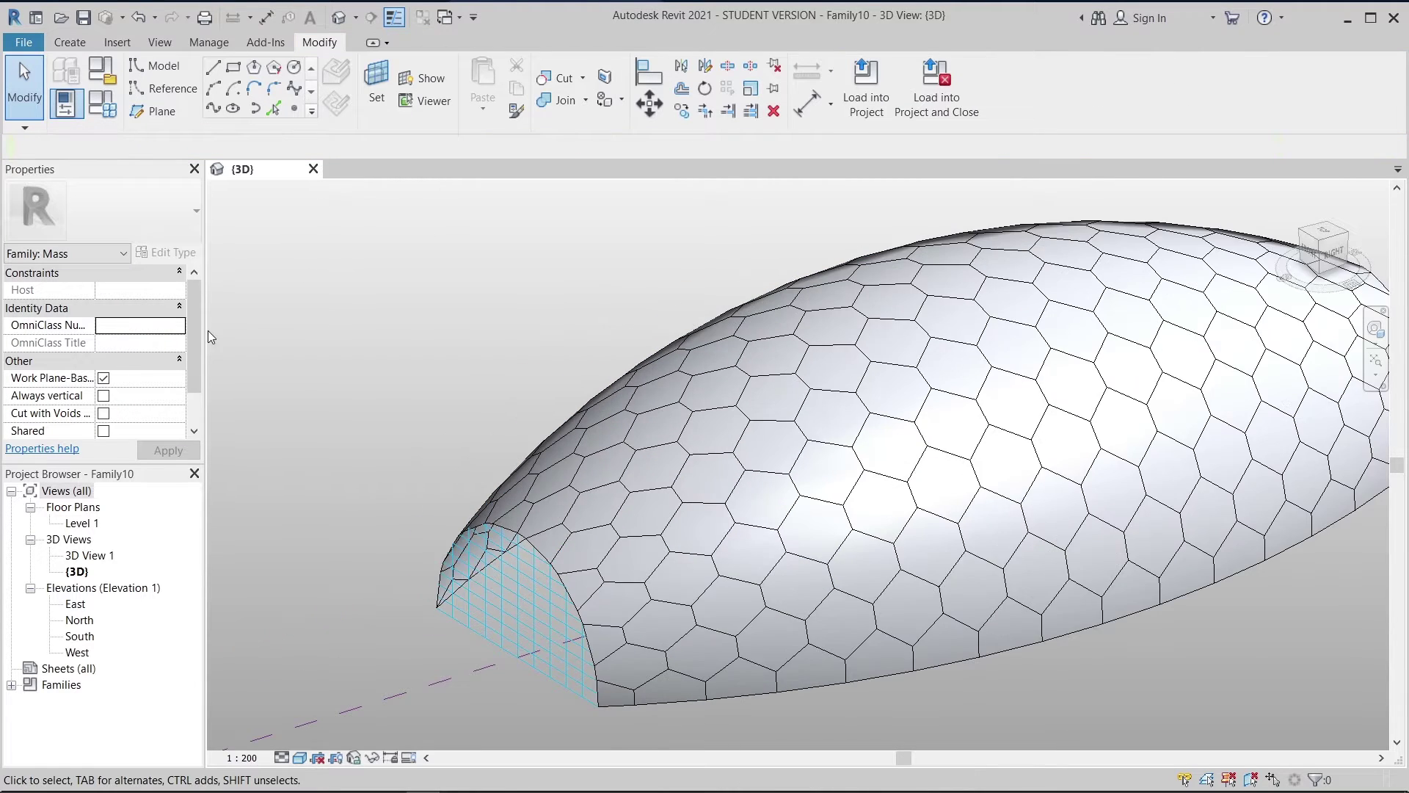
- Create a new family from the Metric Curtain Panel Pattern Based.rft template in the English folder
click(26, 46)
mouse_move(44, 110)
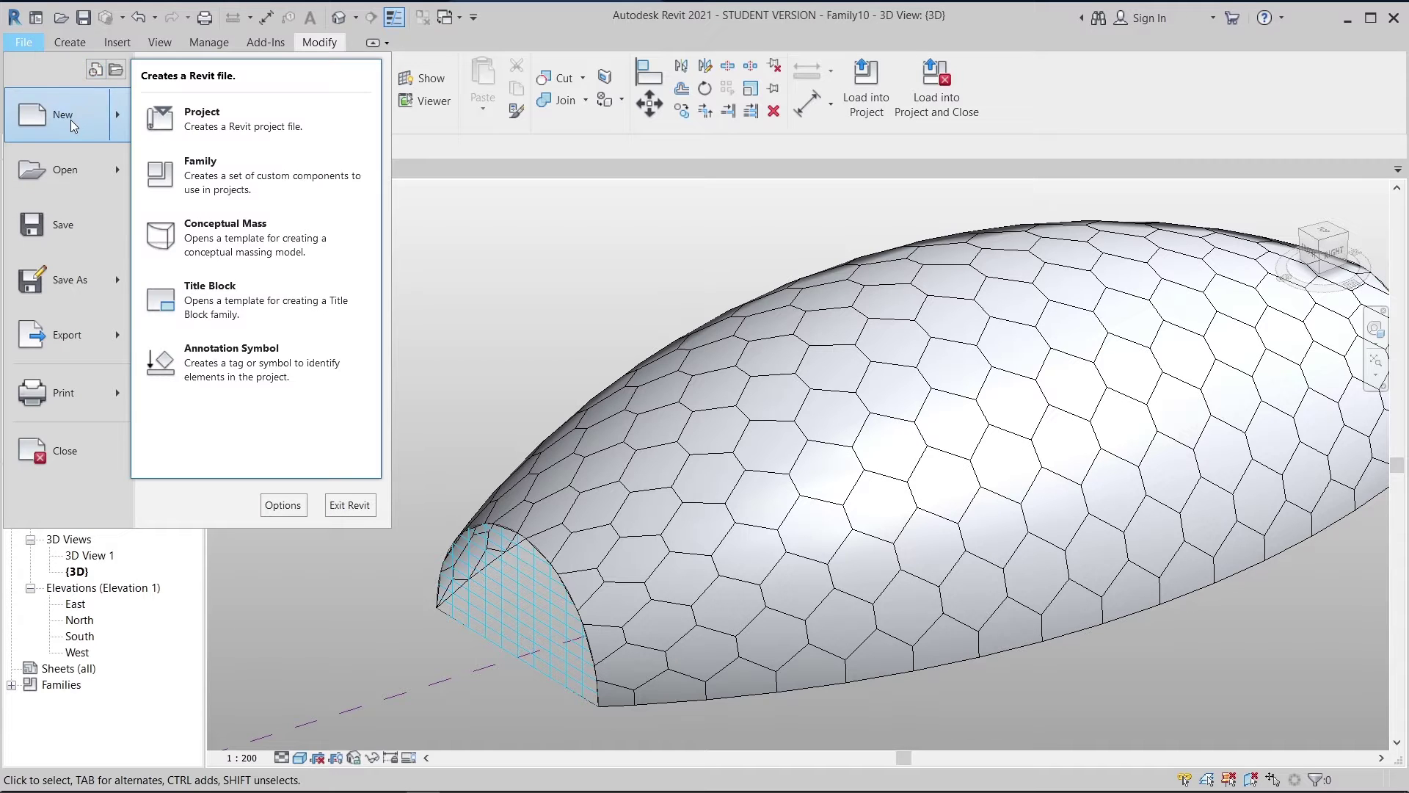
click(200, 174)
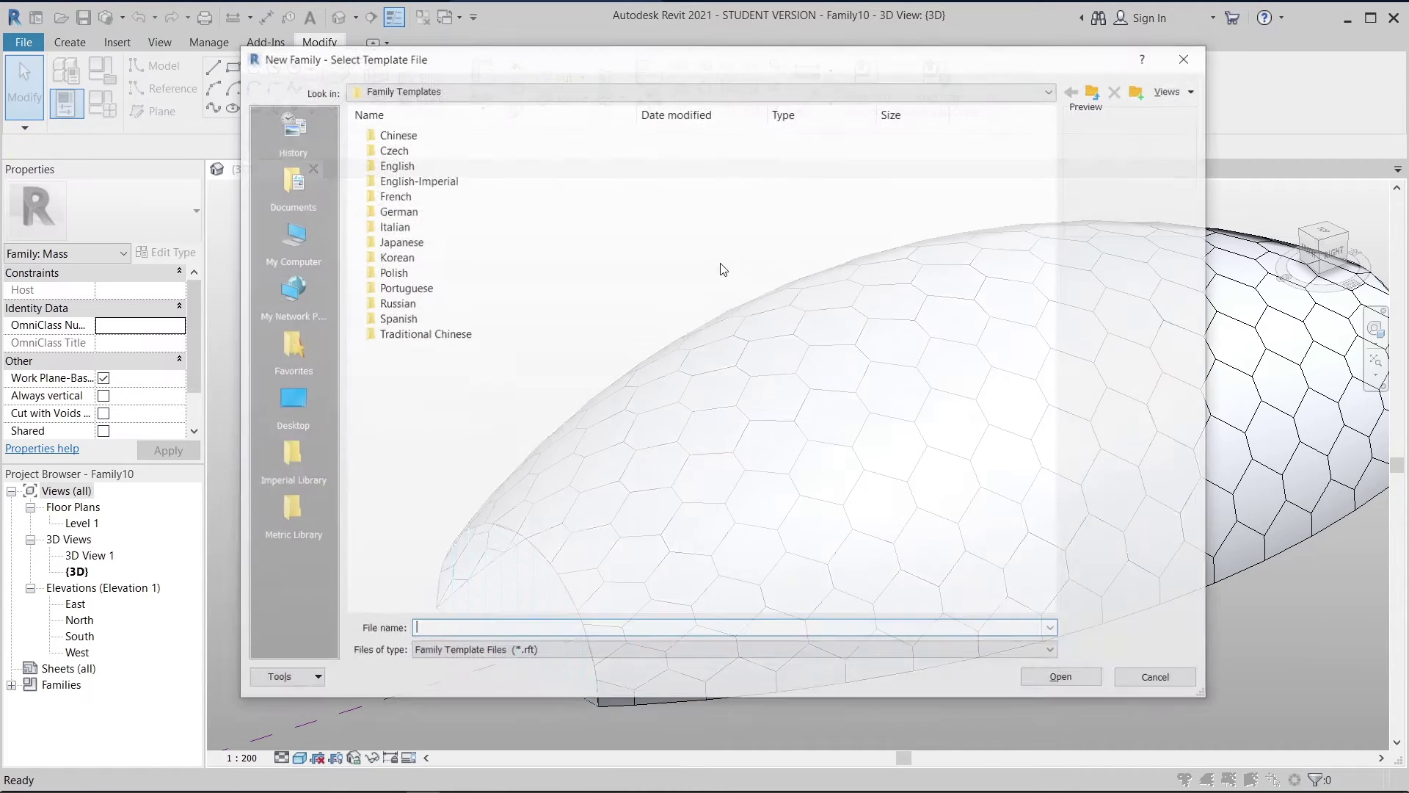
double_click(407, 164)
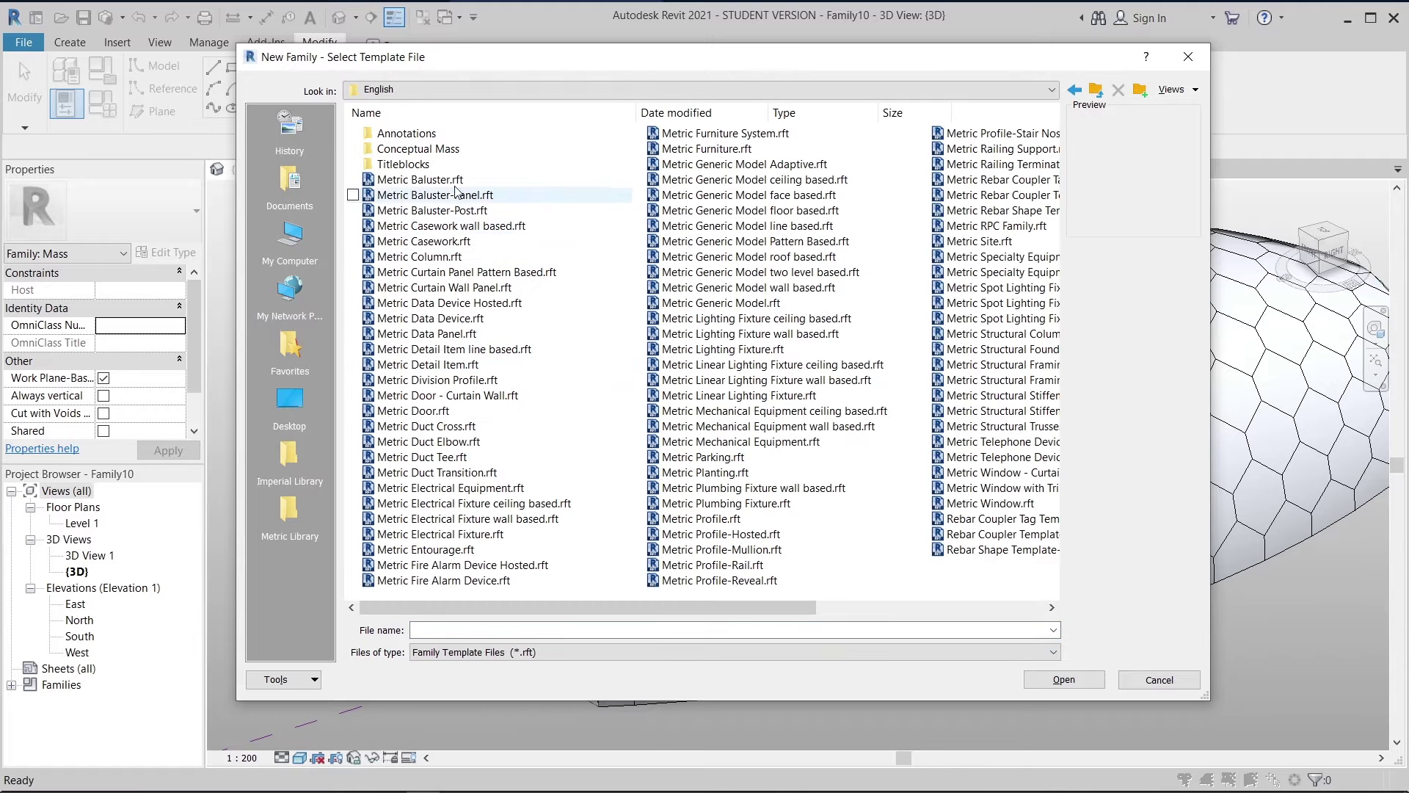
click(400, 272)
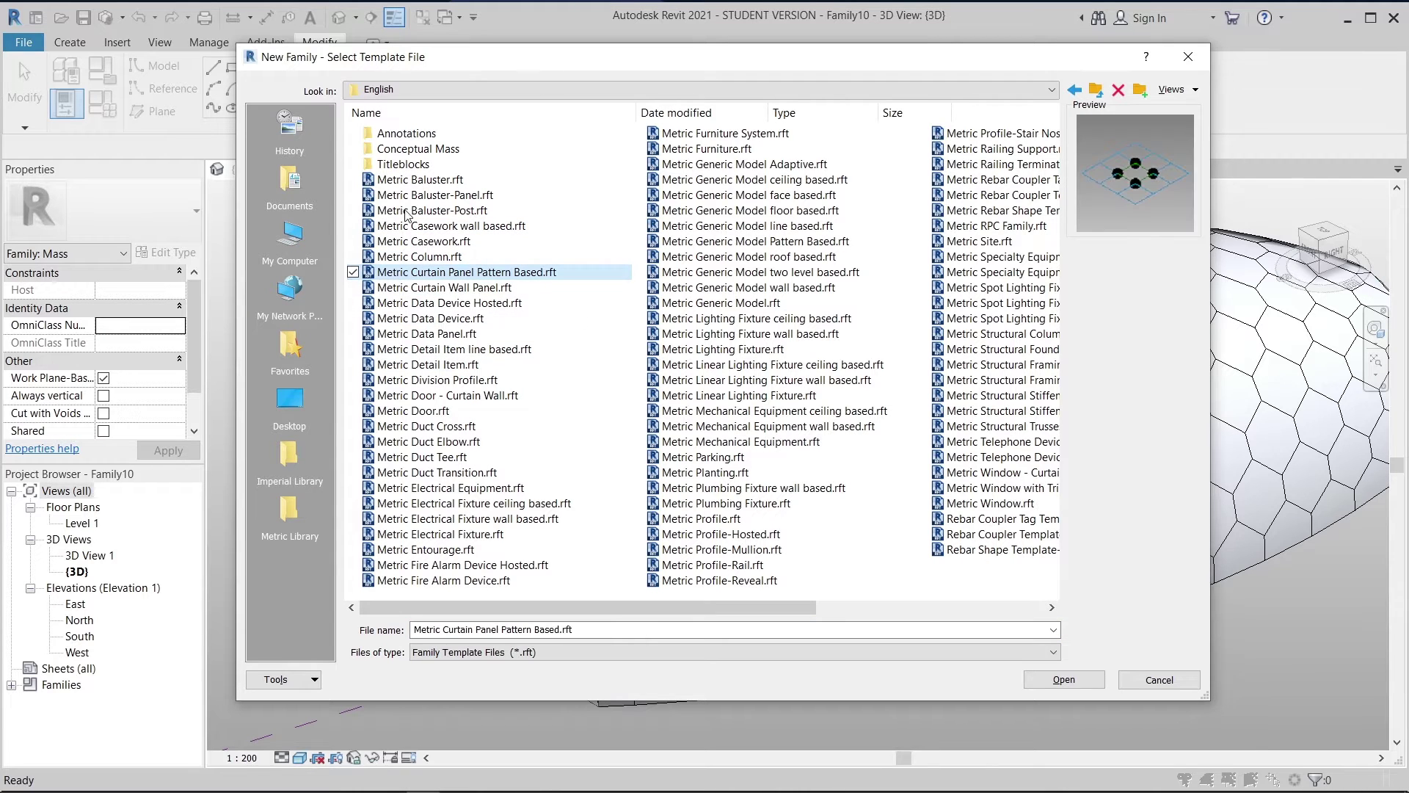
click(1066, 680)
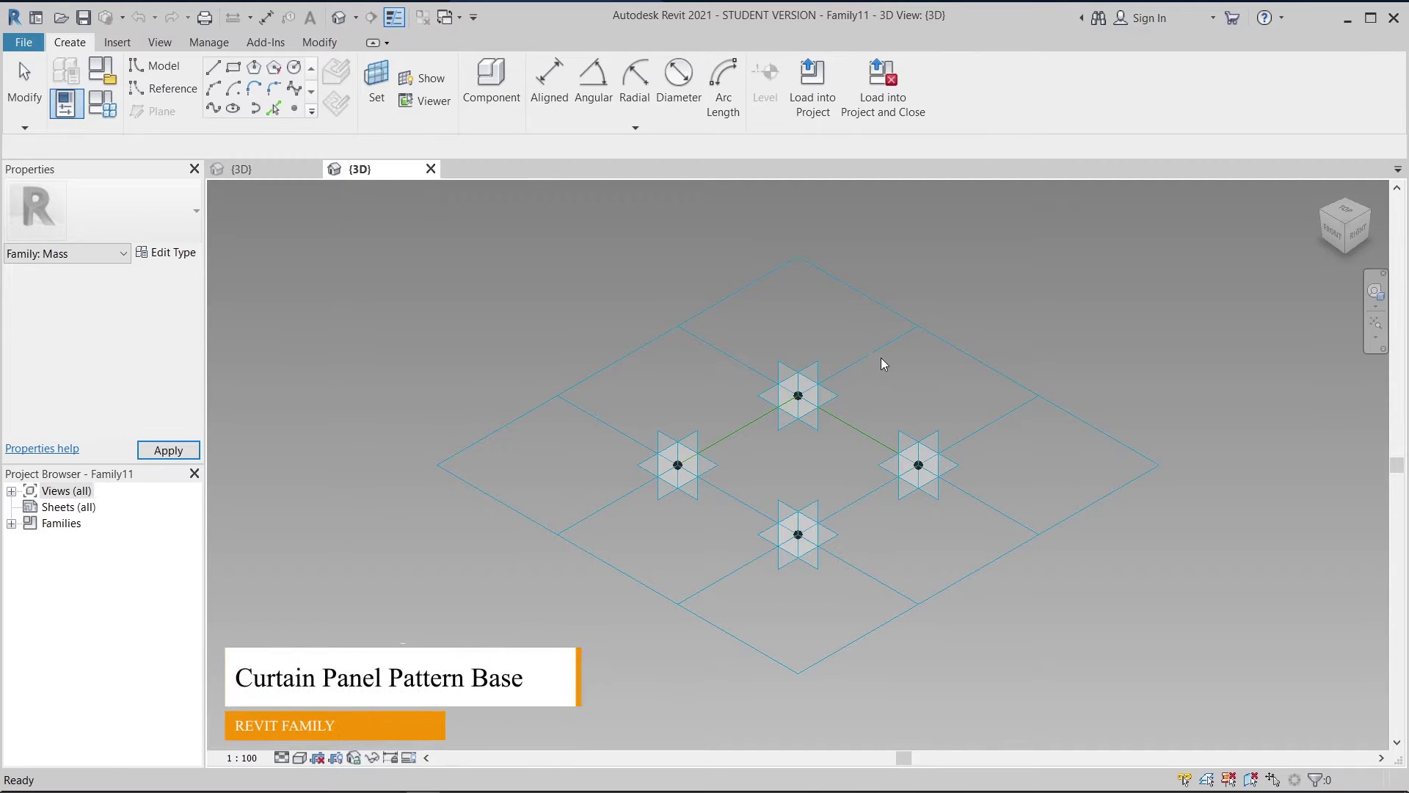
- Change the tile pattern grid to the Hexagon type and set its horizontal spacing to 421.0
click(906, 340)
click(916, 336)
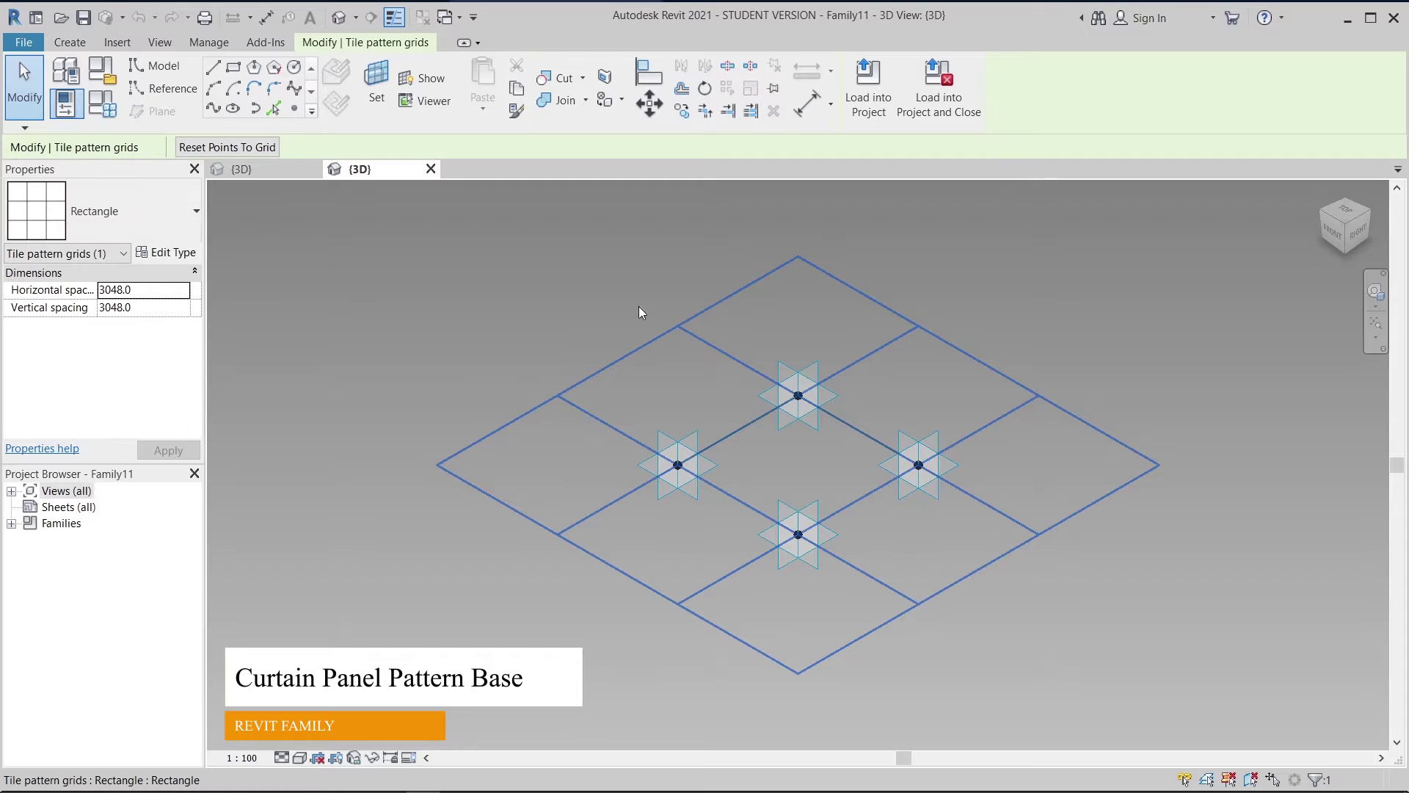
click(95, 212)
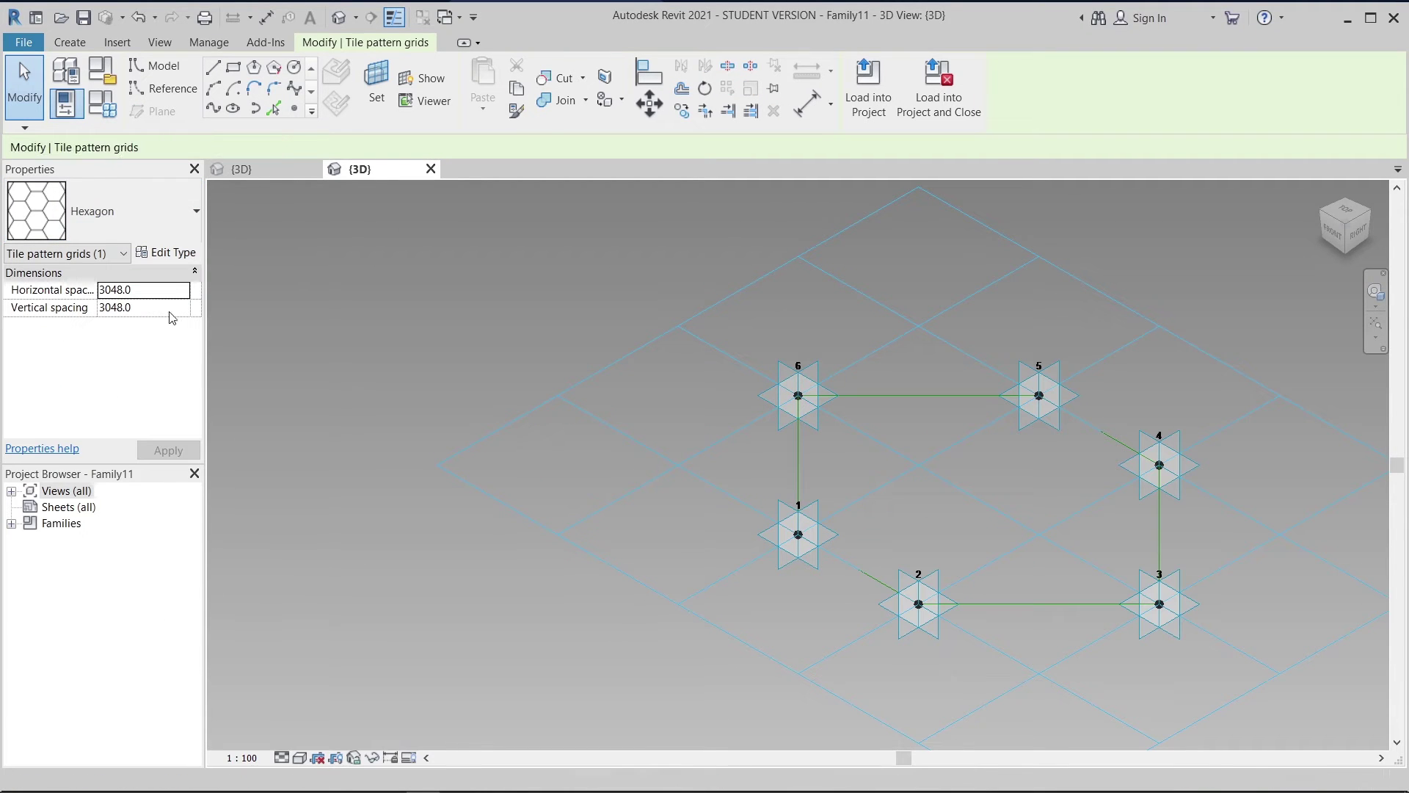
click(173, 291)
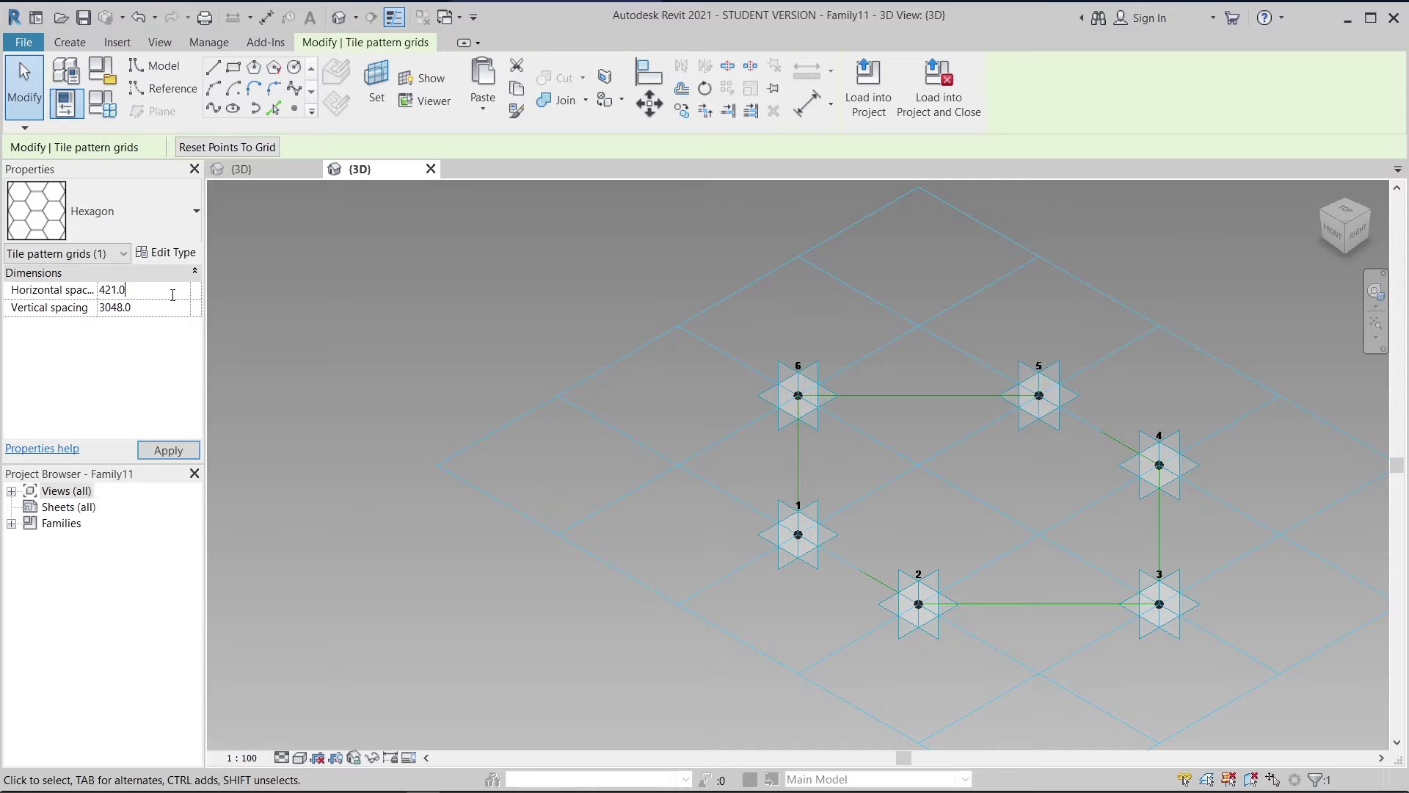
- Return to the mass family's 3D view and copy the U Grid distance of the curved divided surface
click(258, 166)
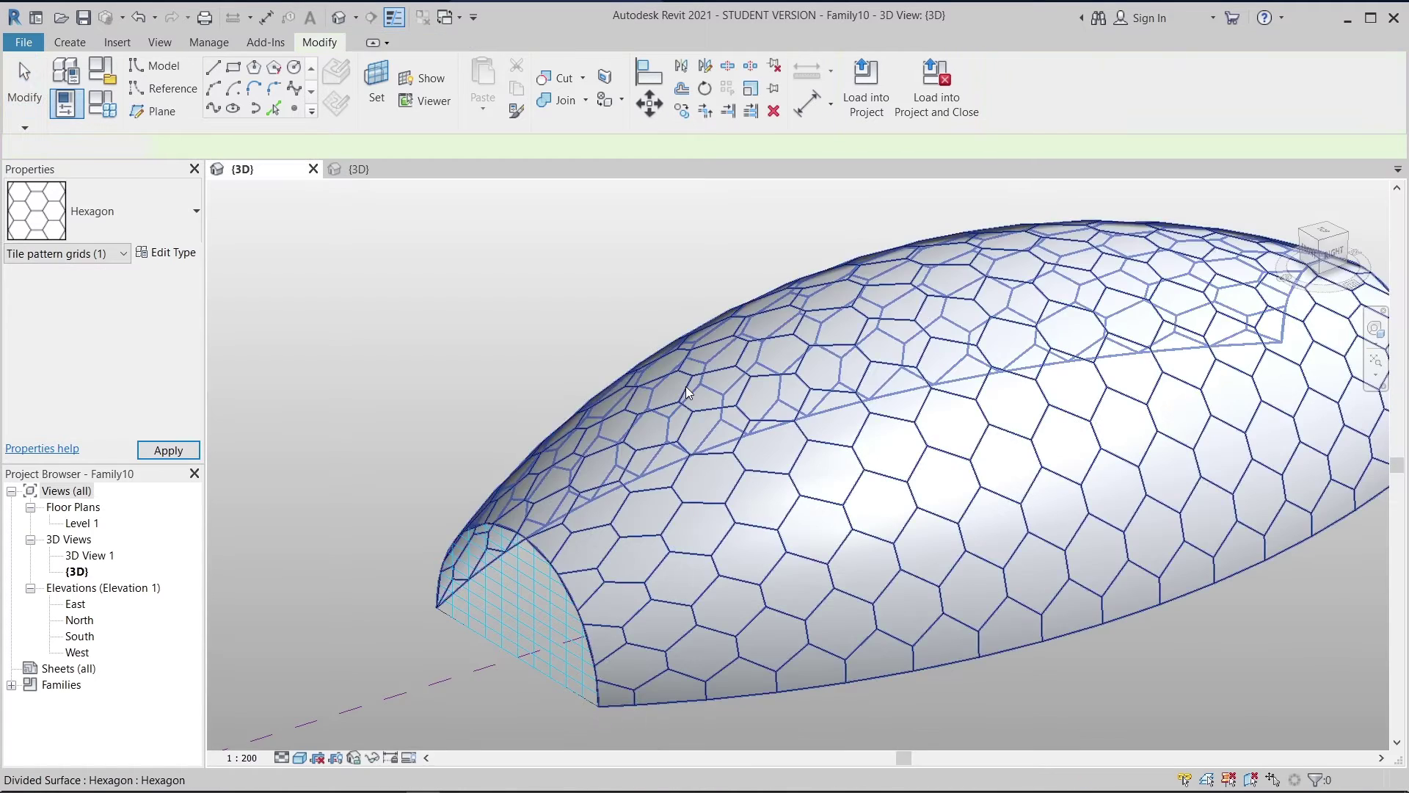
click(686, 386)
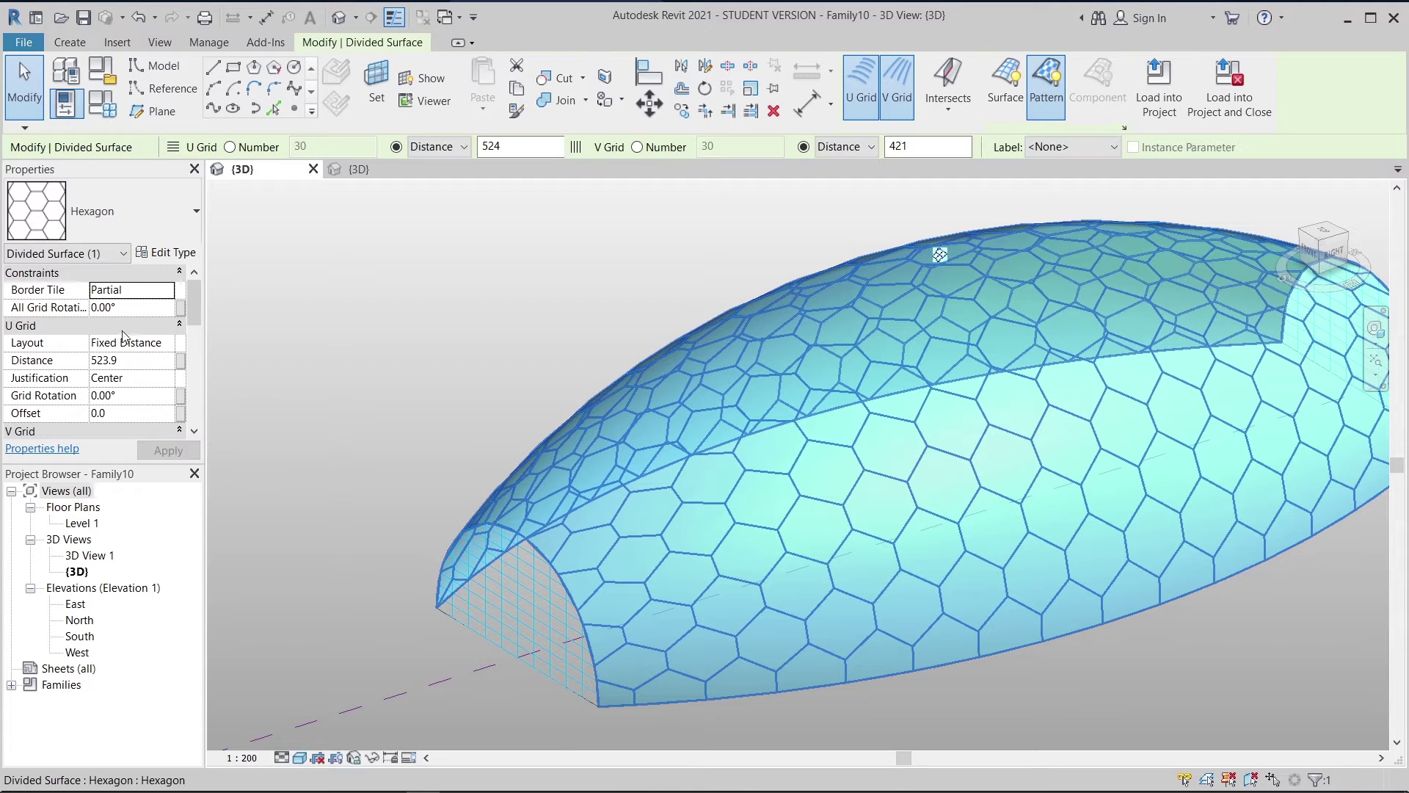
scroll(139, 389, down, 1)
click(132, 326)
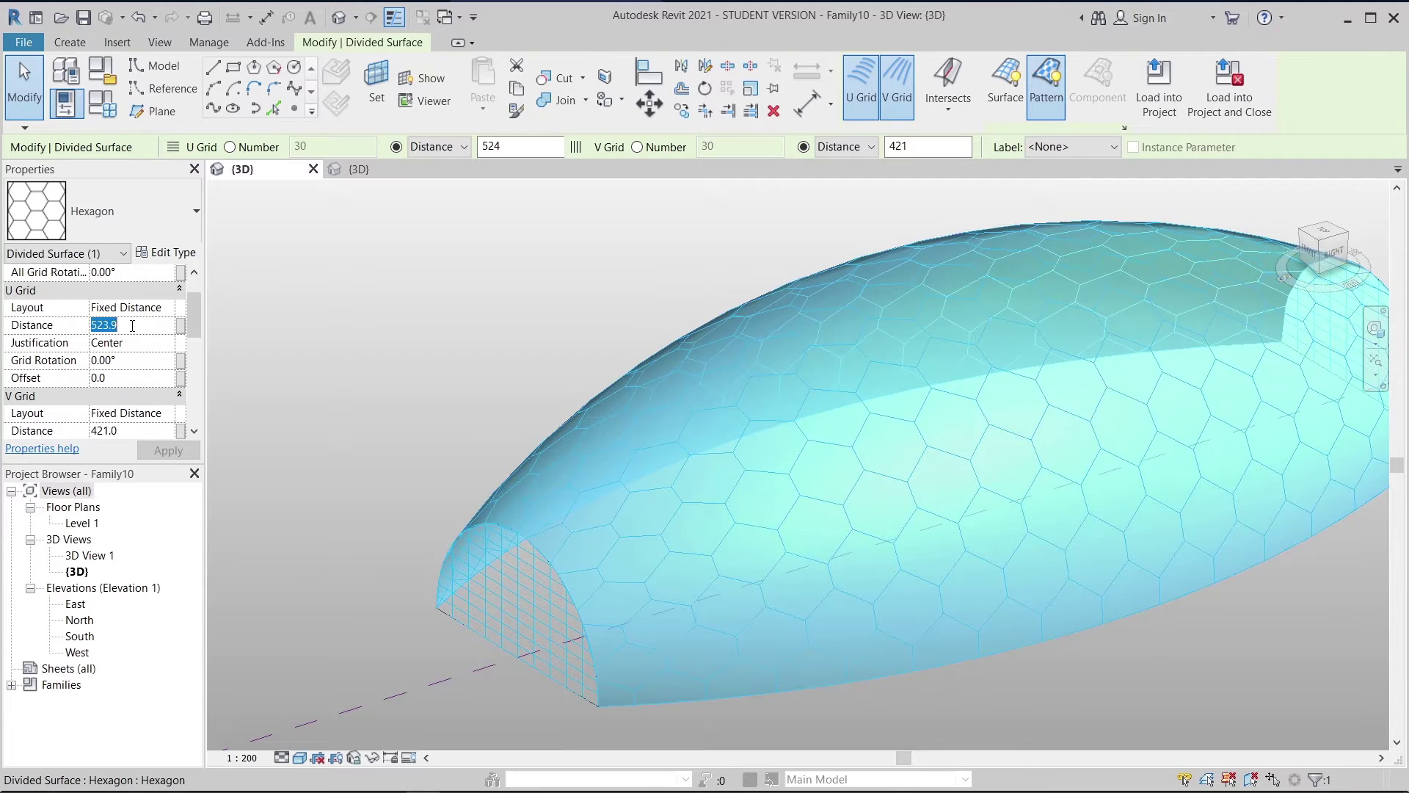
click(387, 171)
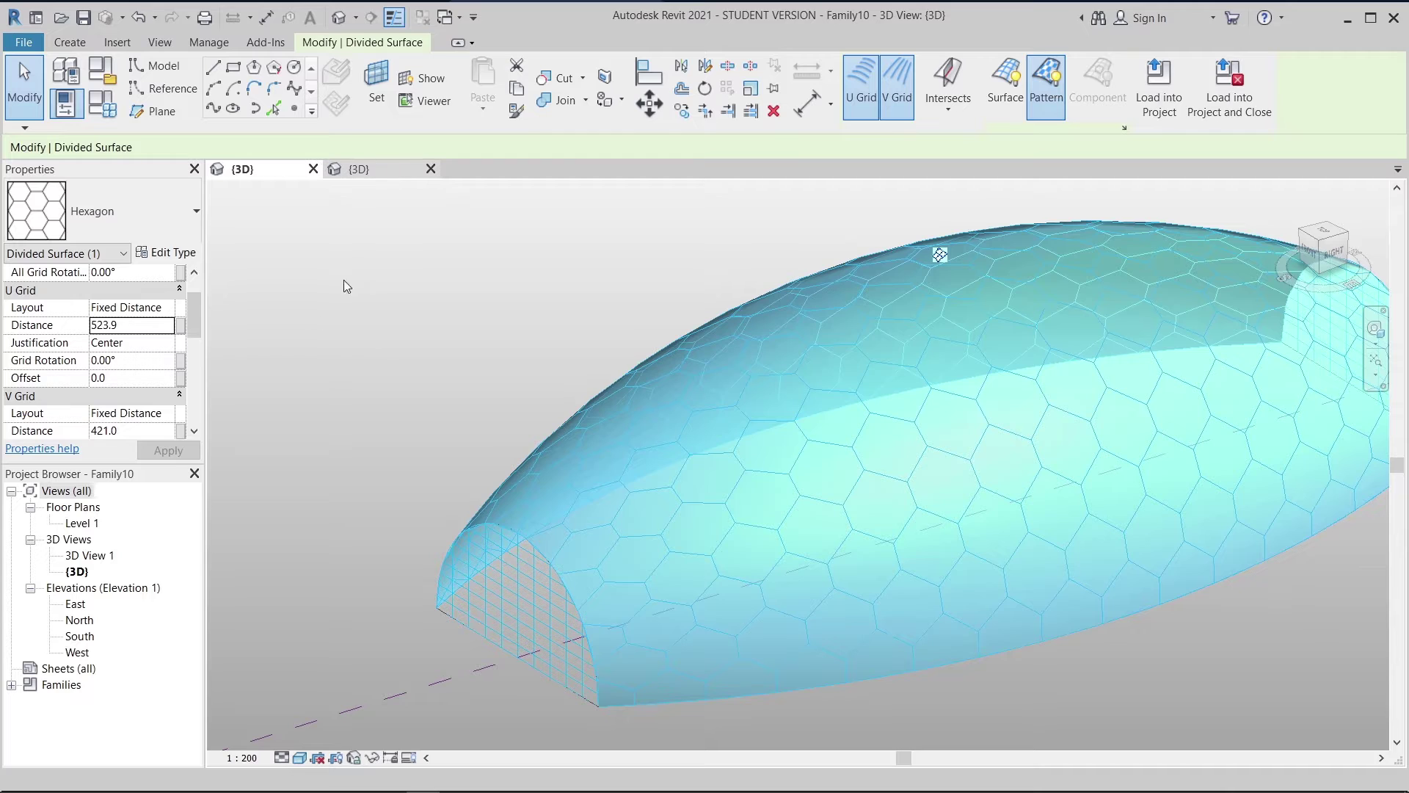
- Back in the curtain panel family, set the tile pattern grid's vertical spacing to 523.9 and apply it
click(359, 169)
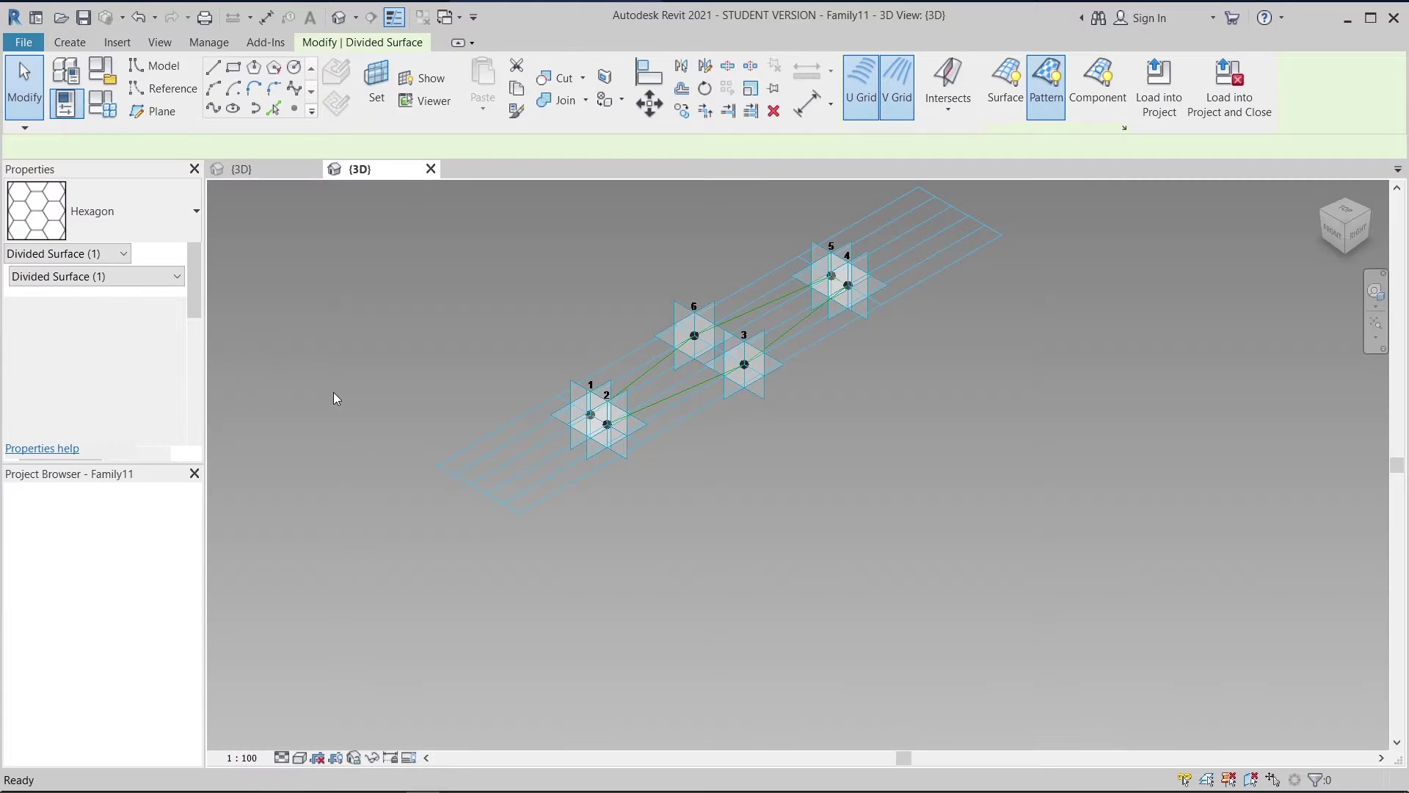
click(544, 401)
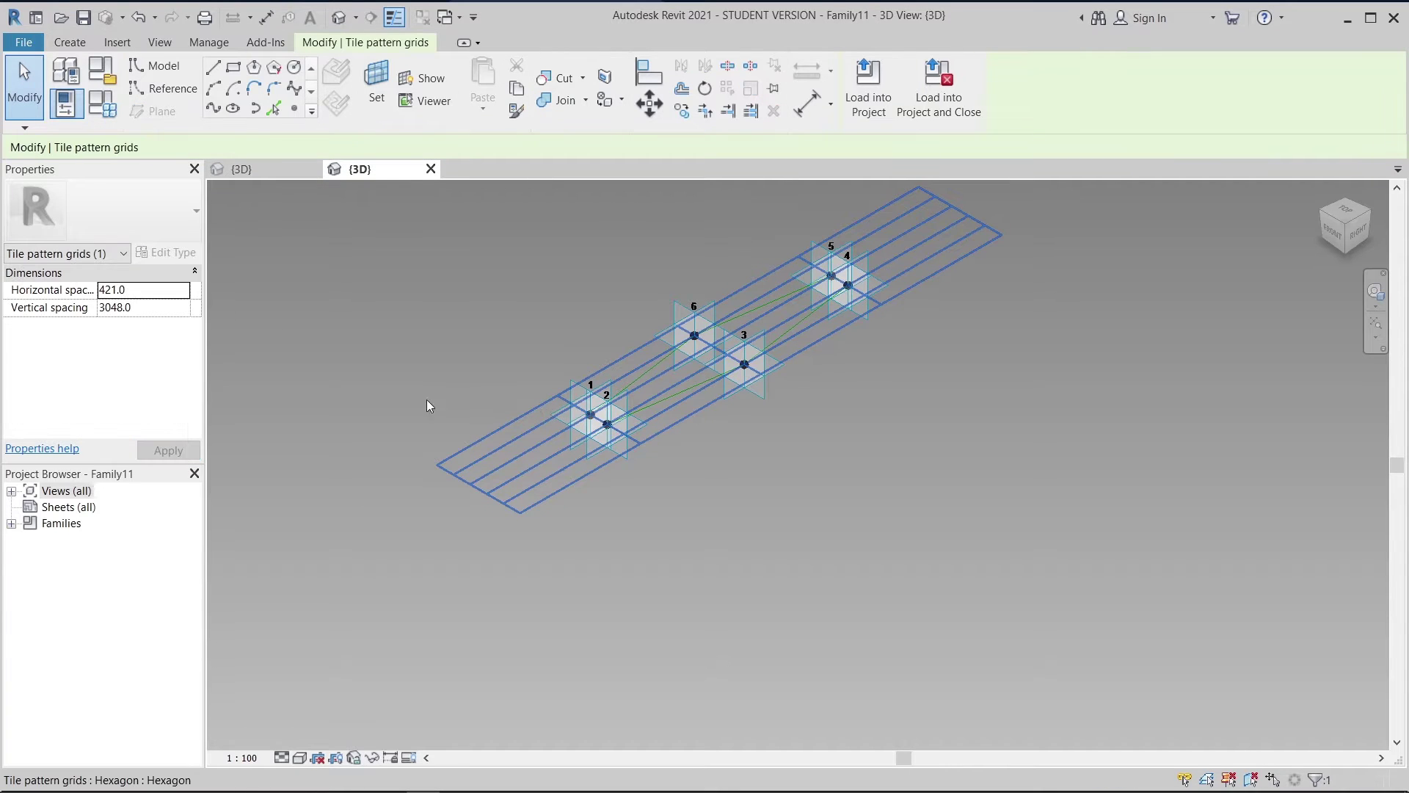
click(154, 307)
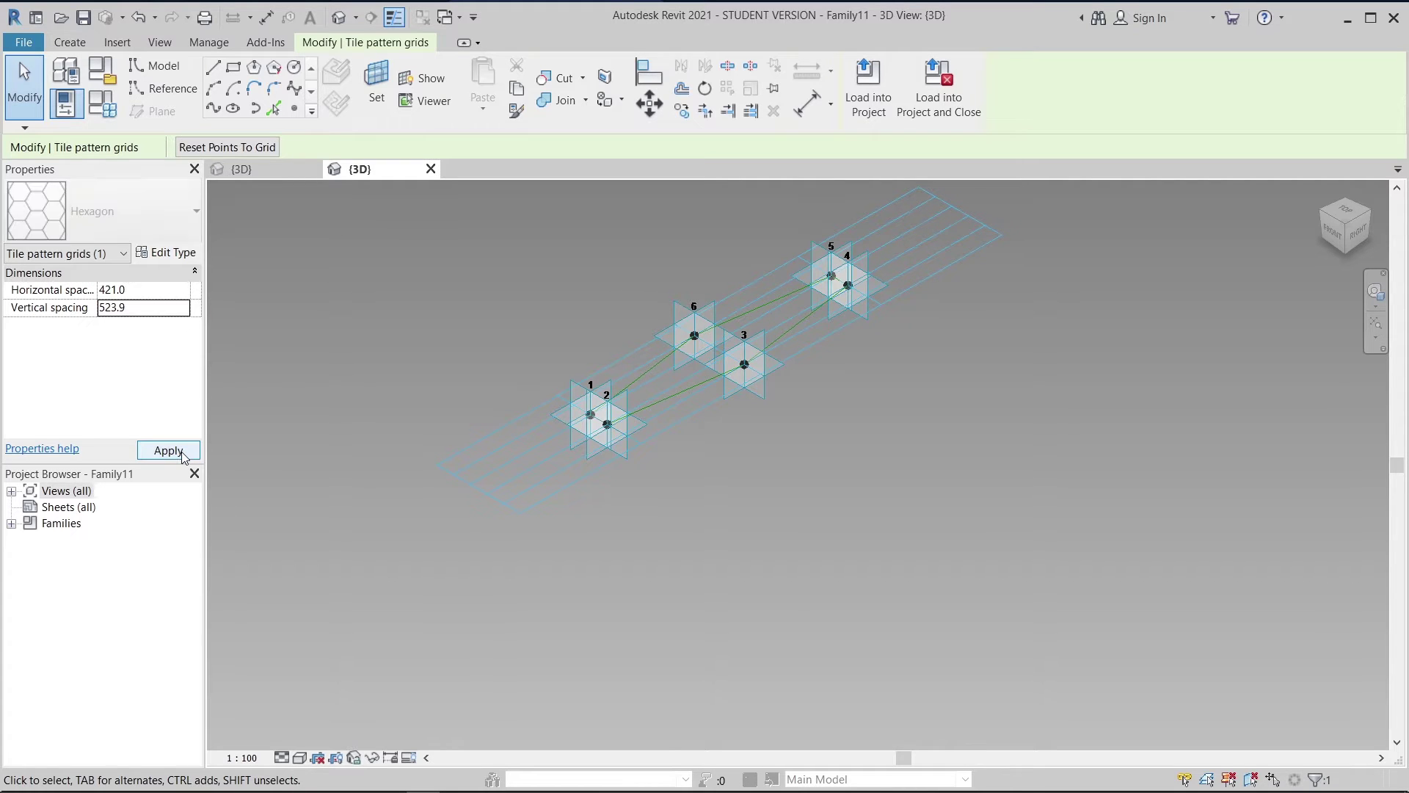
click(168, 450)
click(856, 654)
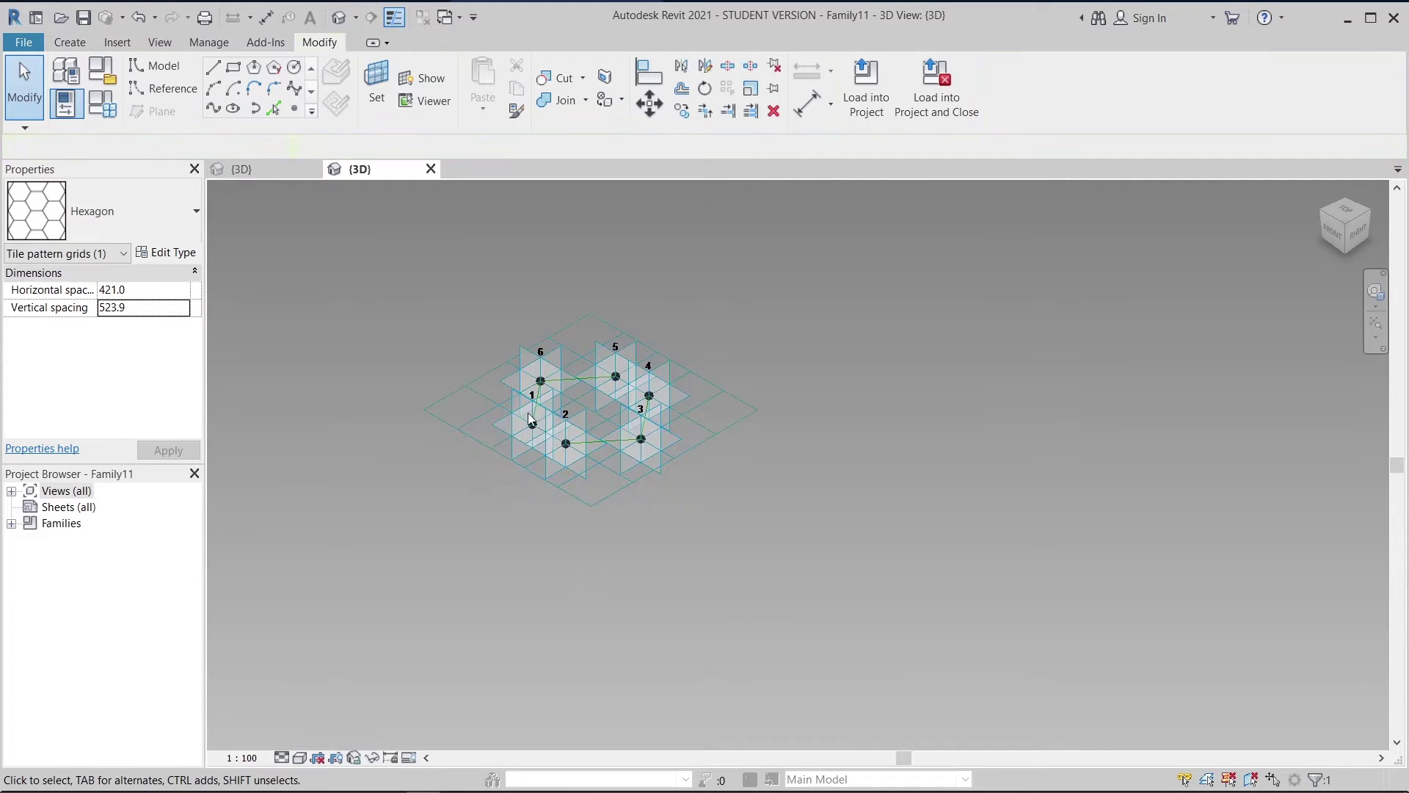
- Place a reference point at the middle of the hexagon's reference line between points 5 and 6
scroll(532, 420, up, 8)
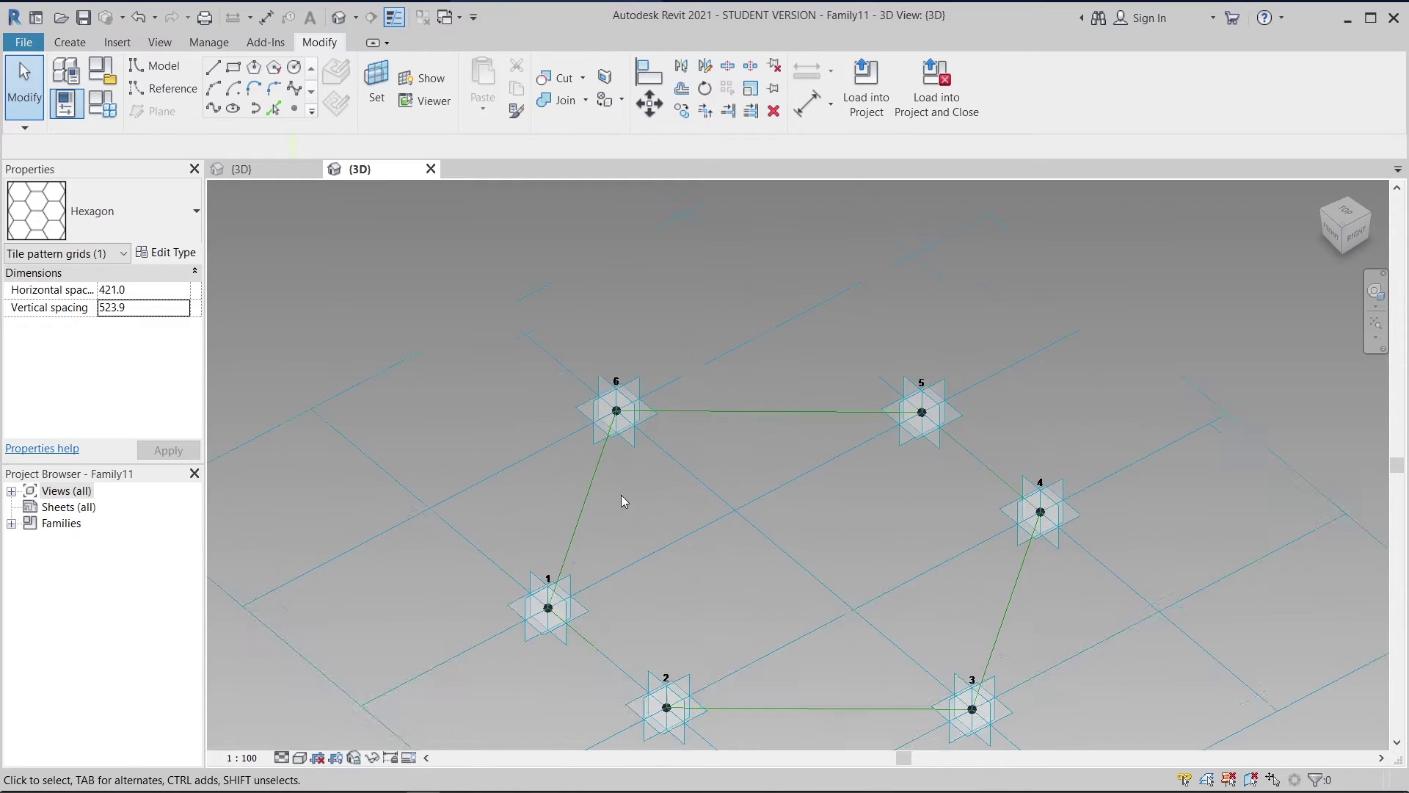
shift+middle_drag(623, 501, 702, 537)
middle_drag(705, 430, 708, 507)
scroll(661, 573, down, 1)
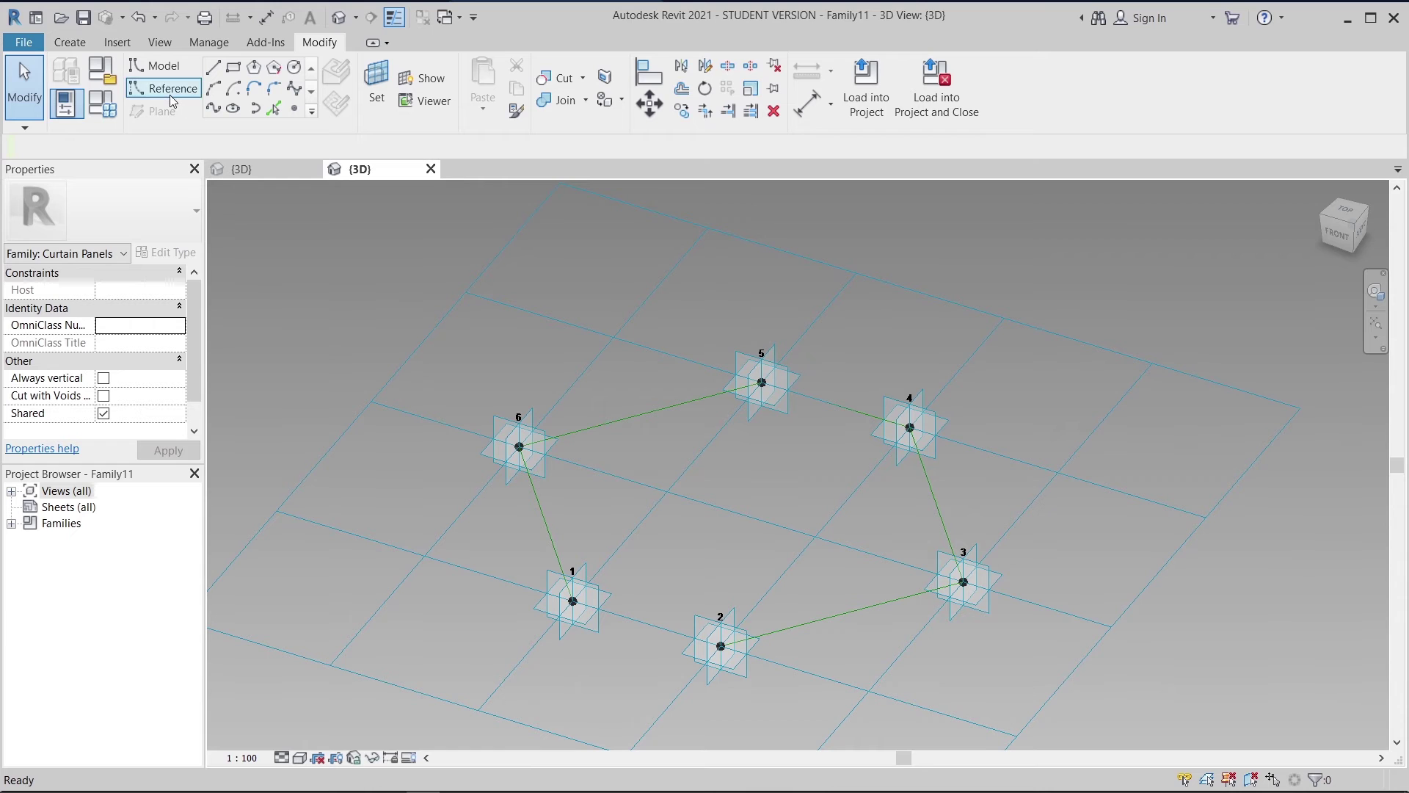
click(170, 90)
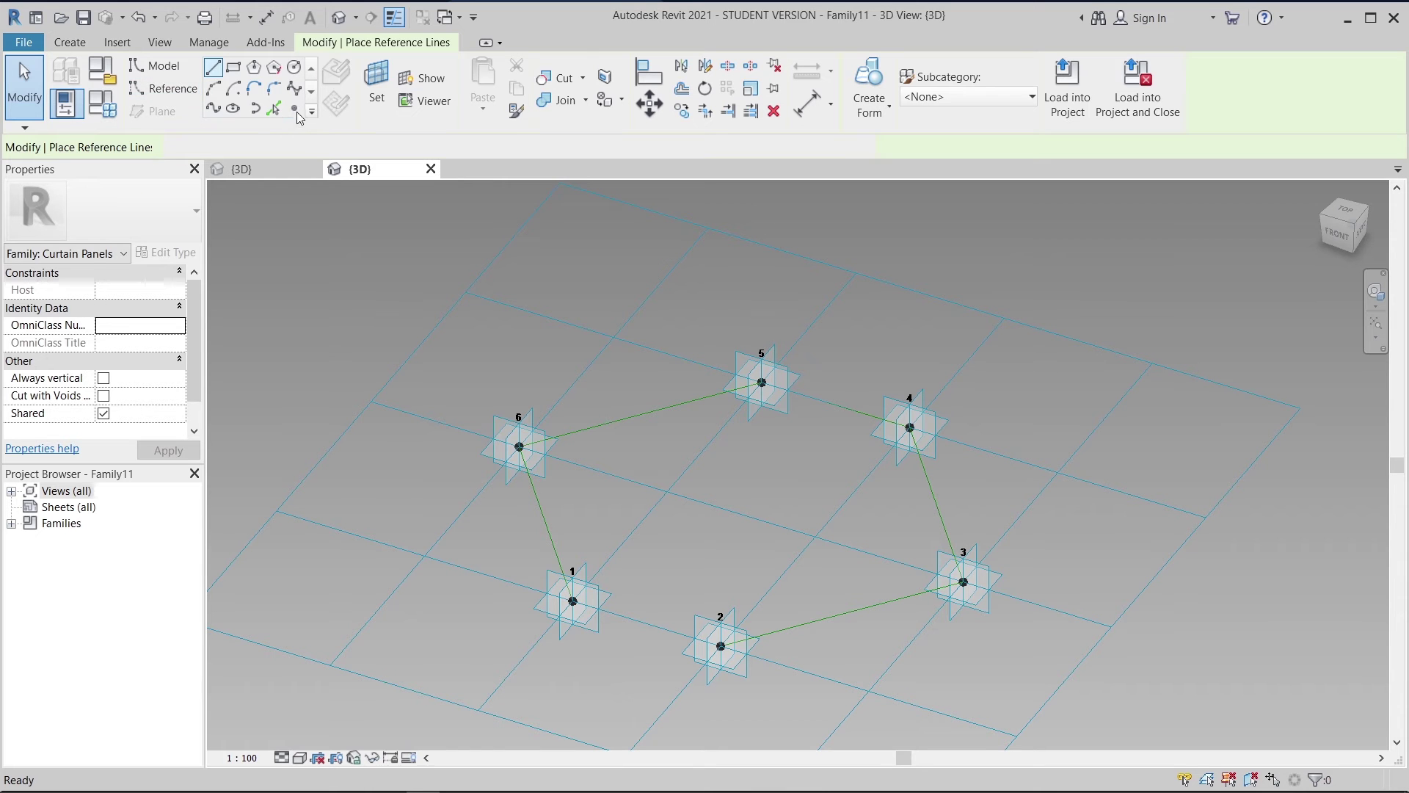
click(641, 413)
key(Escape)
key(Escape)
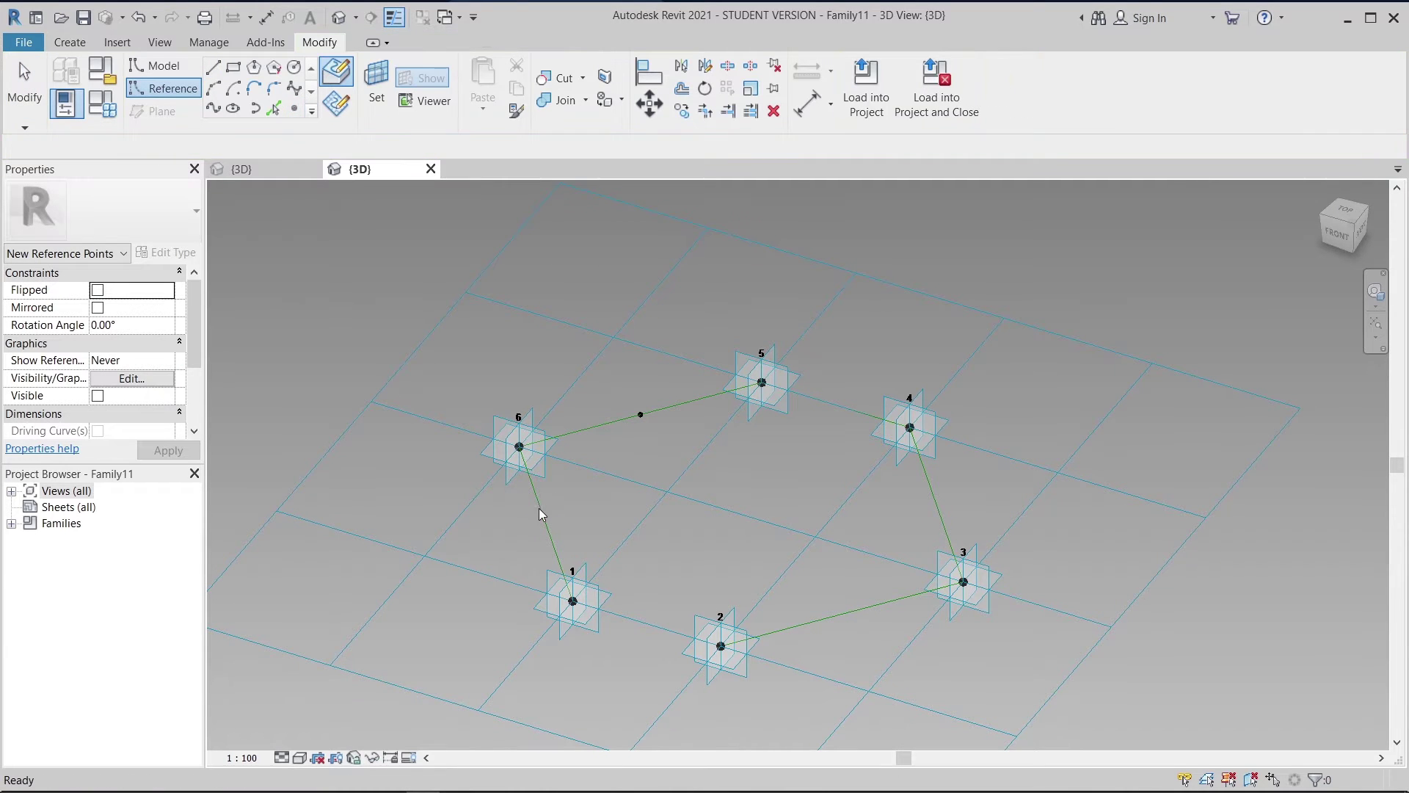
- Set the work plane to the reference point midway between points 5 and 6
shift+middle_drag(539, 508, 619, 478)
scroll(620, 477, up, 4)
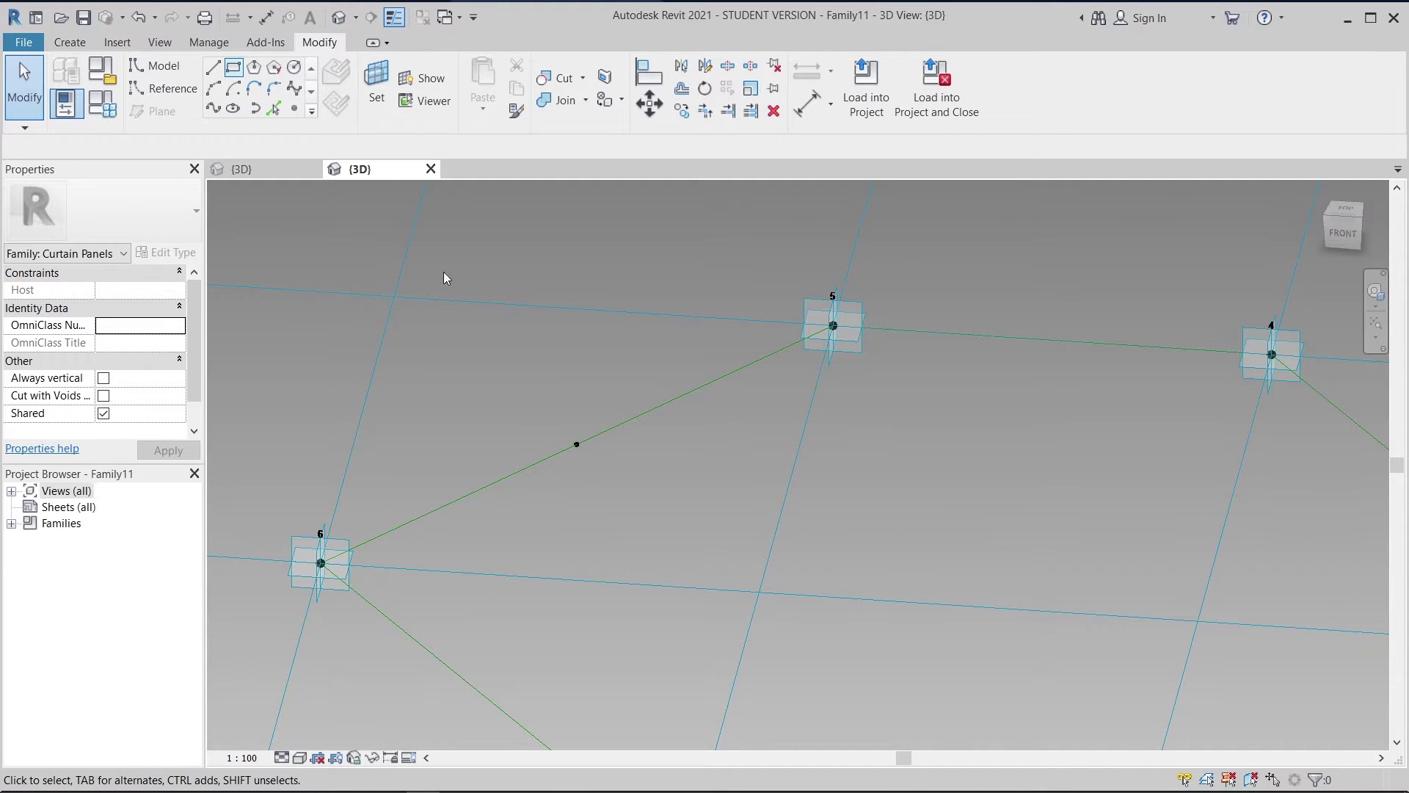
click(379, 103)
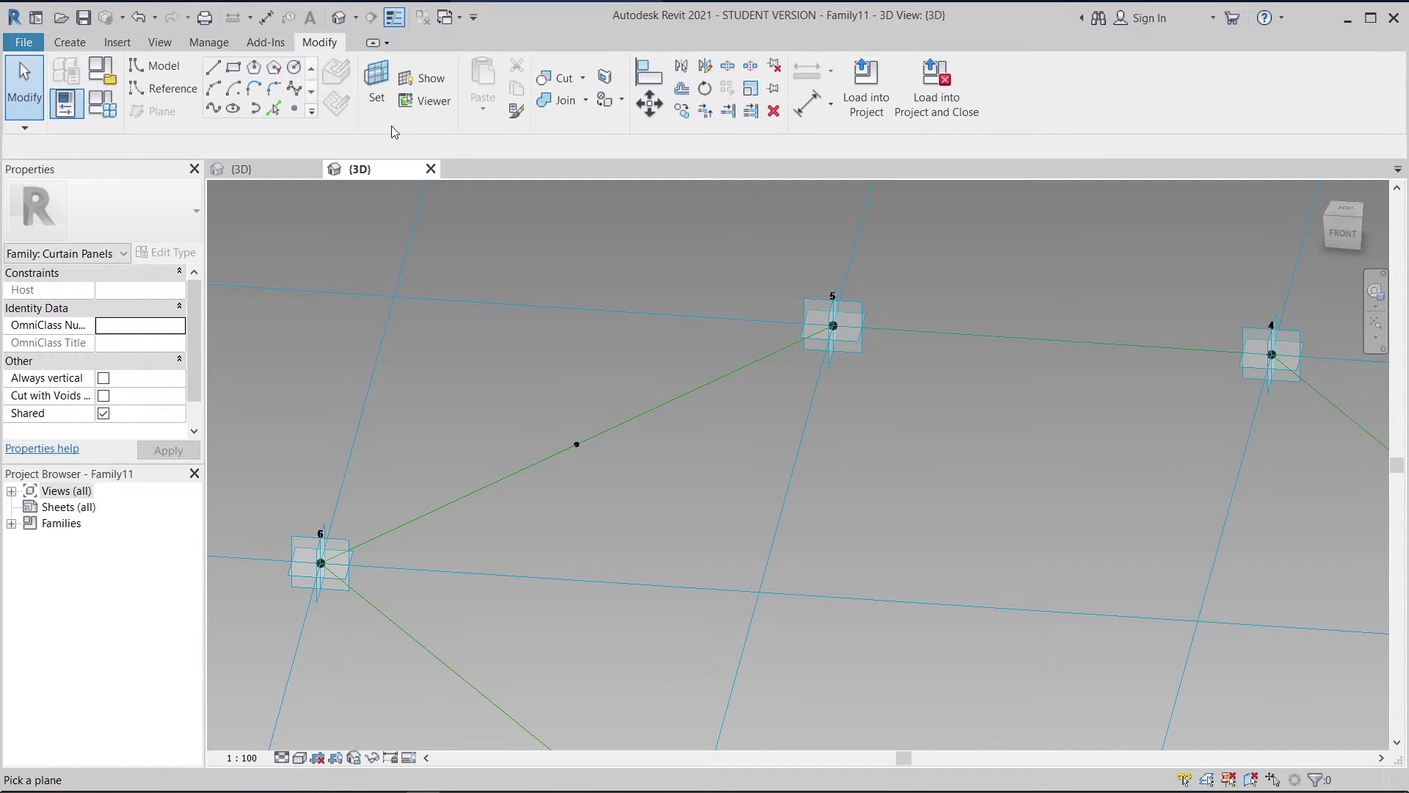
click(580, 446)
- Draw a model-line rectangle about 40 mm wide around the reference point midway between points 5 and 6
click(232, 68)
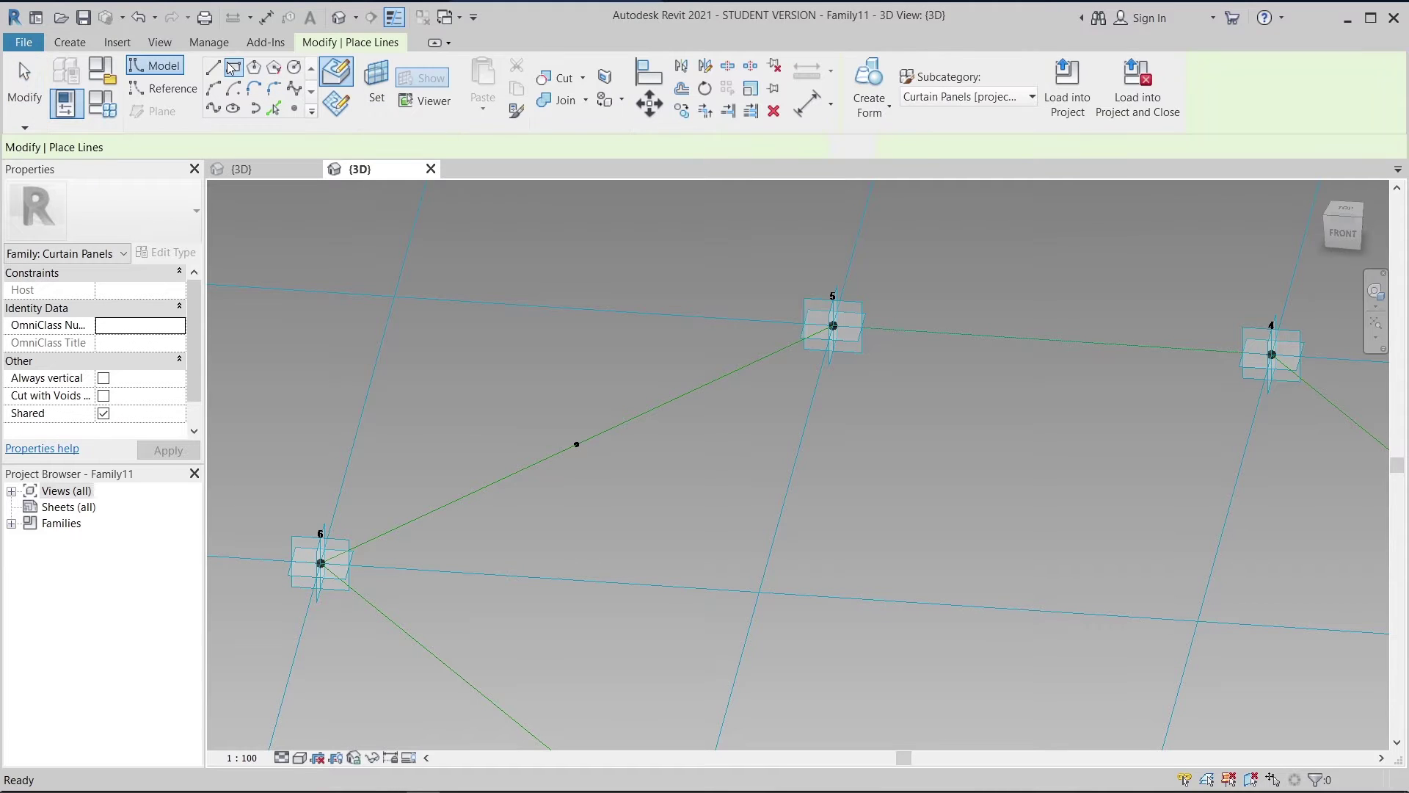
scroll(580, 475, up, 2)
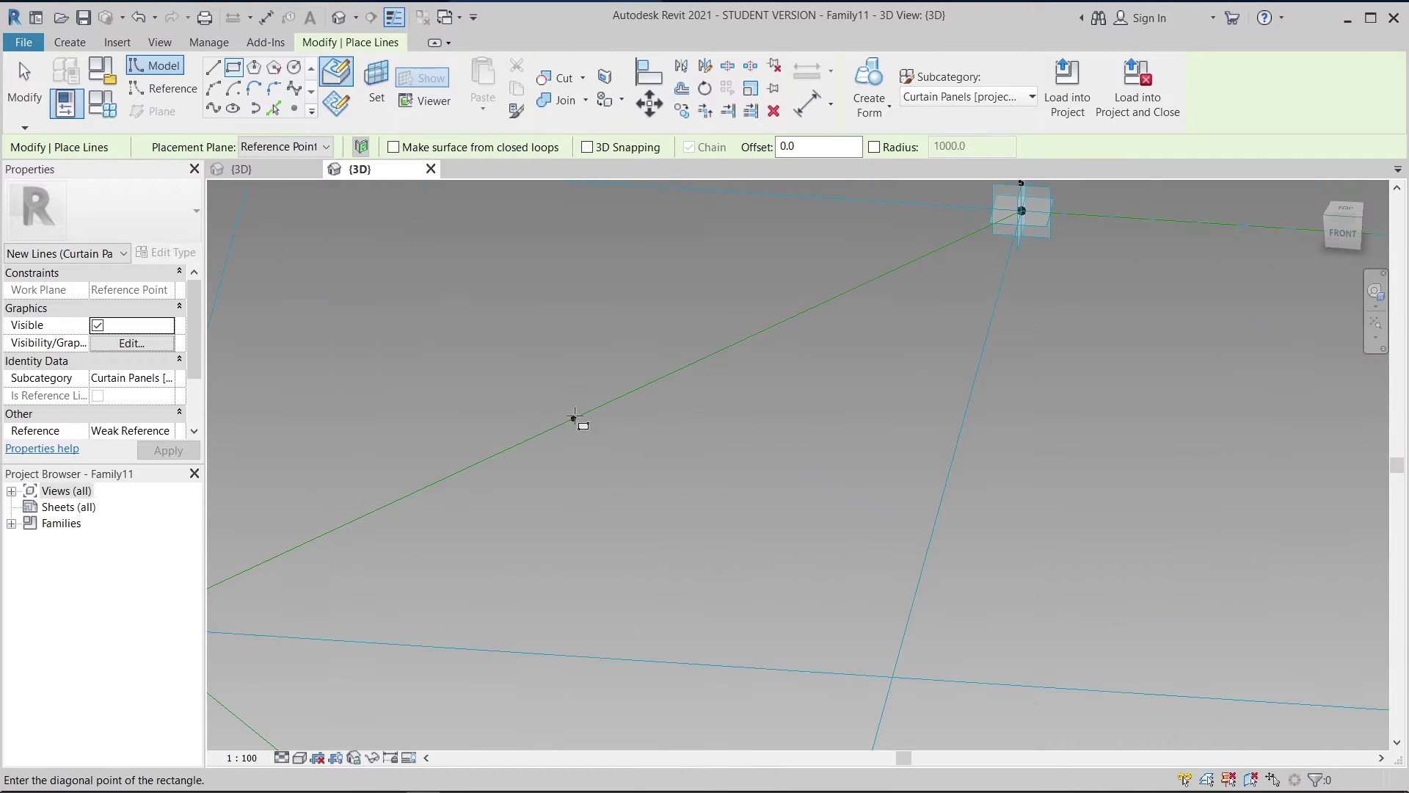
key(Escape)
key(Escape)
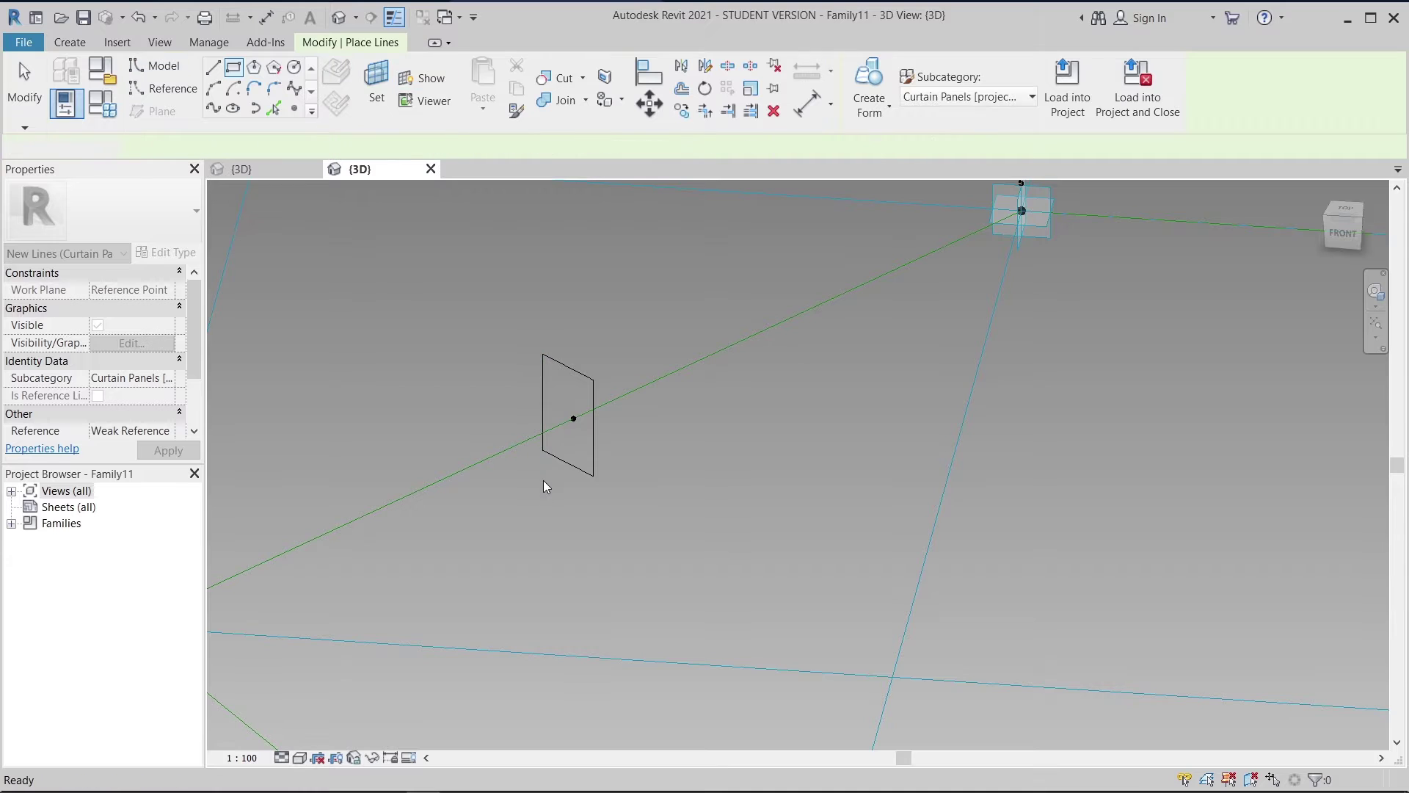
- Try to place an aligned dimension across the rectangle's two vertical sides and the reference point inside it, and remove it again
scroll(543, 480, down, 2)
shift+middle_drag(514, 501, 638, 507)
scroll(418, 610, up, 2)
middle_drag(428, 640, 667, 584)
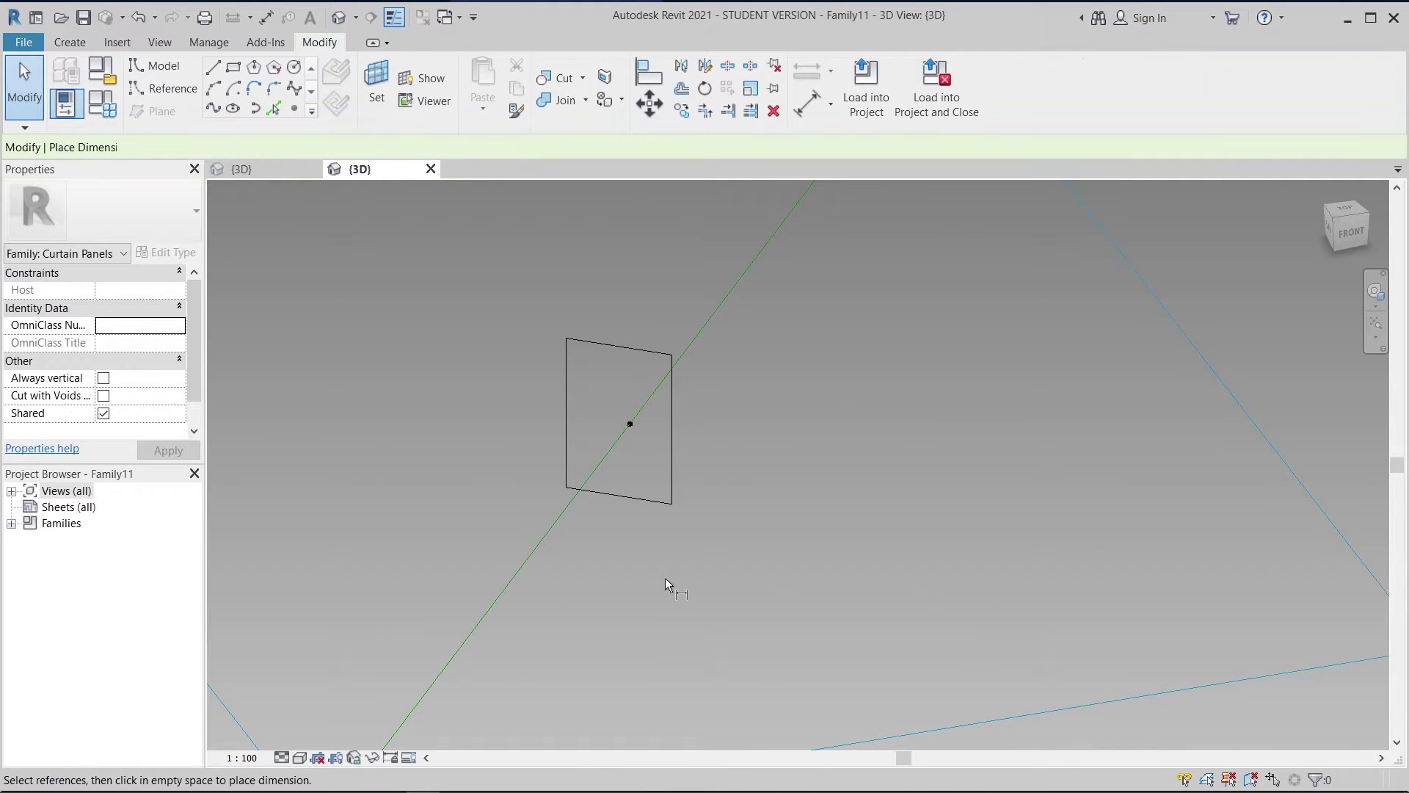
scroll(665, 579, up, 2)
click(540, 365)
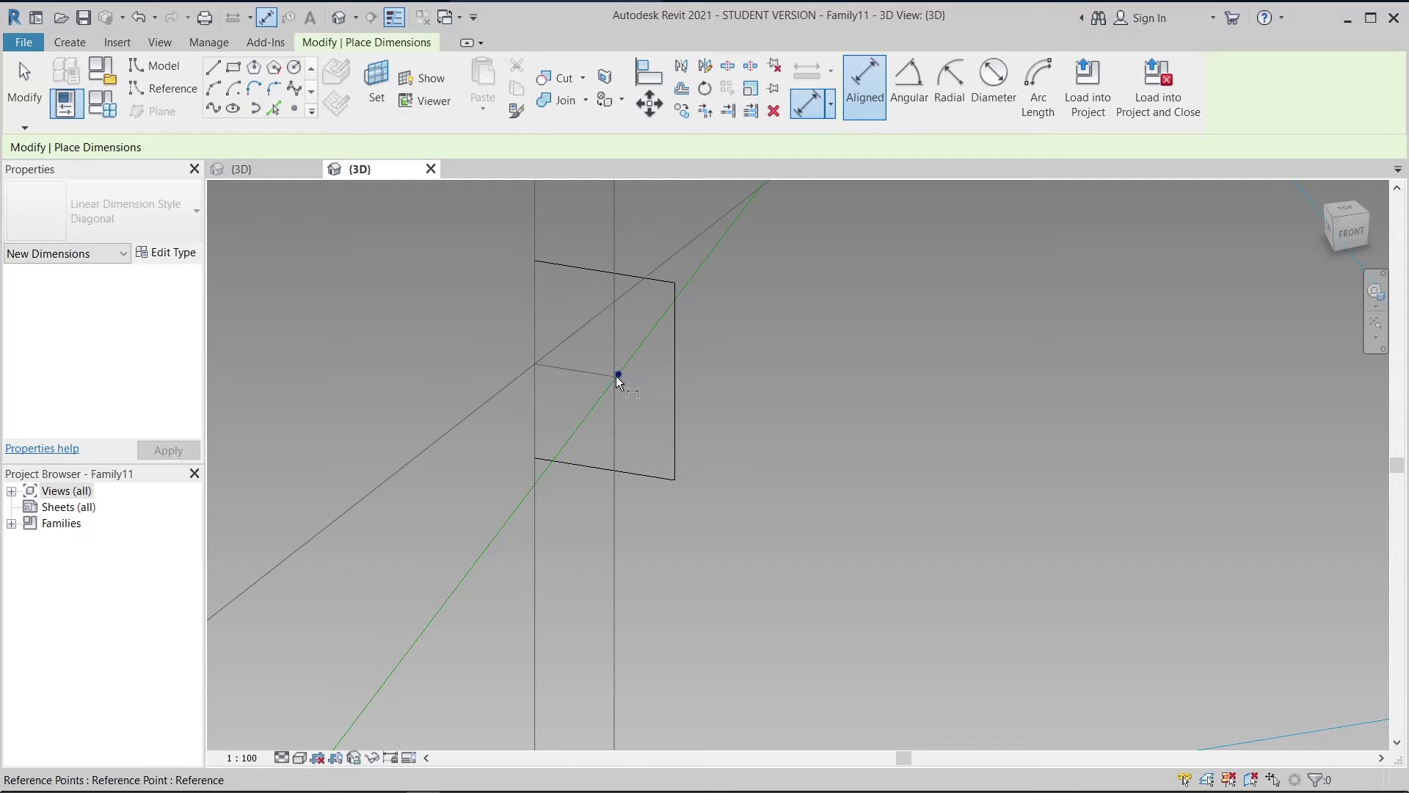
click(617, 375)
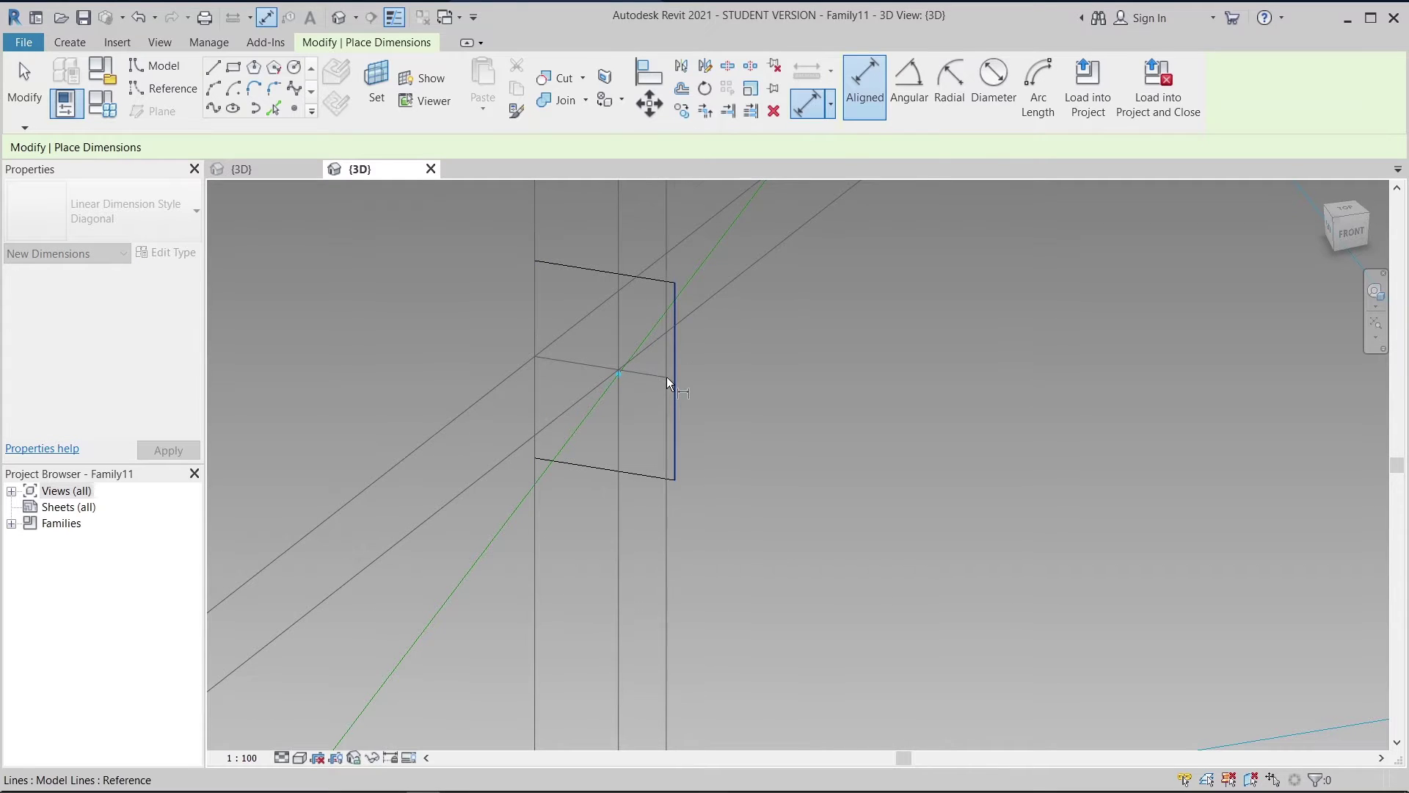
shift+middle_drag(666, 377, 729, 305)
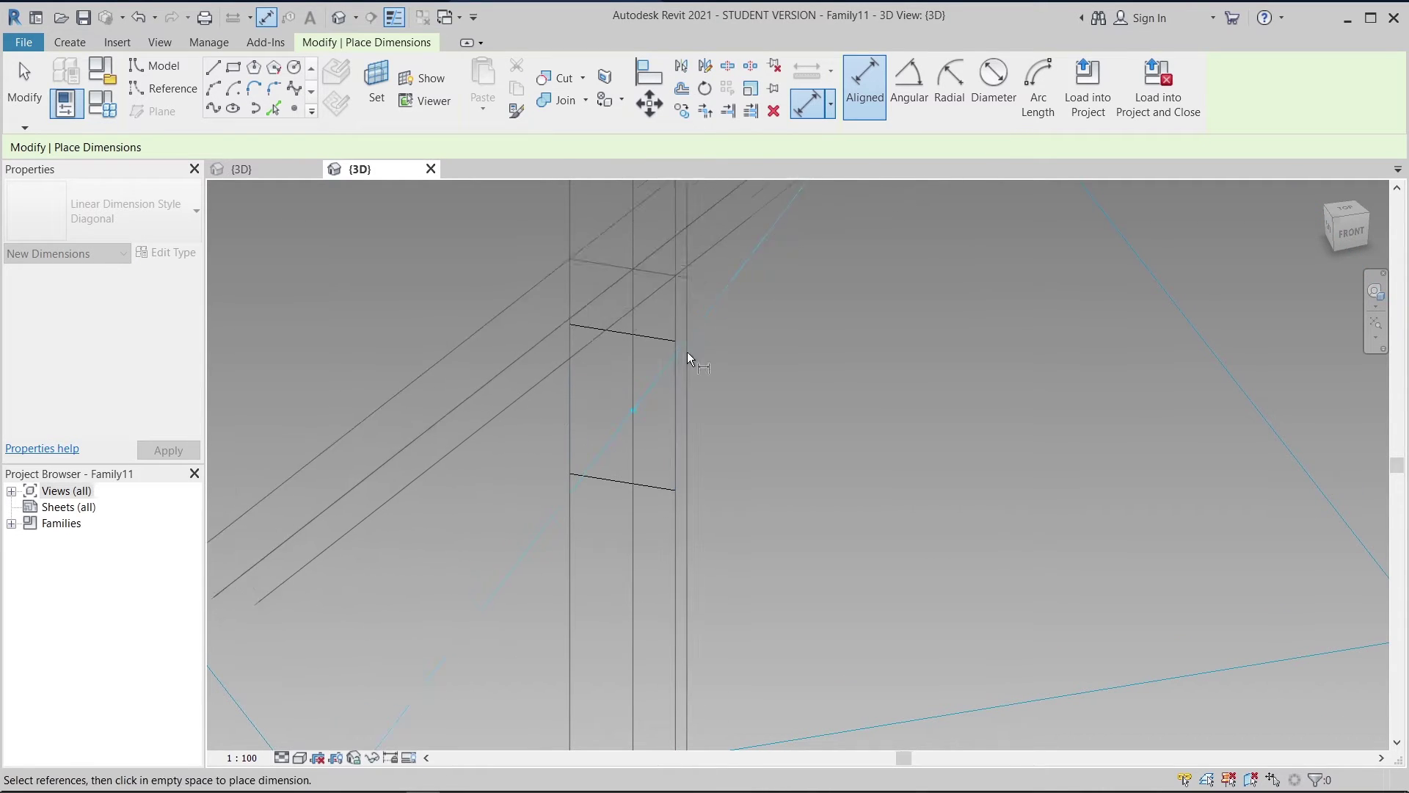
shift+middle_drag(687, 351, 781, 442)
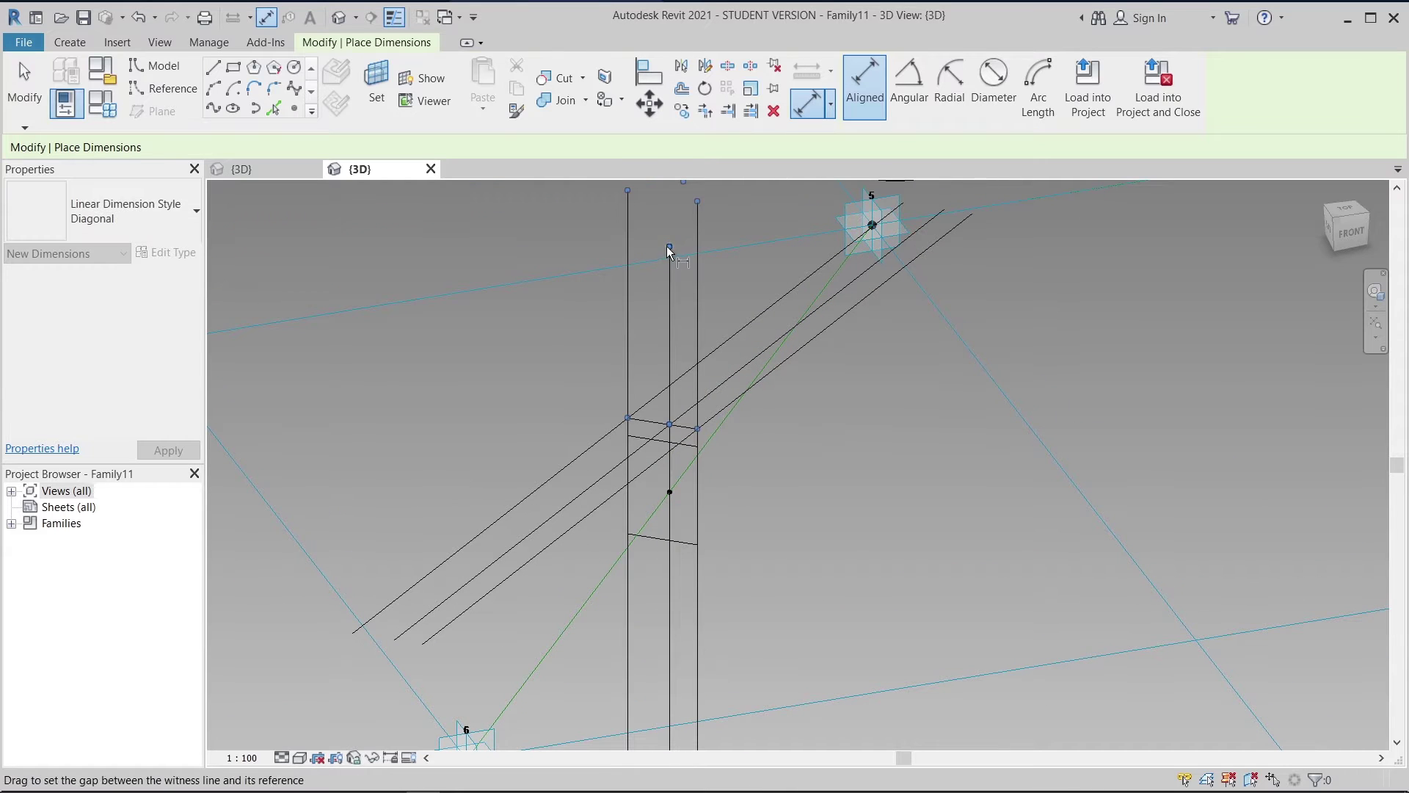
scroll(701, 464, down, 3)
mouse_move(702, 463)
middle_down()
mouse_move(705, 504)
mouse_move(691, 266)
middle_up()
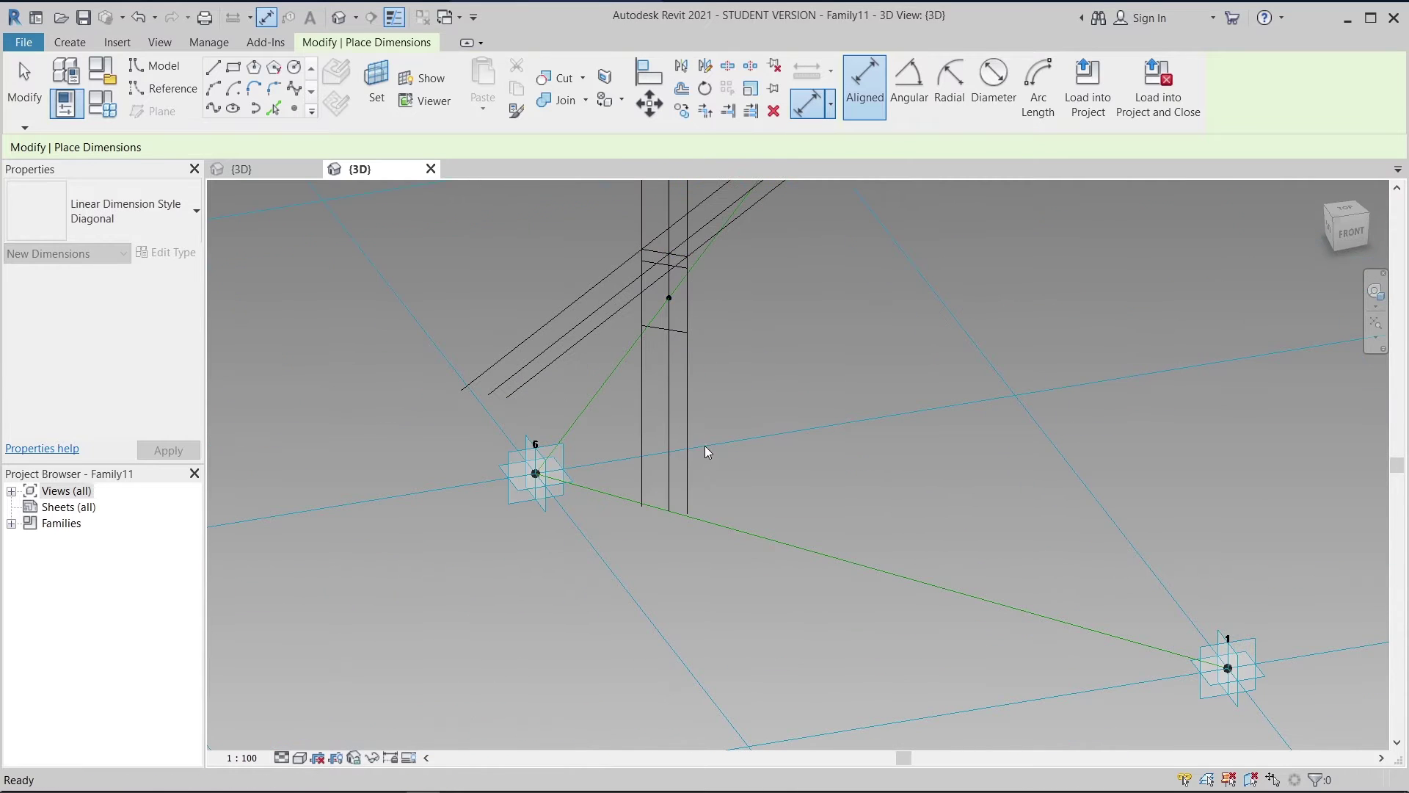
key(Escape)
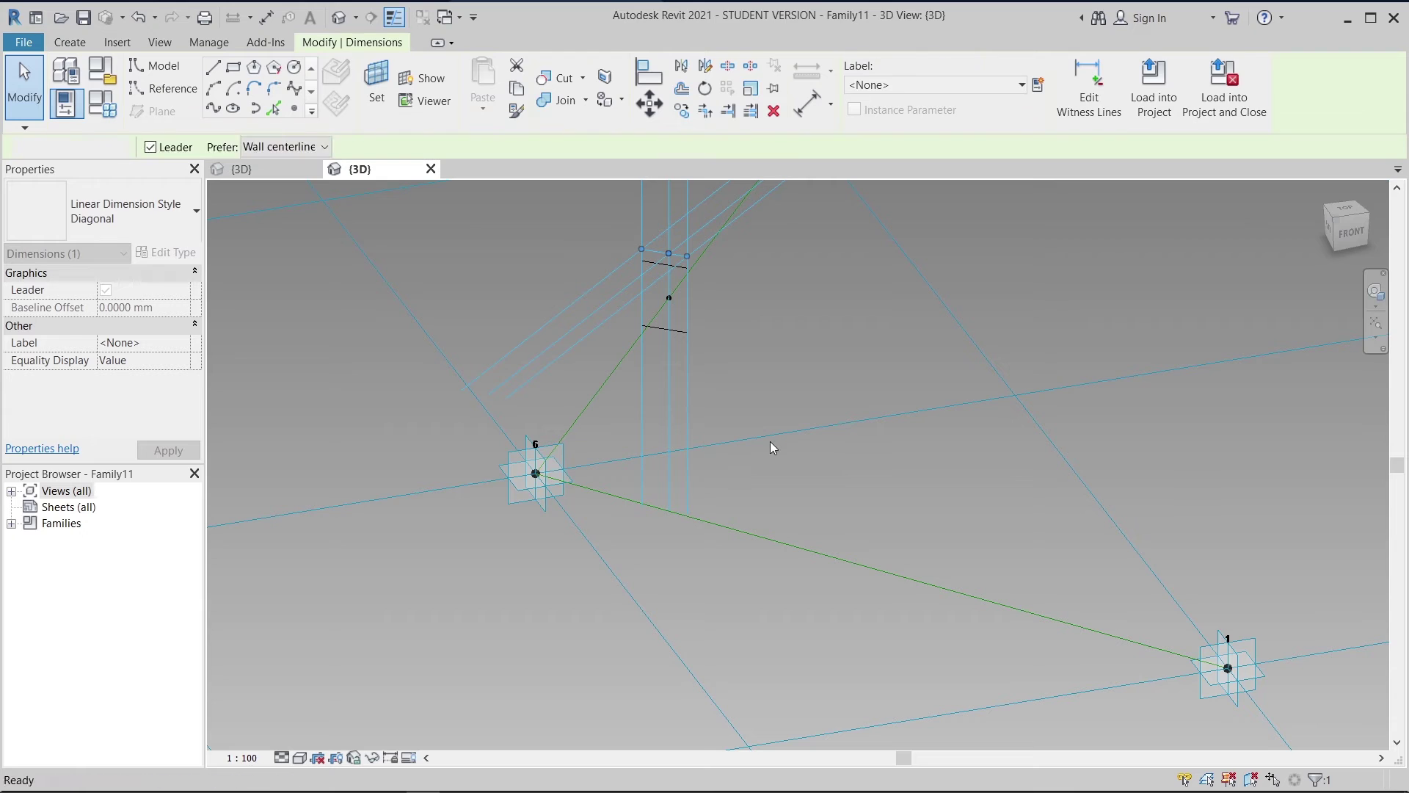
key(Escape)
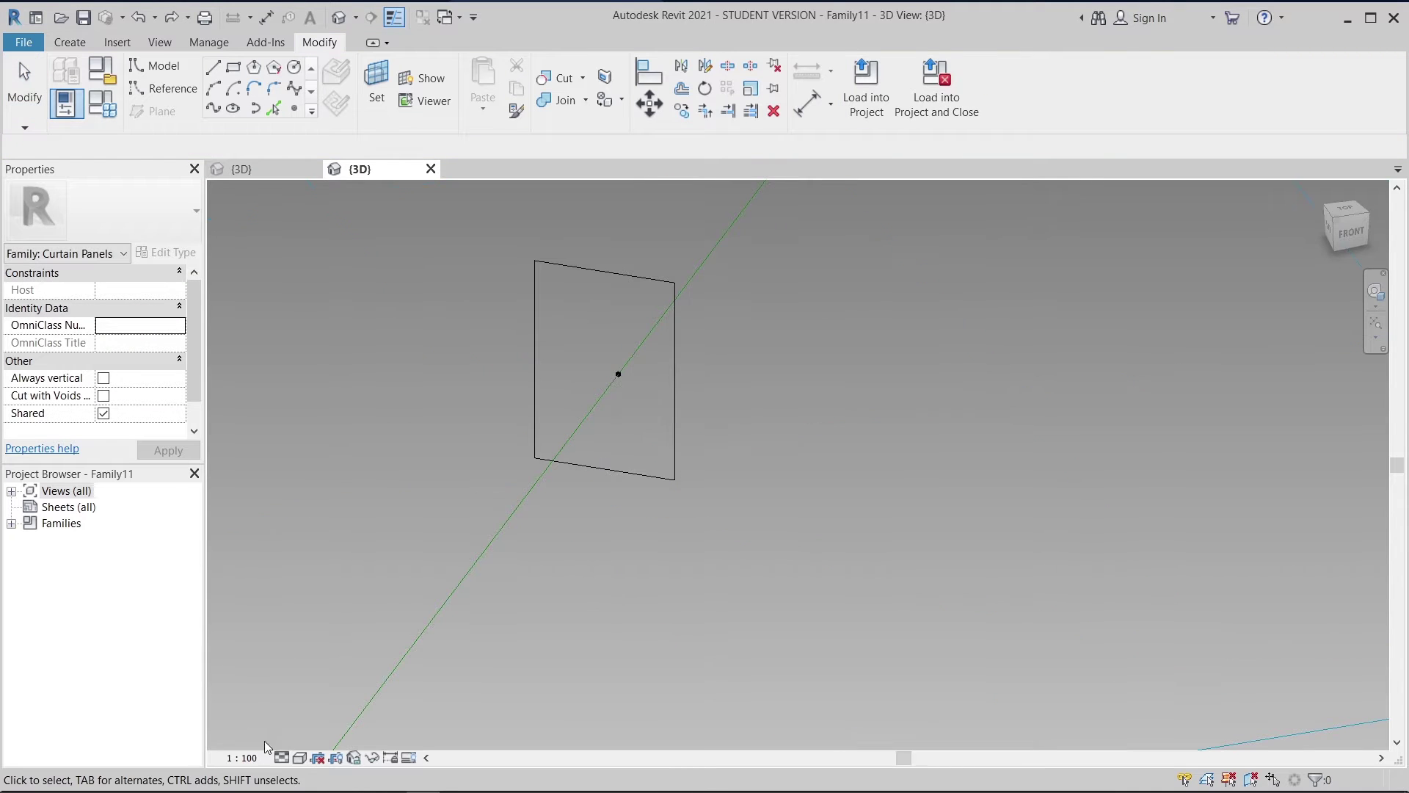
- Set the view scale to 1:5 and place a chained aligned dimension from one vertical rectangle side through the reference point to the other
click(254, 757)
click(250, 564)
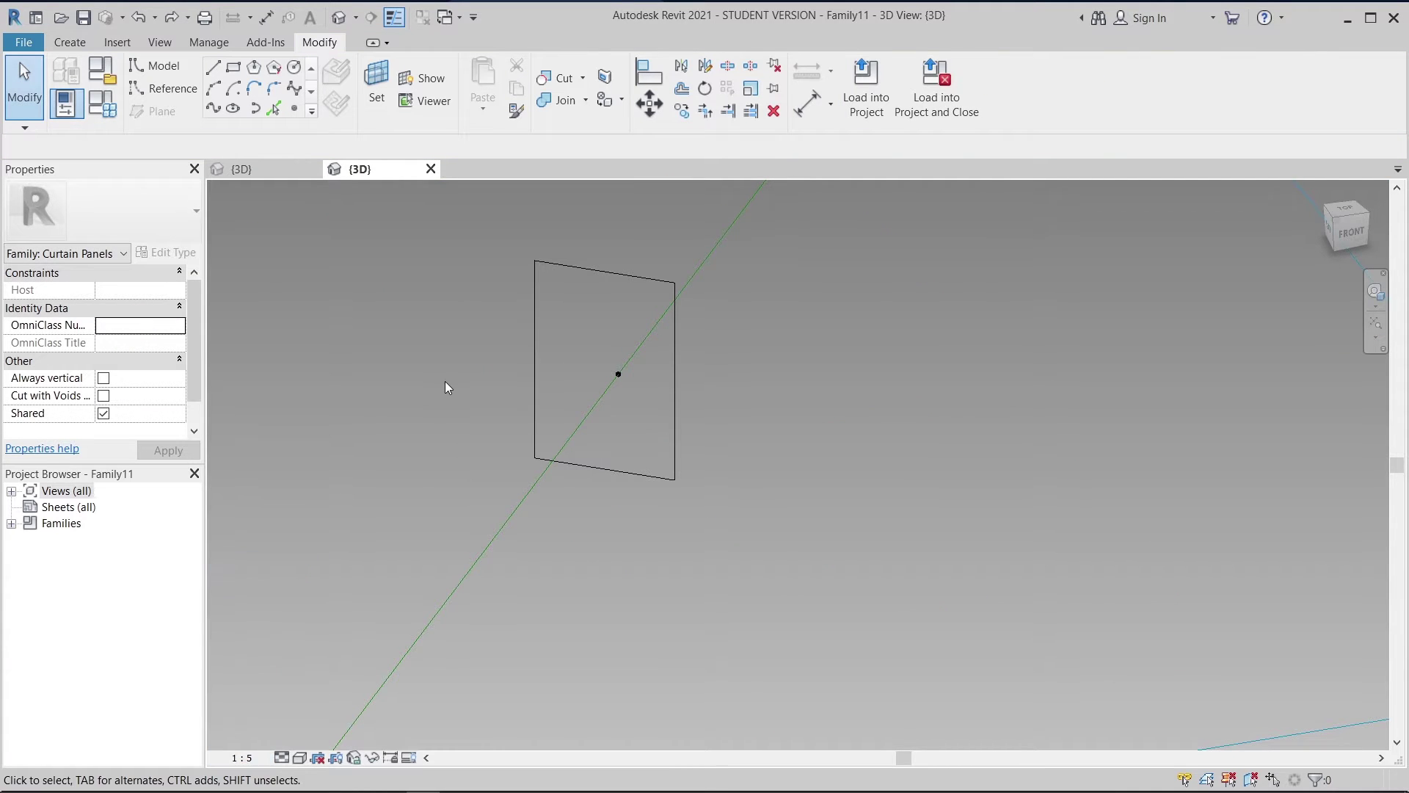
key(d)
key(i)
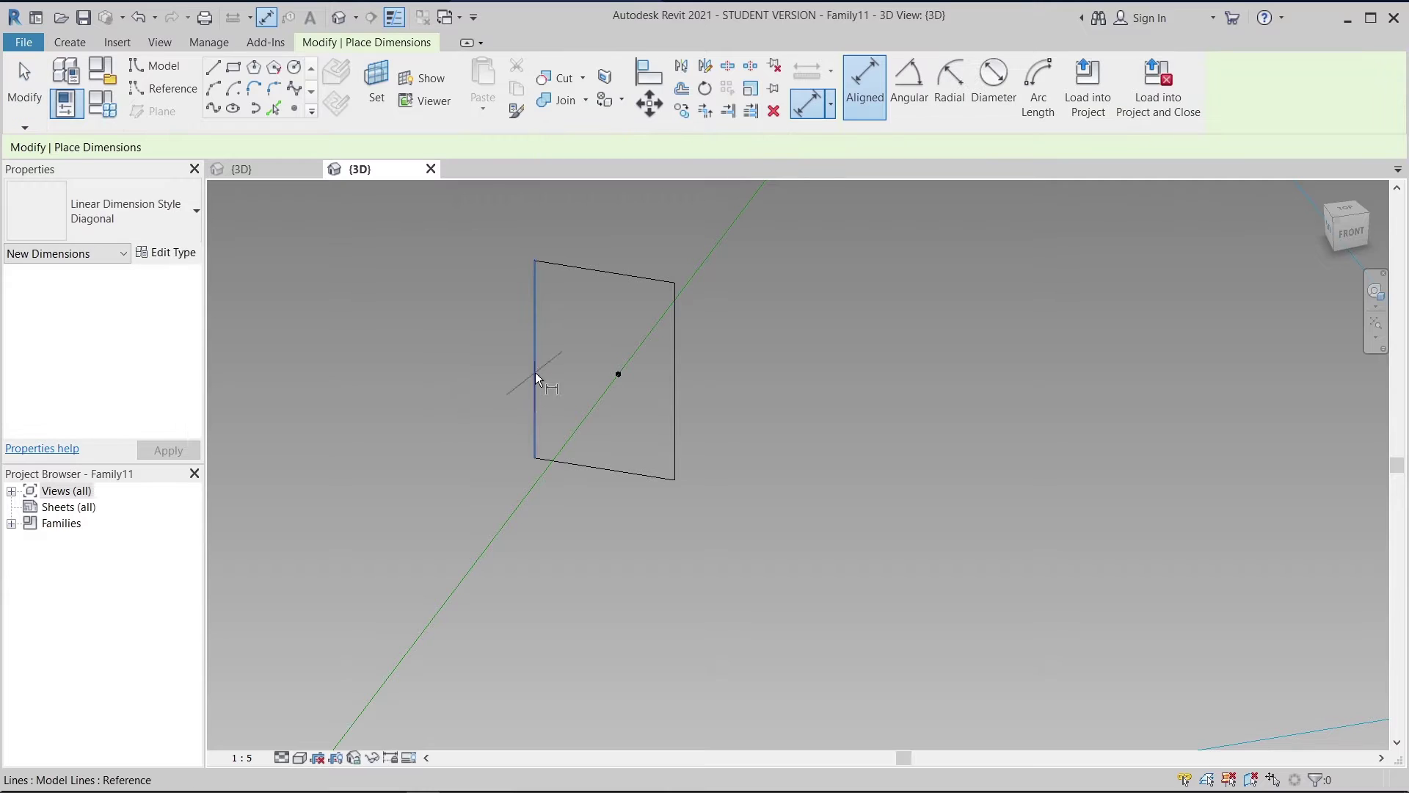
click(535, 372)
click(618, 373)
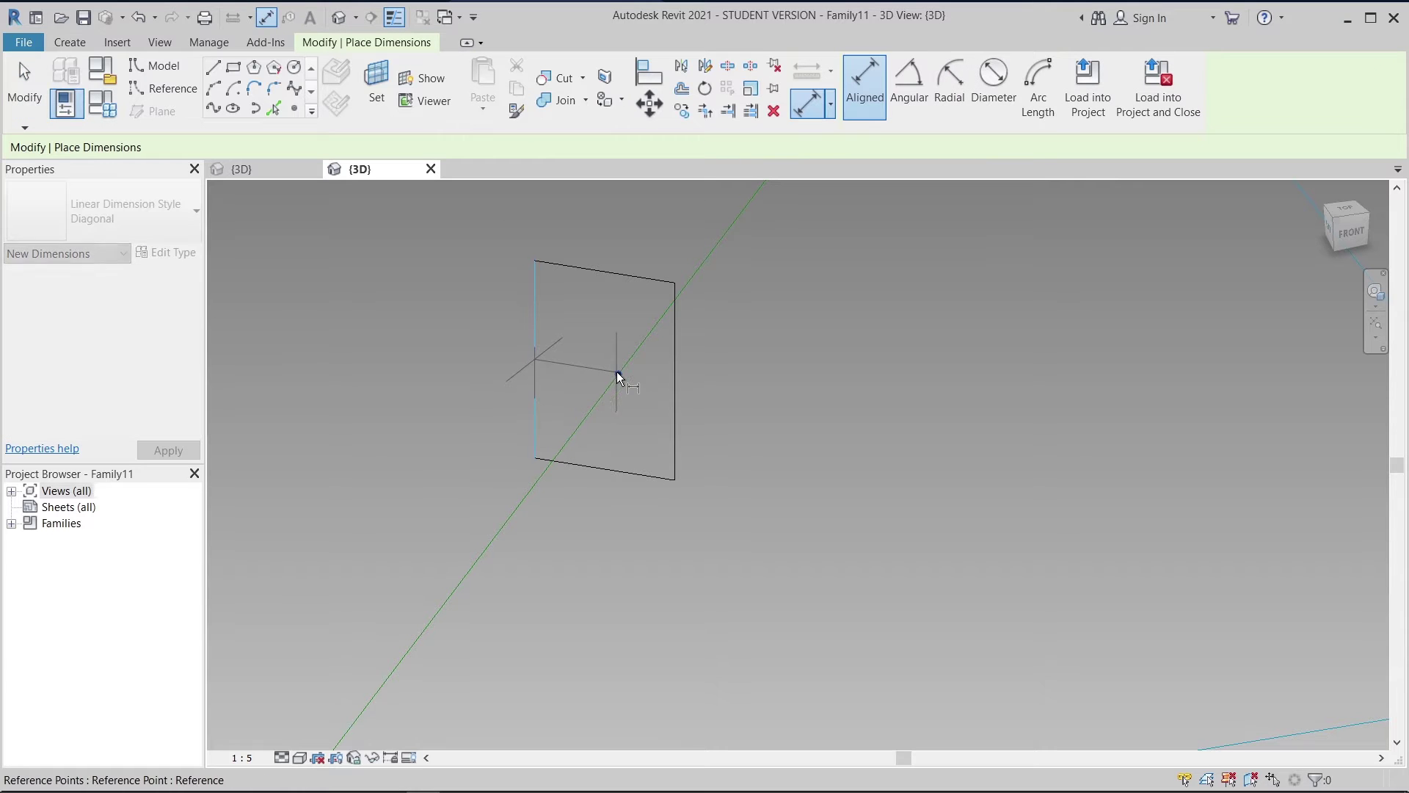
click(676, 376)
click(771, 238)
middle_drag(790, 384, 804, 523)
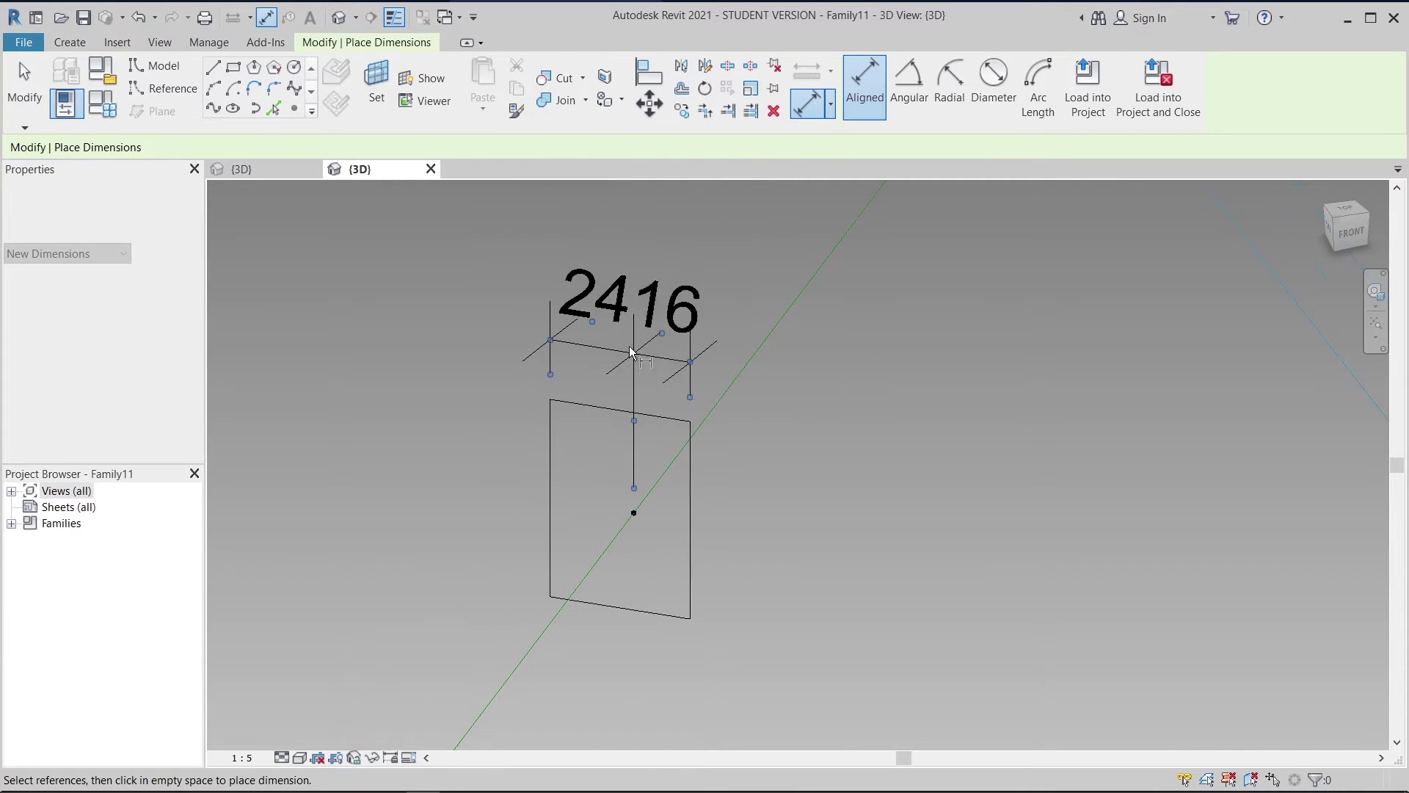
- Add an overall aligned dimension between the rectangle's two vertical sides above the chained dimension
scroll(630, 382, down, 1)
middle_drag(625, 424, 621, 453)
click(554, 452)
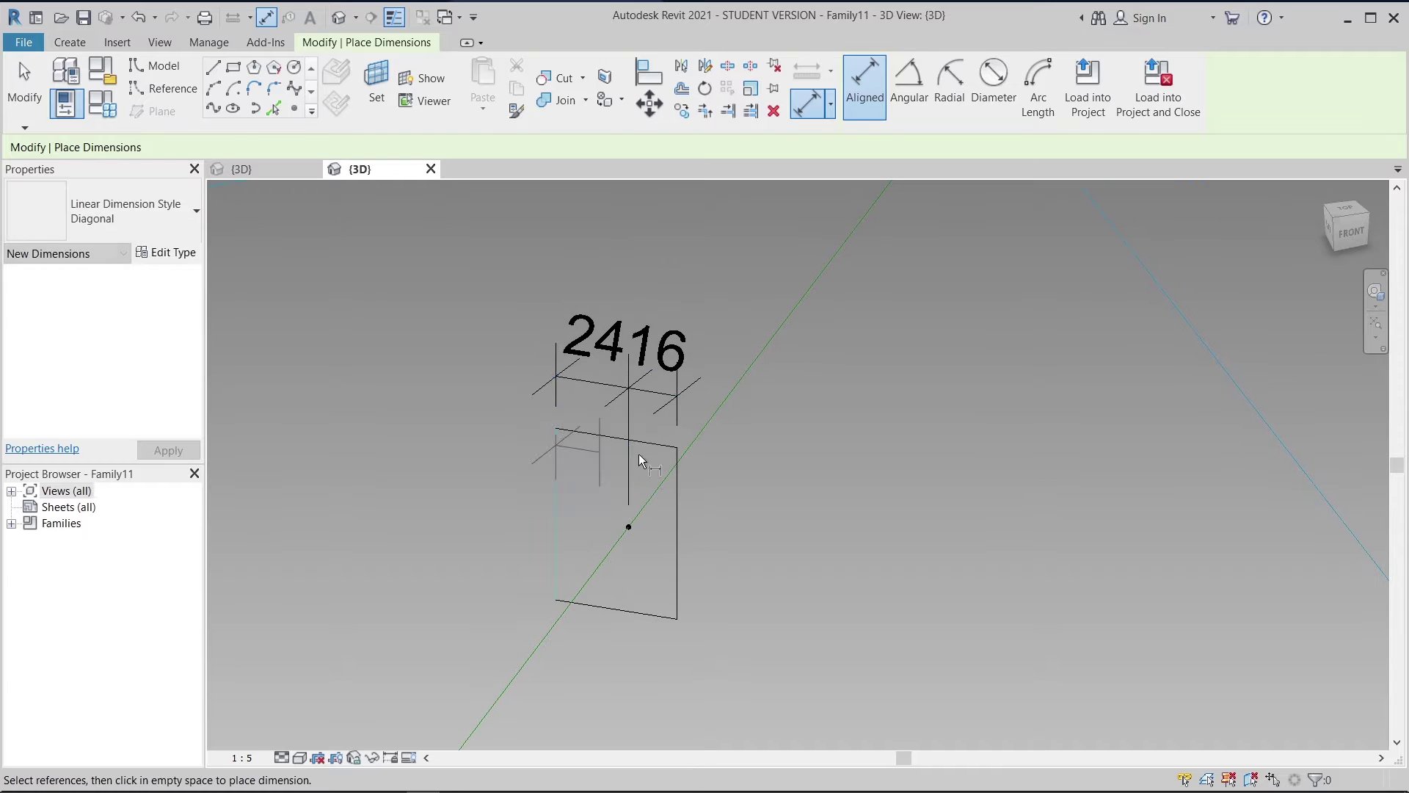
click(676, 467)
click(711, 246)
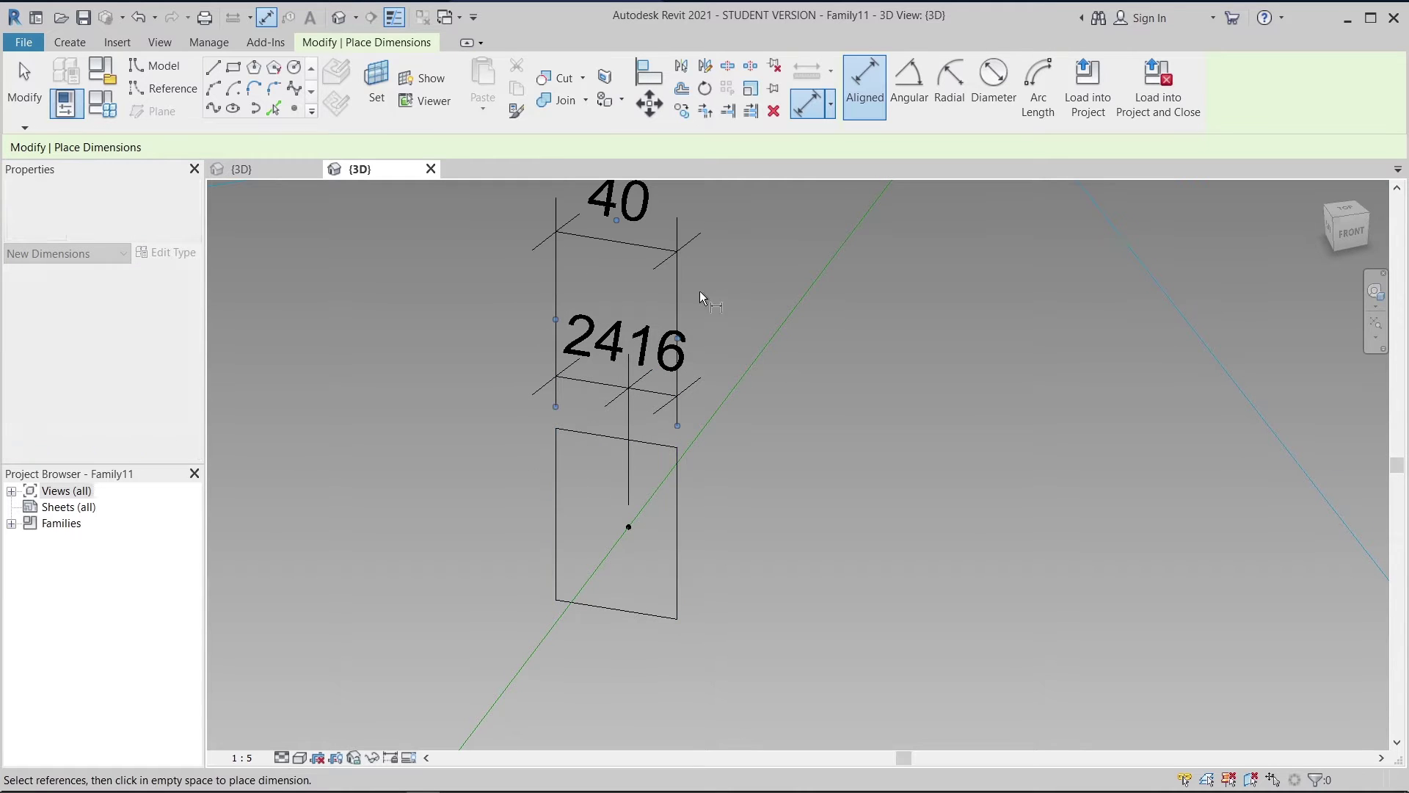
key(Escape)
- Try to apply the equality constraint to the chained dimension through the reference point, cancelling the attempts
click(591, 349)
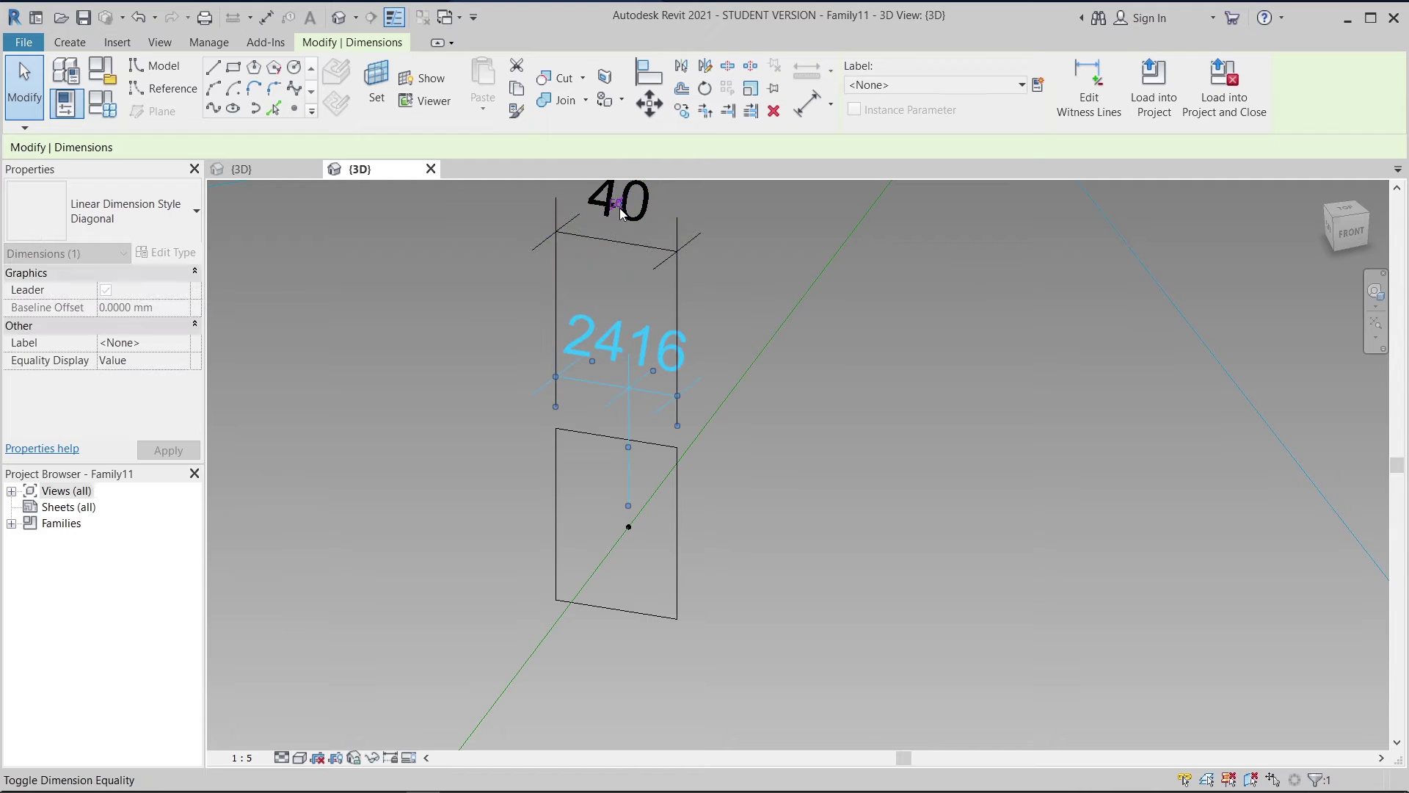
click(747, 448)
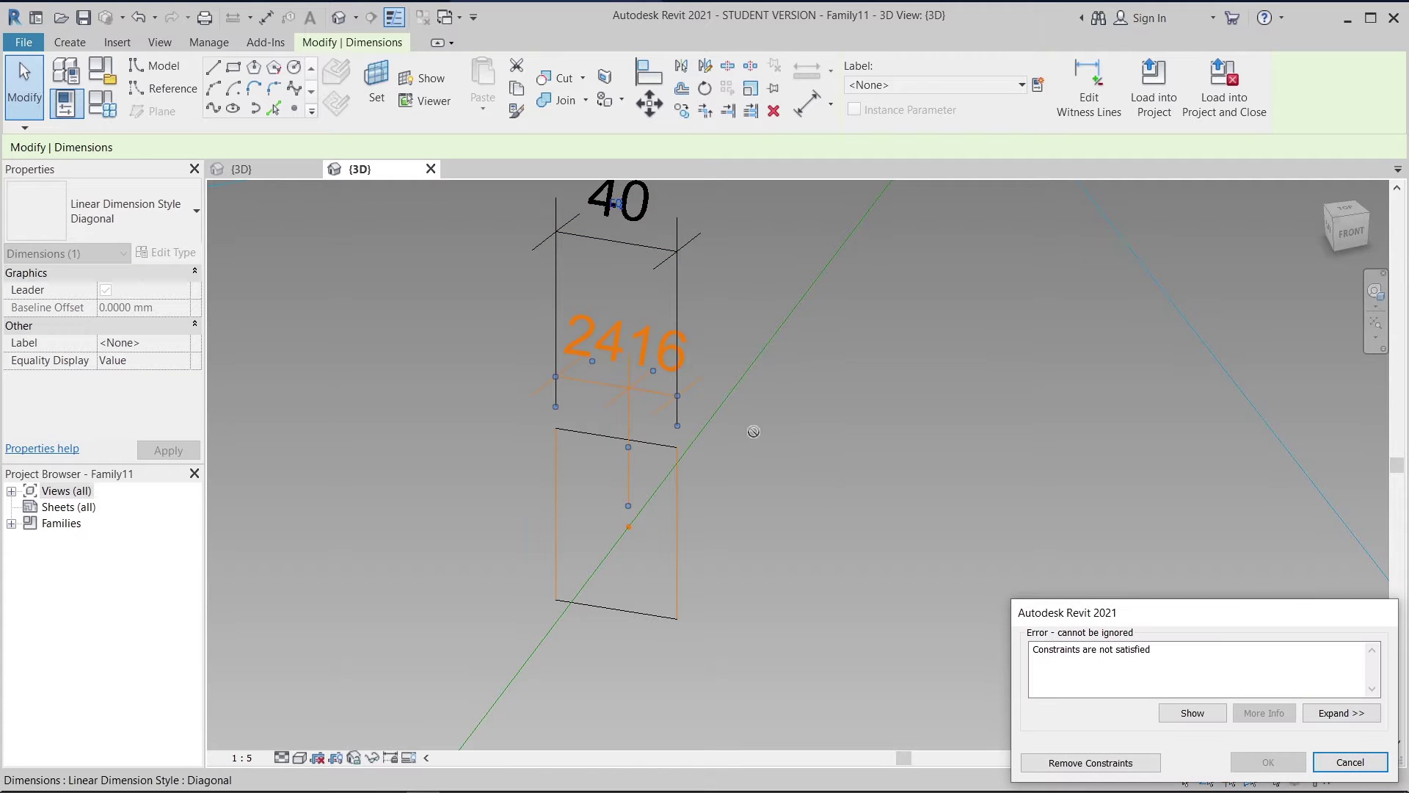
key(Escape)
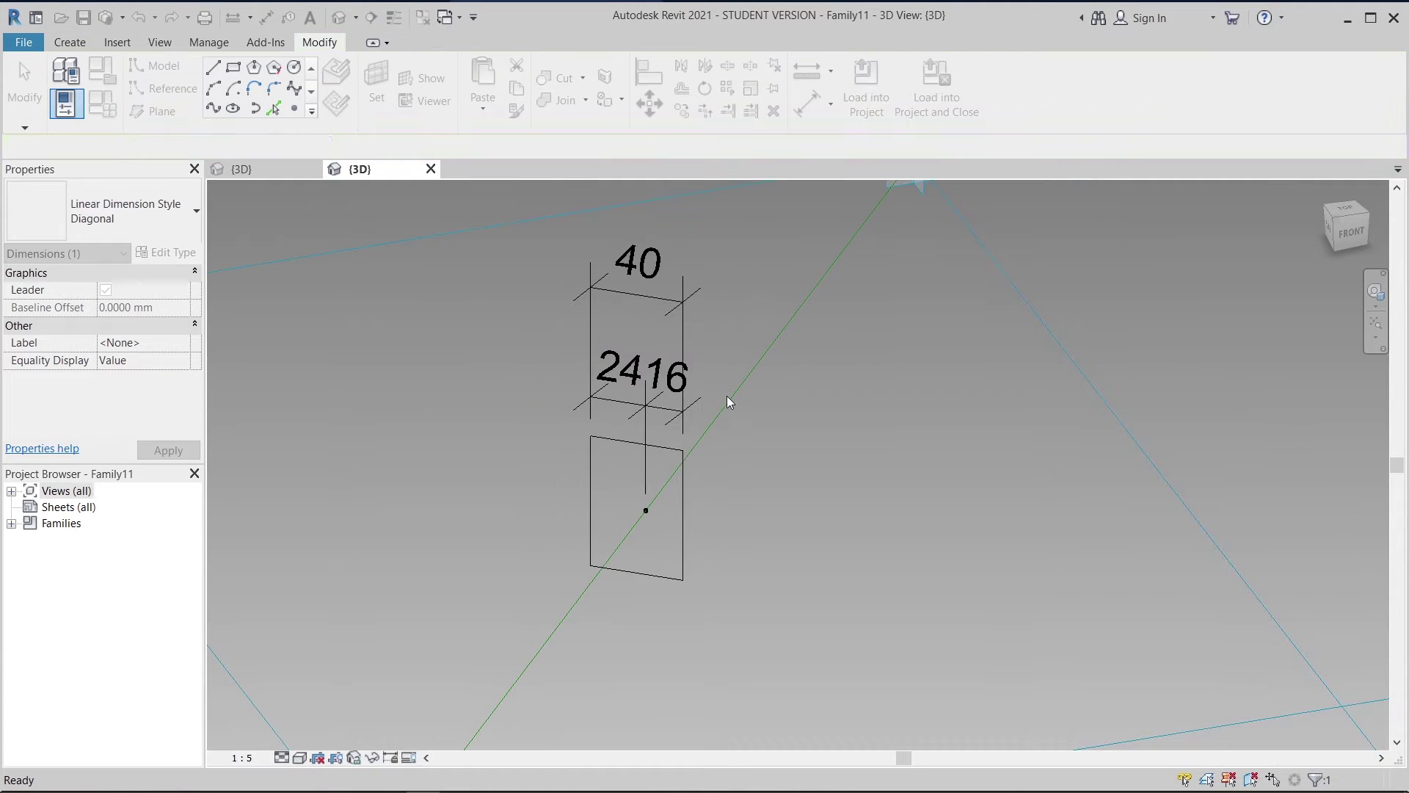
shift+middle_drag(707, 540, 651, 504)
click(620, 410)
shift+middle_drag(687, 448, 653, 358)
click(609, 337)
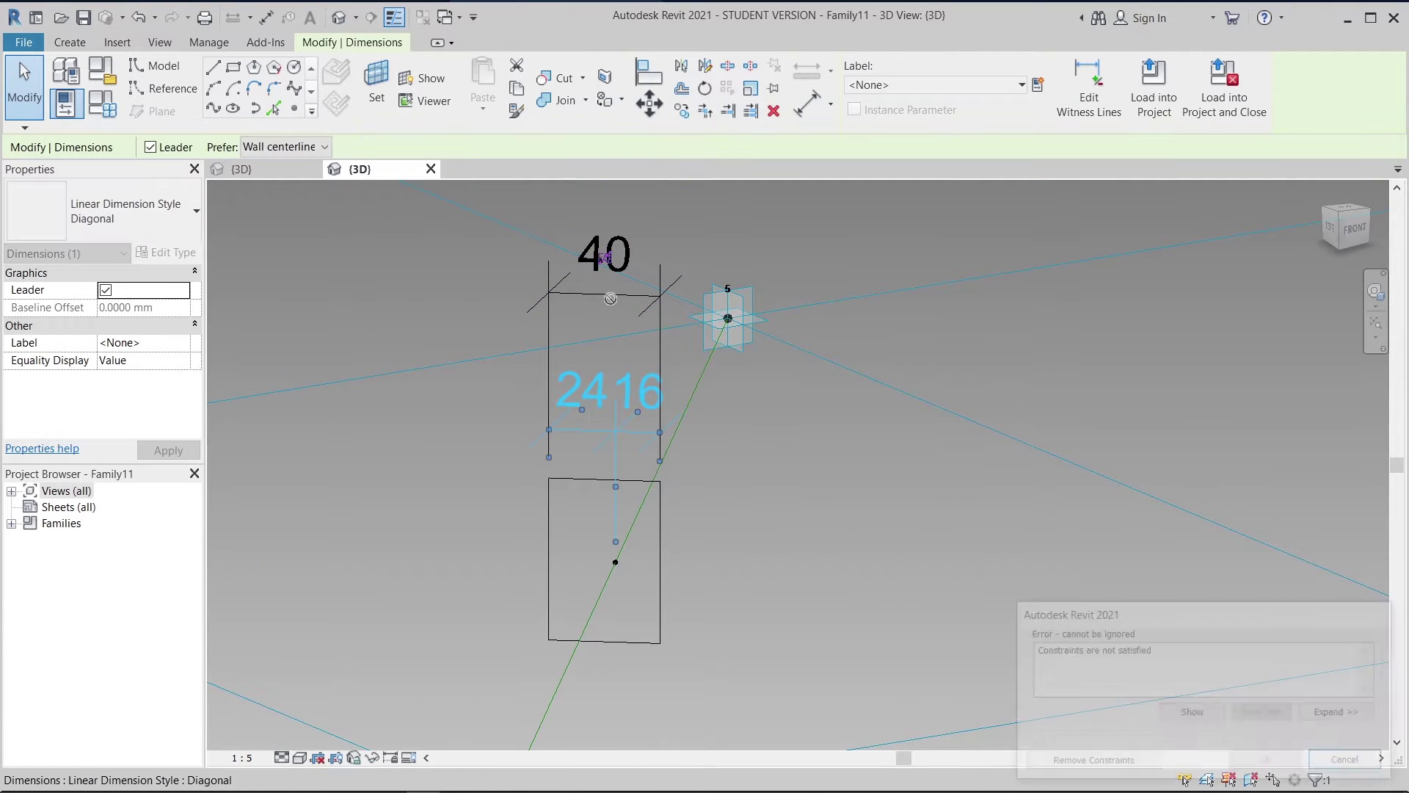
key(Escape)
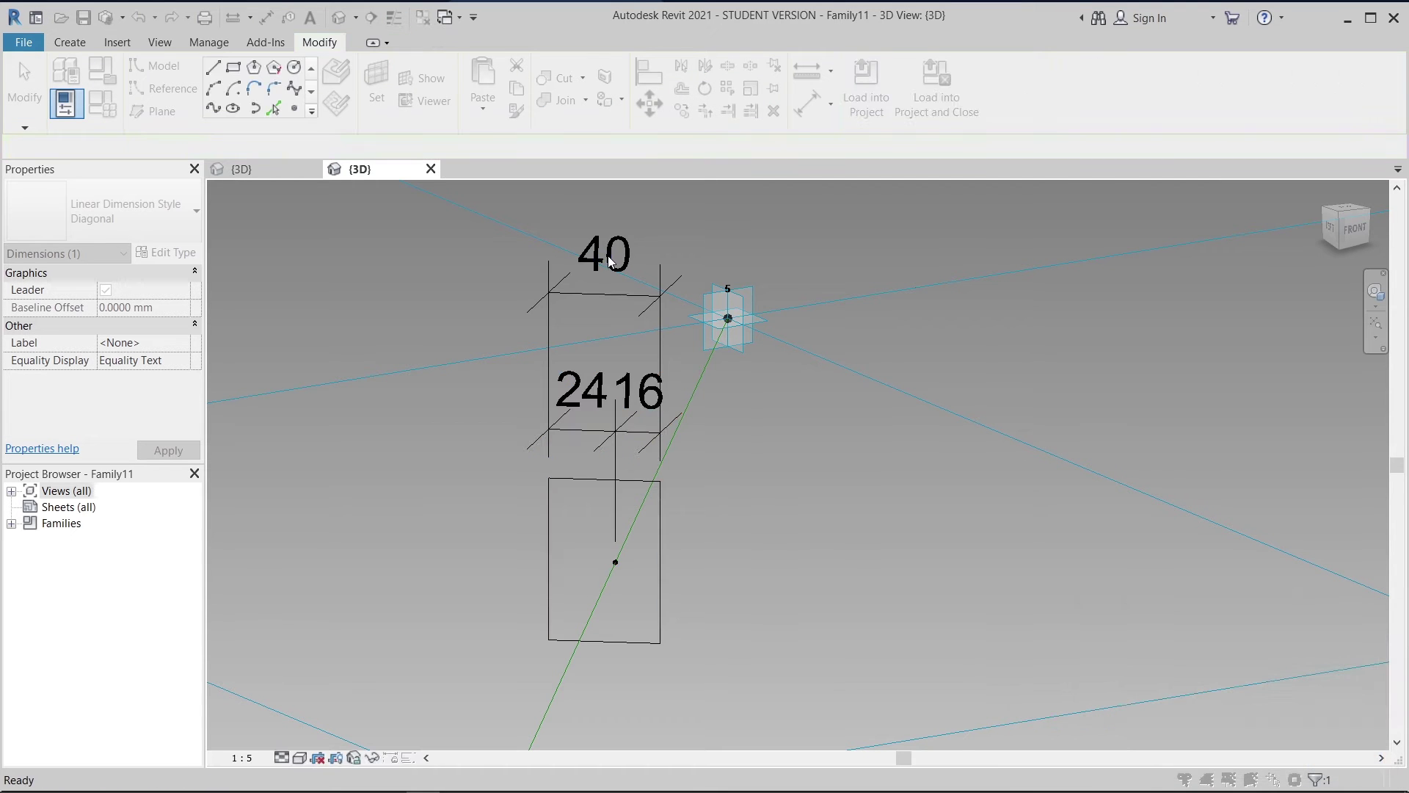
- Delete the chained dimension and the overall width dimension of the rectangle
click(613, 389)
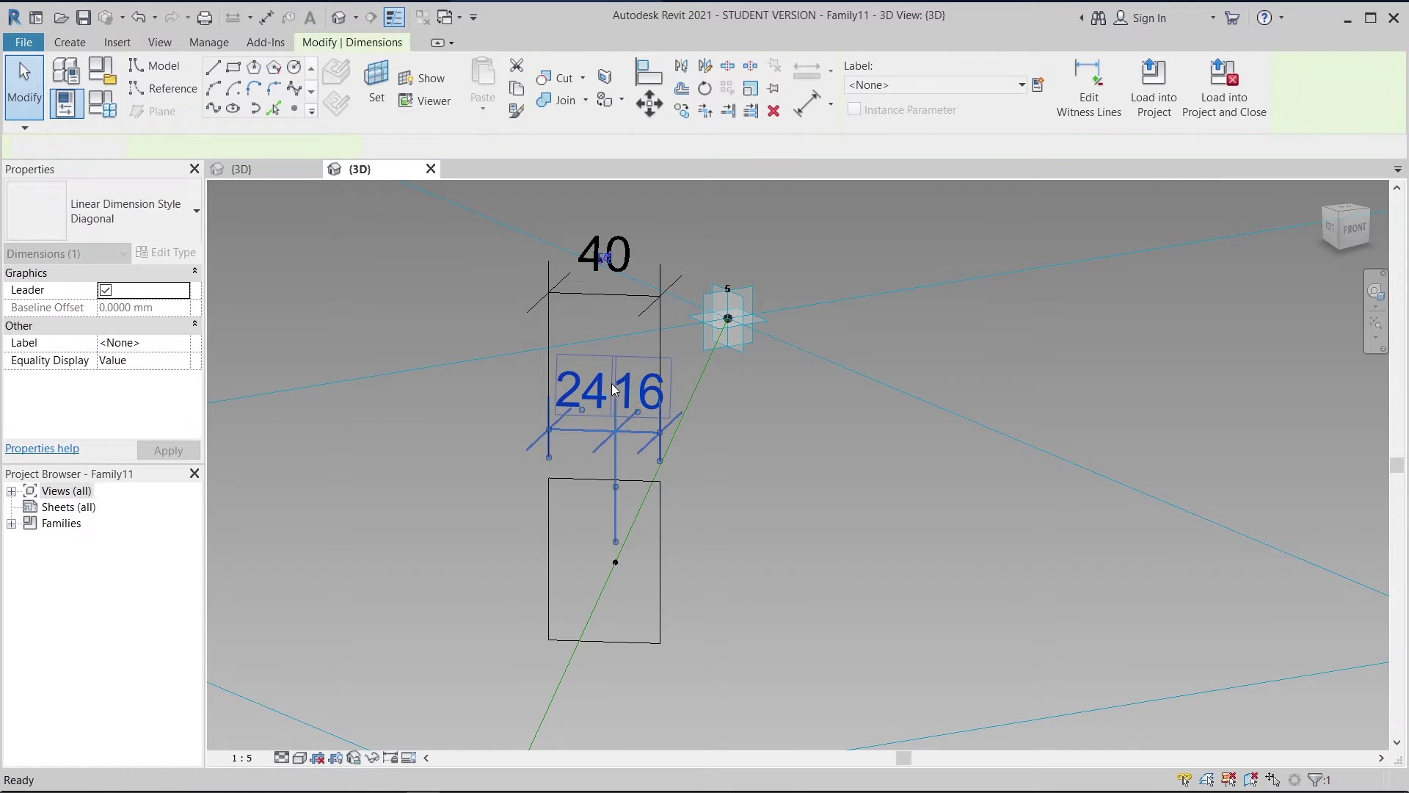
key(Delete)
click(627, 242)
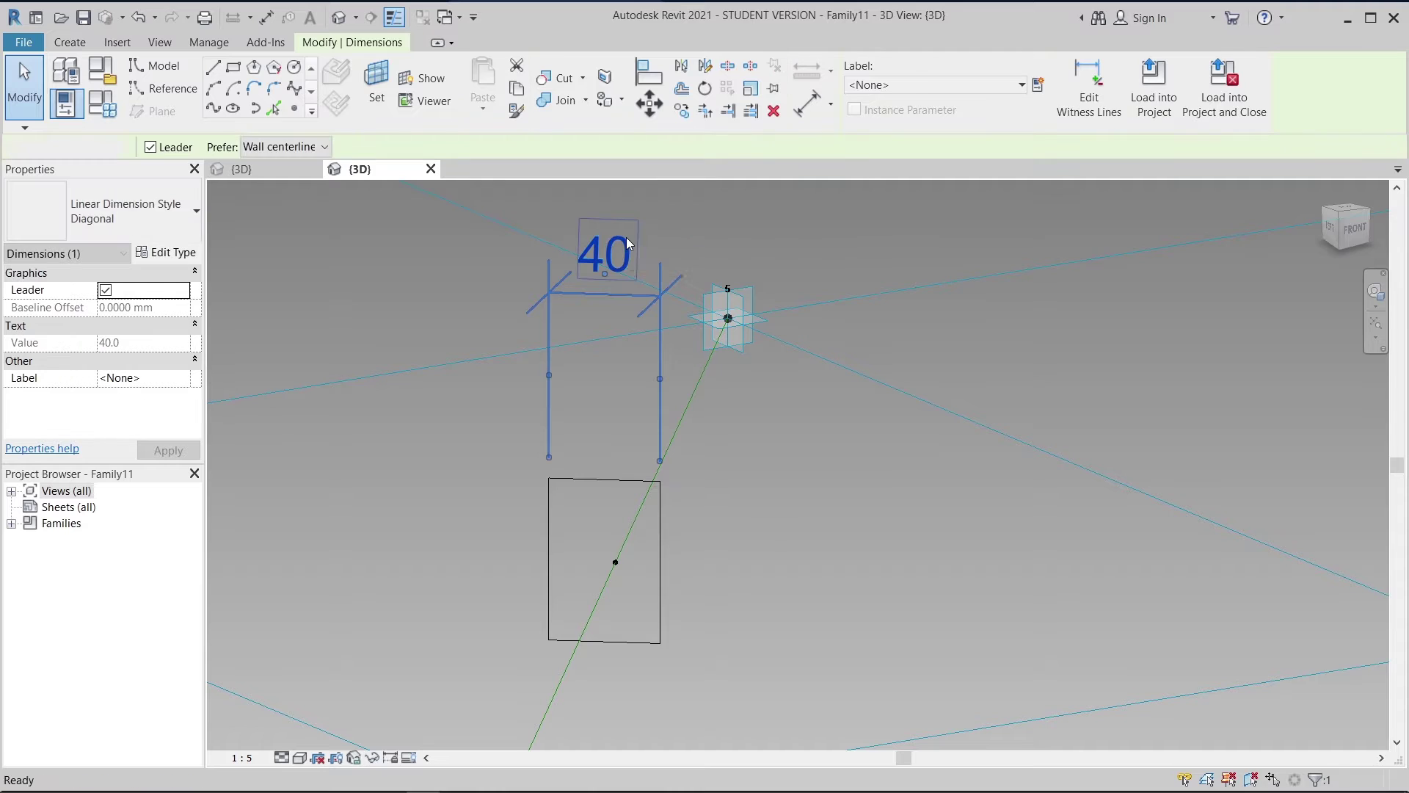
key(Delete)
- Dimension the rectangle's vertical sides through the reference point again and try to make both segments equal
shift+middle_drag(628, 242, 588, 566)
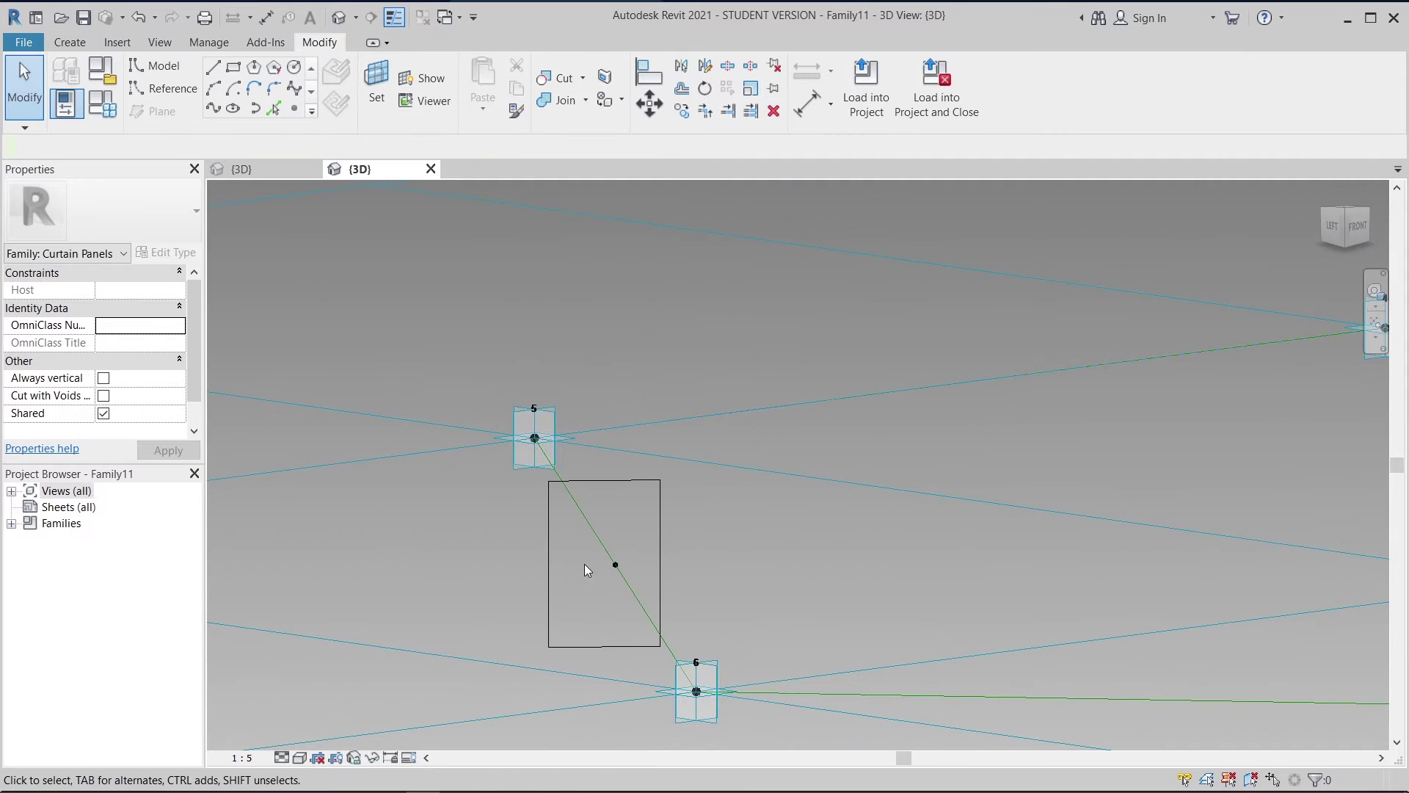
scroll(588, 566, up, 2)
key(d)
key(i)
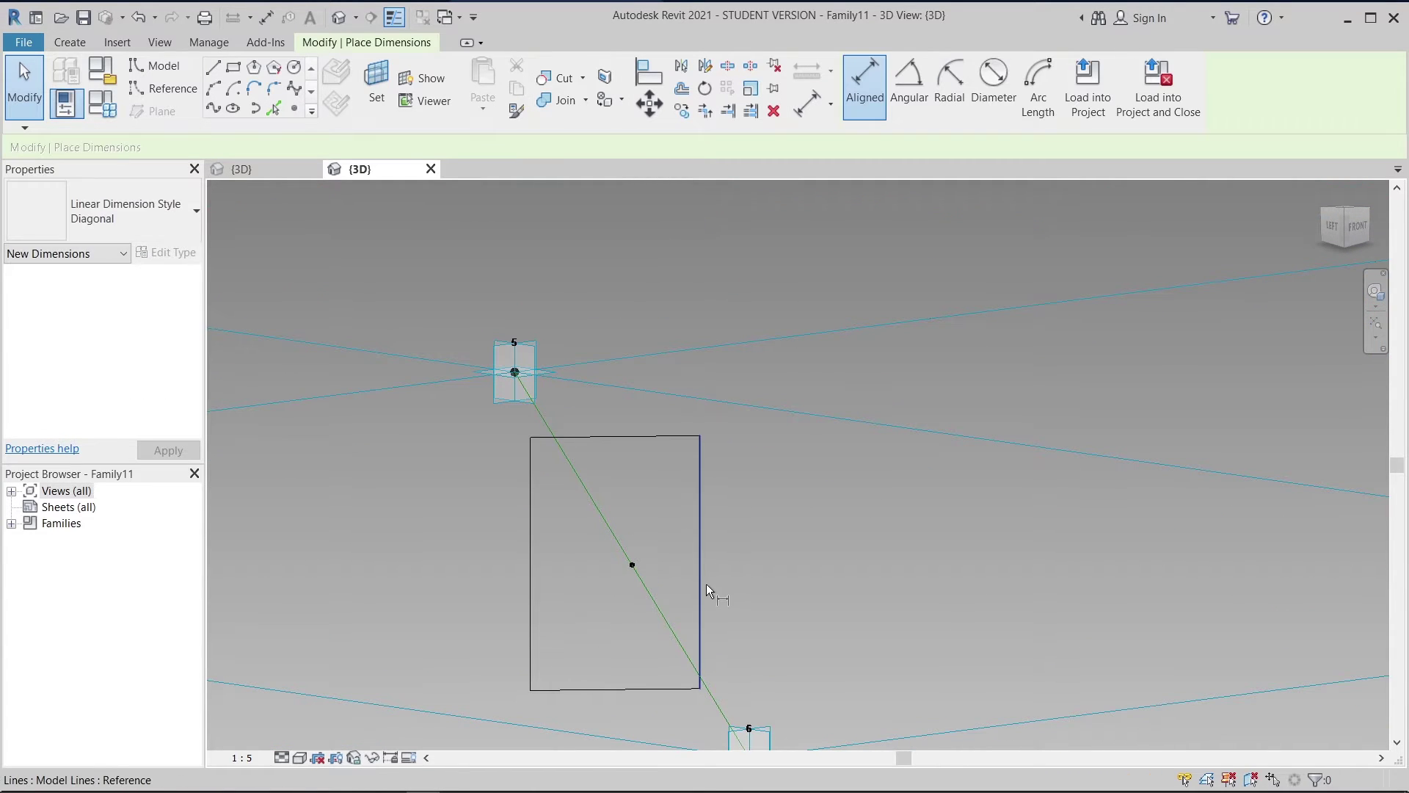
click(701, 568)
click(633, 565)
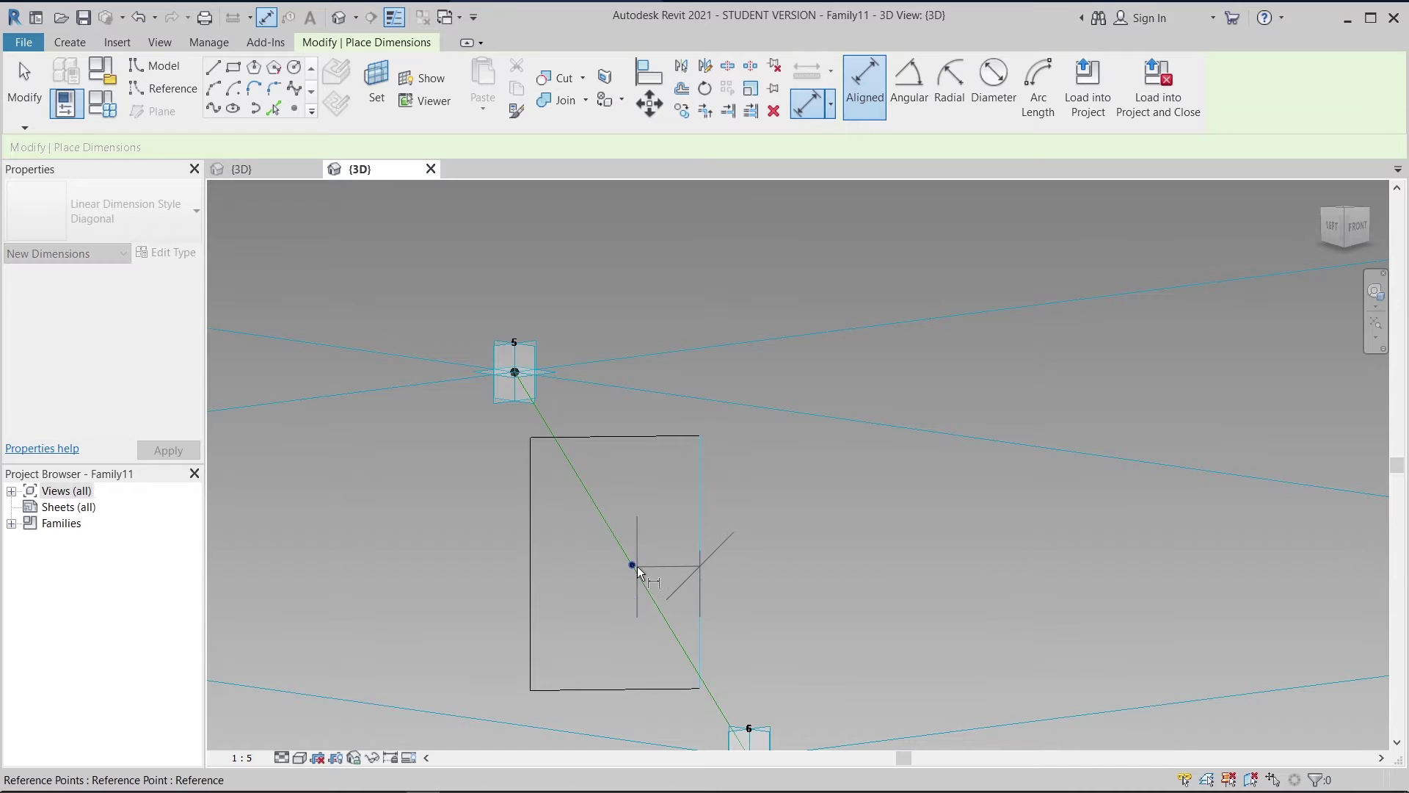
shift+middle_drag(729, 621, 664, 618)
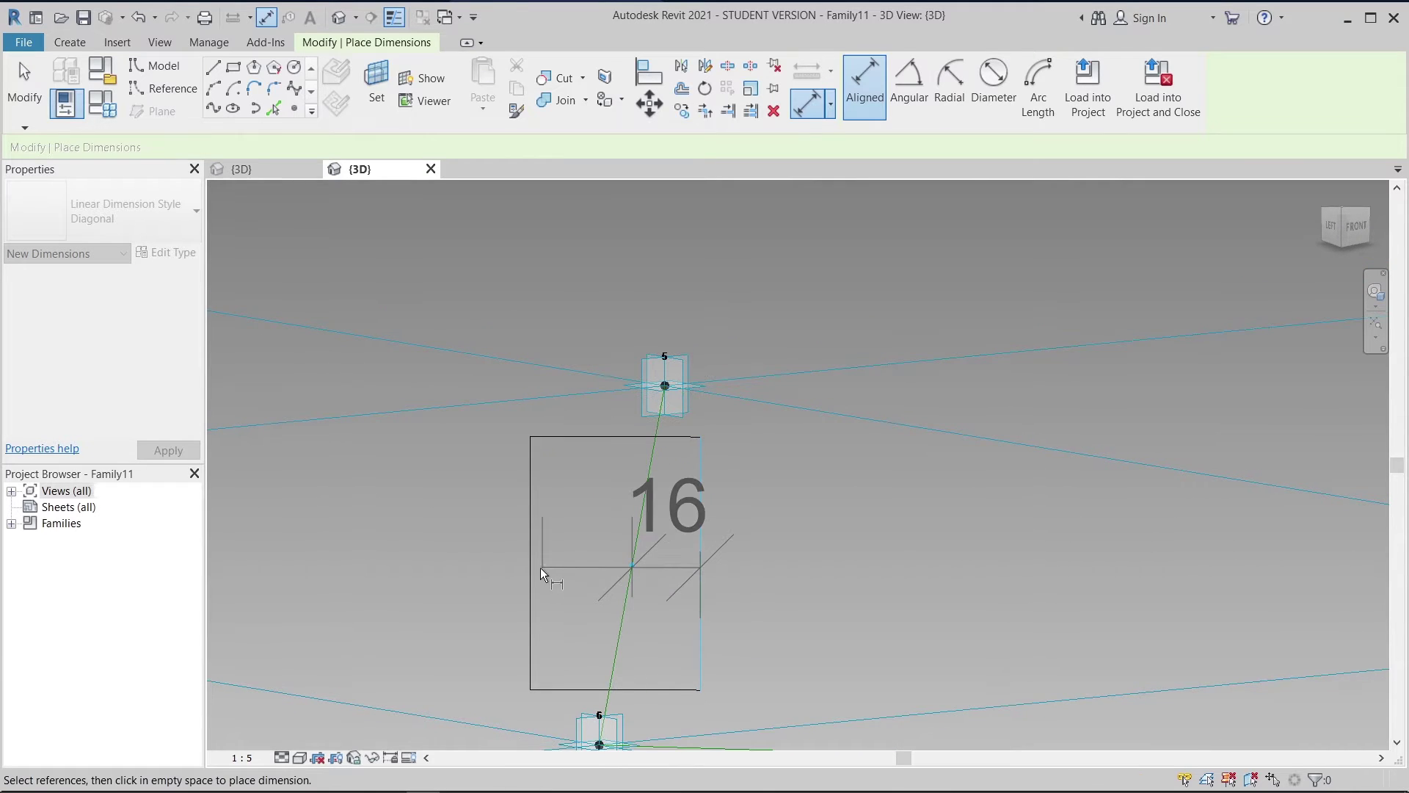
click(530, 565)
click(497, 376)
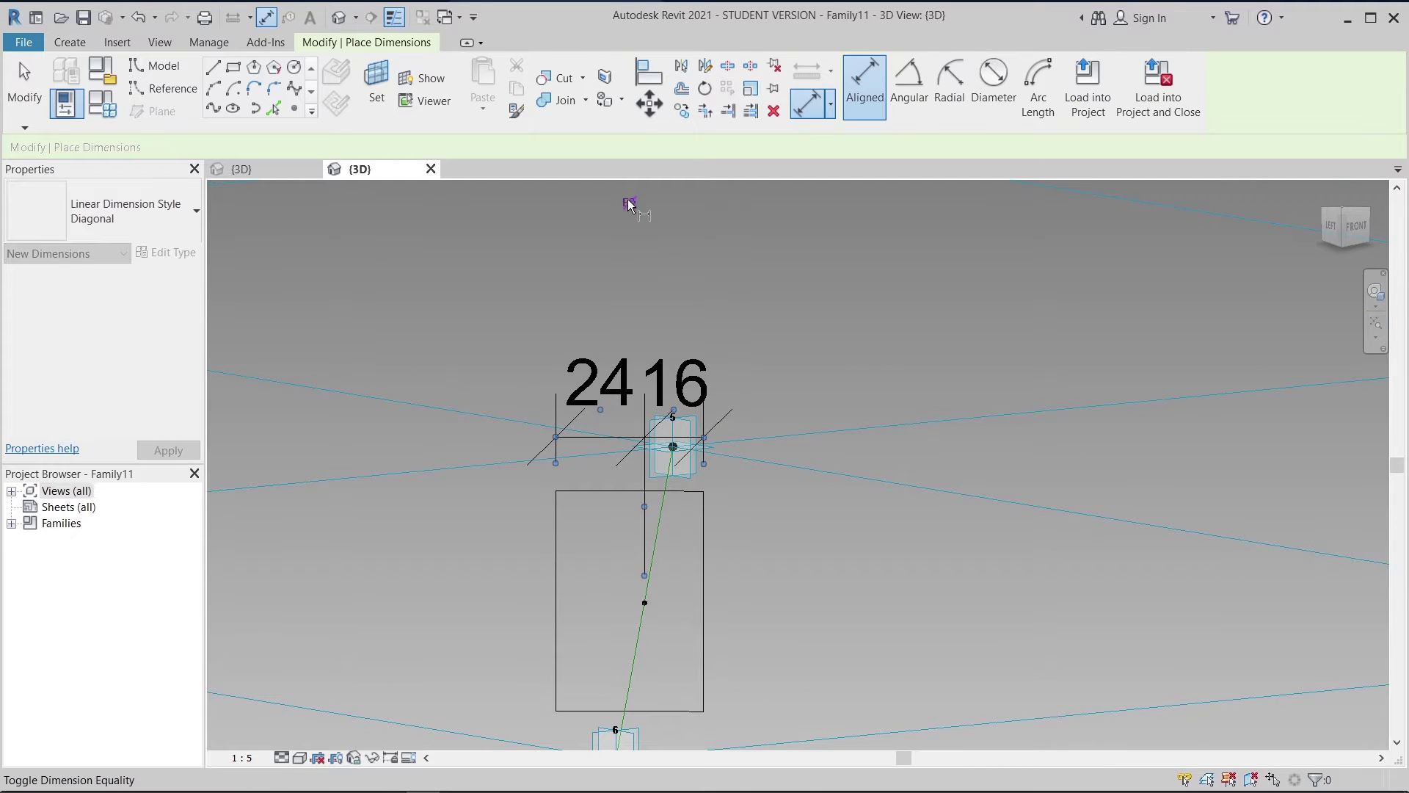
click(629, 202)
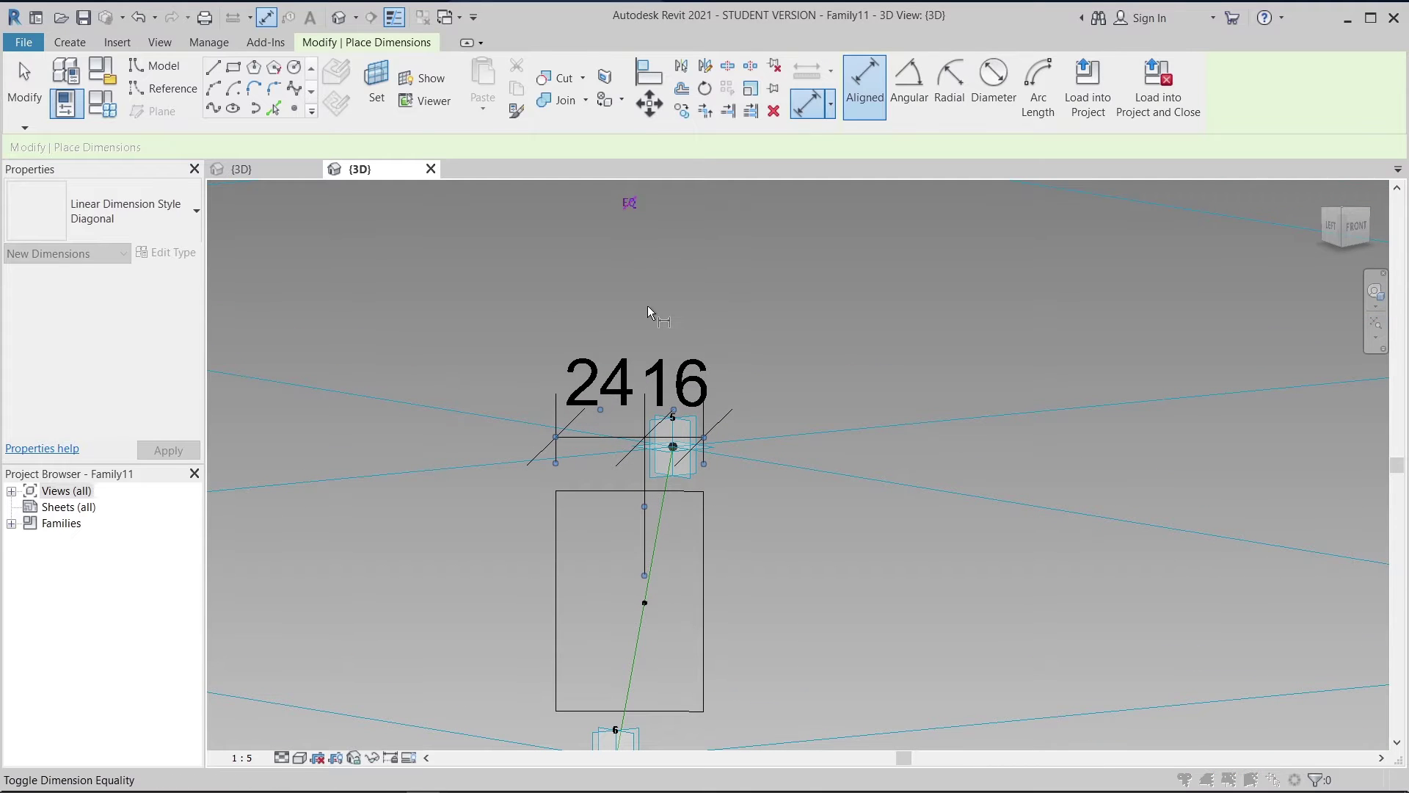
key(Escape)
- Delete the chained dimension and the whole rectangle around the reference point
click(681, 392)
key(Delete)
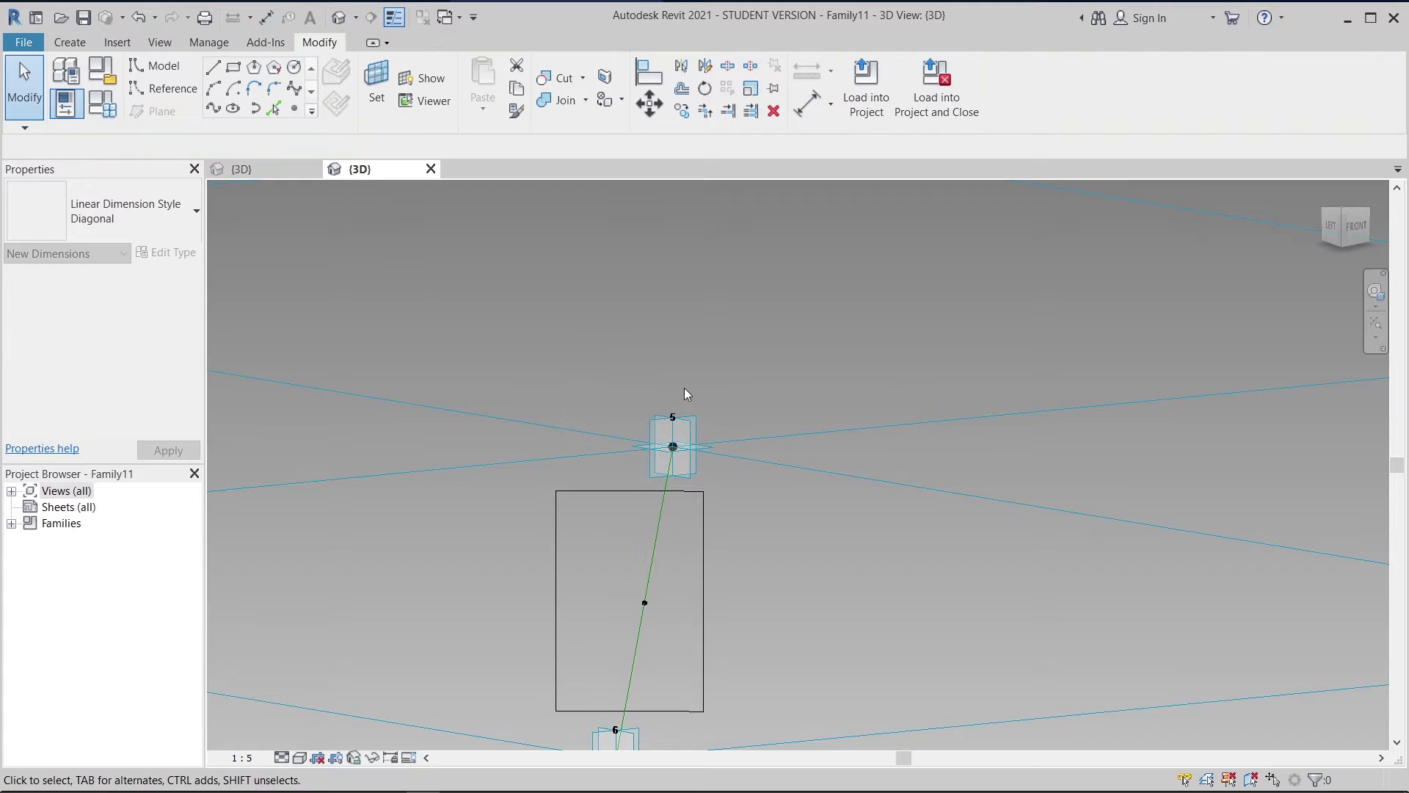
click(702, 527)
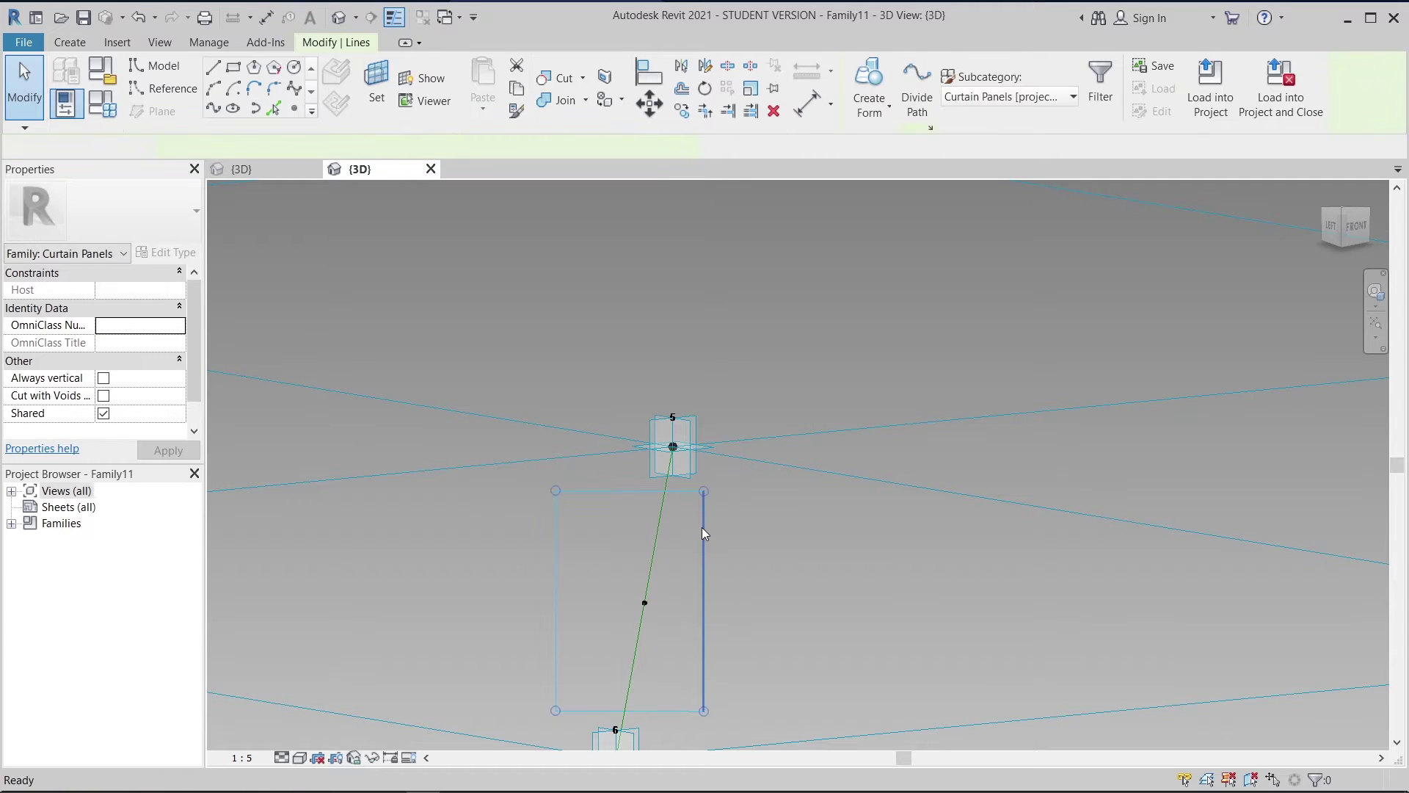
key(Delete)
middle_drag(711, 534, 710, 462)
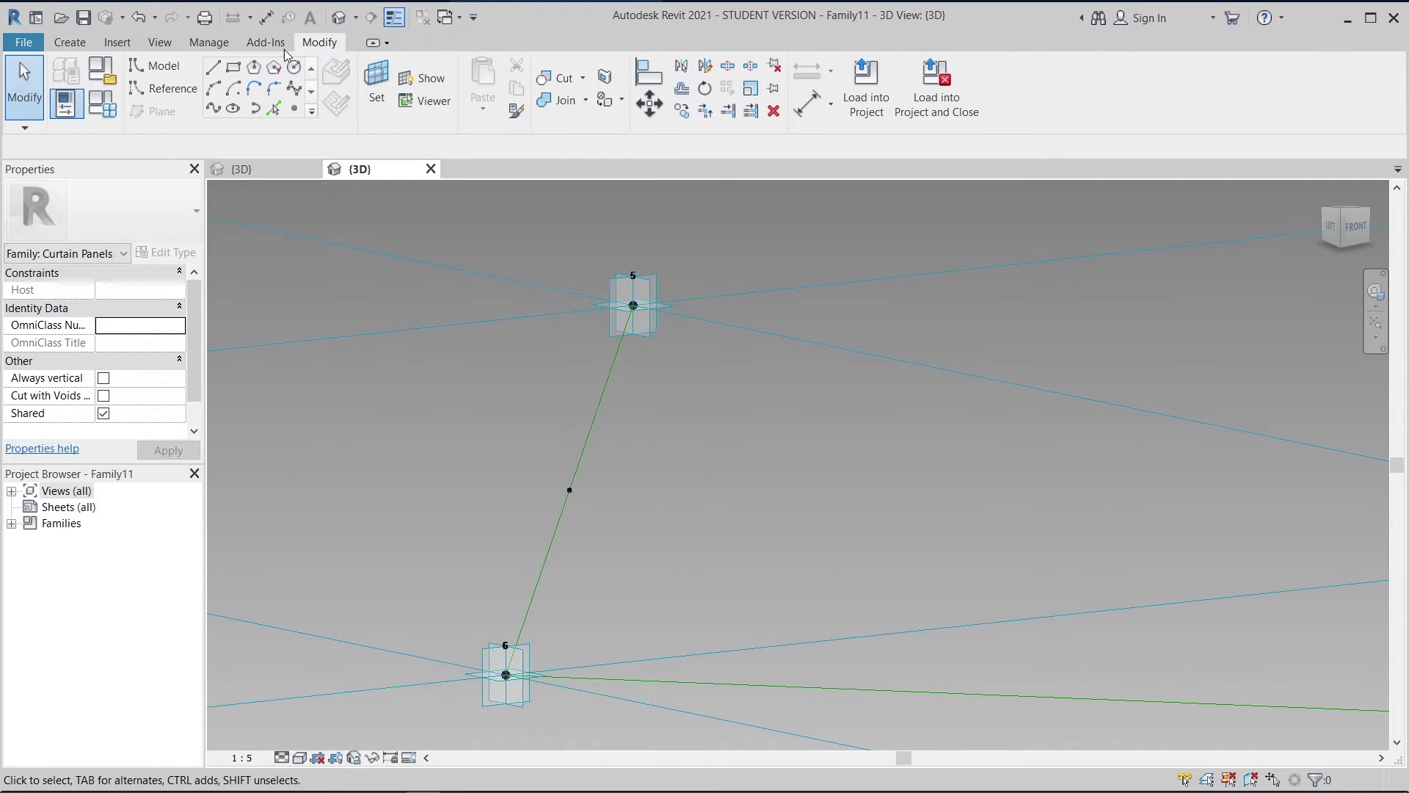
- Draw a model-line rectangle about 30 by 30 mm with one corner on the reference point between points 5 and 6
click(238, 75)
click(570, 490)
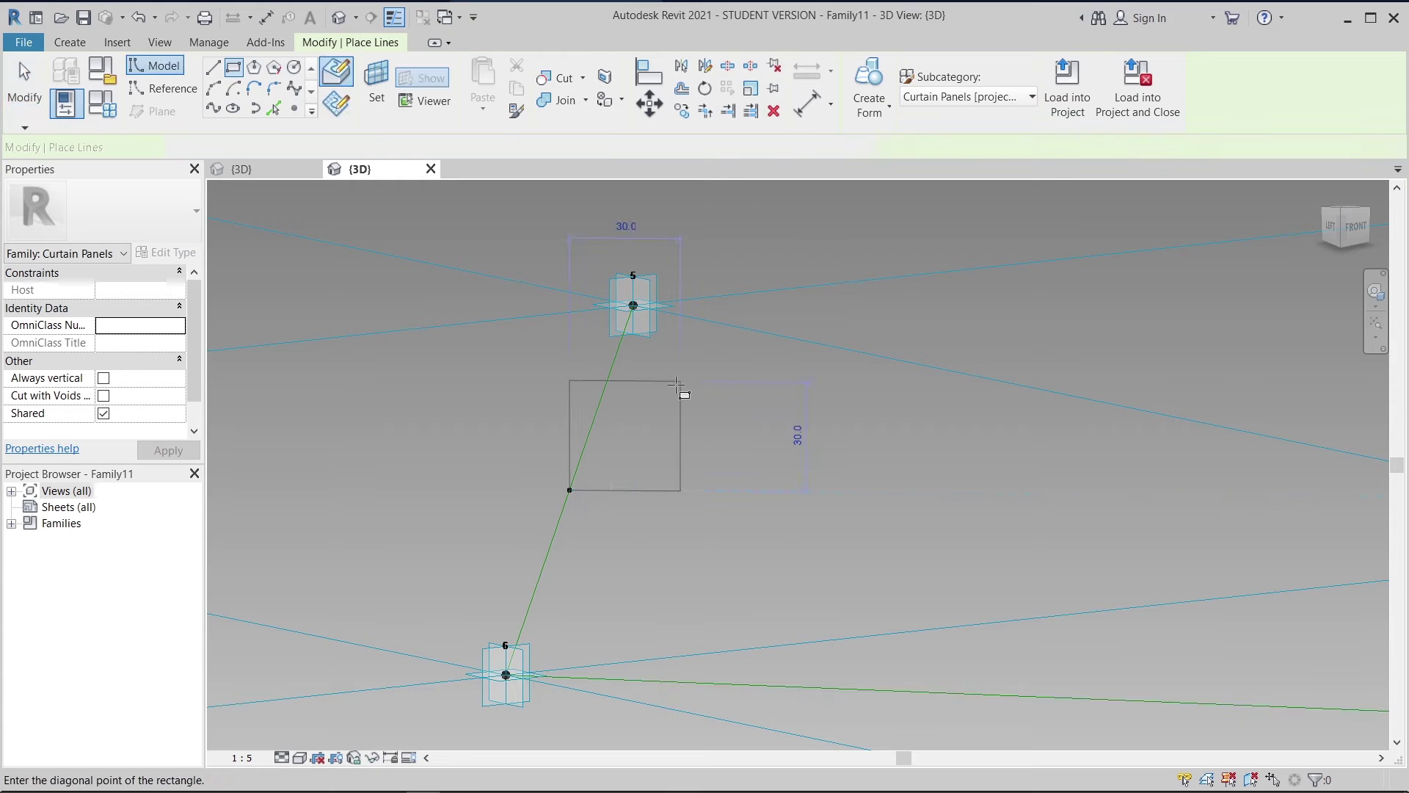
click(676, 387)
key(Escape)
key(Escape)
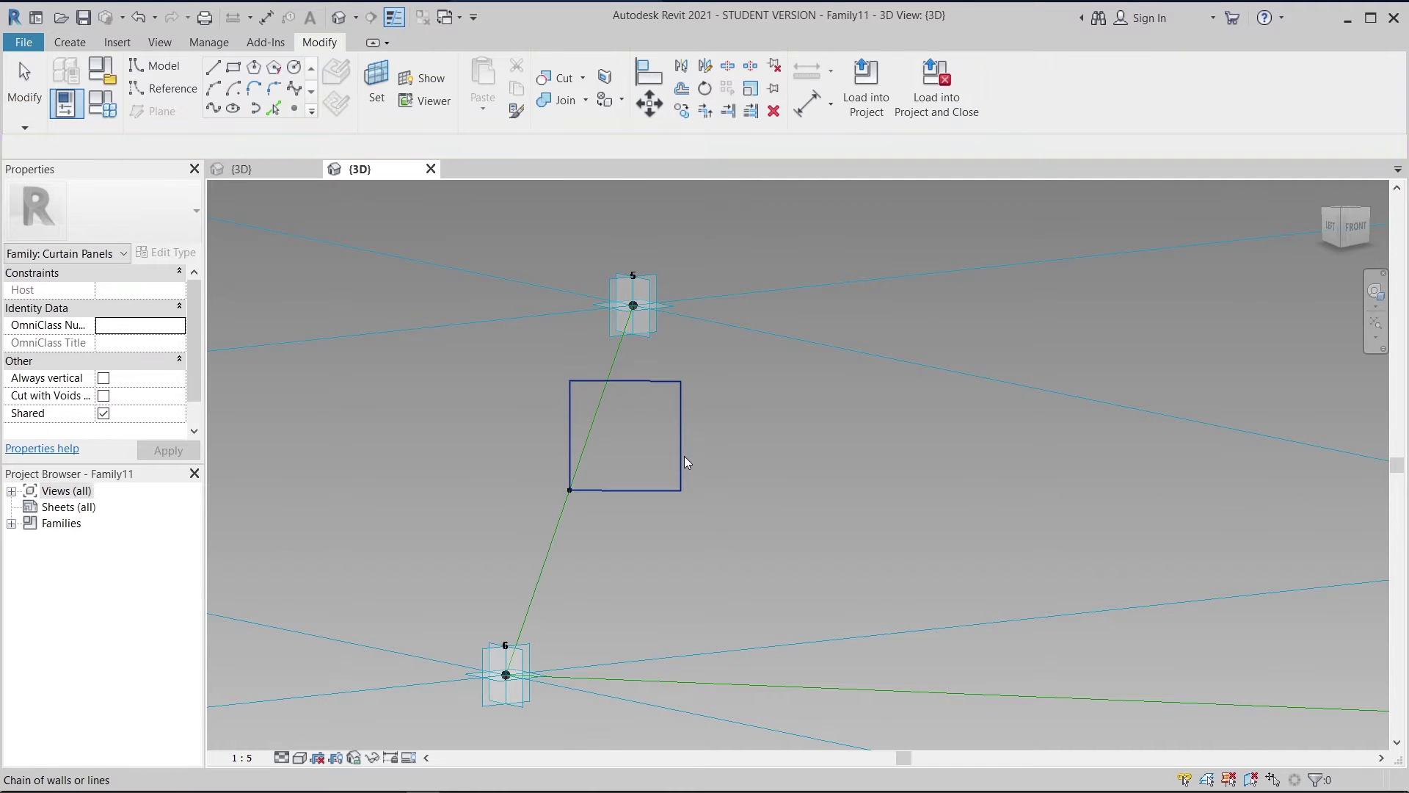
- Move the whole rectangle horizontally and vertically so that it is centred on the reference point
click(730, 481)
key(m)
key(v)
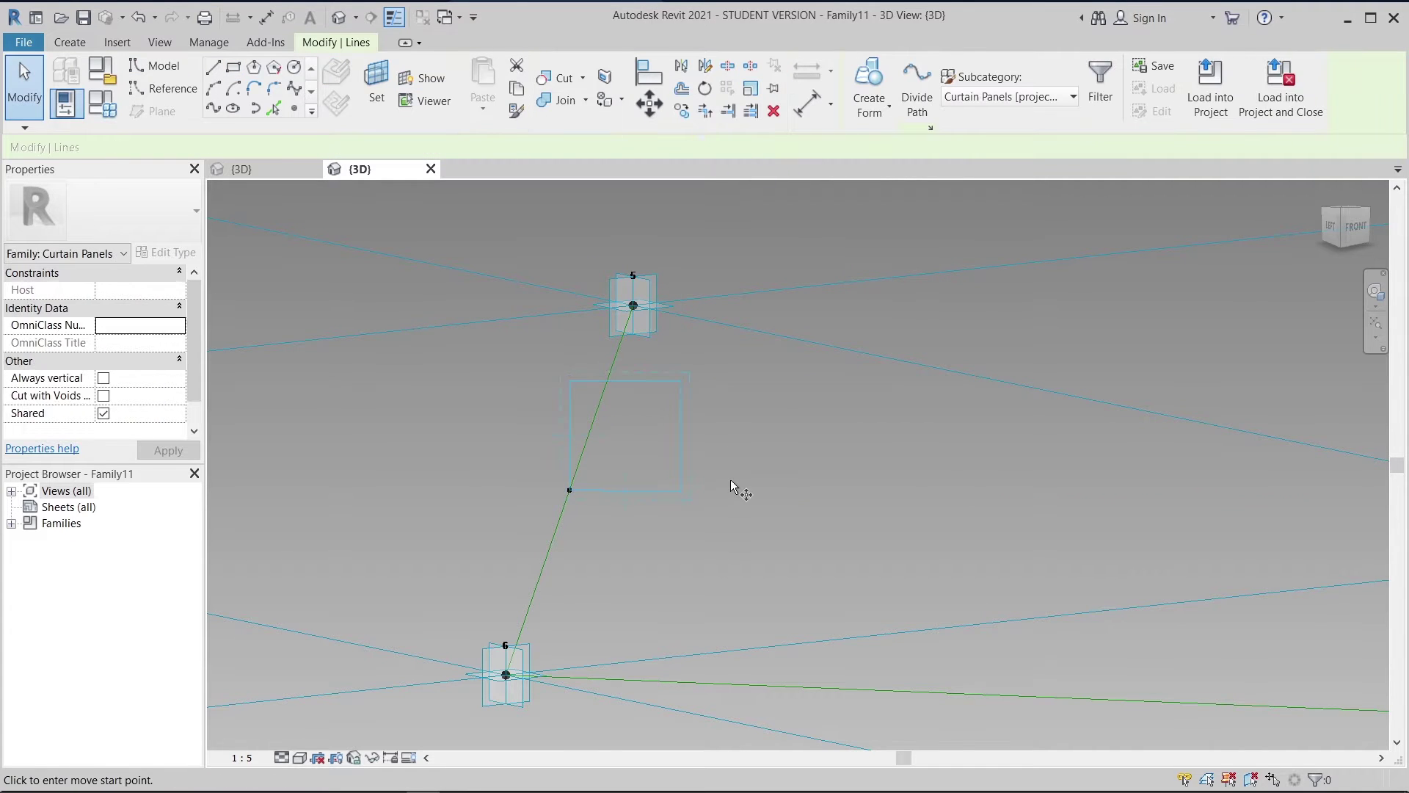
scroll(729, 480, up, 1)
click(665, 425)
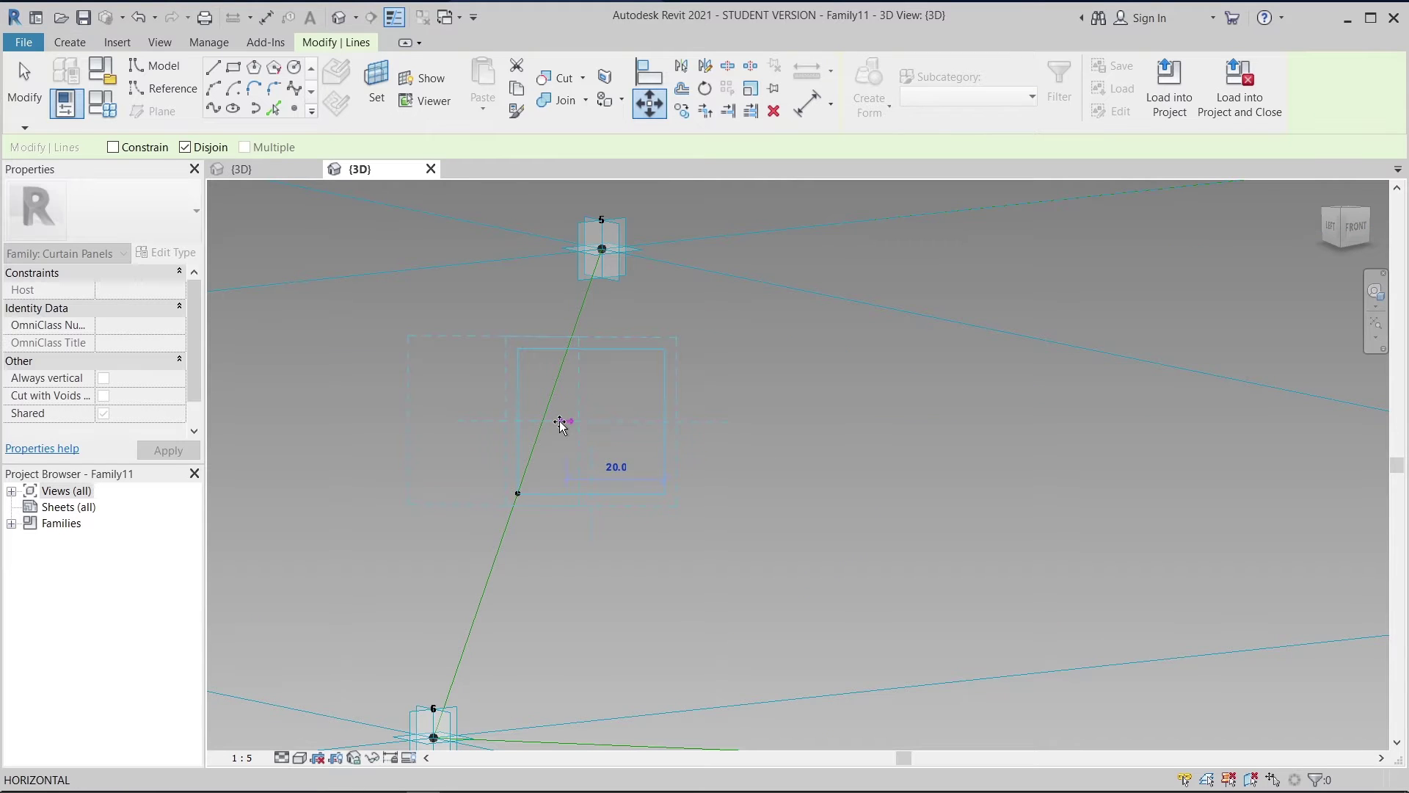
click(600, 431)
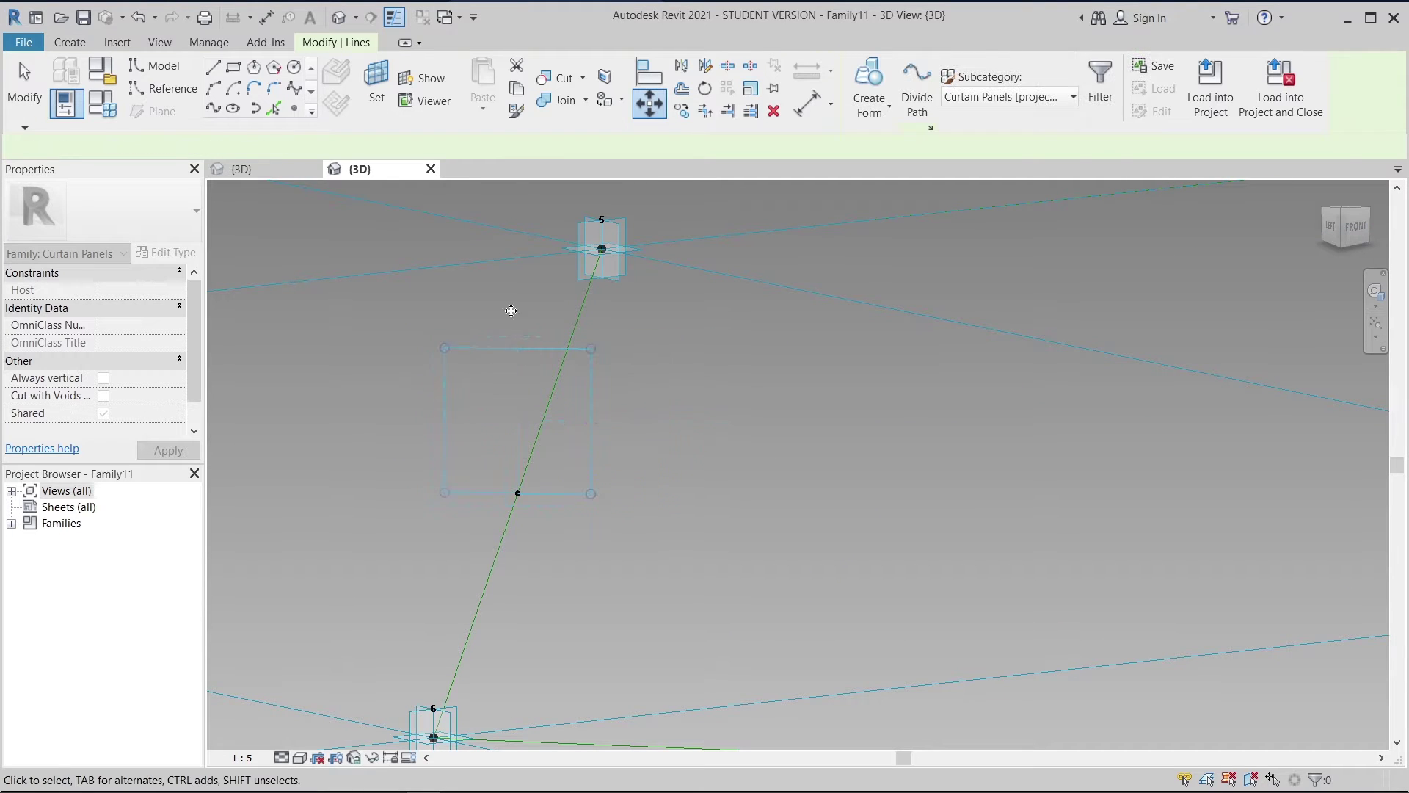
click(647, 107)
click(591, 420)
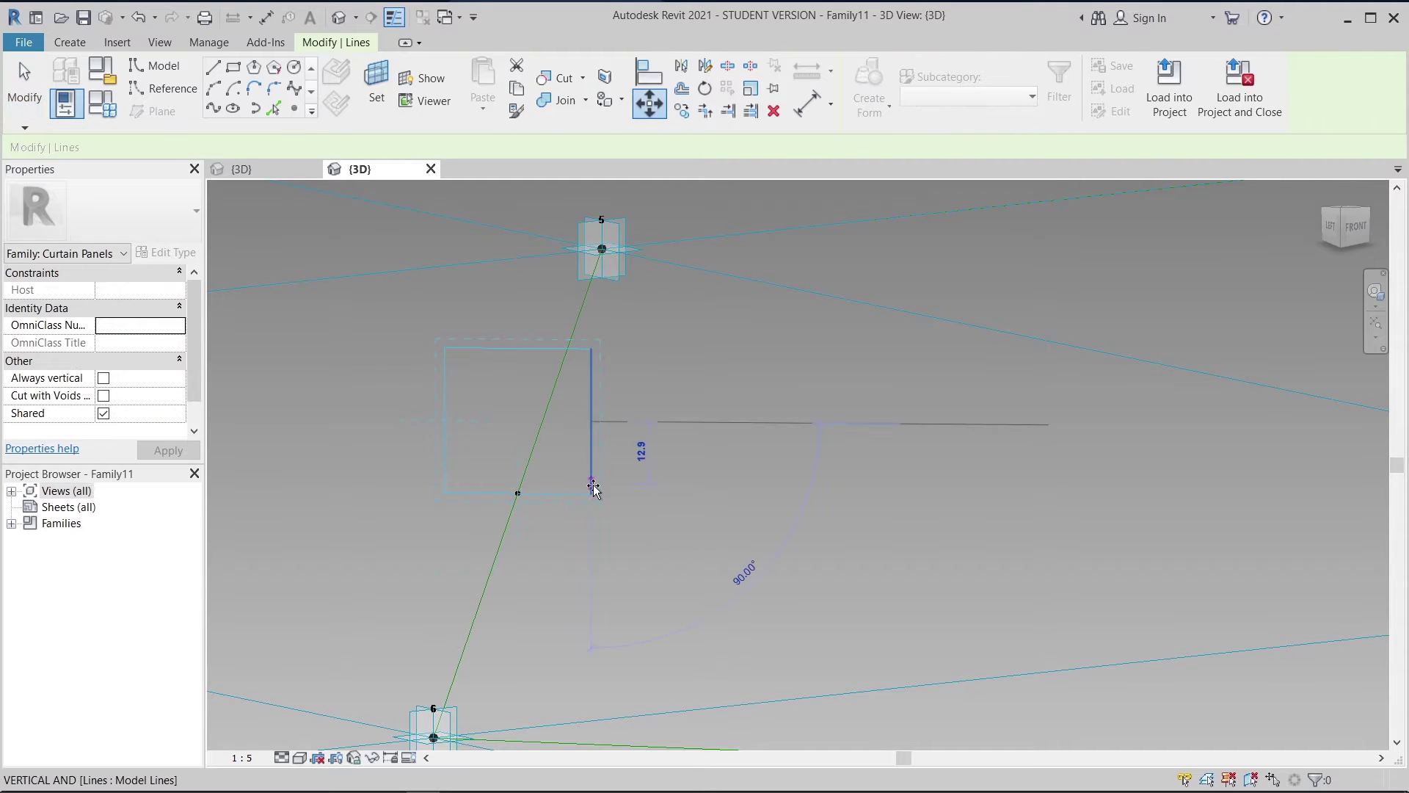
click(592, 494)
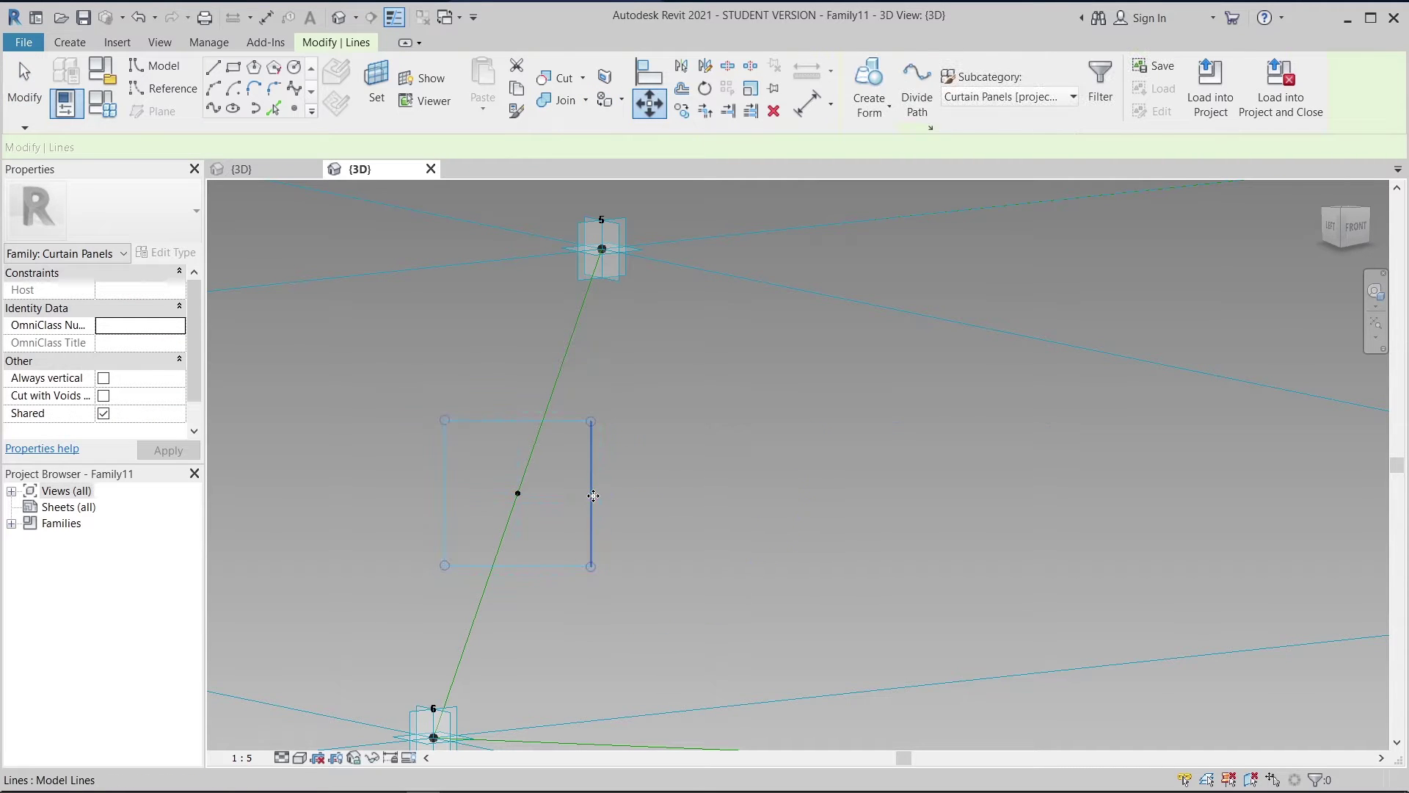
click(672, 490)
- Dimension the rectangle's vertical sides through the reference point with an aligned chain and make both segments equal
key(d)
key(i)
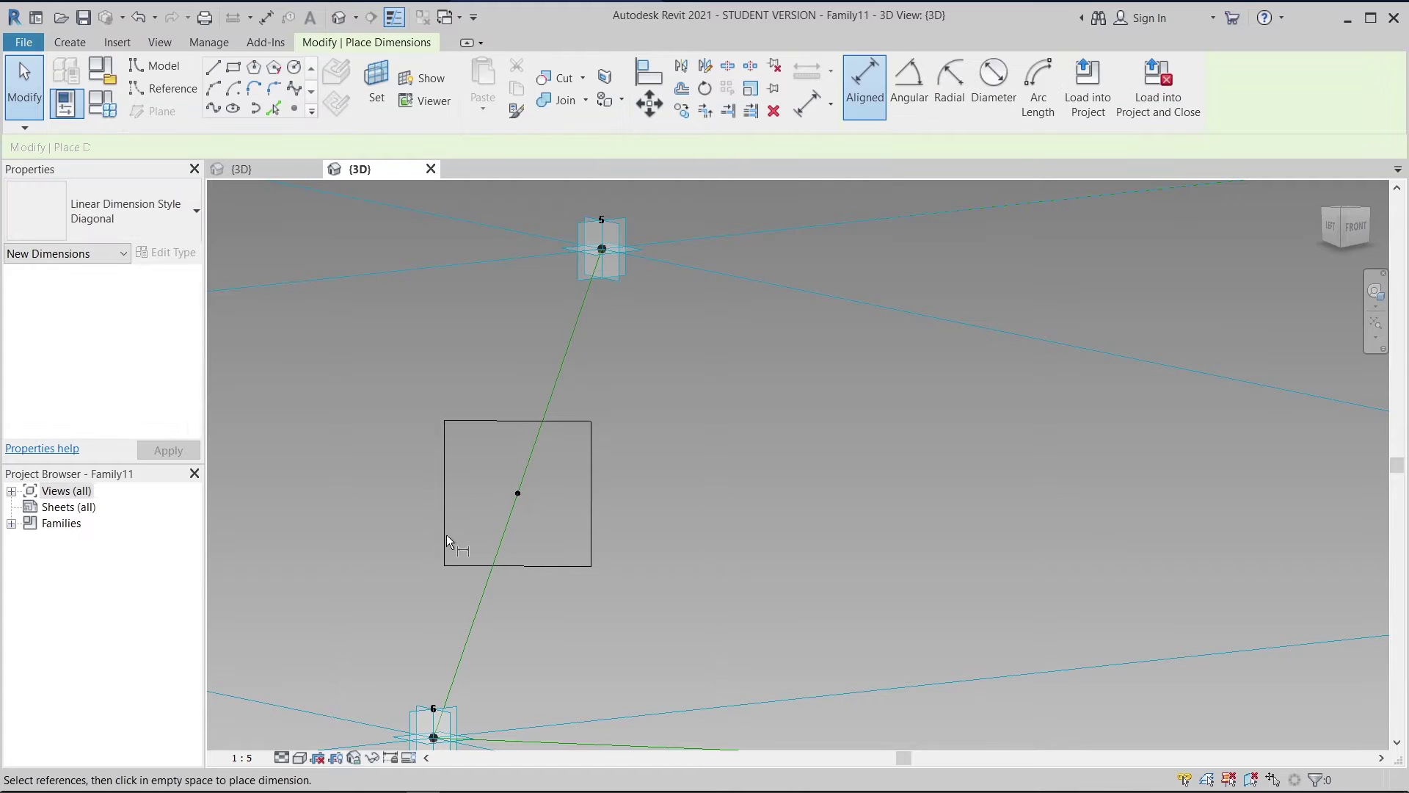
click(444, 535)
click(506, 534)
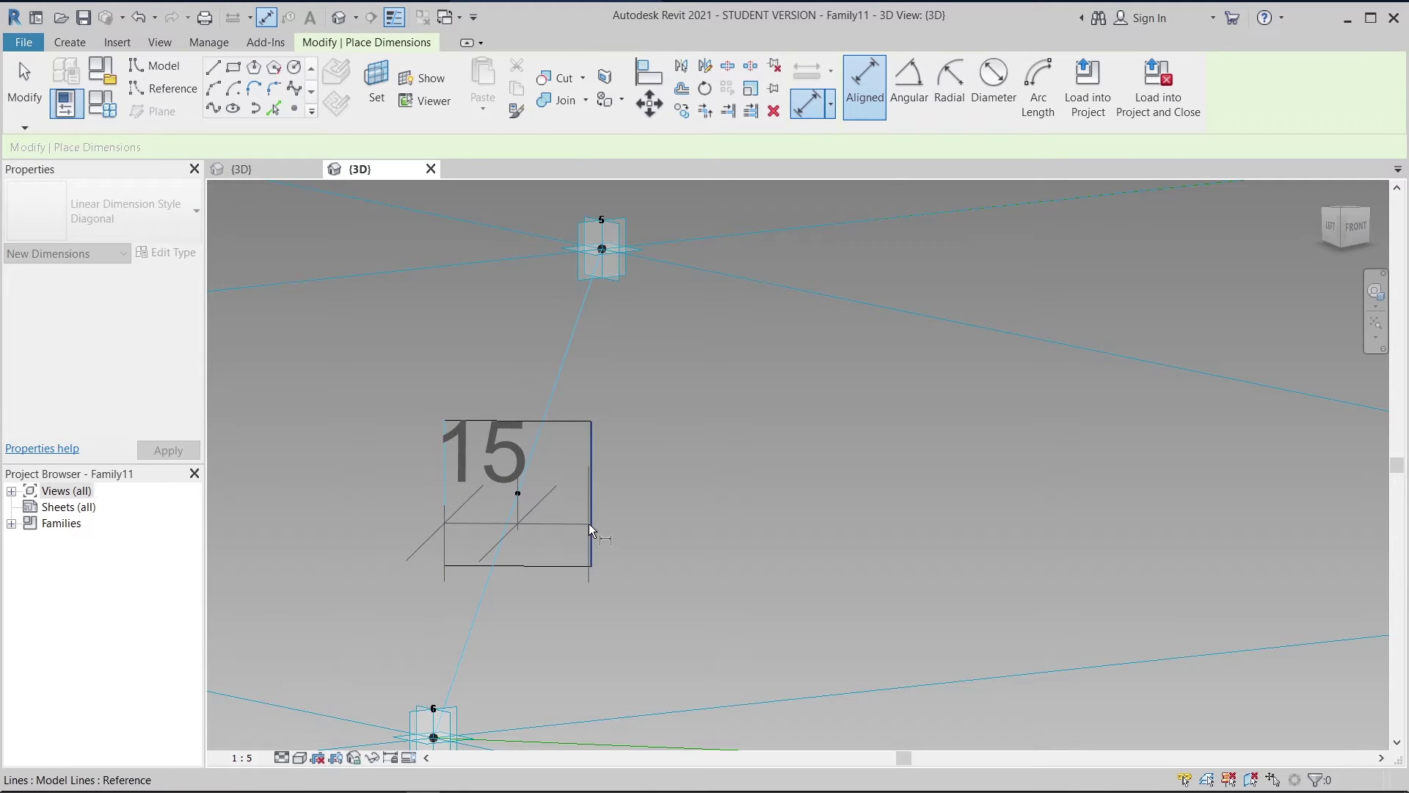
click(589, 523)
click(579, 298)
middle_drag(579, 301, 559, 389)
click(518, 213)
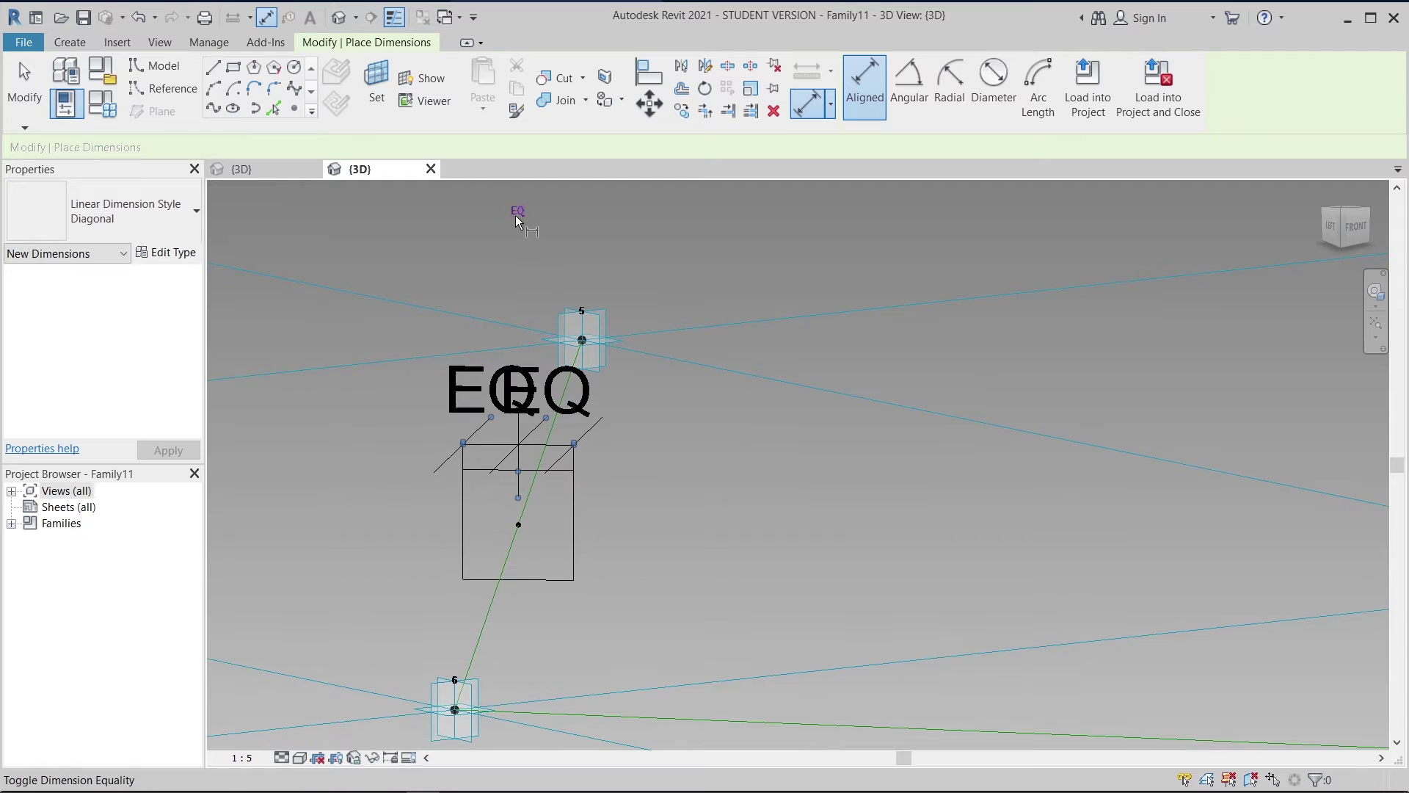
- Dimension the rectangle's overall width between its vertical sides, above the equalised chain
click(463, 497)
click(571, 497)
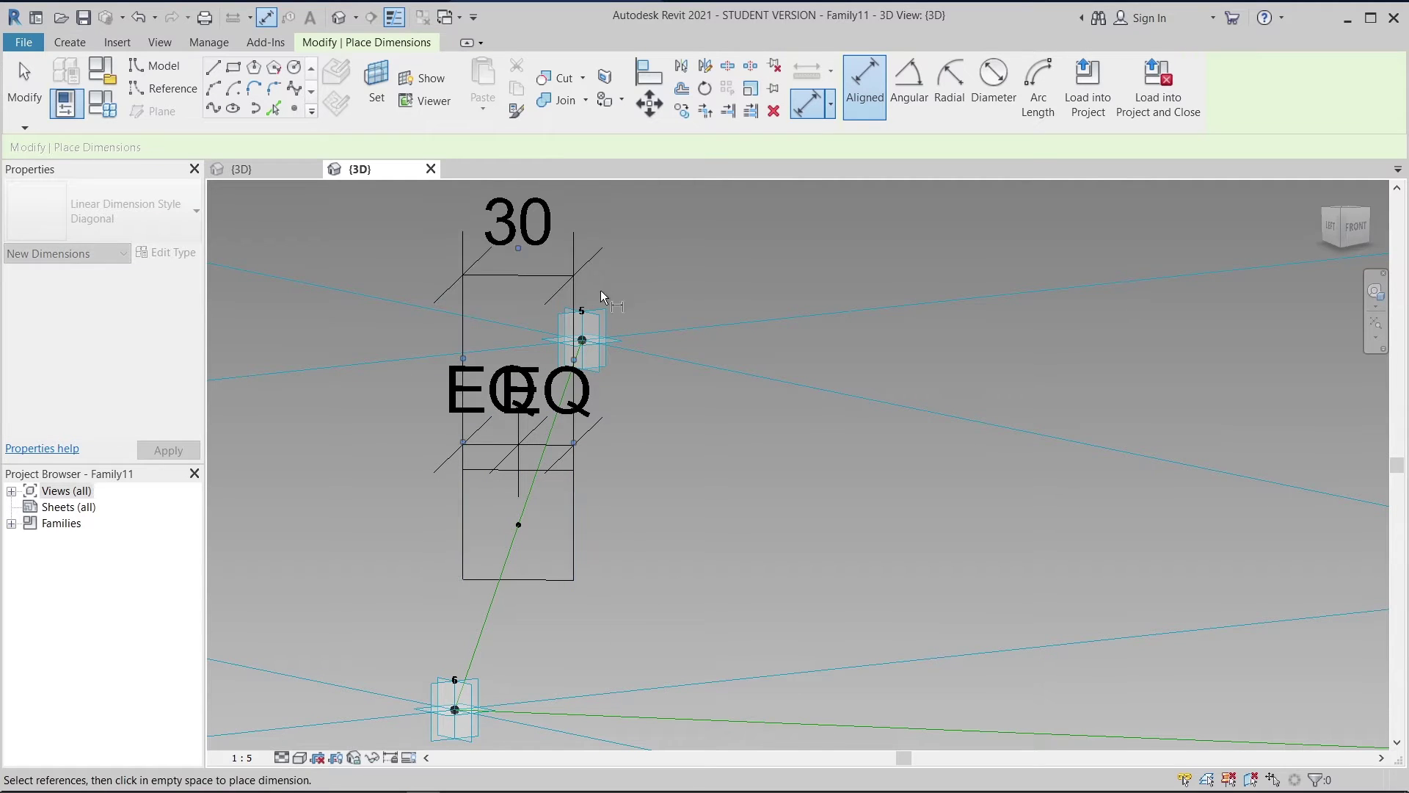
click(600, 289)
- Dimension the rectangle's horizontal sides through the reference point and make both segments equal
click(481, 470)
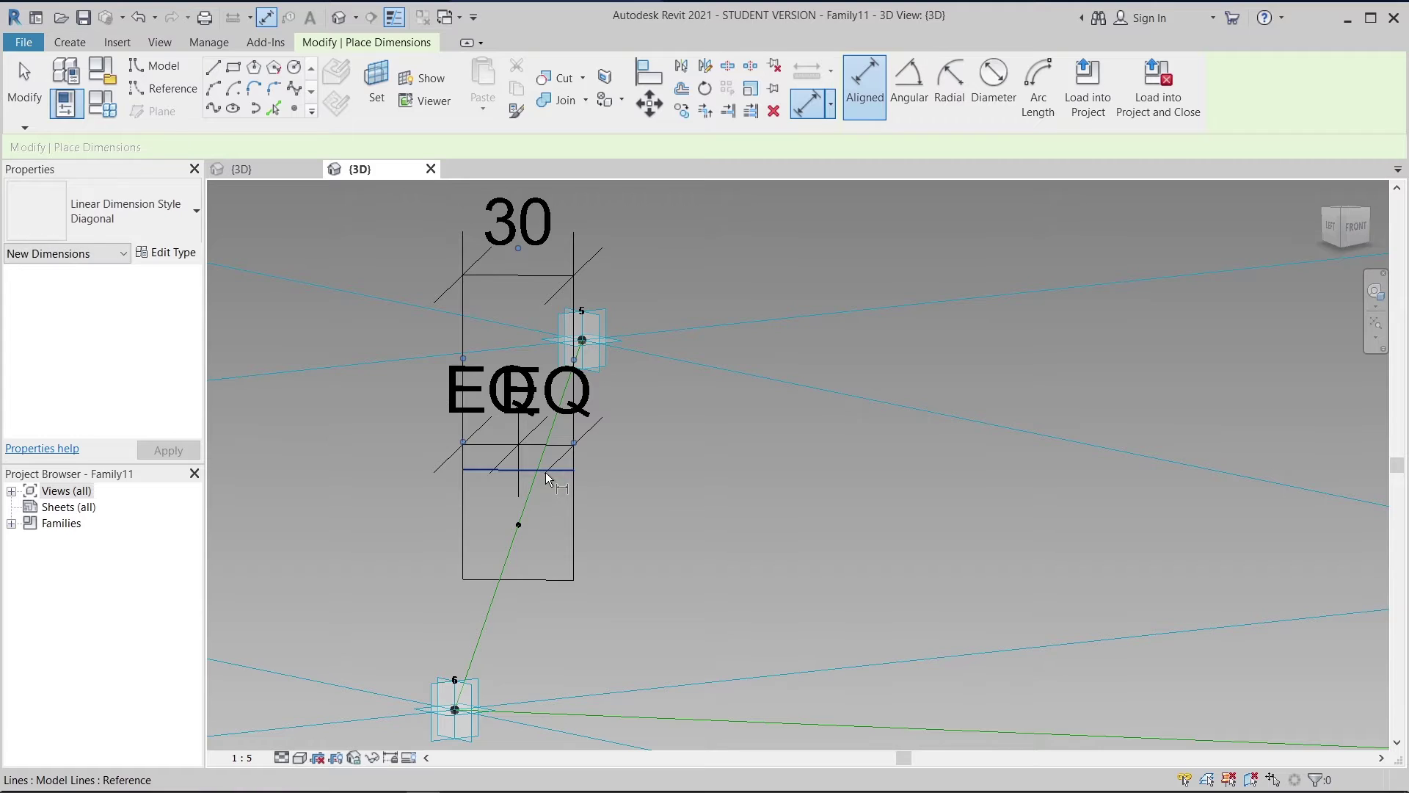
click(544, 473)
click(420, 562)
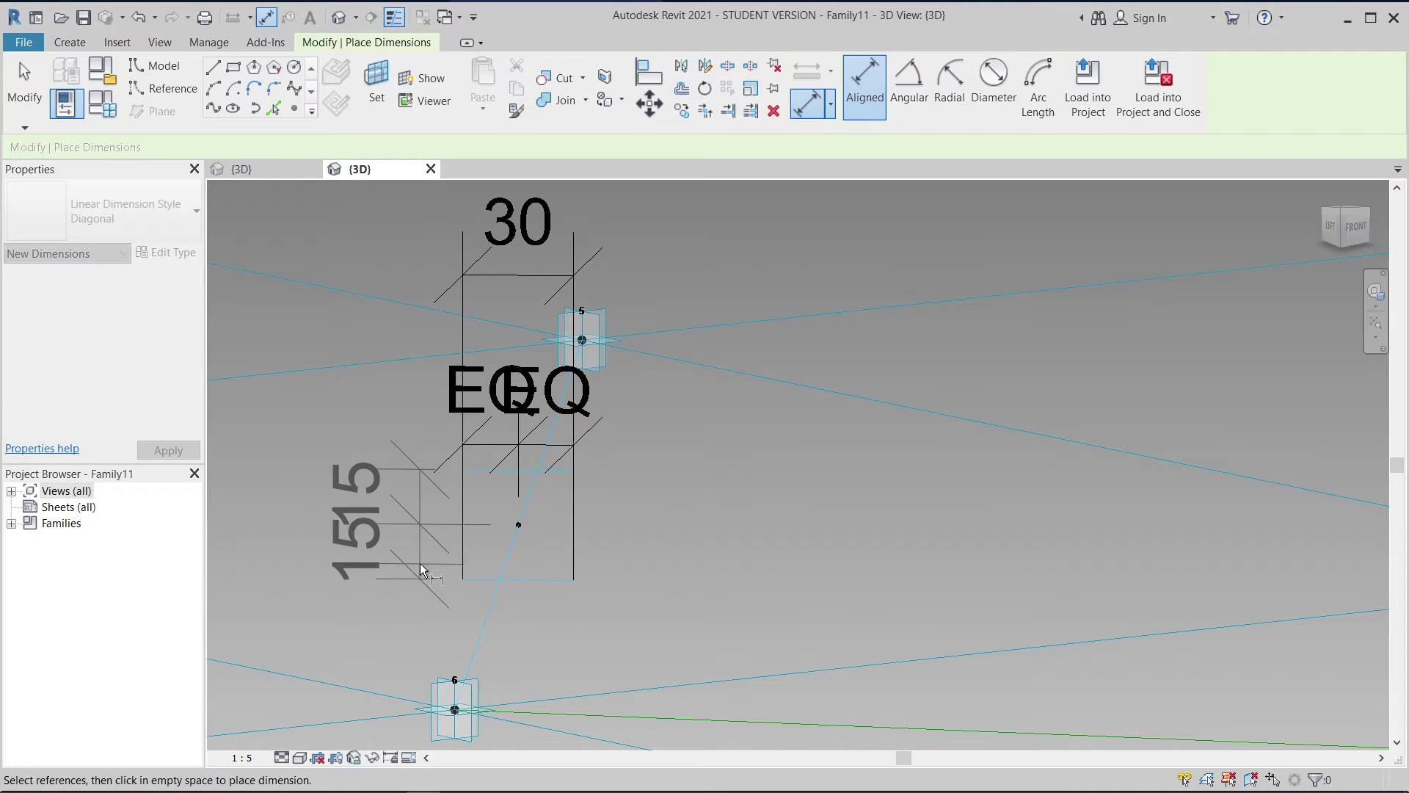
click(665, 525)
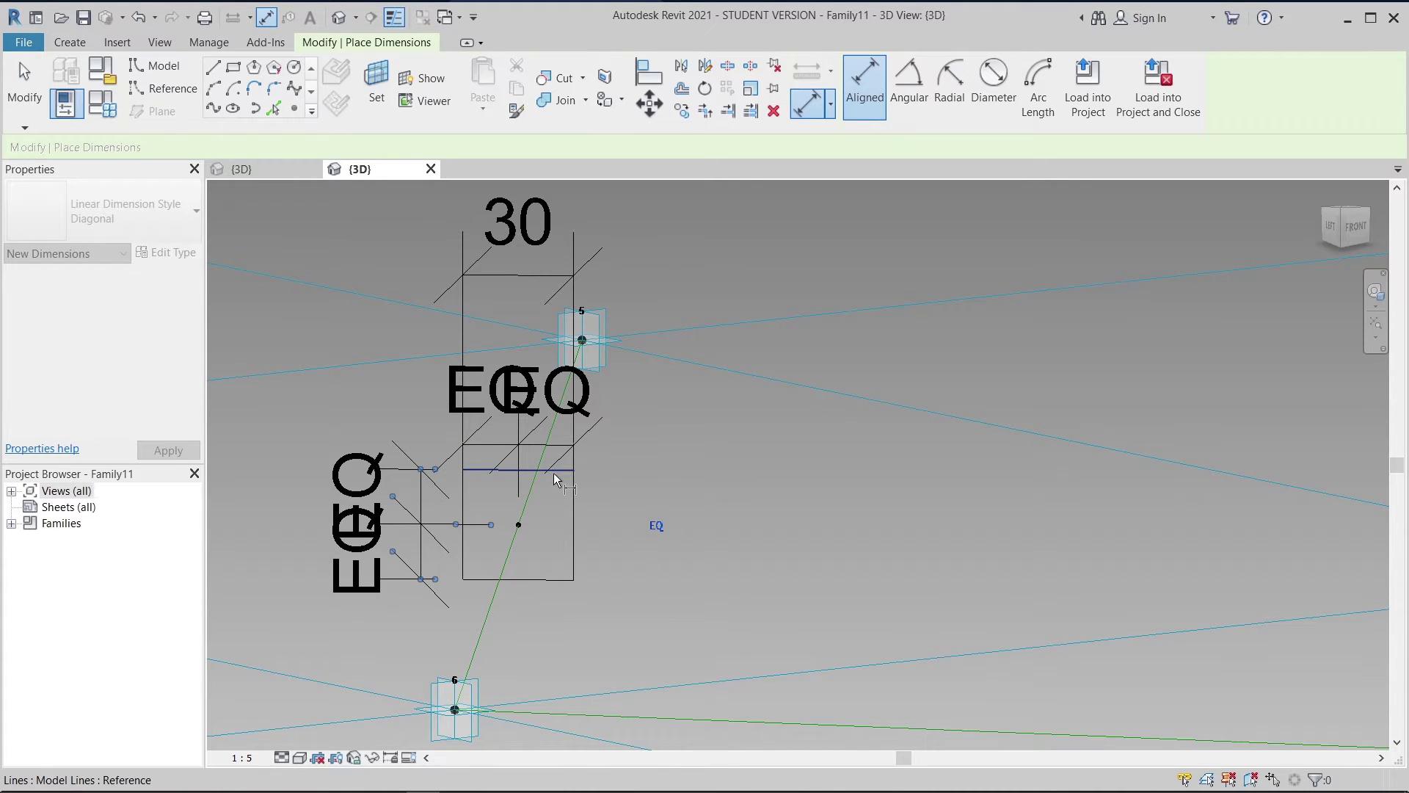
- Dimension the rectangle's overall height between its horizontal sides, outside the equalised chain
click(555, 474)
click(558, 584)
middle_drag(539, 576, 677, 562)
click(411, 554)
key(Escape)
key(Escape)
scroll(444, 542, down, 3)
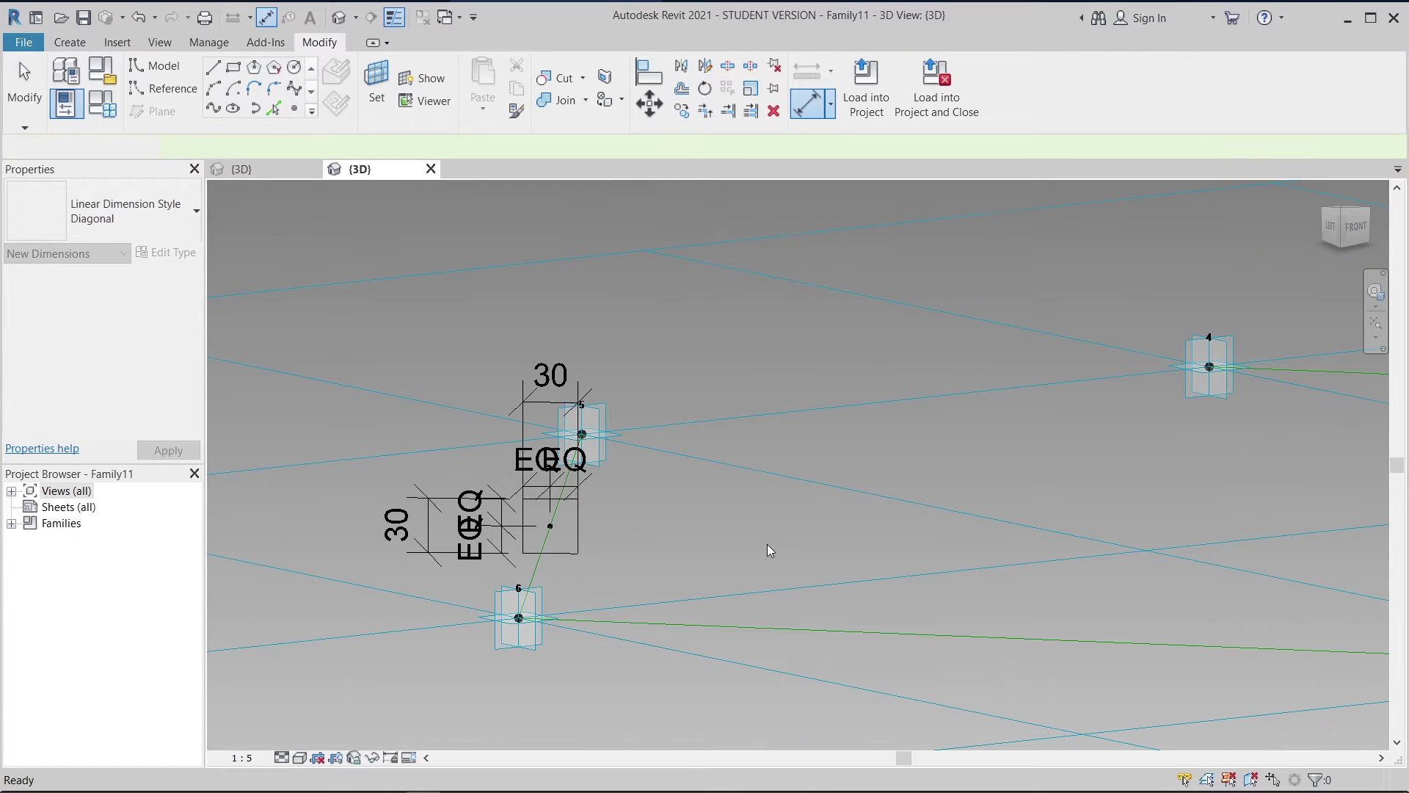
- Label the overall width dimension with a new family type parameter named WIDTH
shift+middle_drag(801, 518, 562, 368)
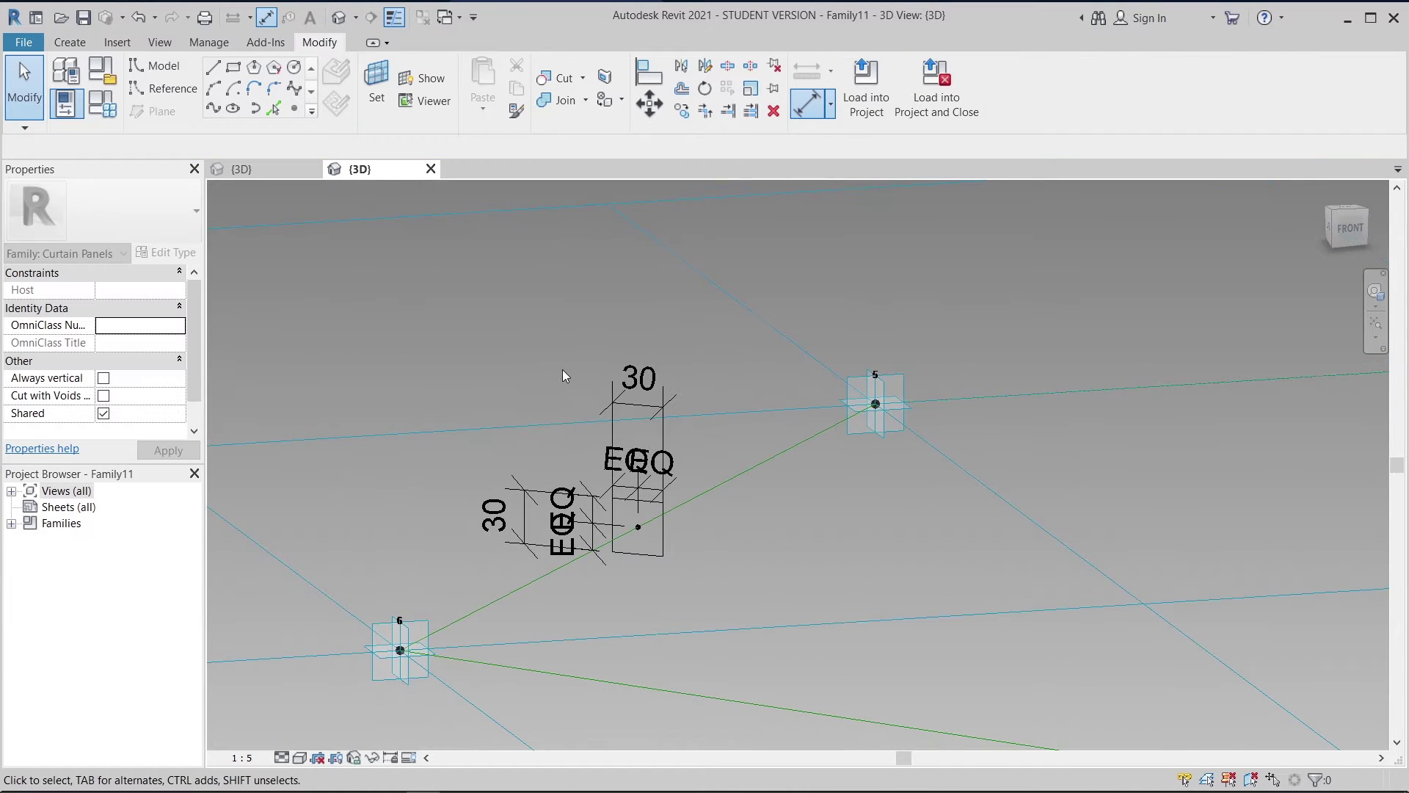
click(650, 385)
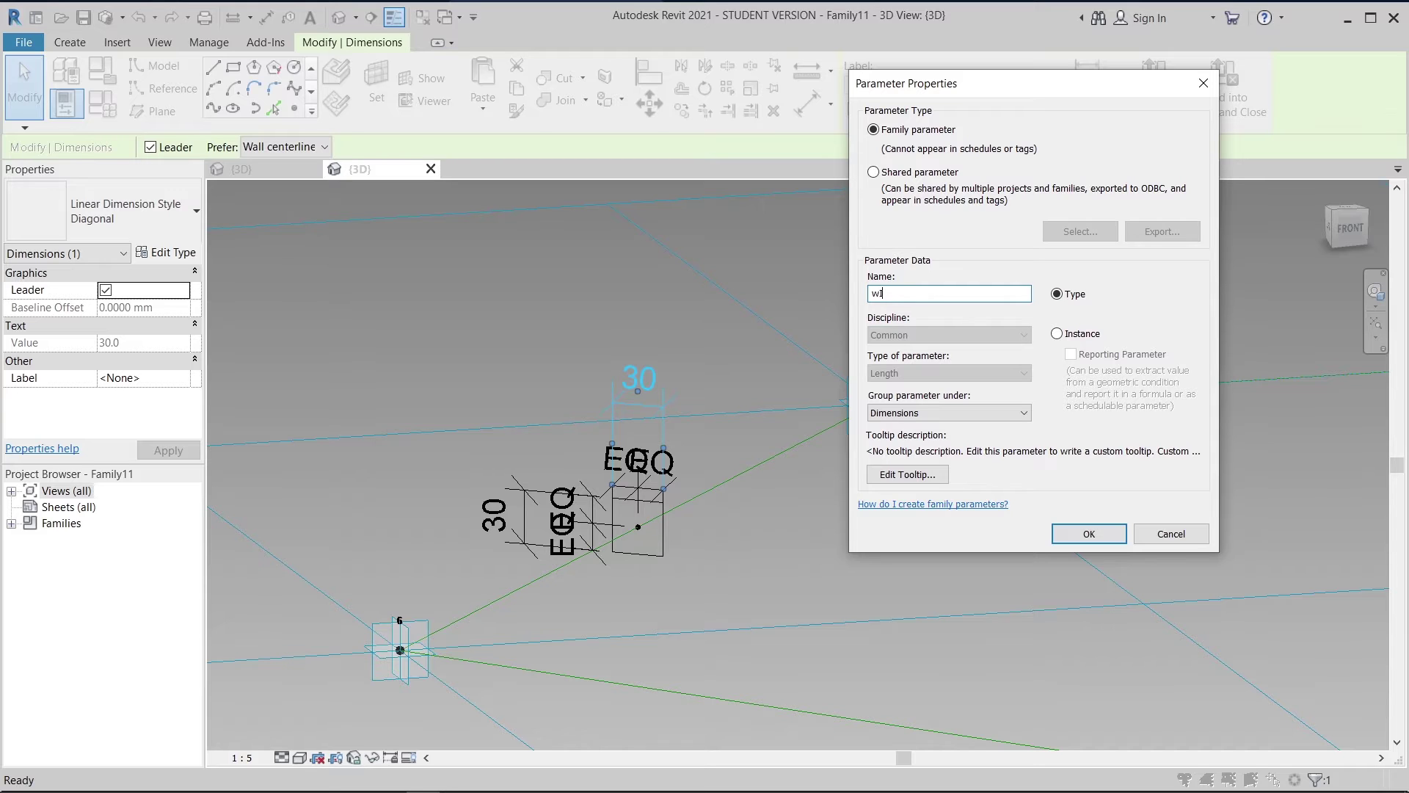
key(BackSpace)
key(BackSpace)
key(Return)
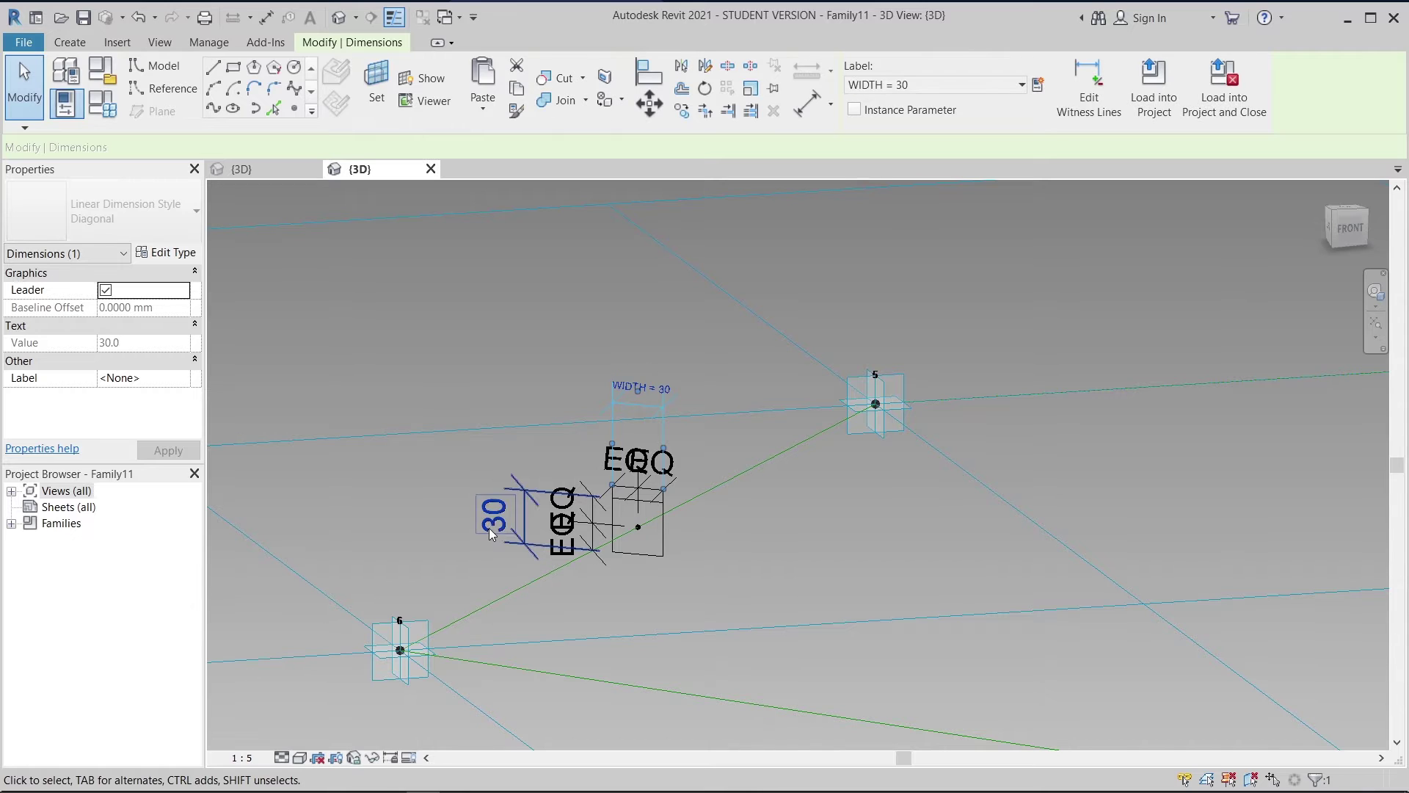
- Label the overall height dimension with a new family type parameter named HEIGHT
click(495, 517)
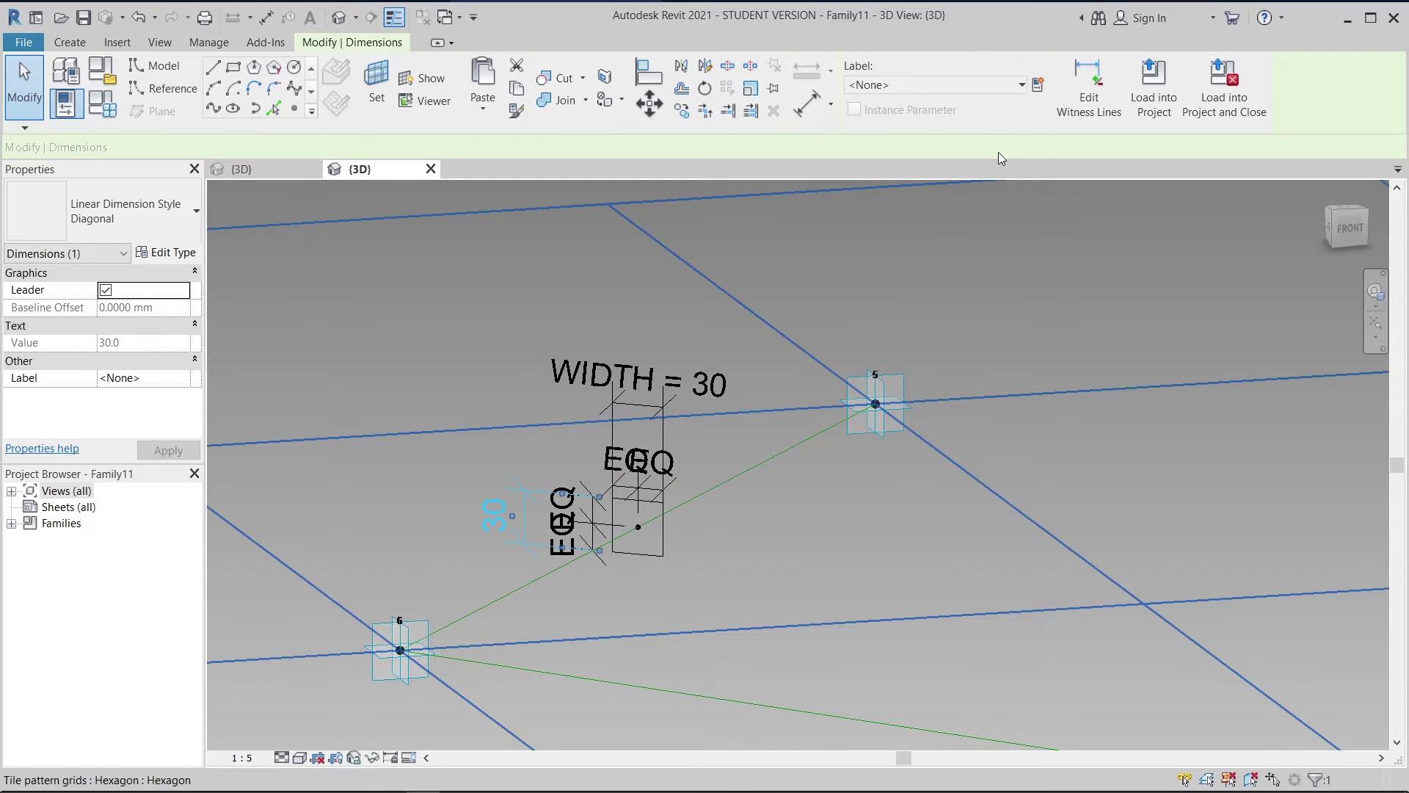
click(1023, 86)
click(868, 185)
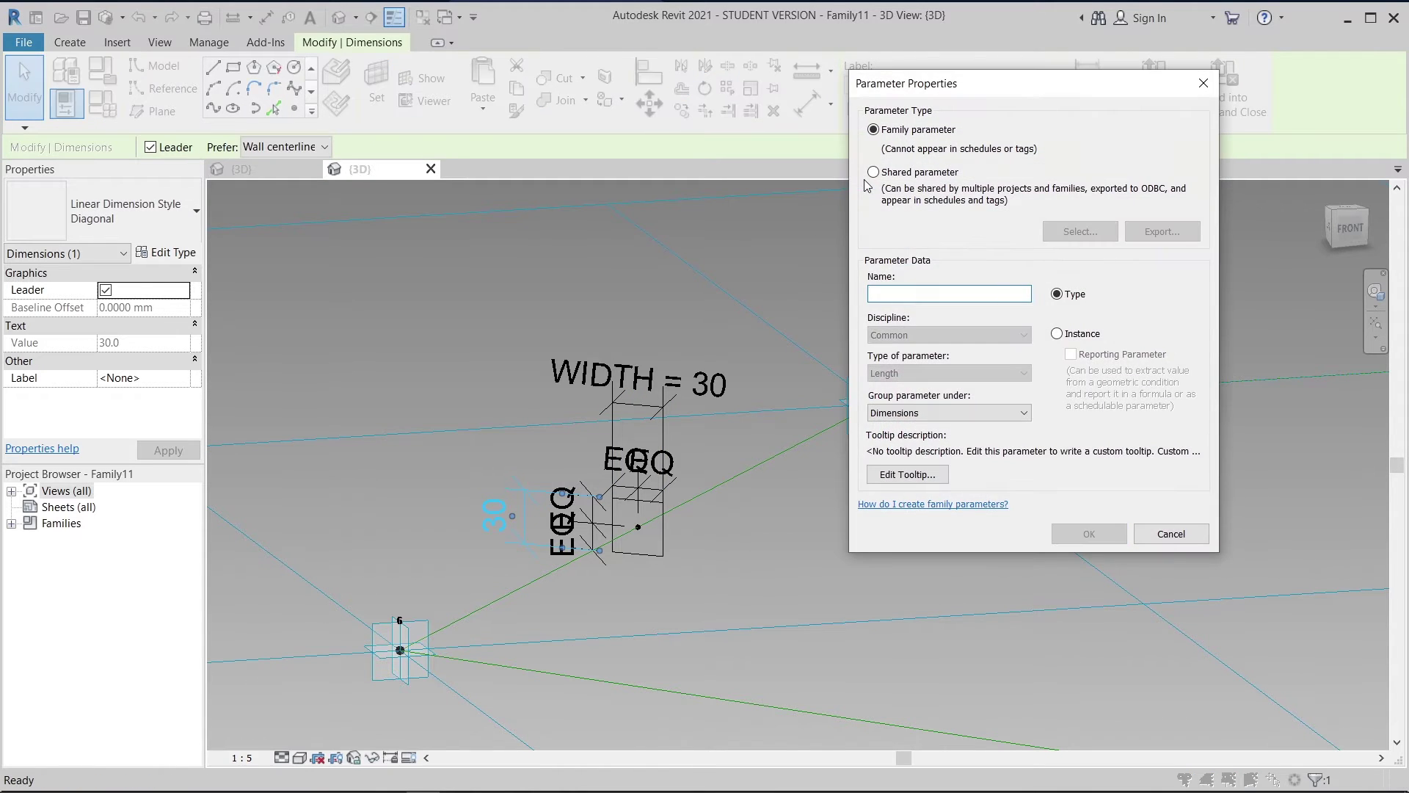
text(HEIGHT)
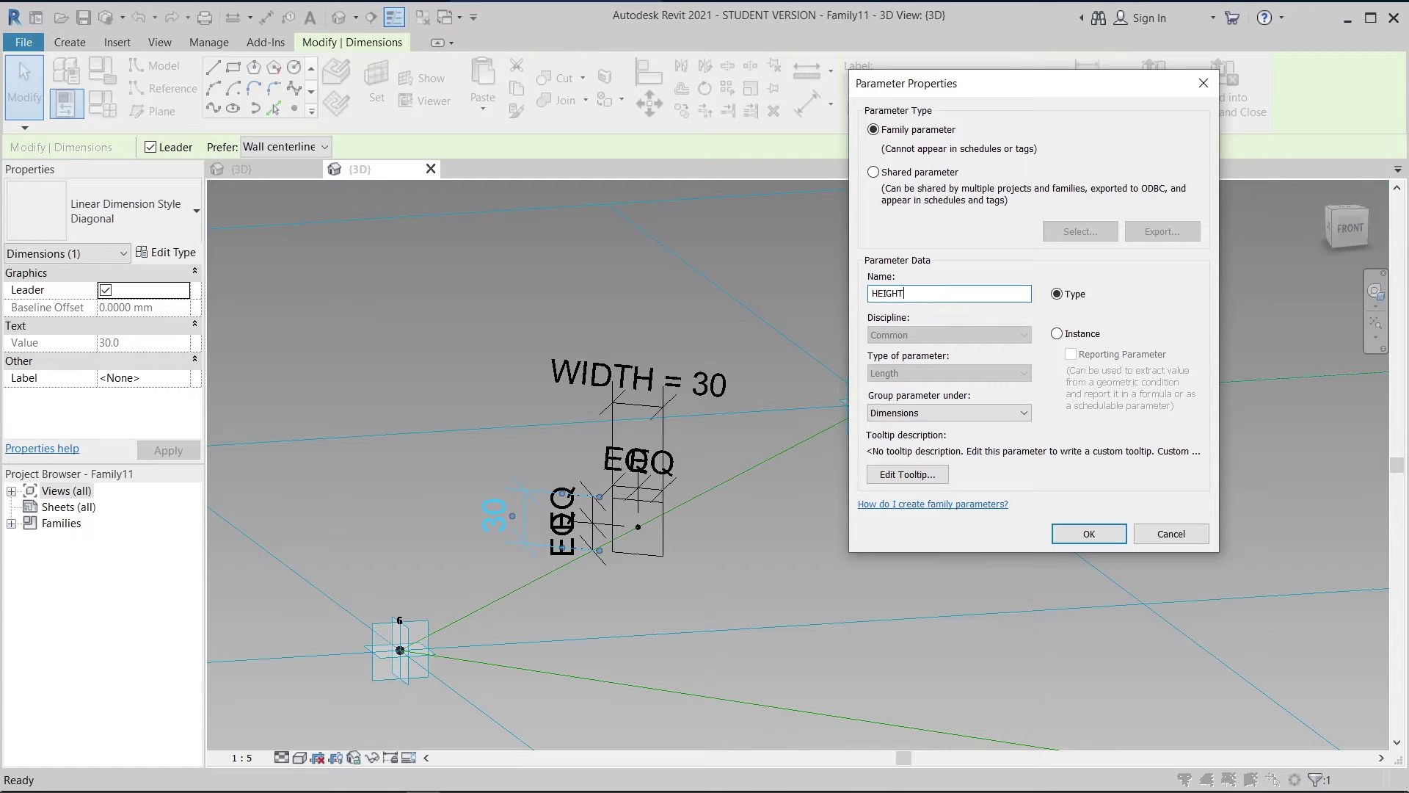
key(Return)
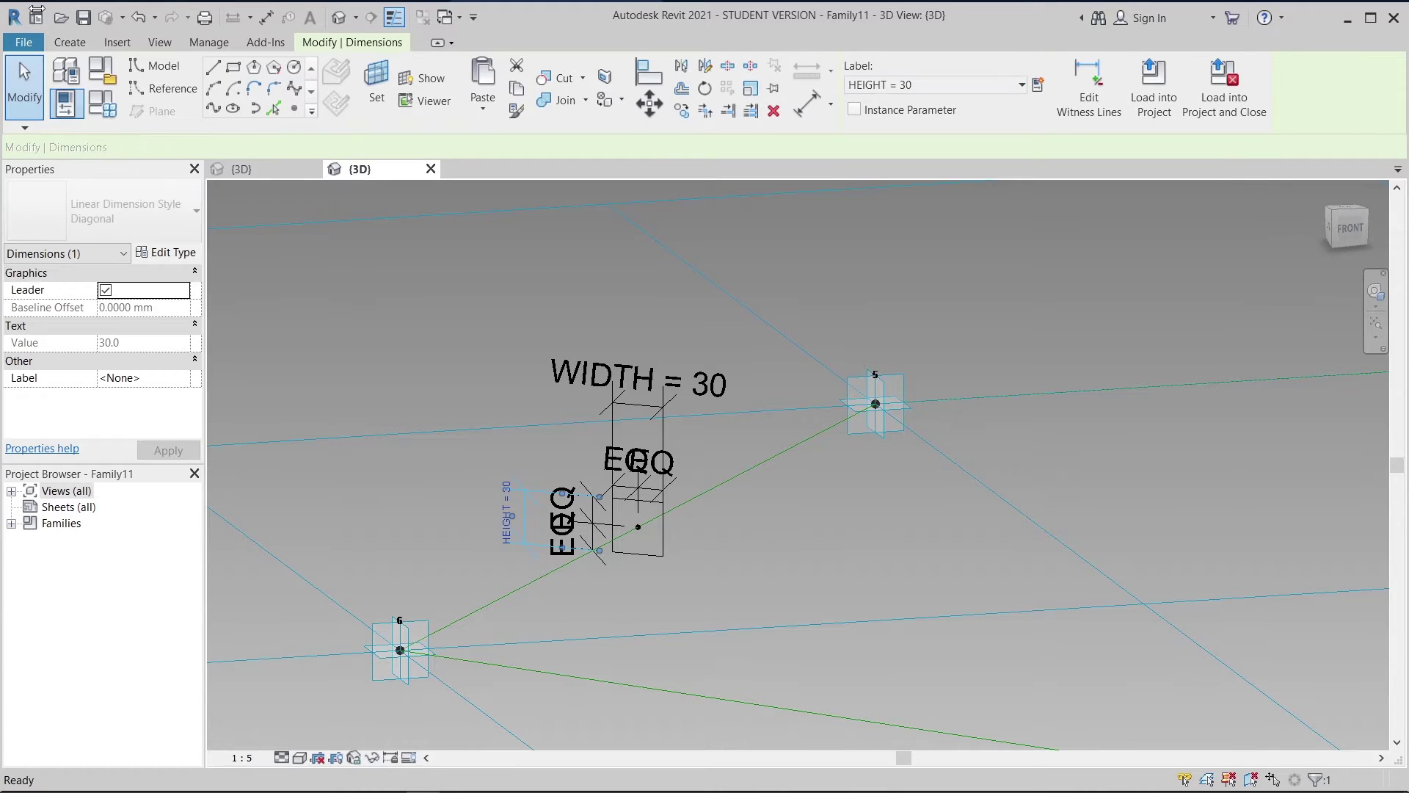
- Set the HEIGHT parameter to 80 and the WIDTH parameter to 100 in the family types and apply them
click(101, 116)
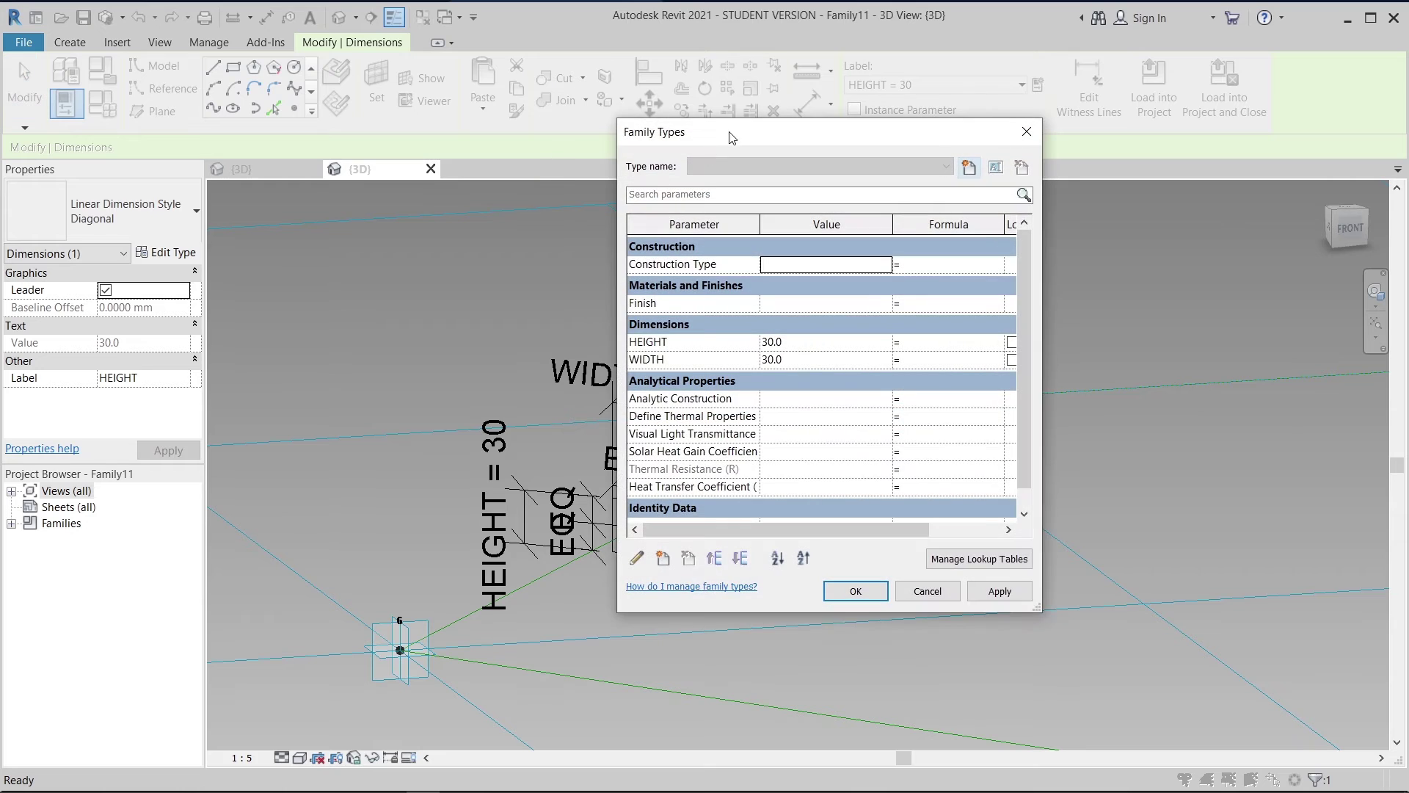
drag(731, 134, 940, 120)
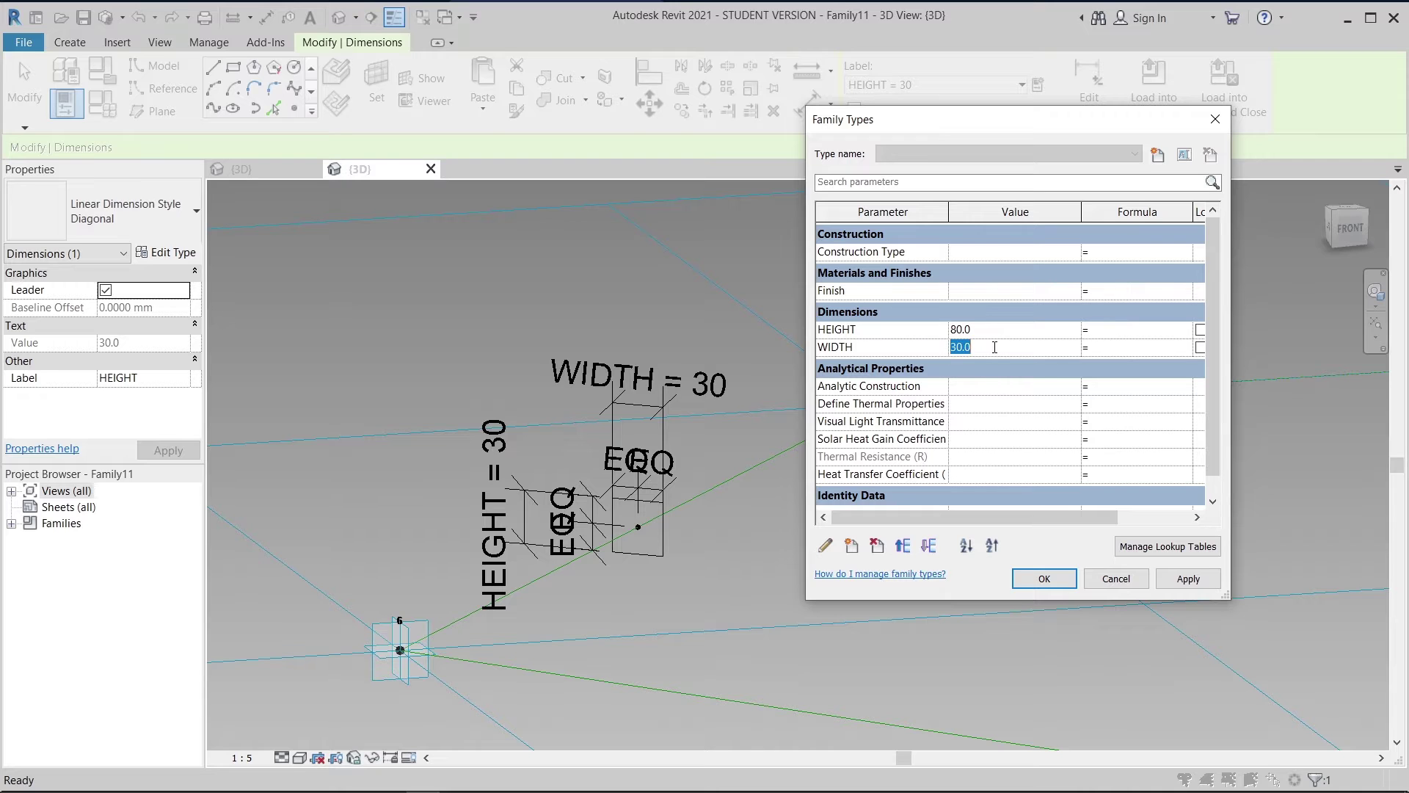
click(1189, 580)
click(1044, 579)
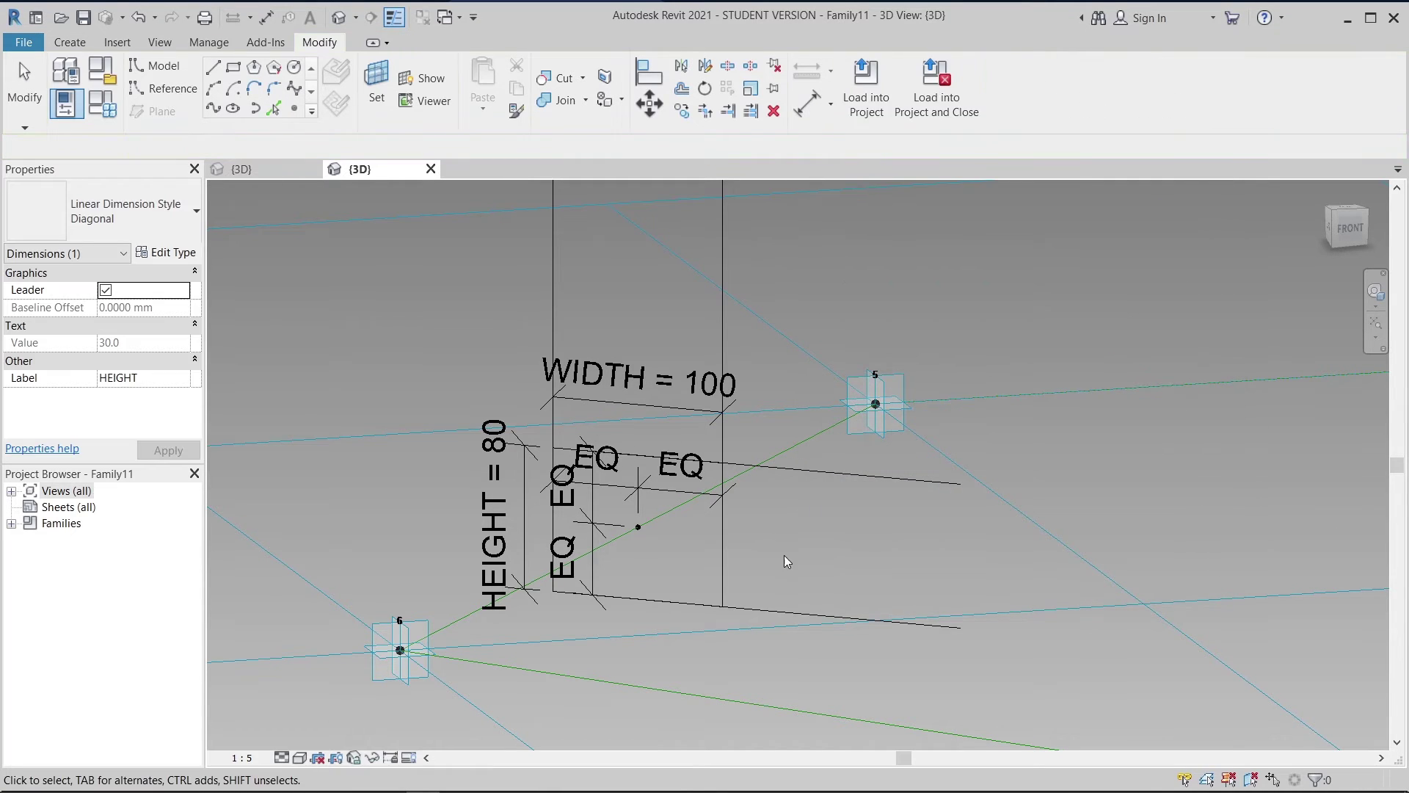
- Create a solid form by sweeping the rectangular profile along the hexagonal chain of reference lines
scroll(784, 555, down, 1)
mouse_move(784, 555)
shift+middle_down()
mouse_move(790, 573)
mouse_move(852, 563)
mouse_move(771, 566)
shift+middle_up()
key(Tab)
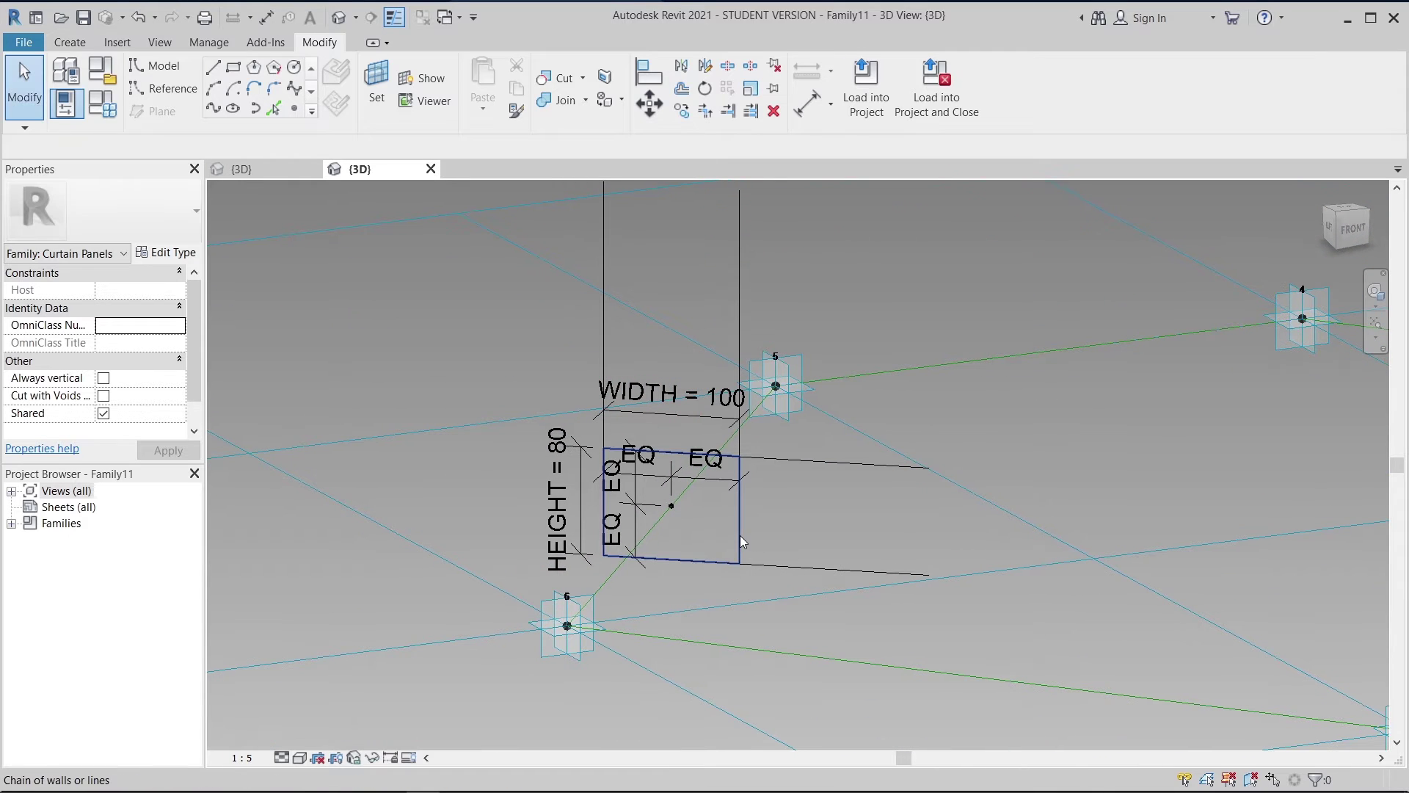
click(769, 395)
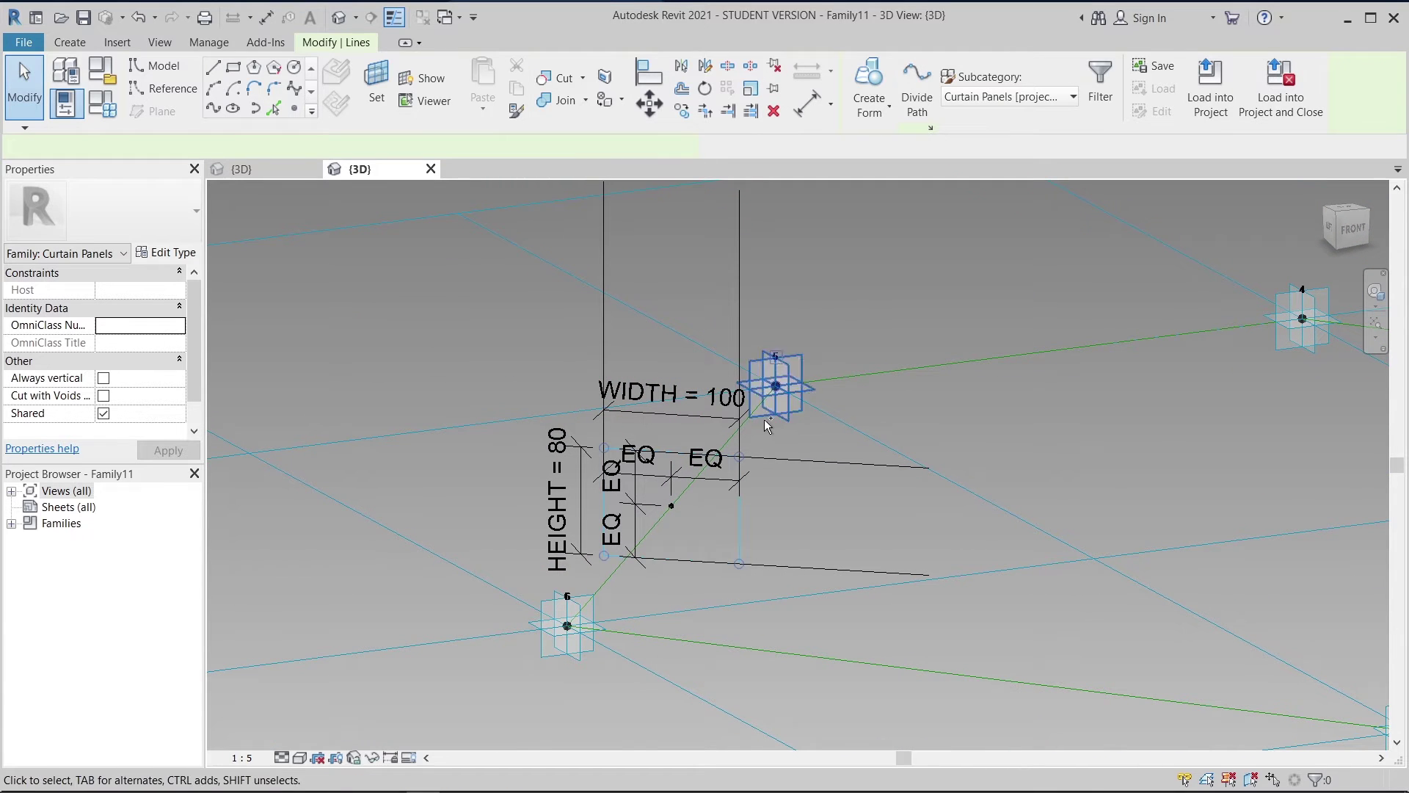
click(865, 118)
click(870, 141)
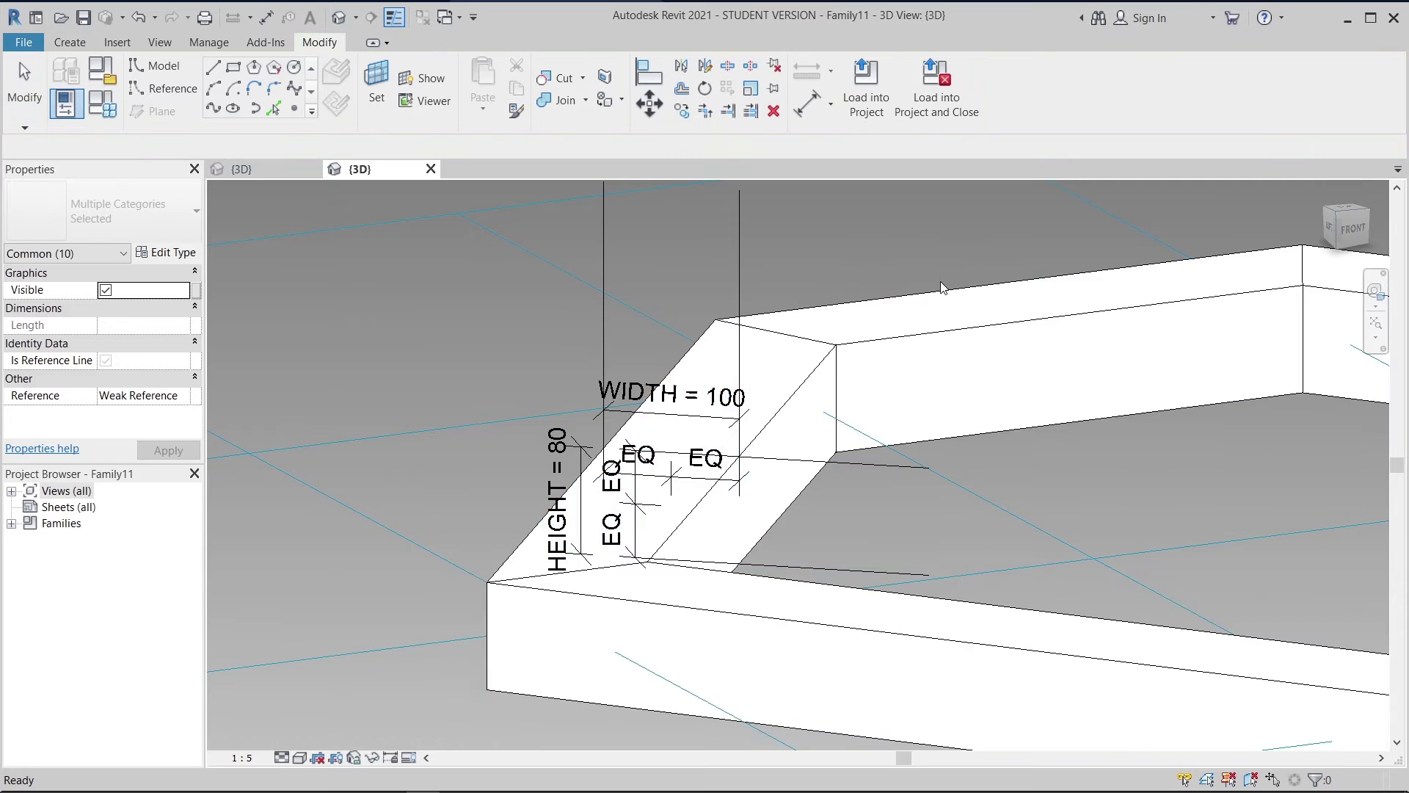
scroll(945, 294, down, 5)
key(Escape)
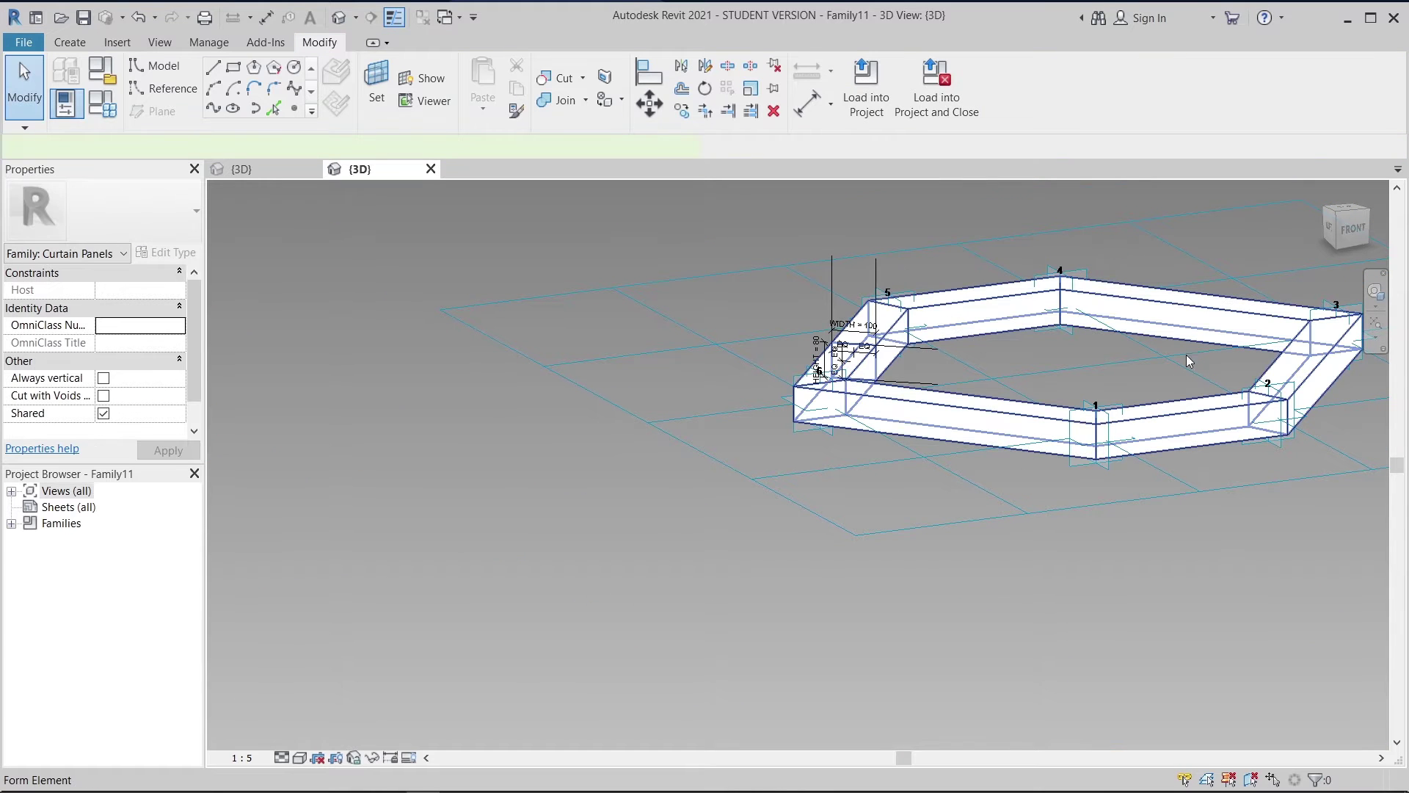
- Create a new material named Hexagon for the swept hexagonal frame form
click(1186, 355)
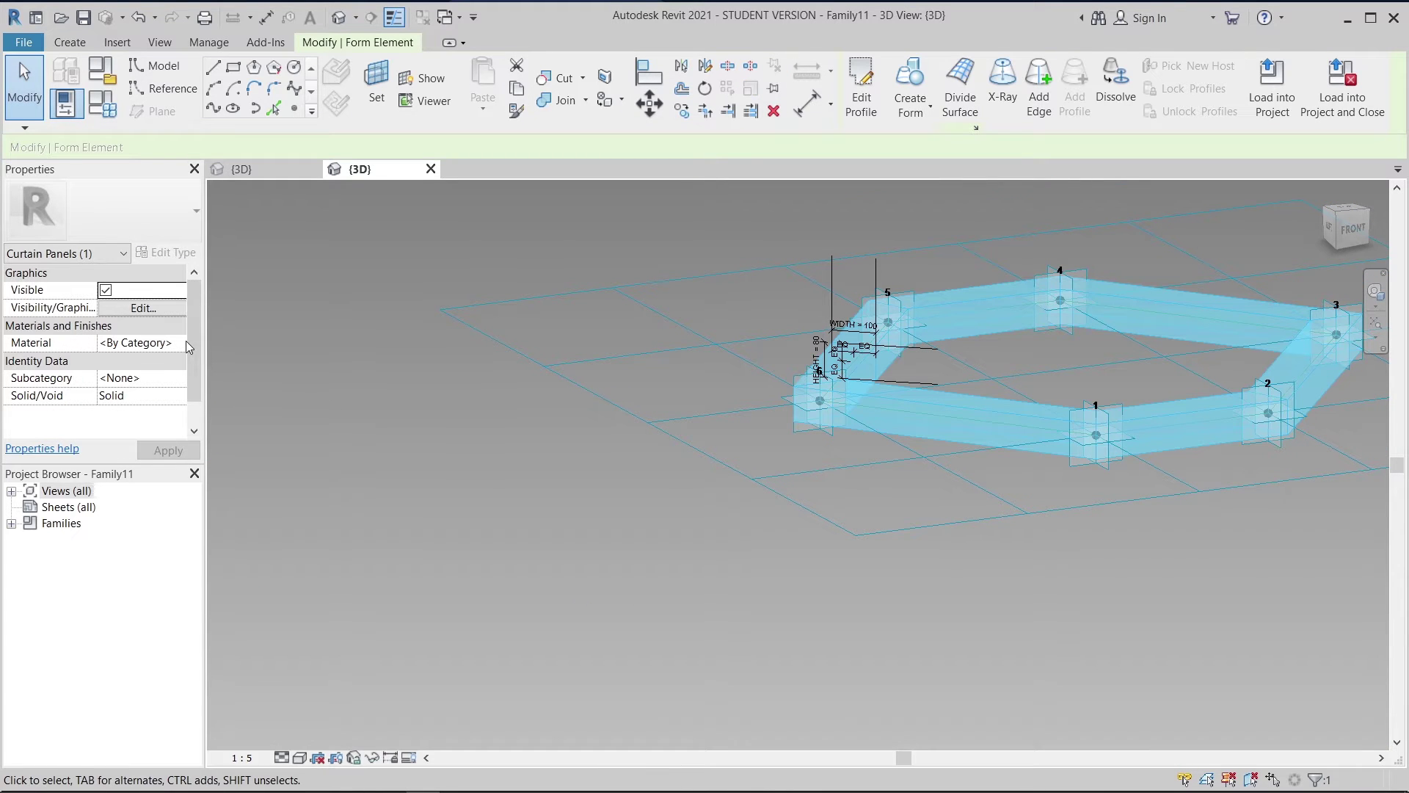
click(177, 344)
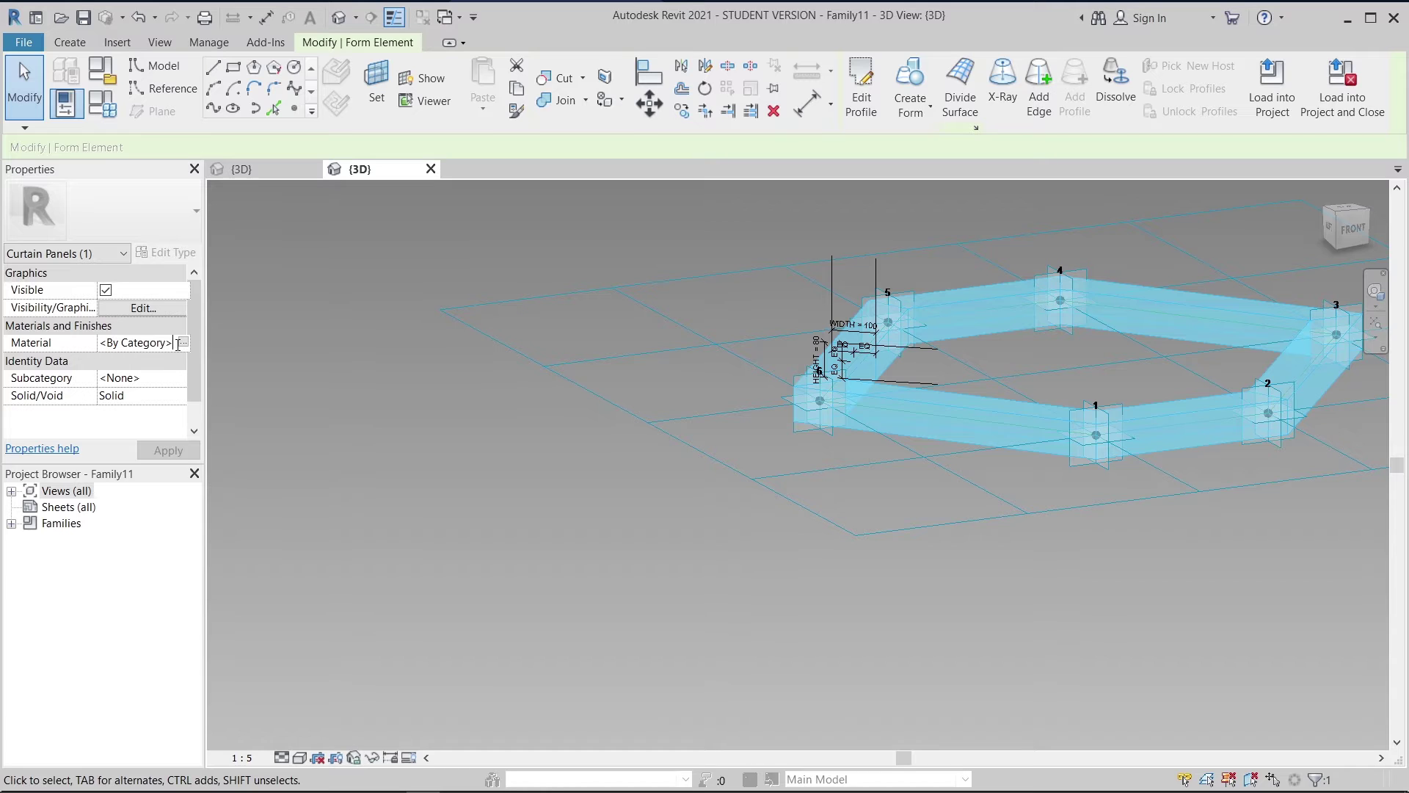
click(183, 342)
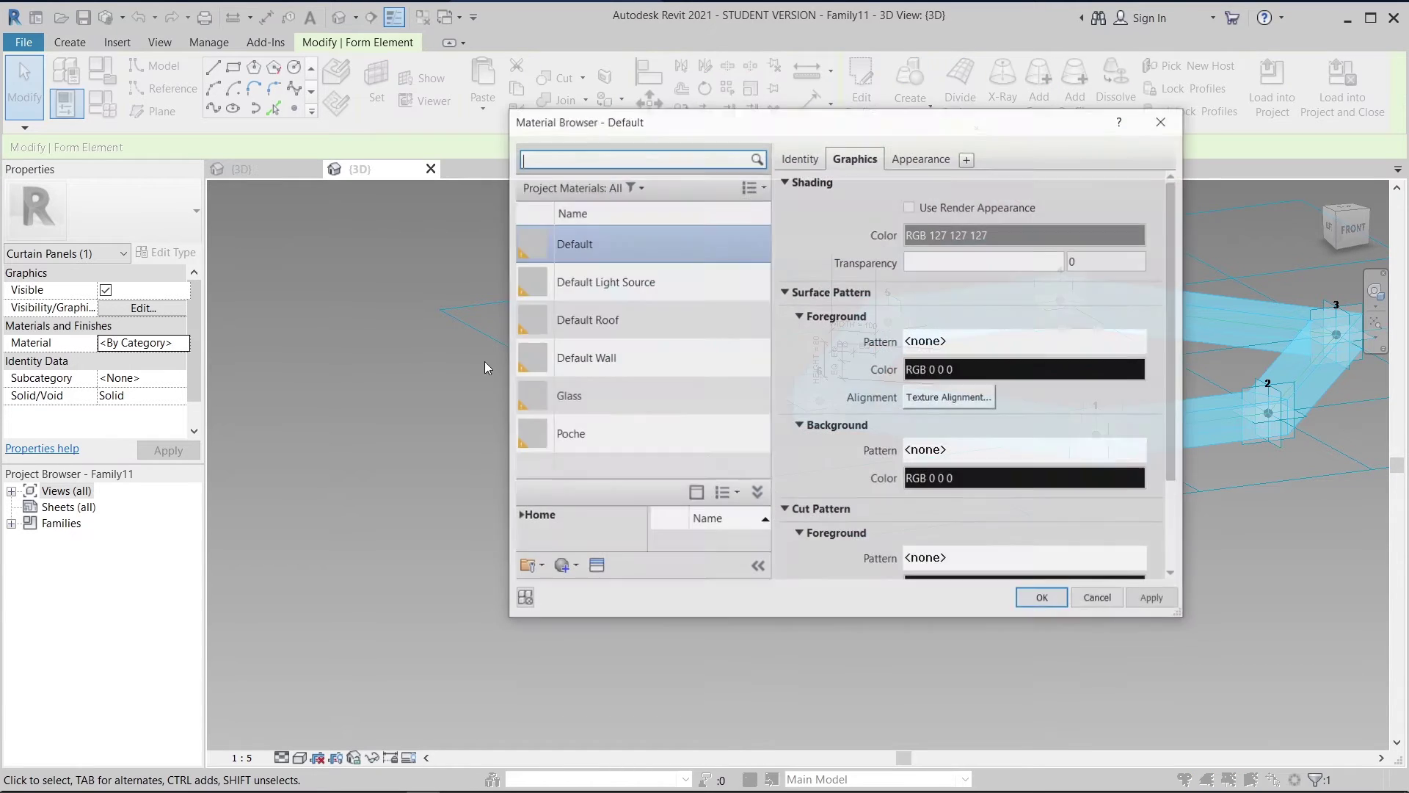
click(558, 569)
click(584, 594)
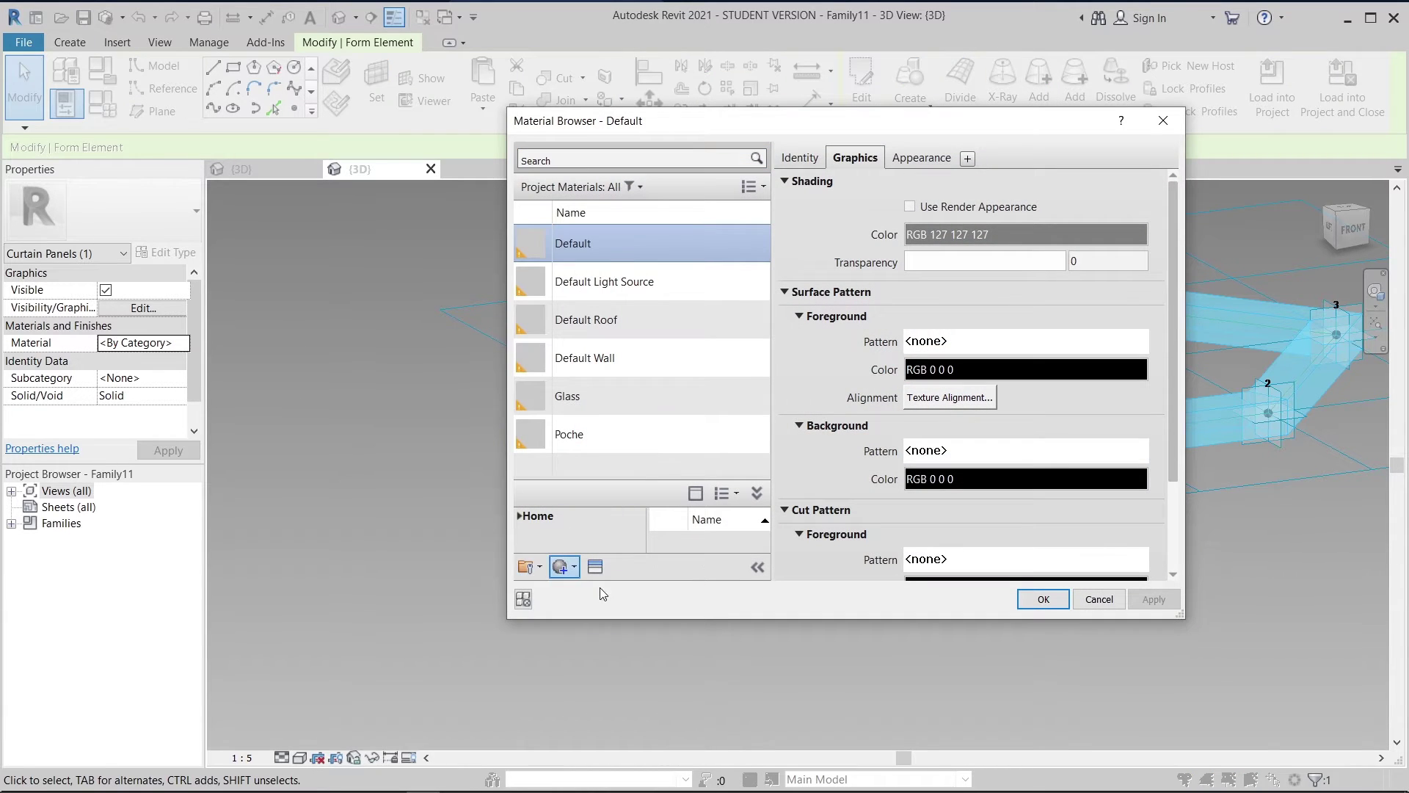
right_click(606, 306)
click(642, 351)
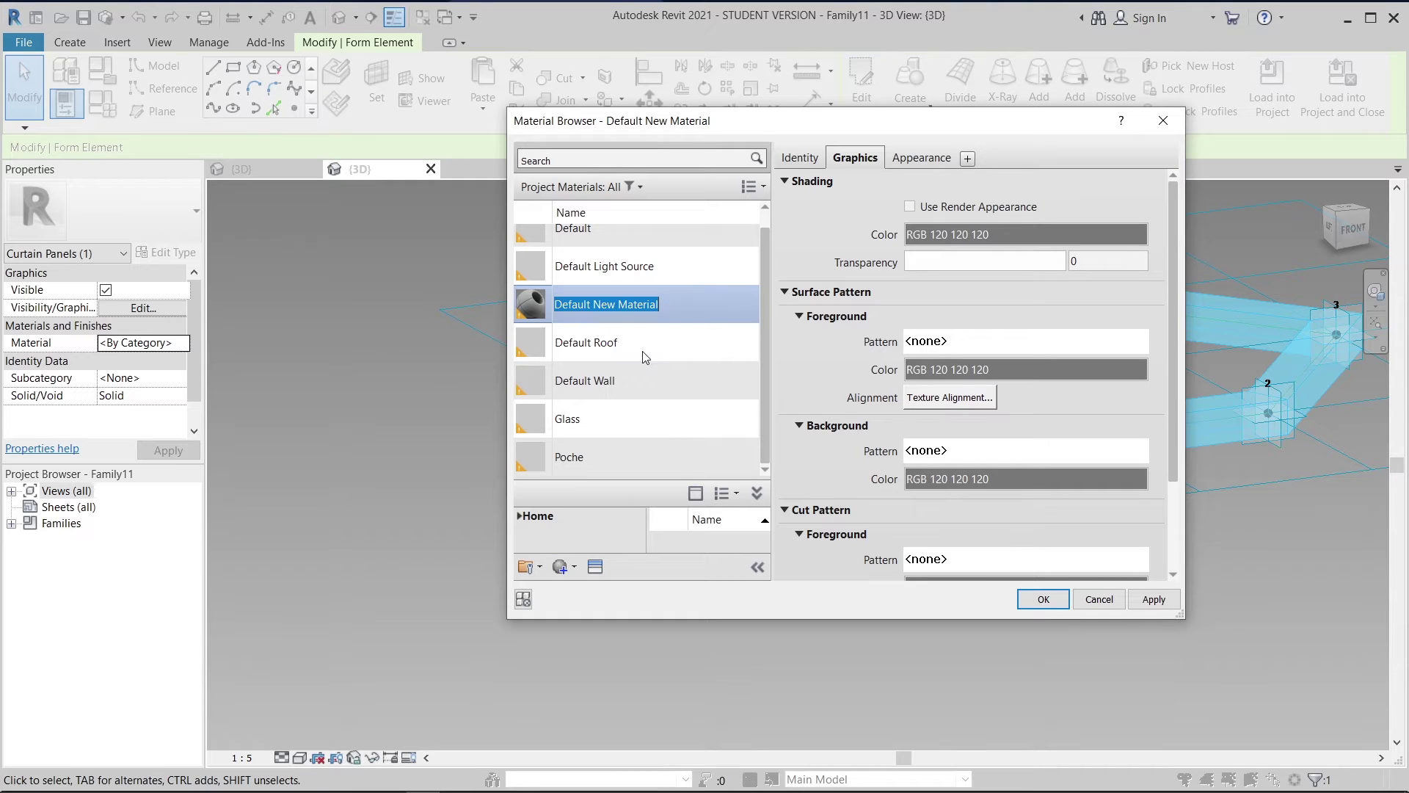
text(h)
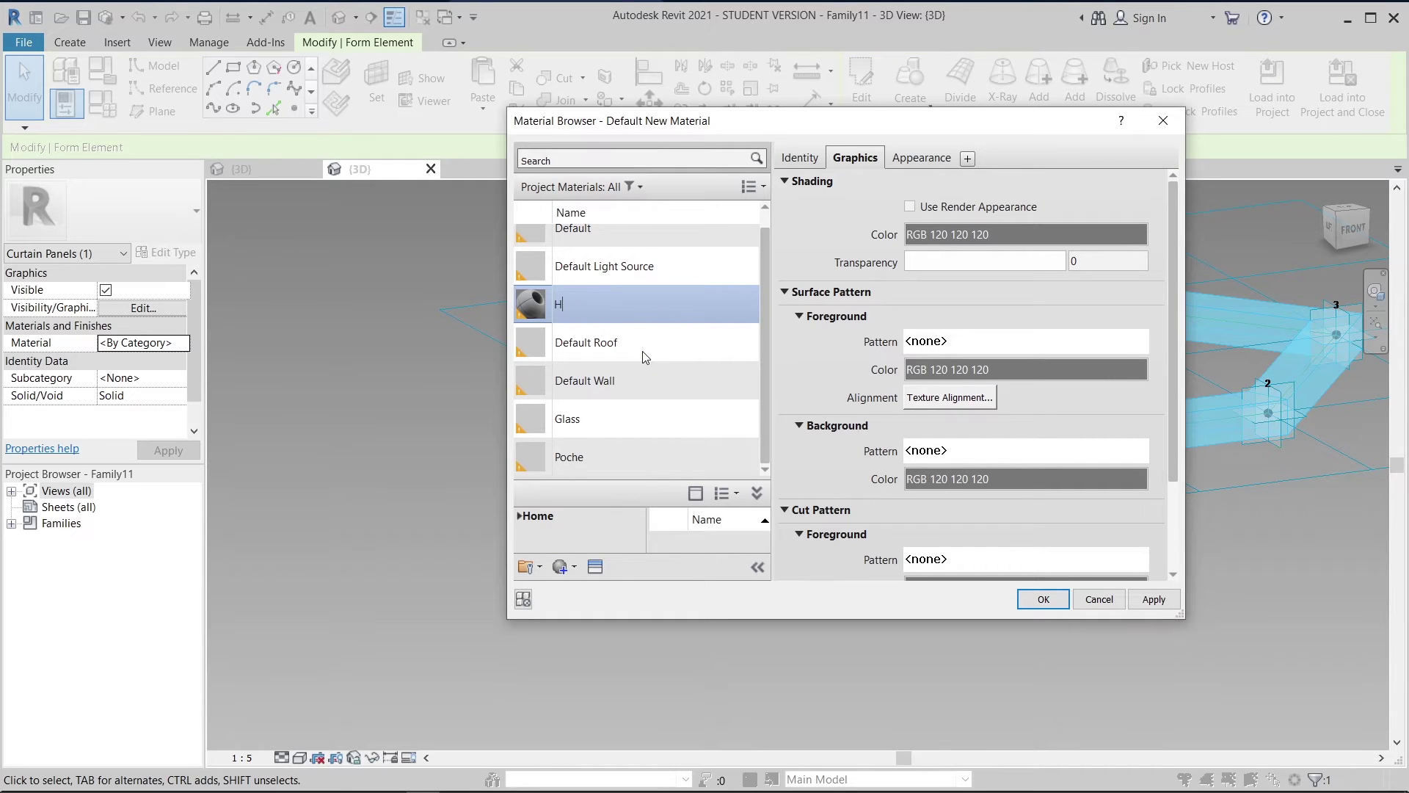
text(exagon)
key(Return)
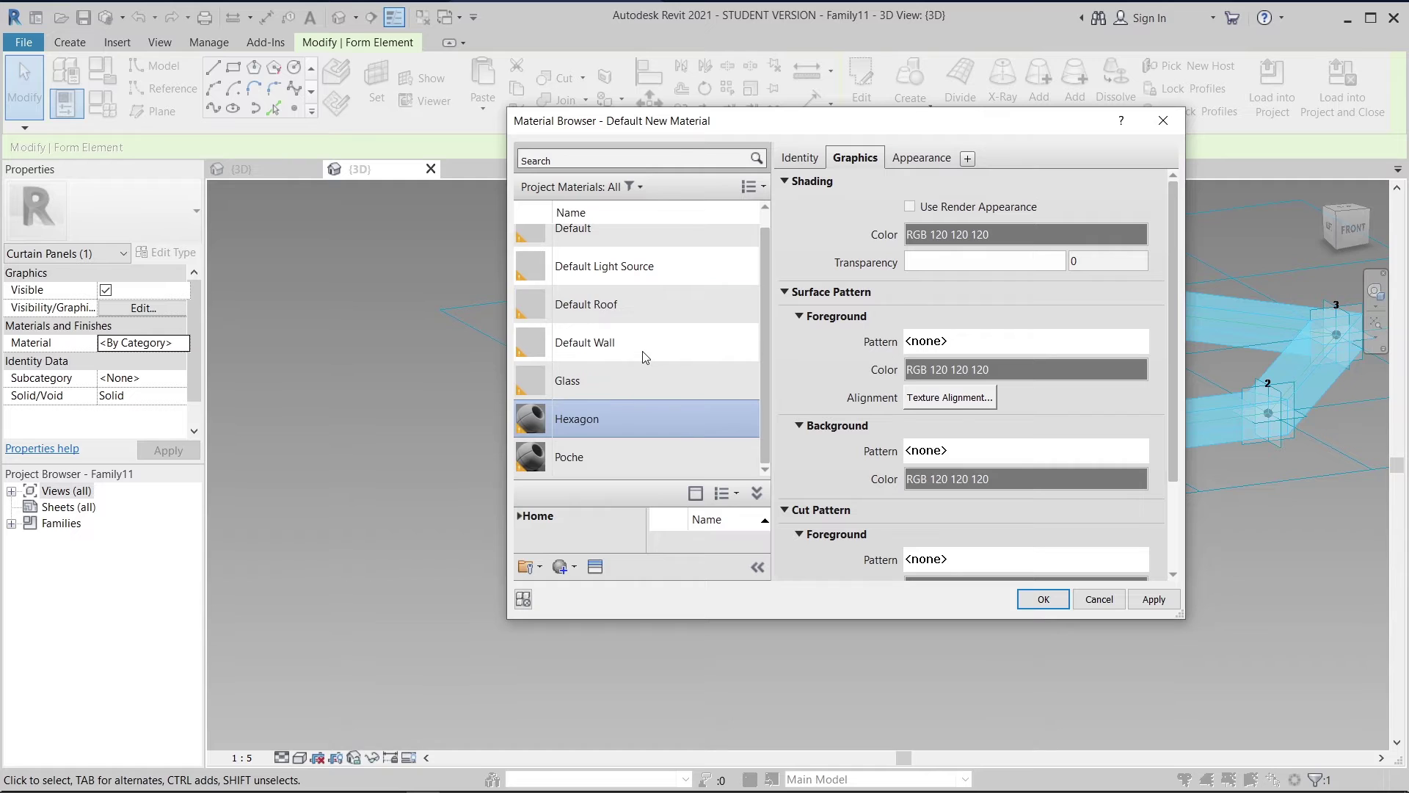
- Give the Hexagon material the Oak - Glossy wood appearance and assign the material to the frame form
click(596, 568)
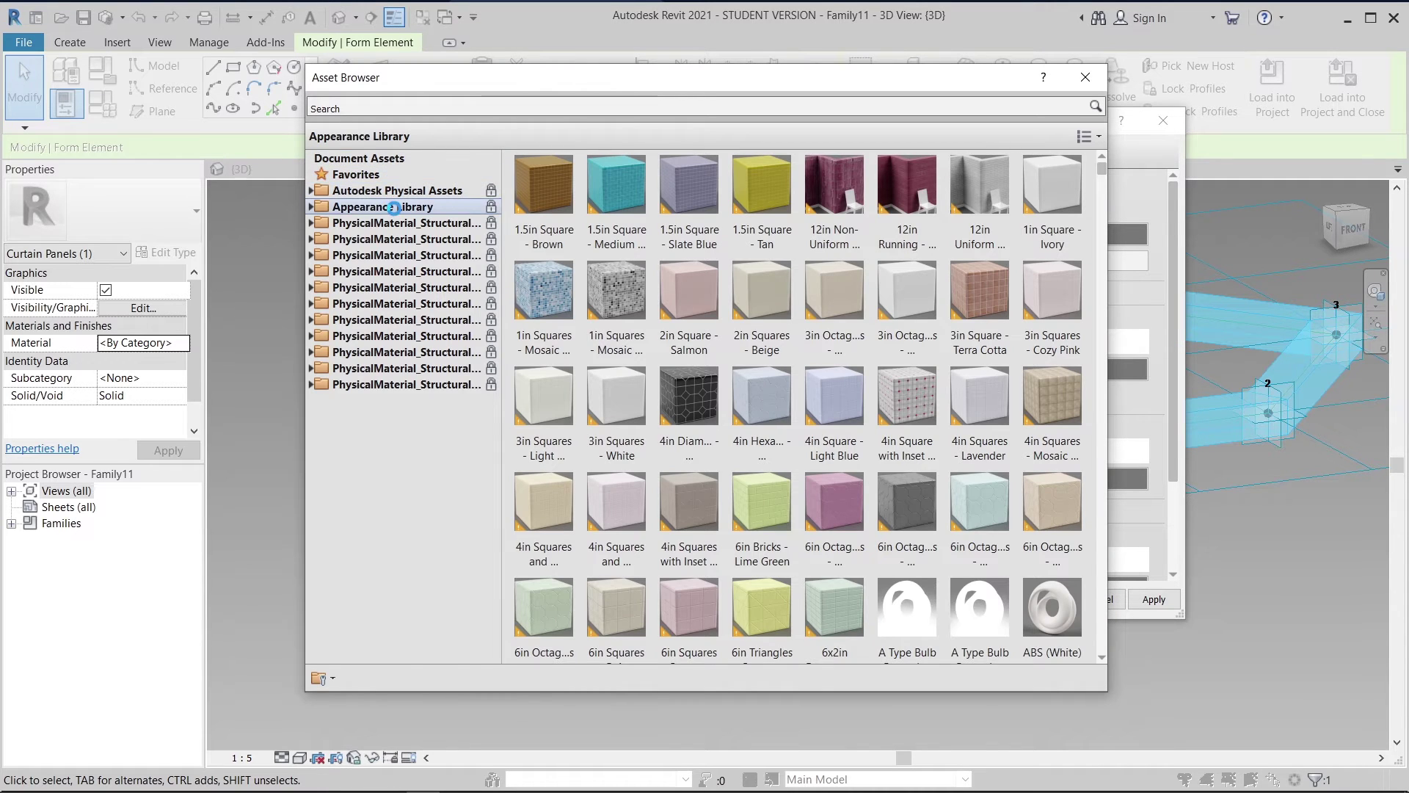
click(395, 207)
double_click(355, 594)
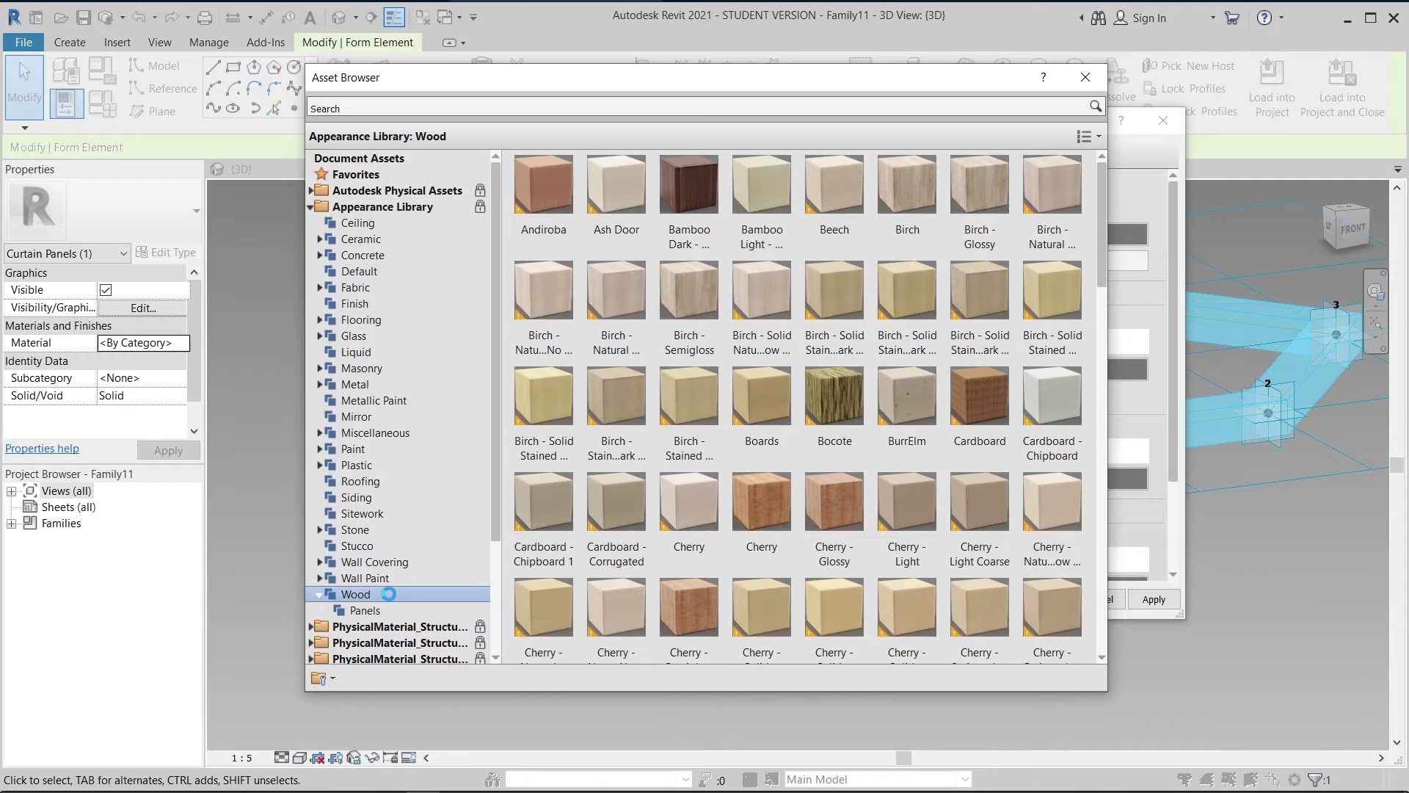
scroll(953, 462, down, 5)
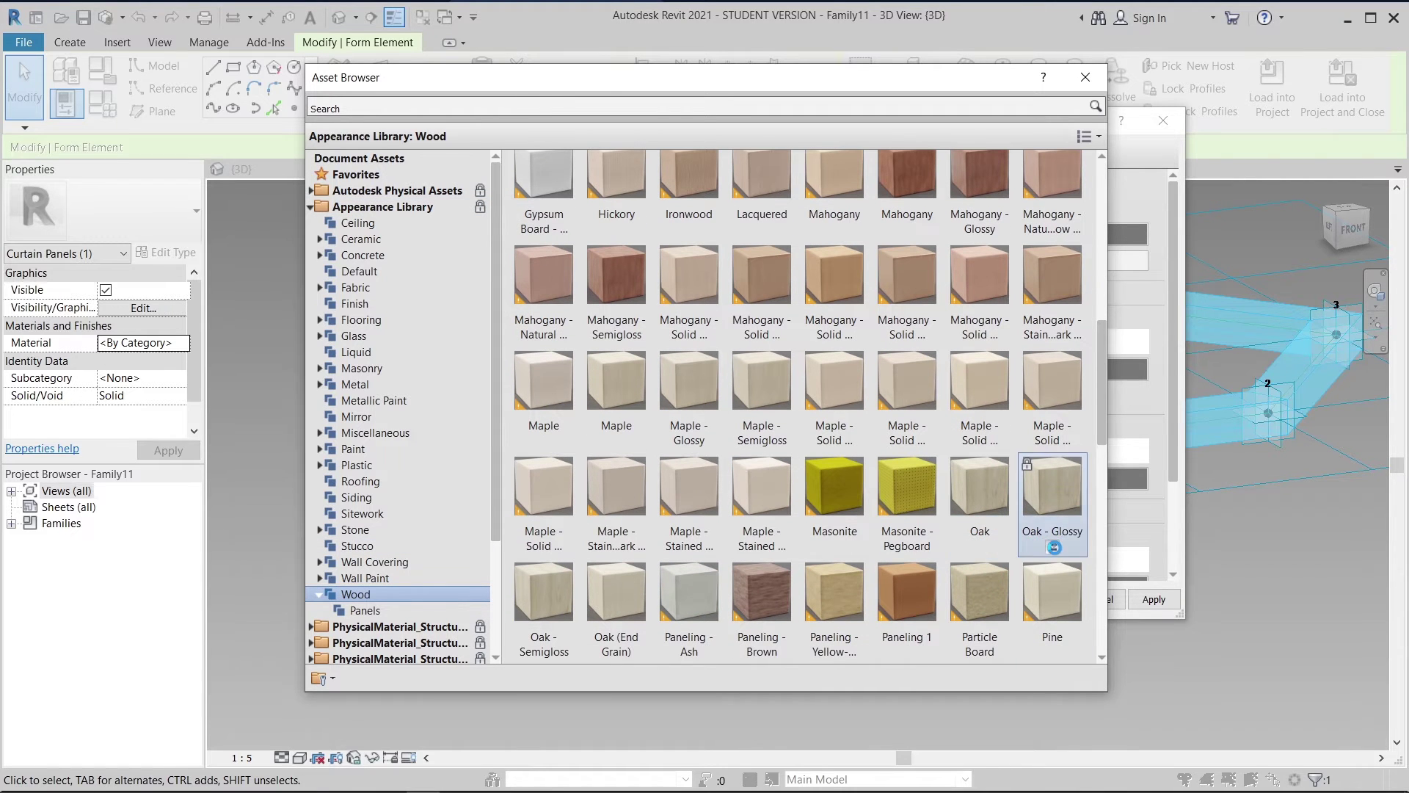
click(1052, 546)
click(1085, 77)
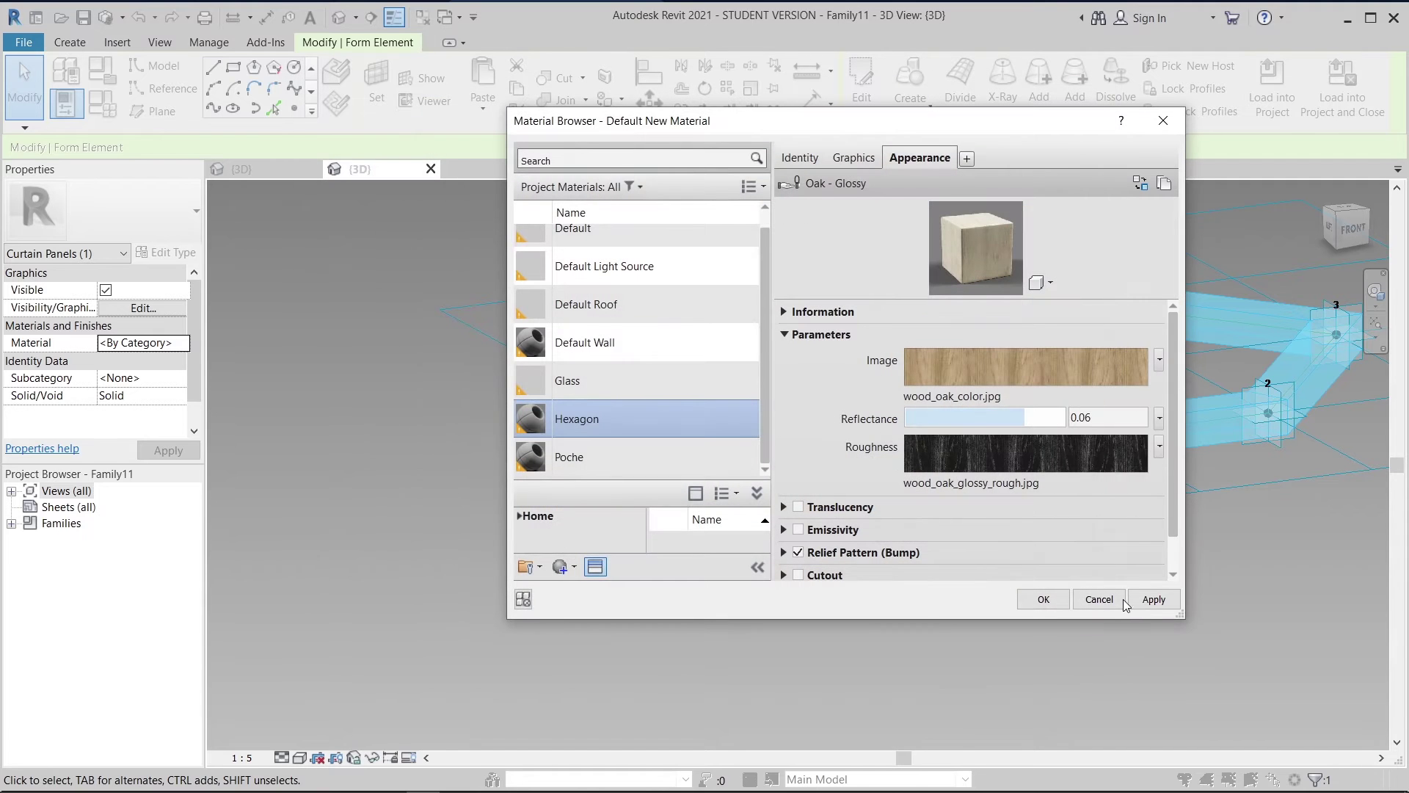
click(1041, 600)
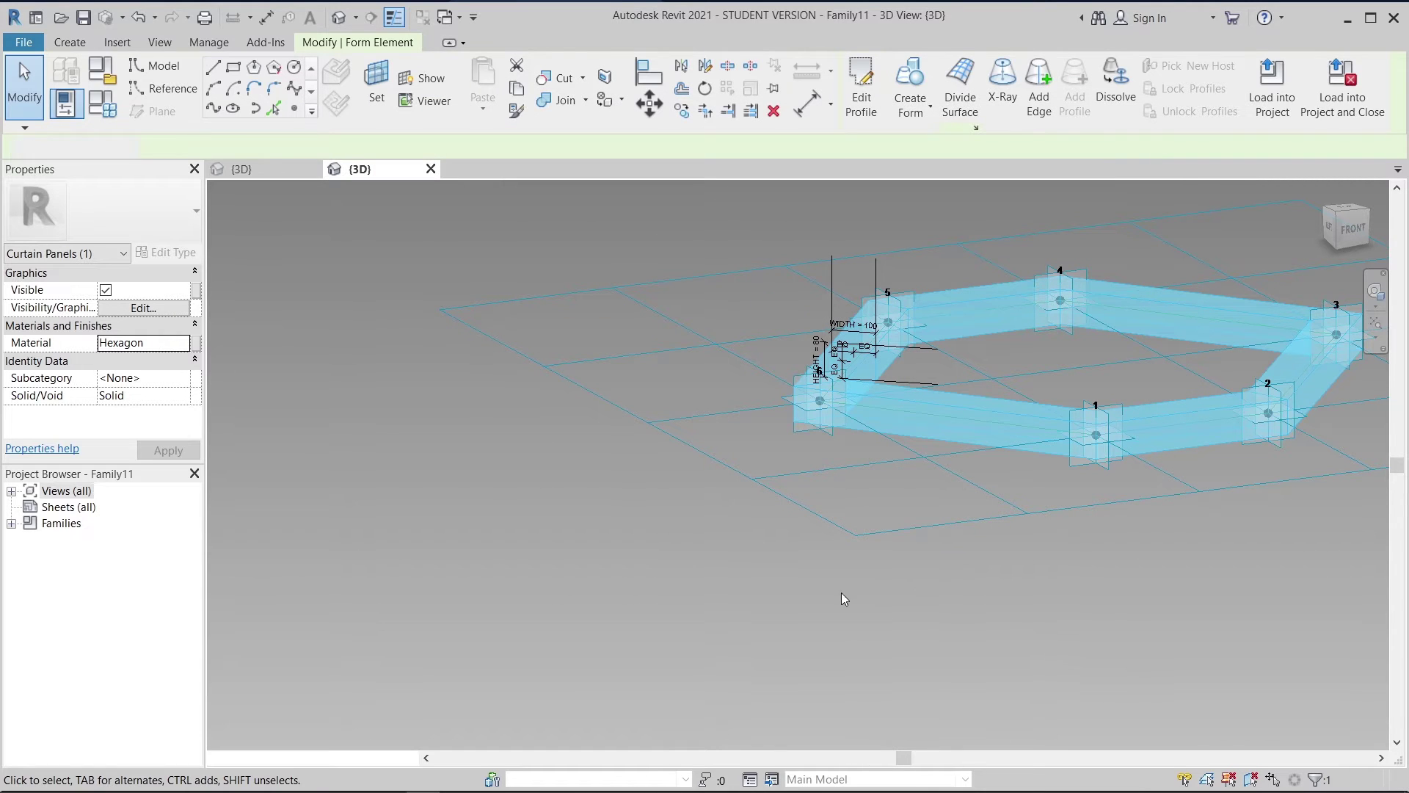
- Load the panel family into the mass family and apply the Hexagon: Family11 component to the divided surface
click(842, 593)
scroll(842, 593, down, 2)
shift+middle_drag(842, 596, 847, 641)
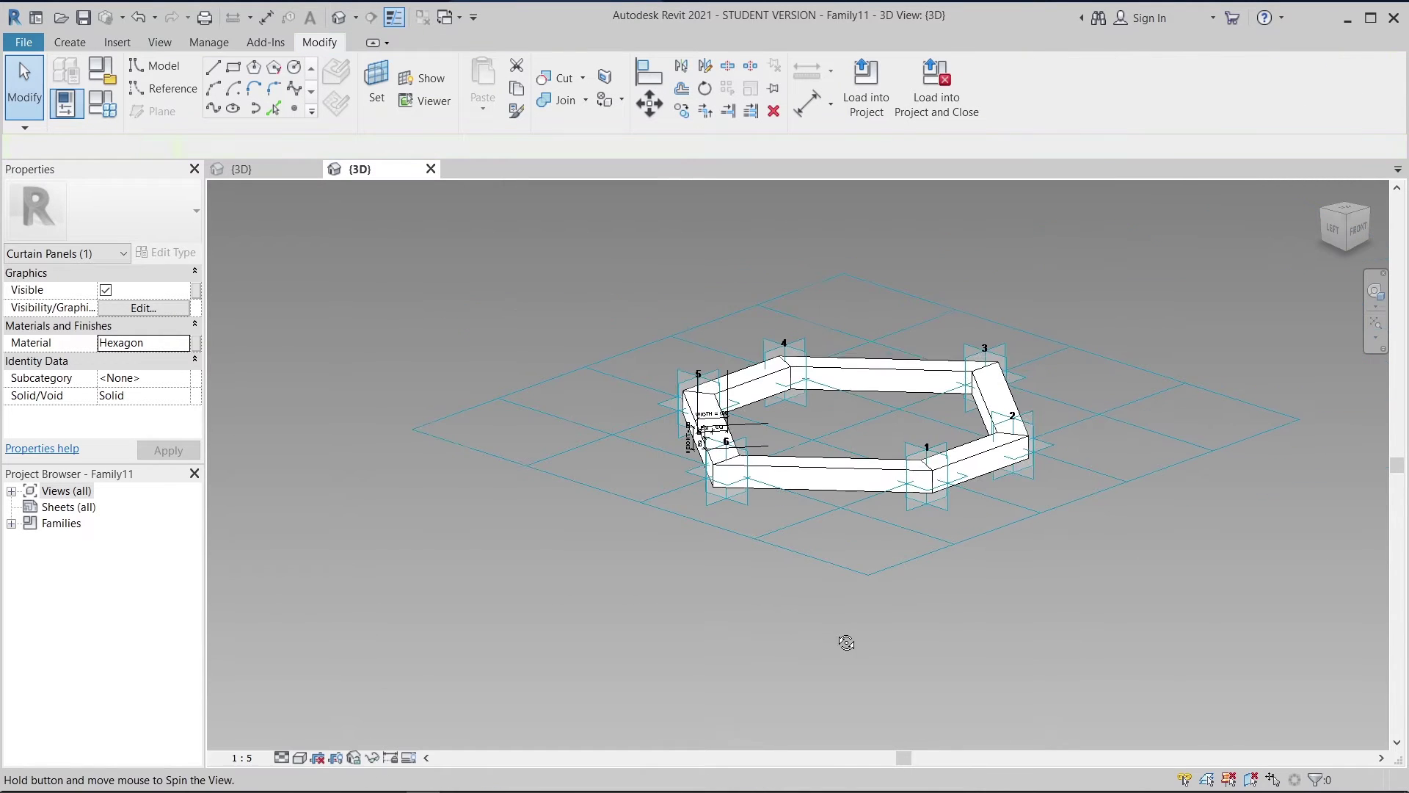
click(867, 116)
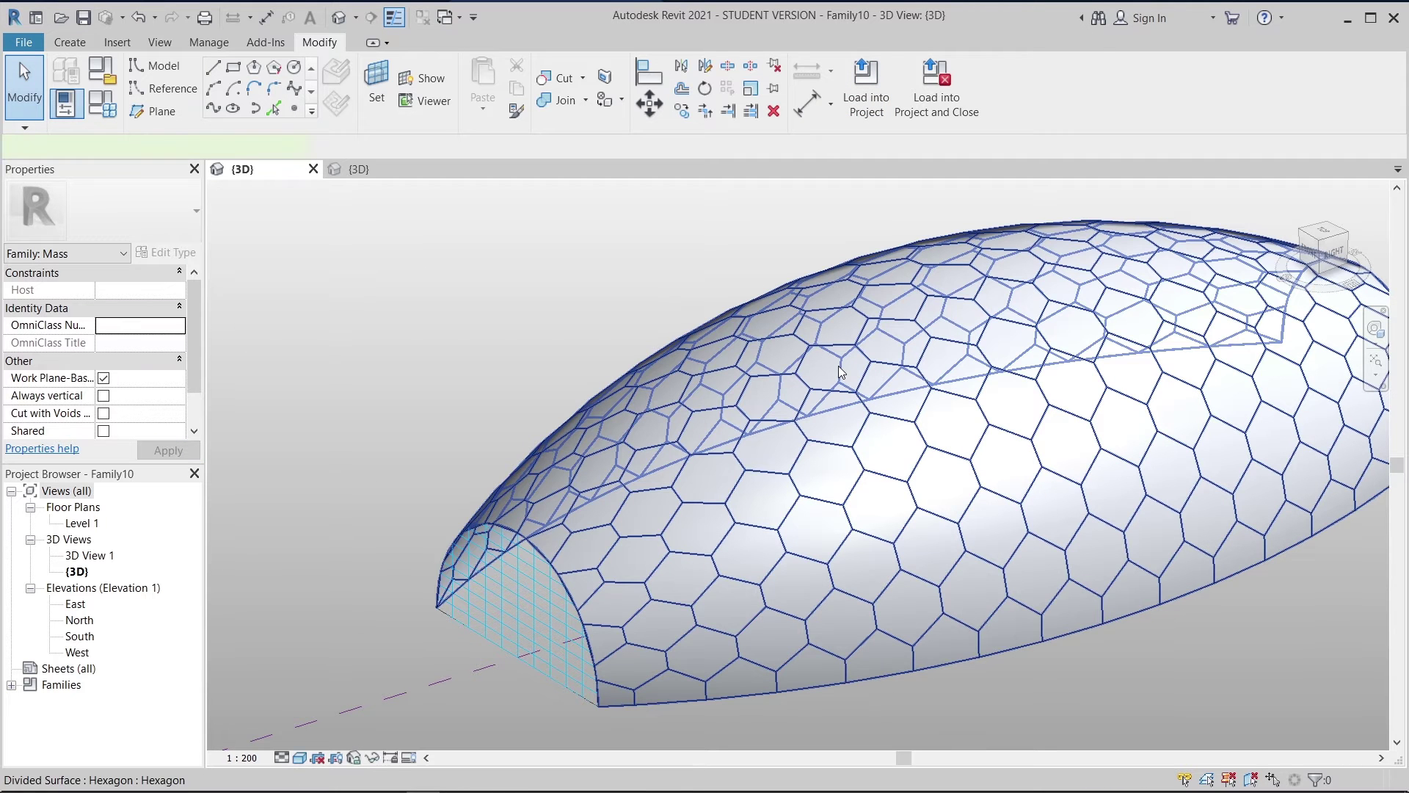
click(1149, 506)
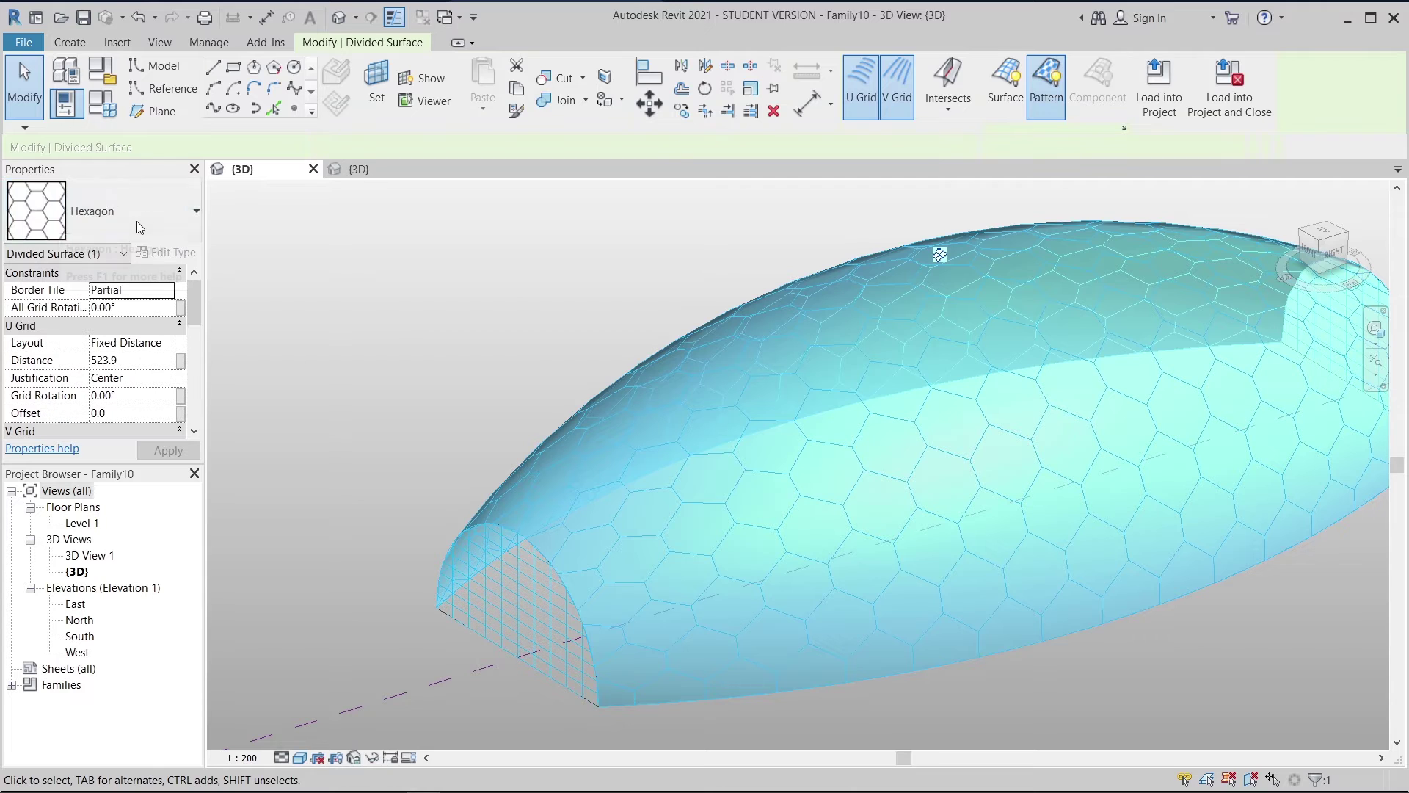
click(137, 222)
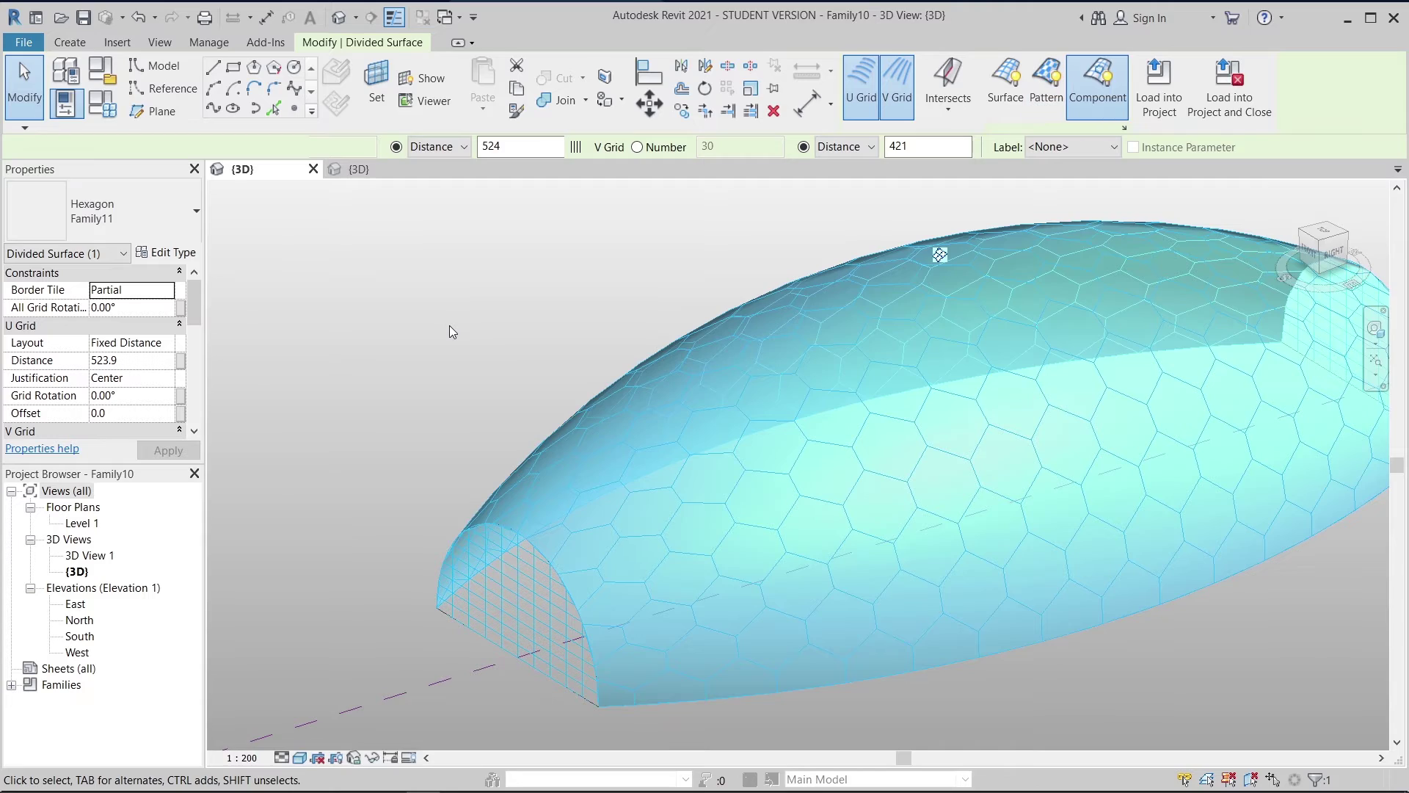
click(454, 327)
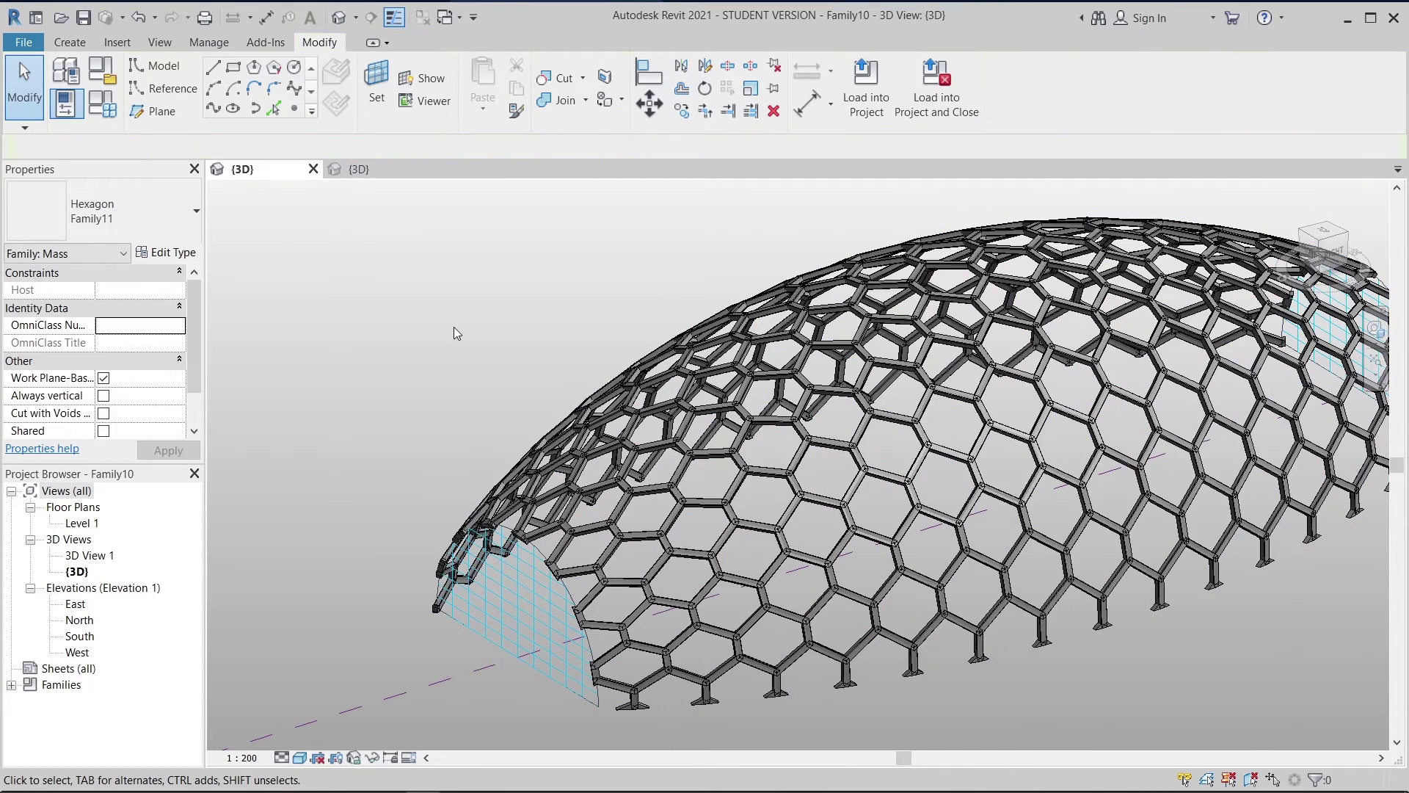
- Create a new project from a different template than the Imperial-Construction Template
scroll(453, 328, down, 3)
middle_drag(492, 324, 492, 401)
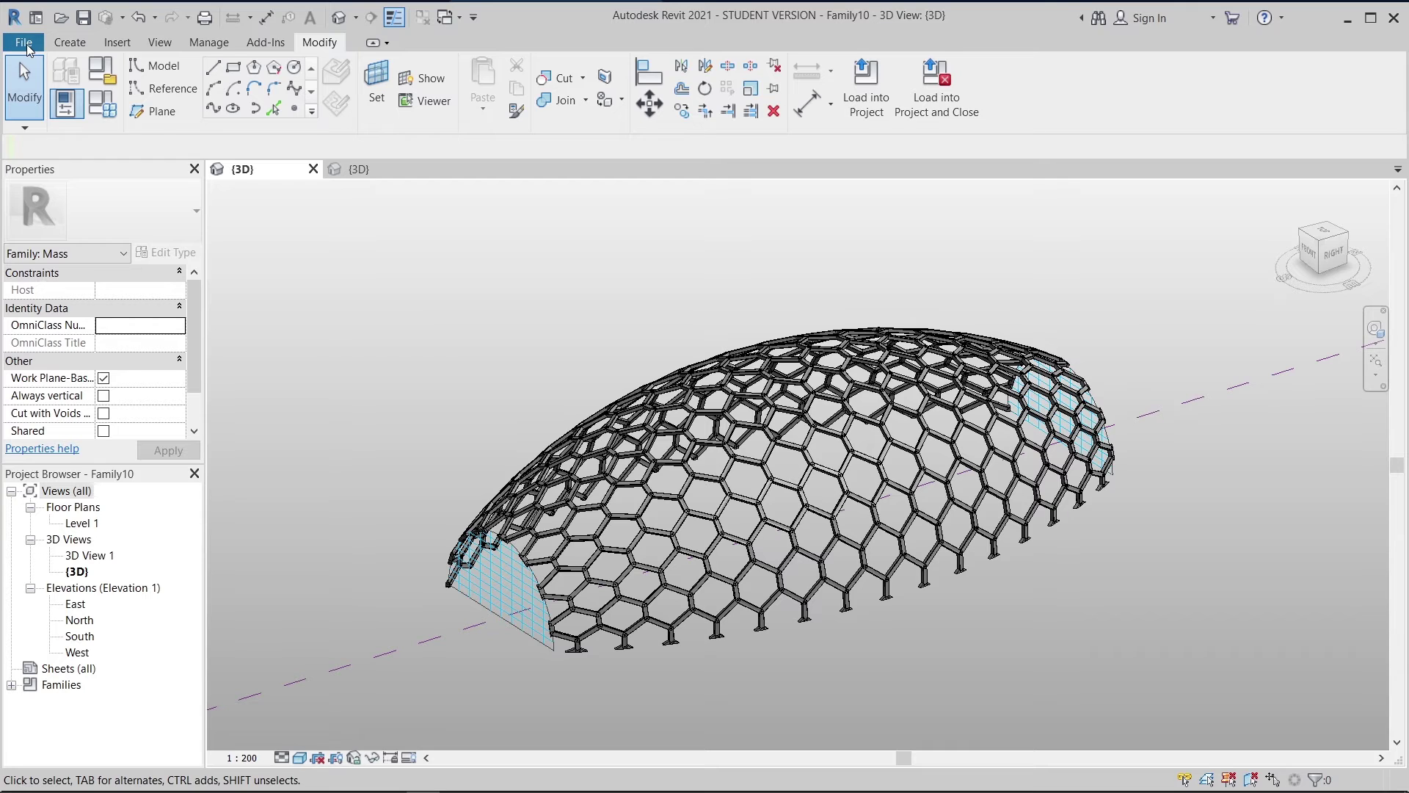
key(ctrl+n)
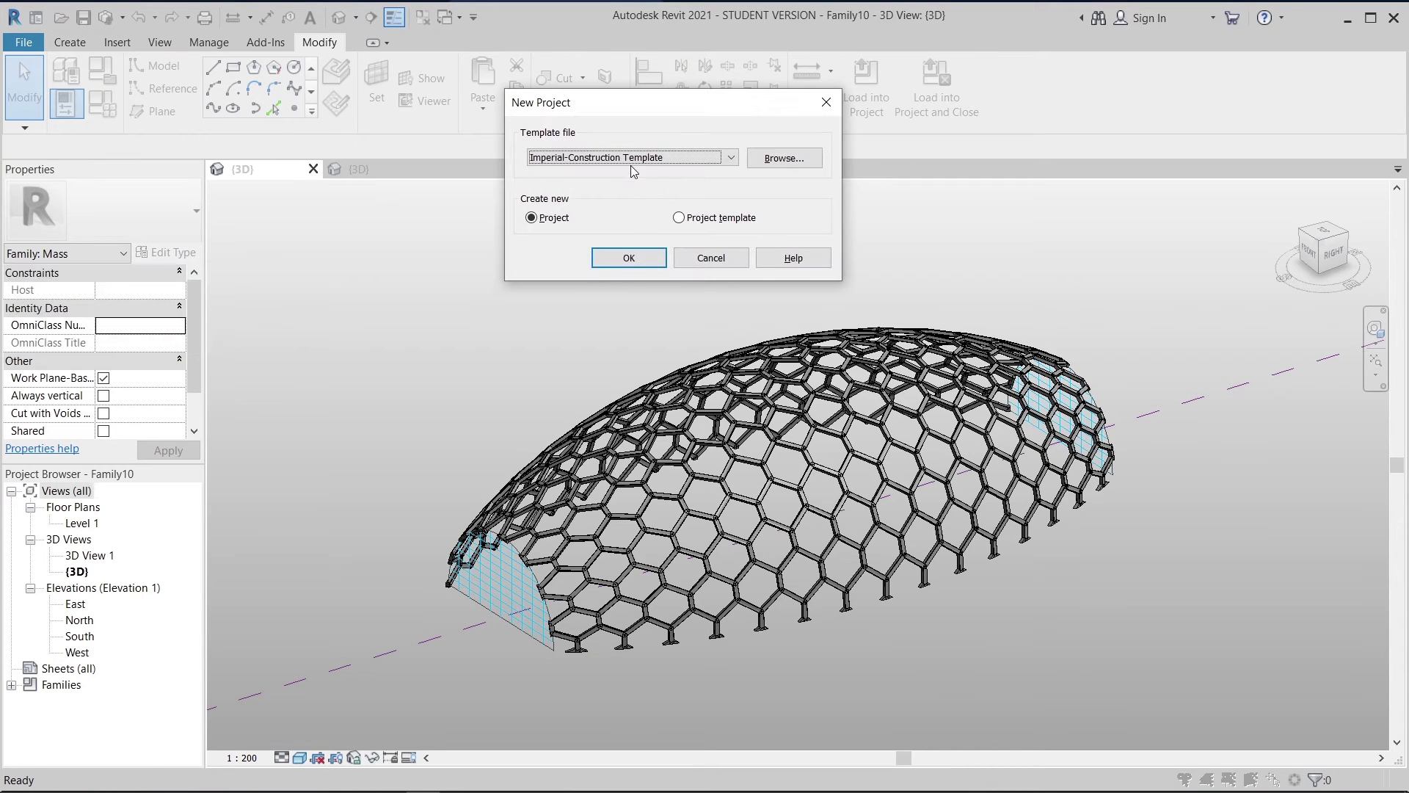
click(630, 160)
click(602, 243)
click(621, 261)
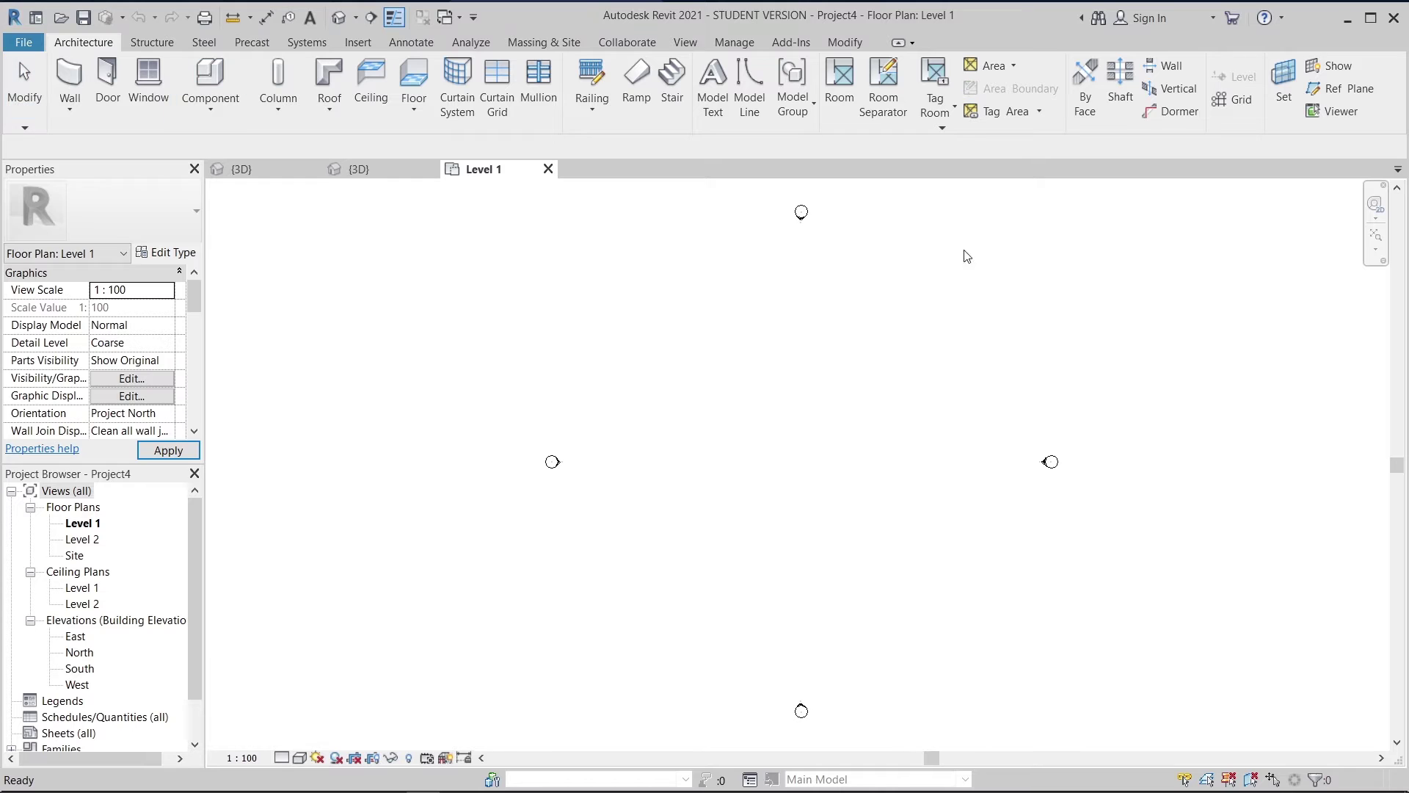
middle_drag(875, 474, 802, 458)
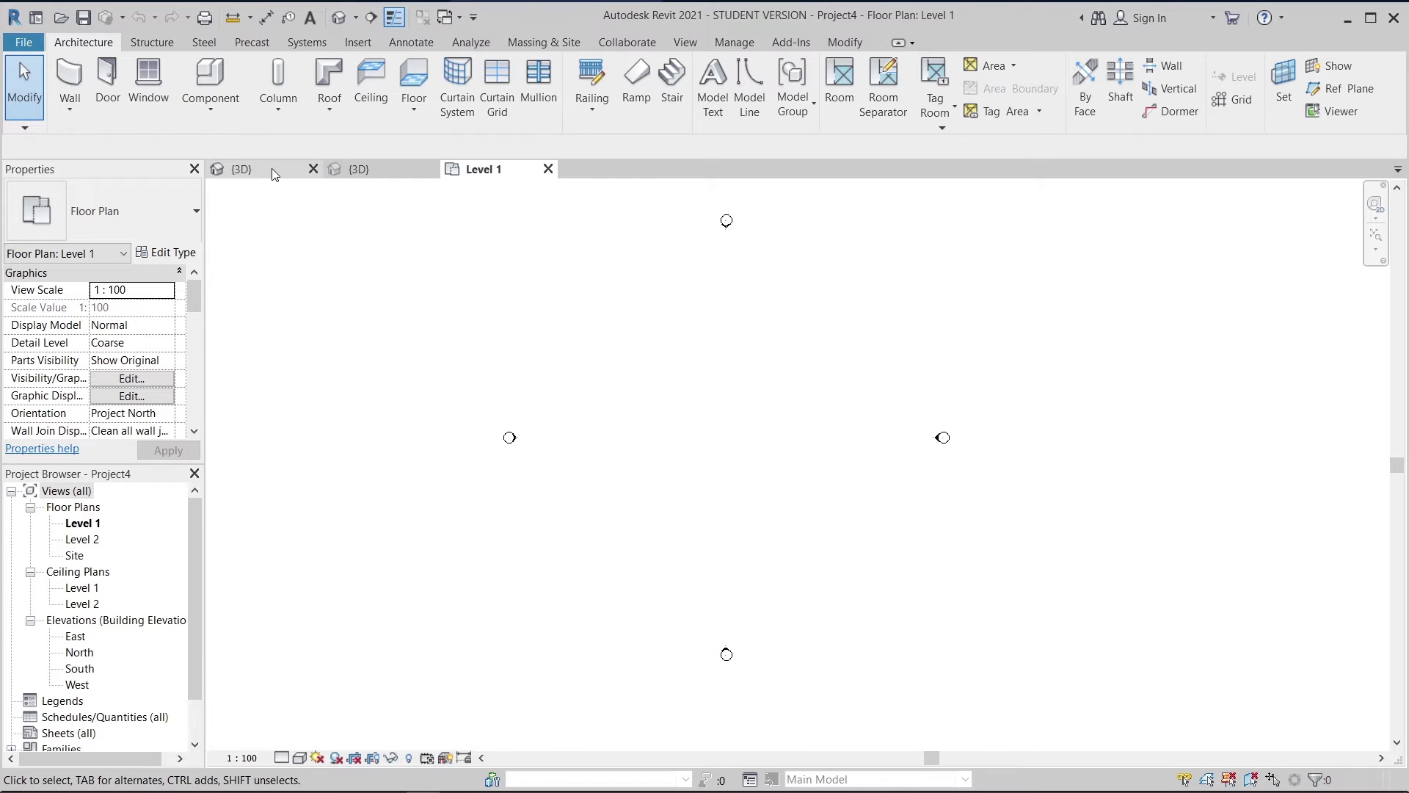
- Load the Family10 mass into Project4 only and place it on Level 1 between the elevation markers
click(241, 170)
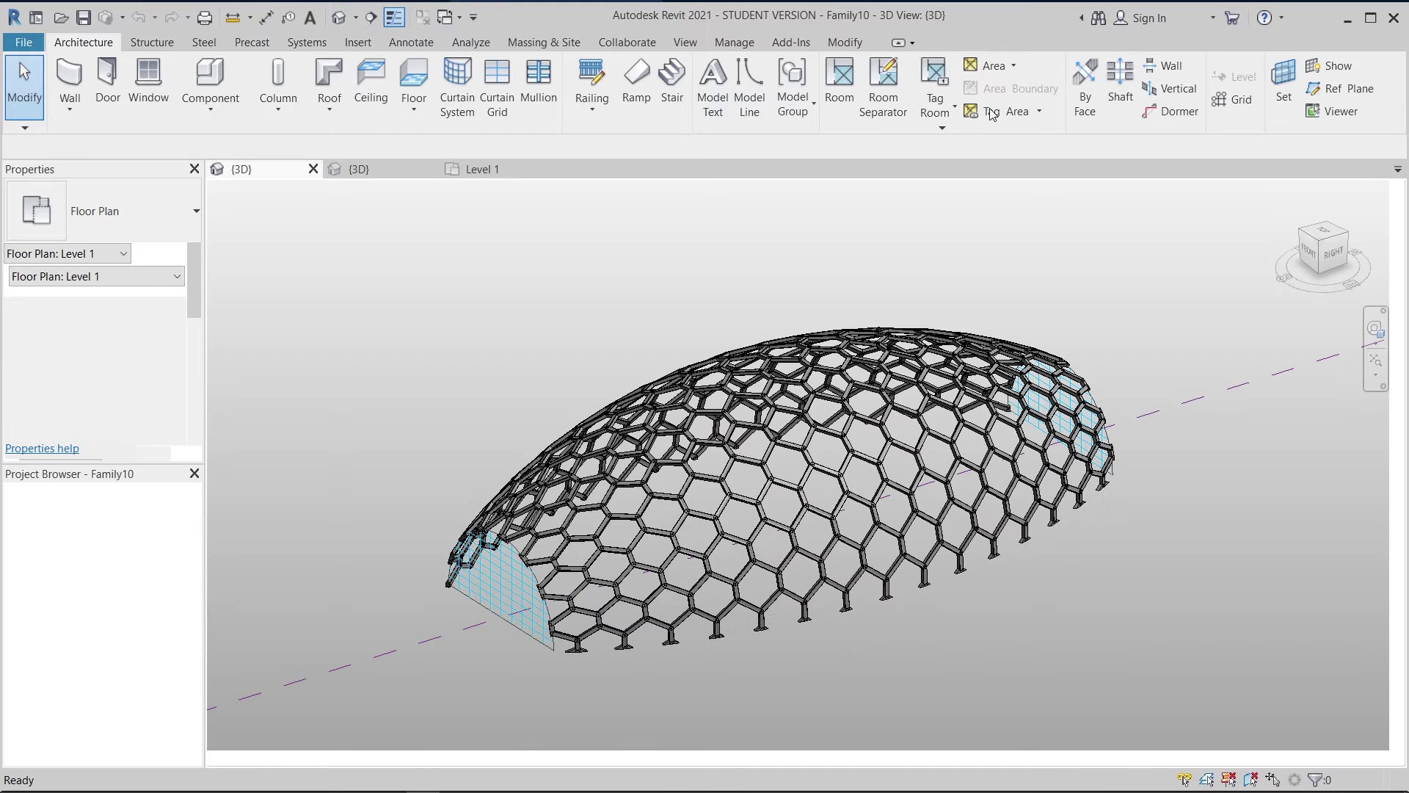
click(879, 86)
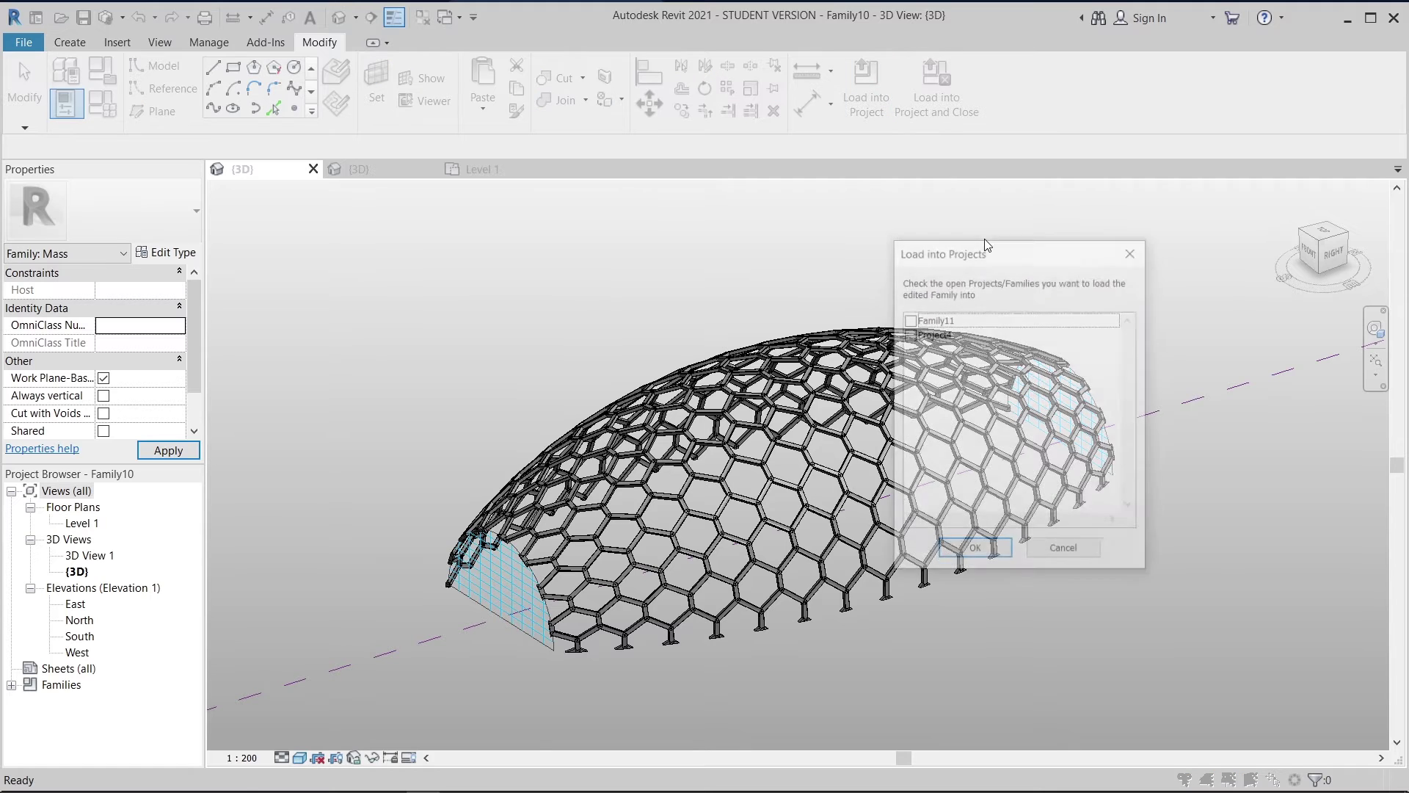
click(909, 335)
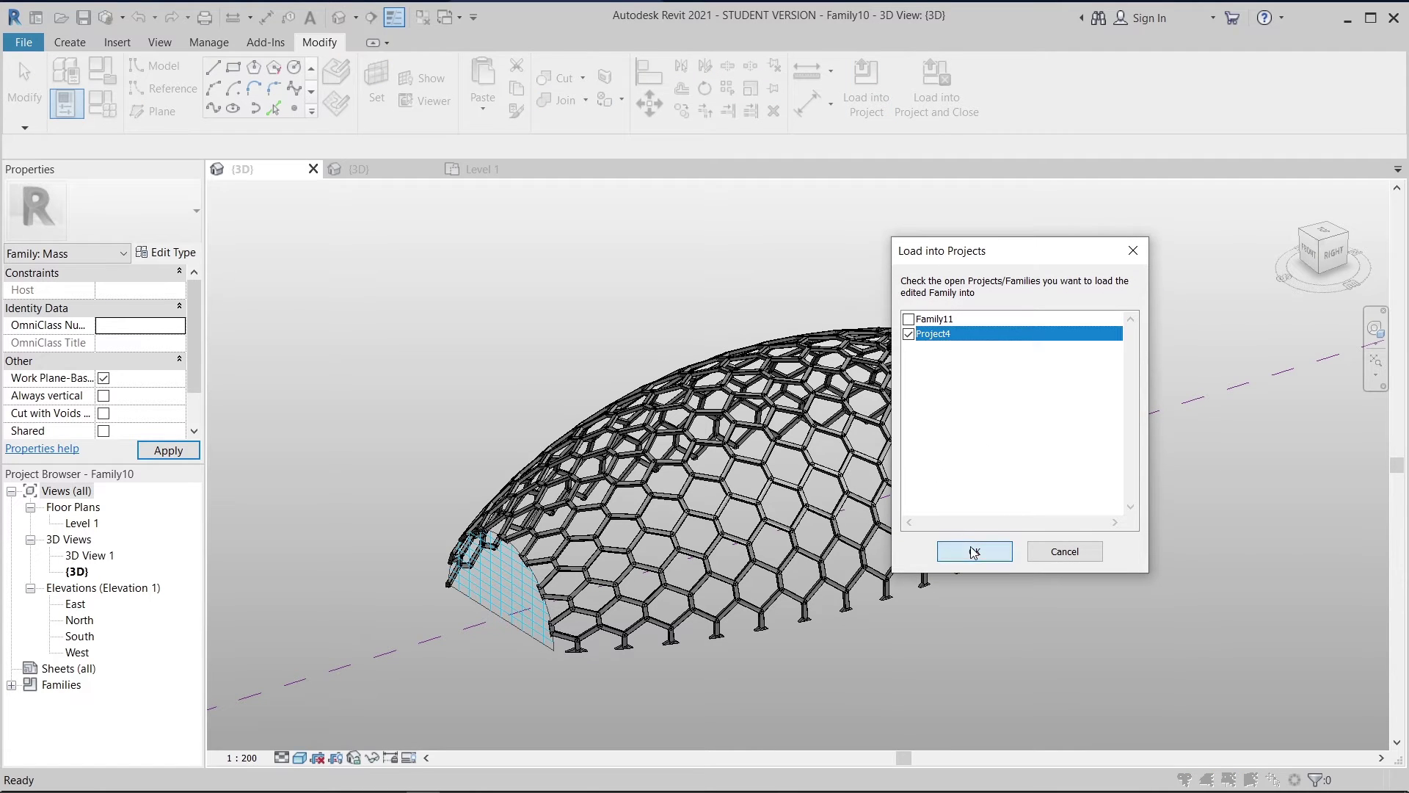
click(975, 552)
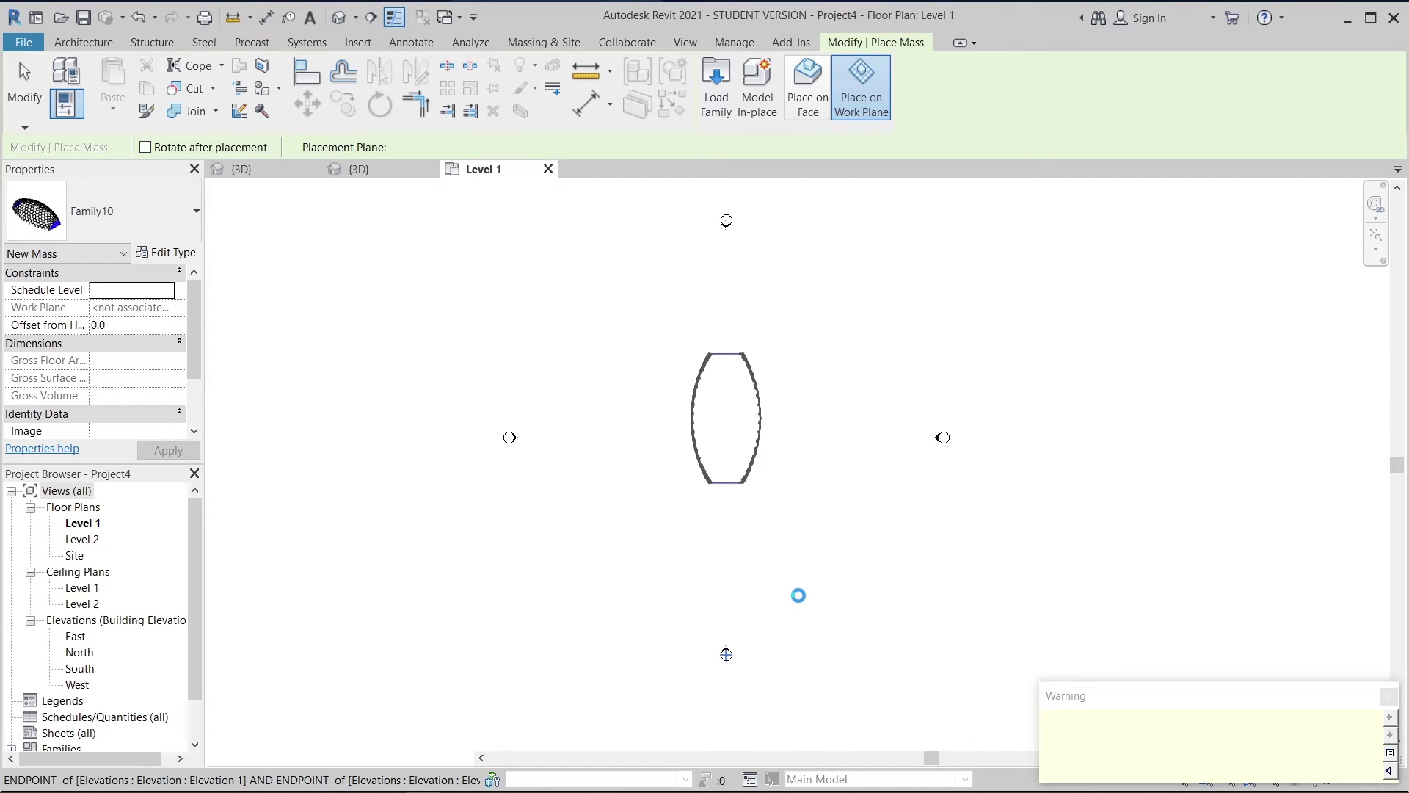
key(Escape)
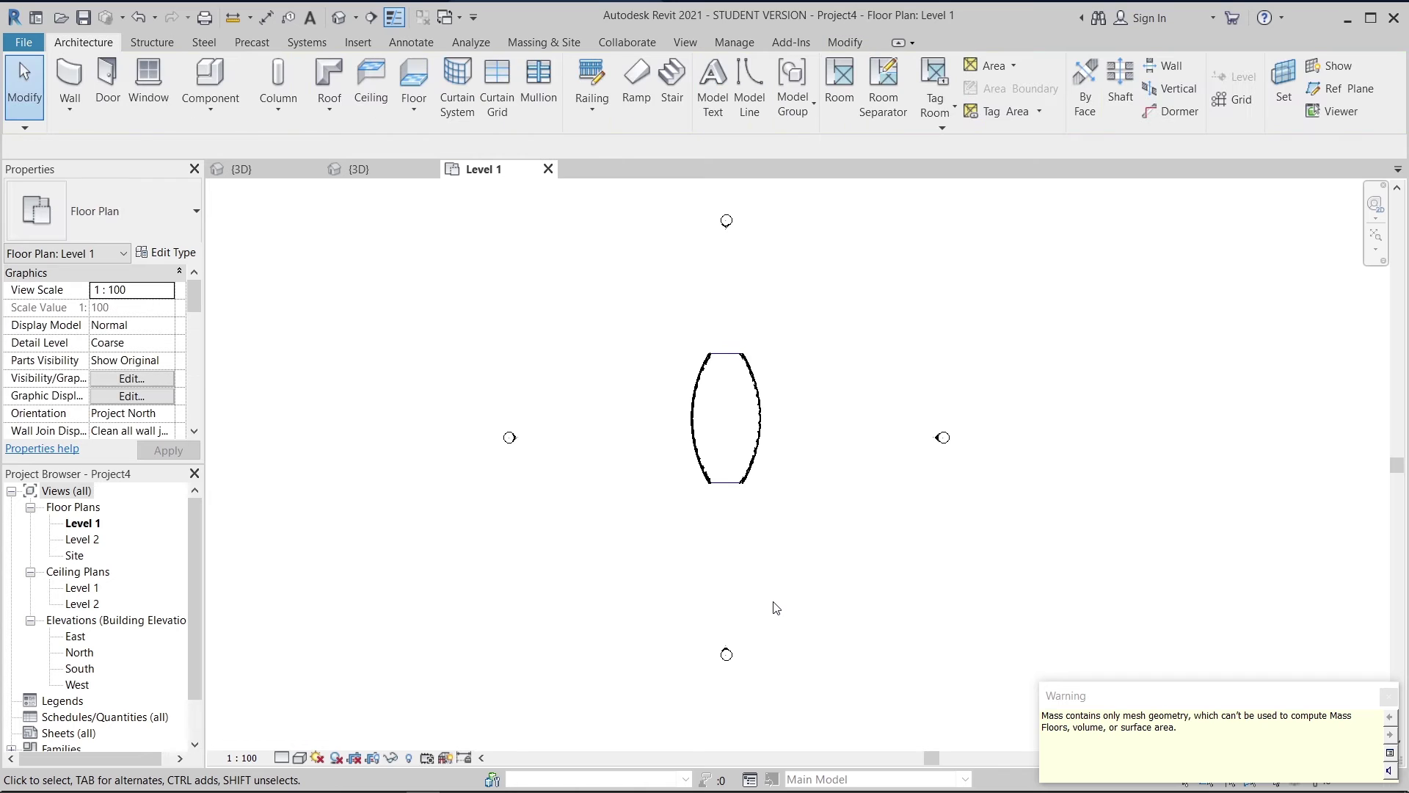
- Draw two parallel vertical grid lines, one on each side of the mass, with their ends aligned
key(g)
key(r)
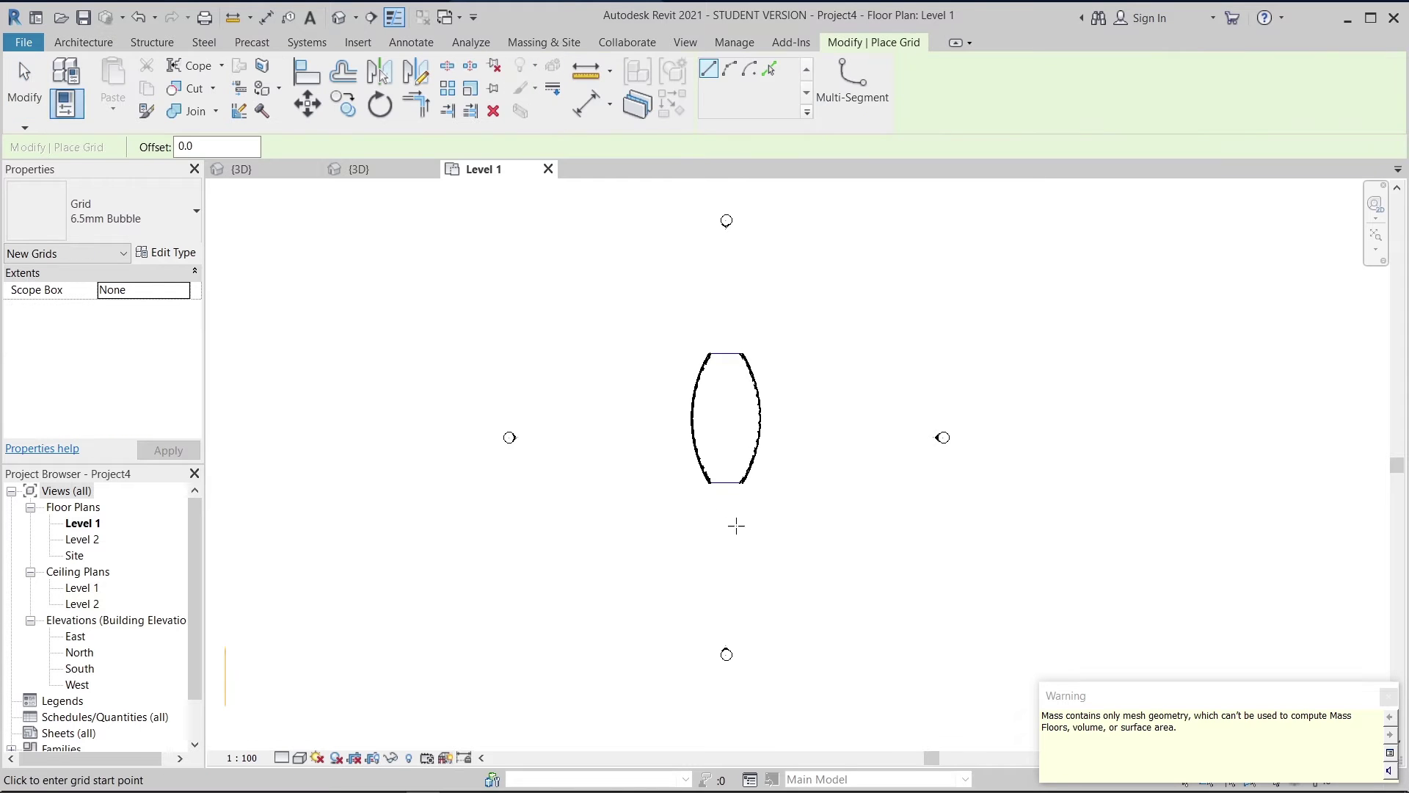
click(677, 569)
click(678, 290)
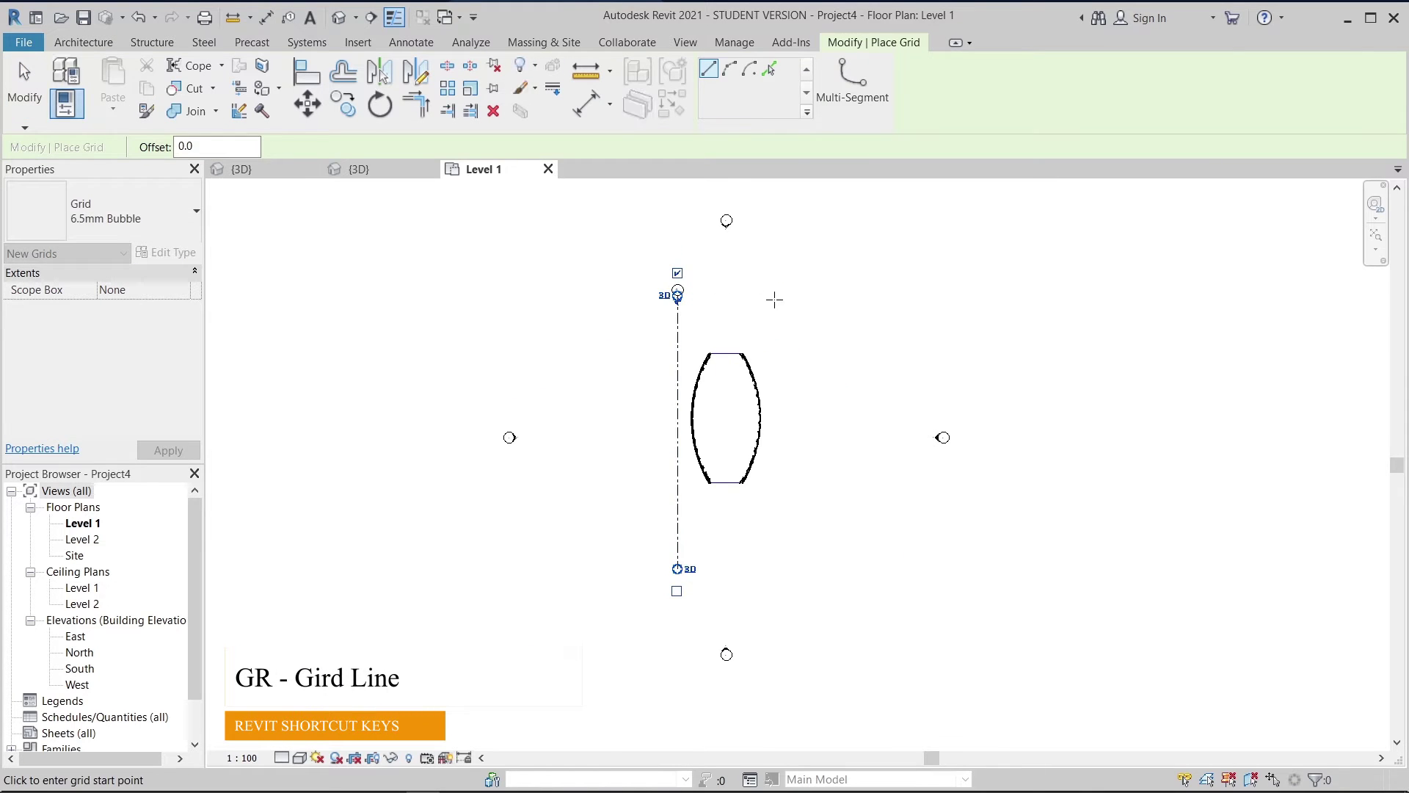
click(771, 296)
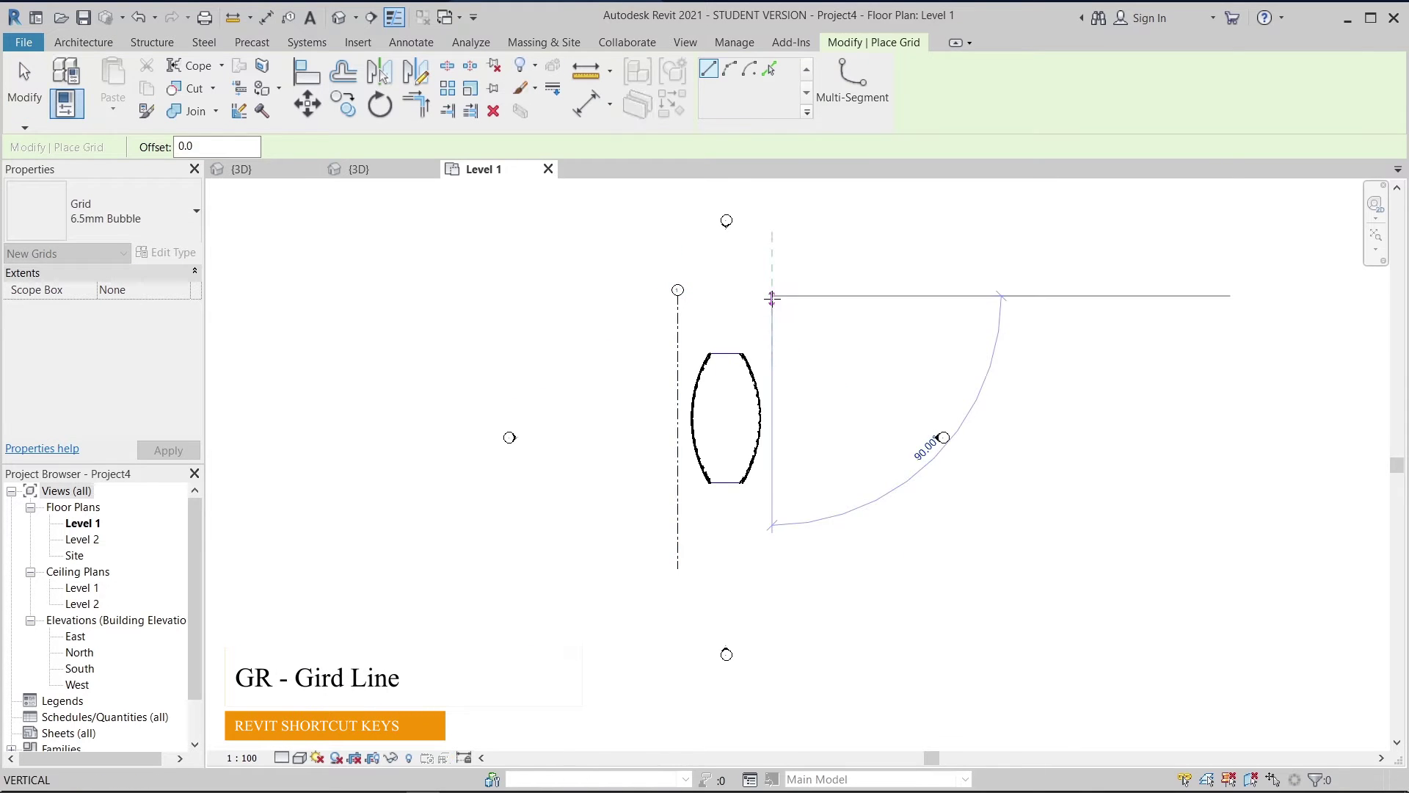
key(Escape)
click(790, 569)
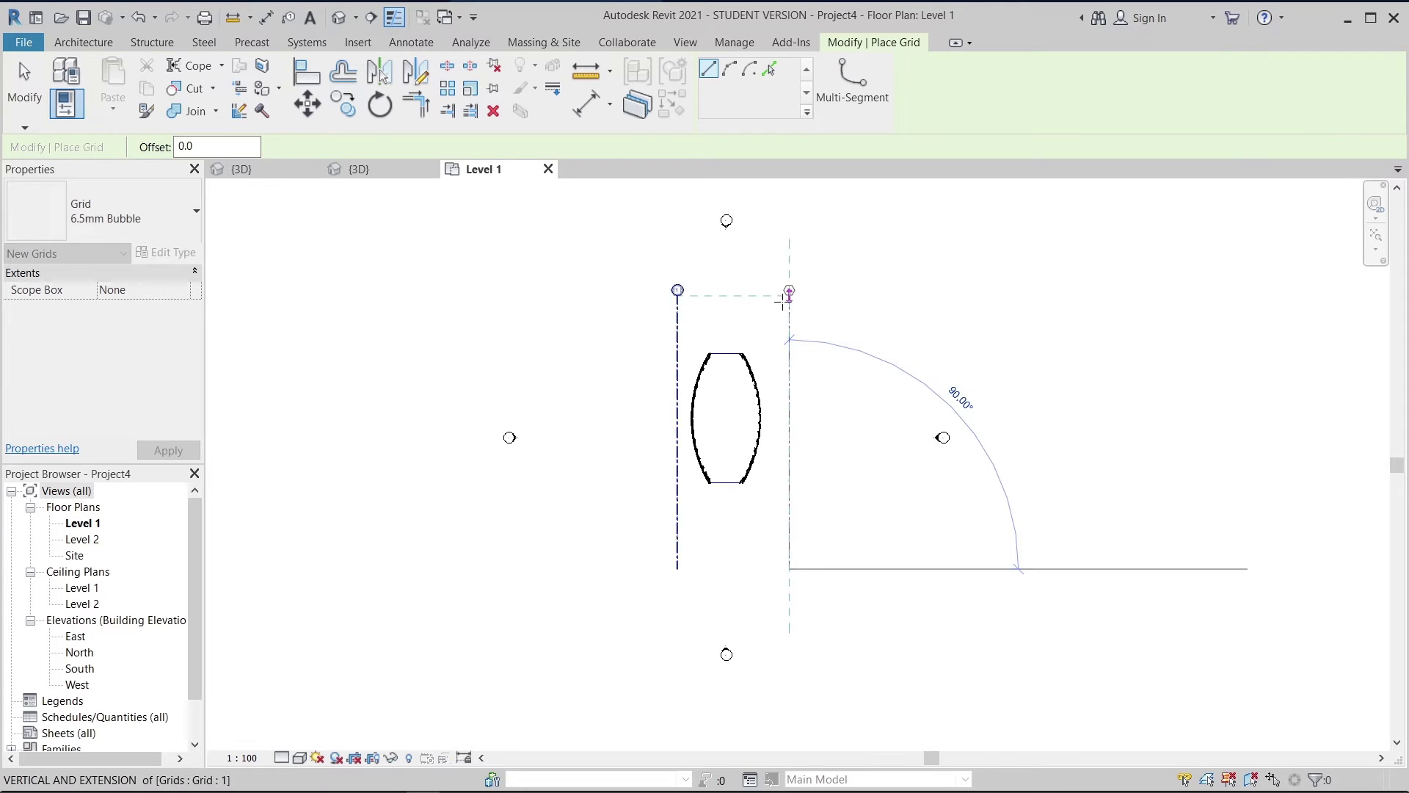
click(789, 291)
- Draw two horizontal grid lines crossing the vertical ones, one above and one below the mass
click(636, 321)
click(850, 321)
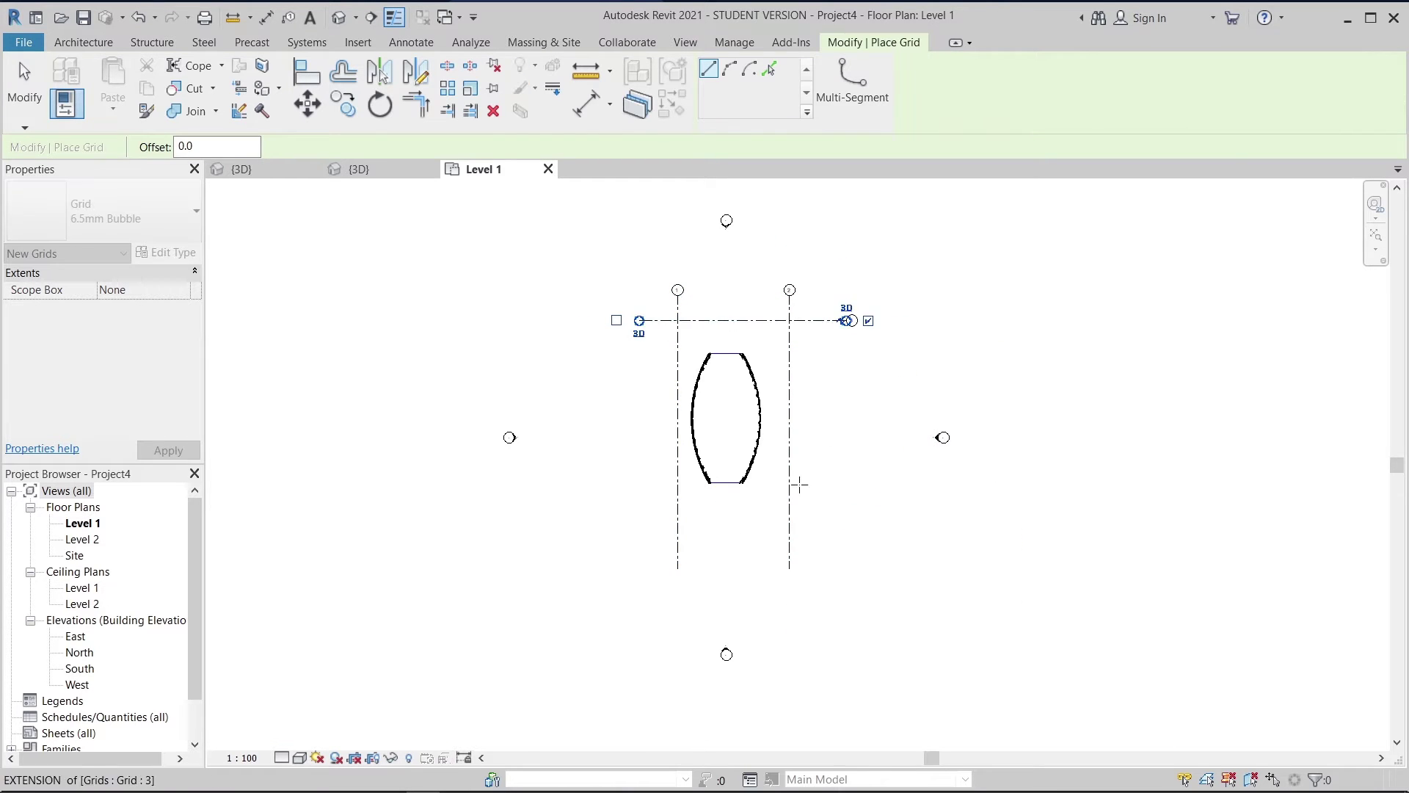
click(639, 503)
click(836, 501)
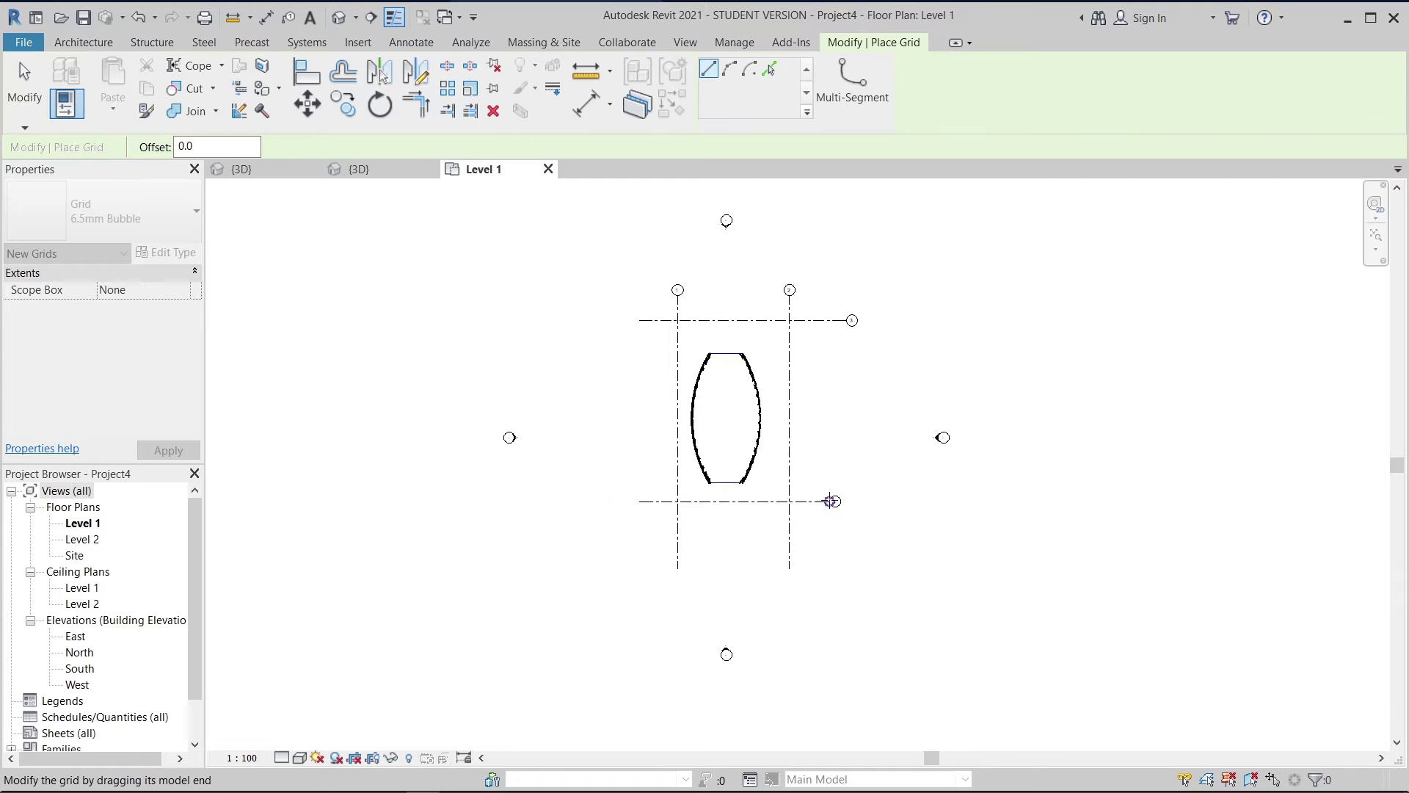
key(Escape)
key(Escape)
- Load the 235x235 type of the M_Timber wood framing family for placing beams
click(150, 44)
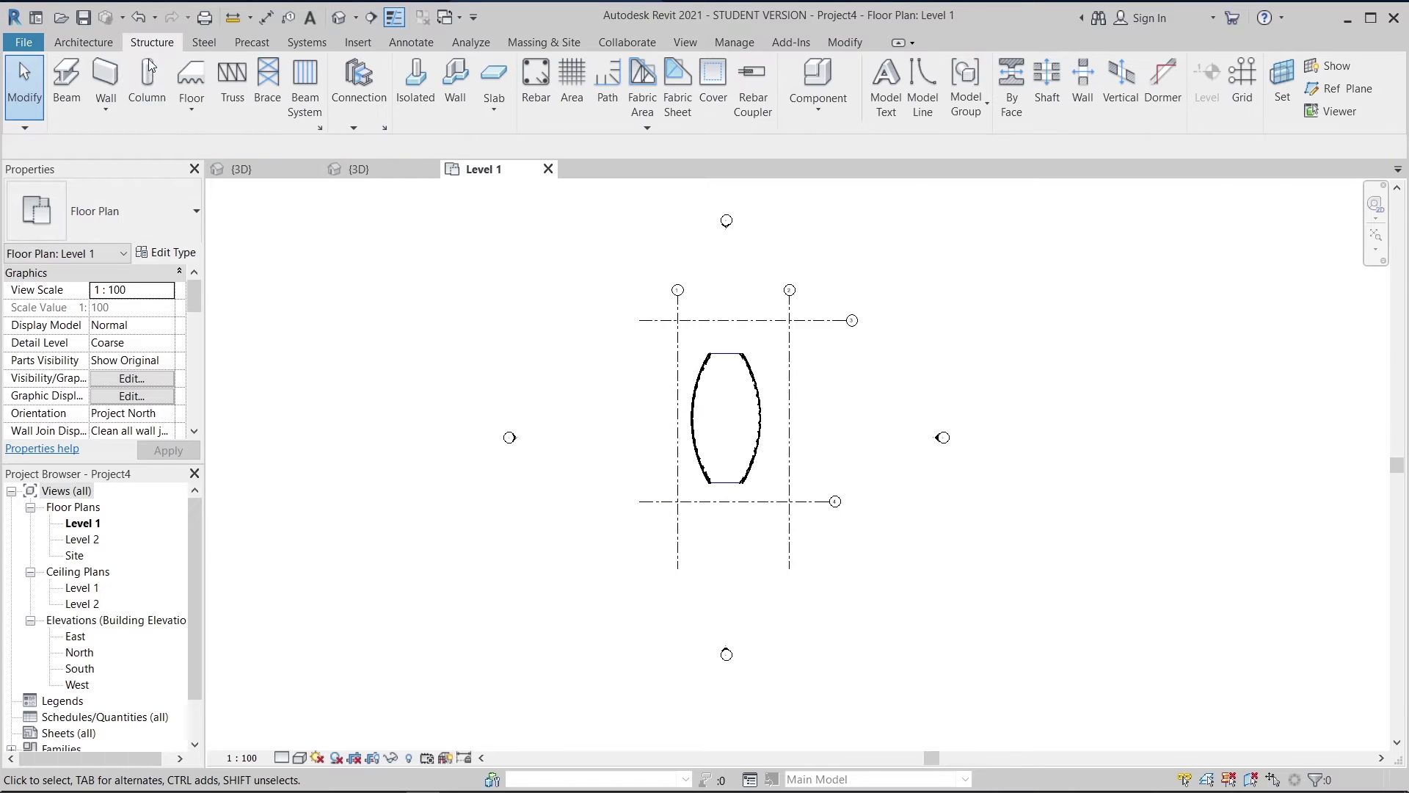
click(82, 82)
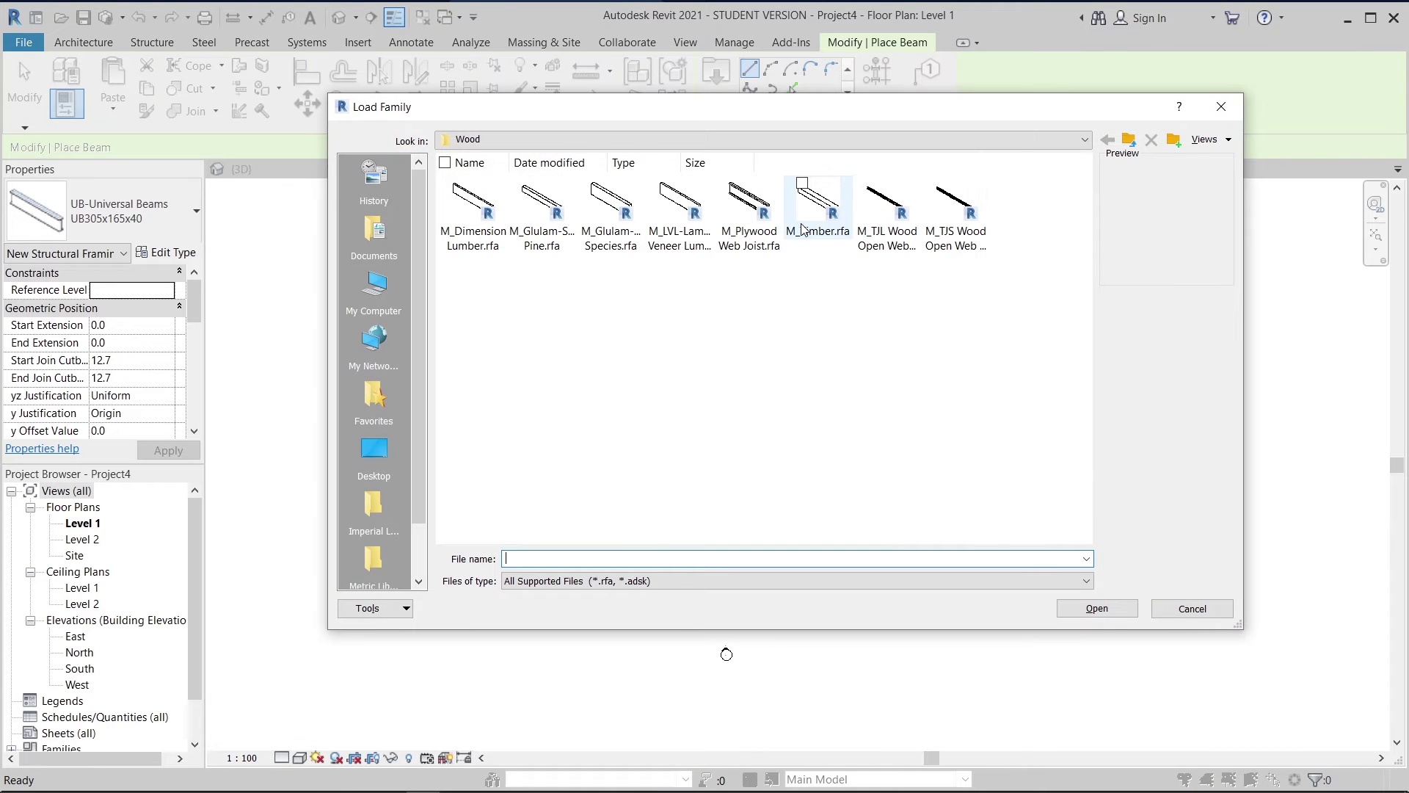
double_click(802, 229)
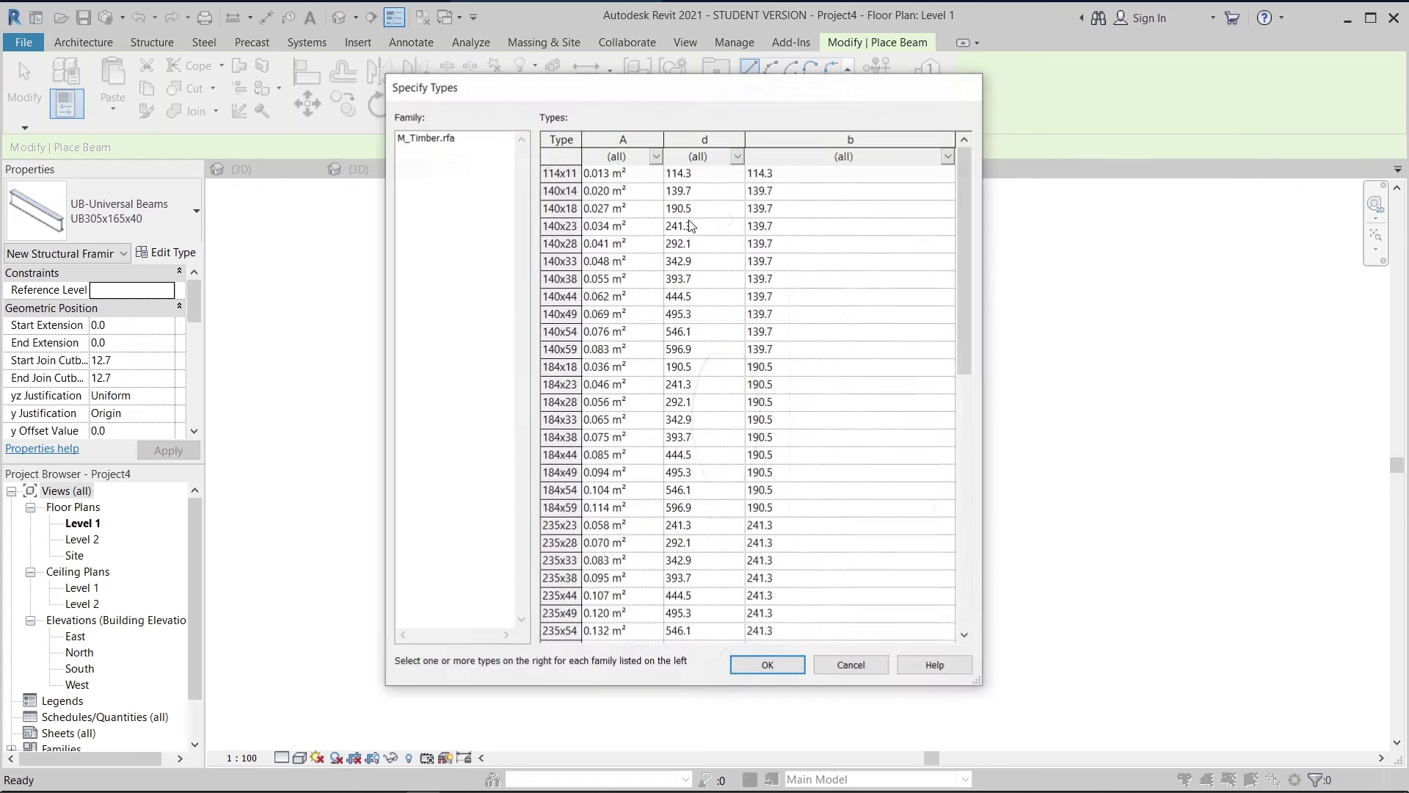
scroll(580, 489, down, 3)
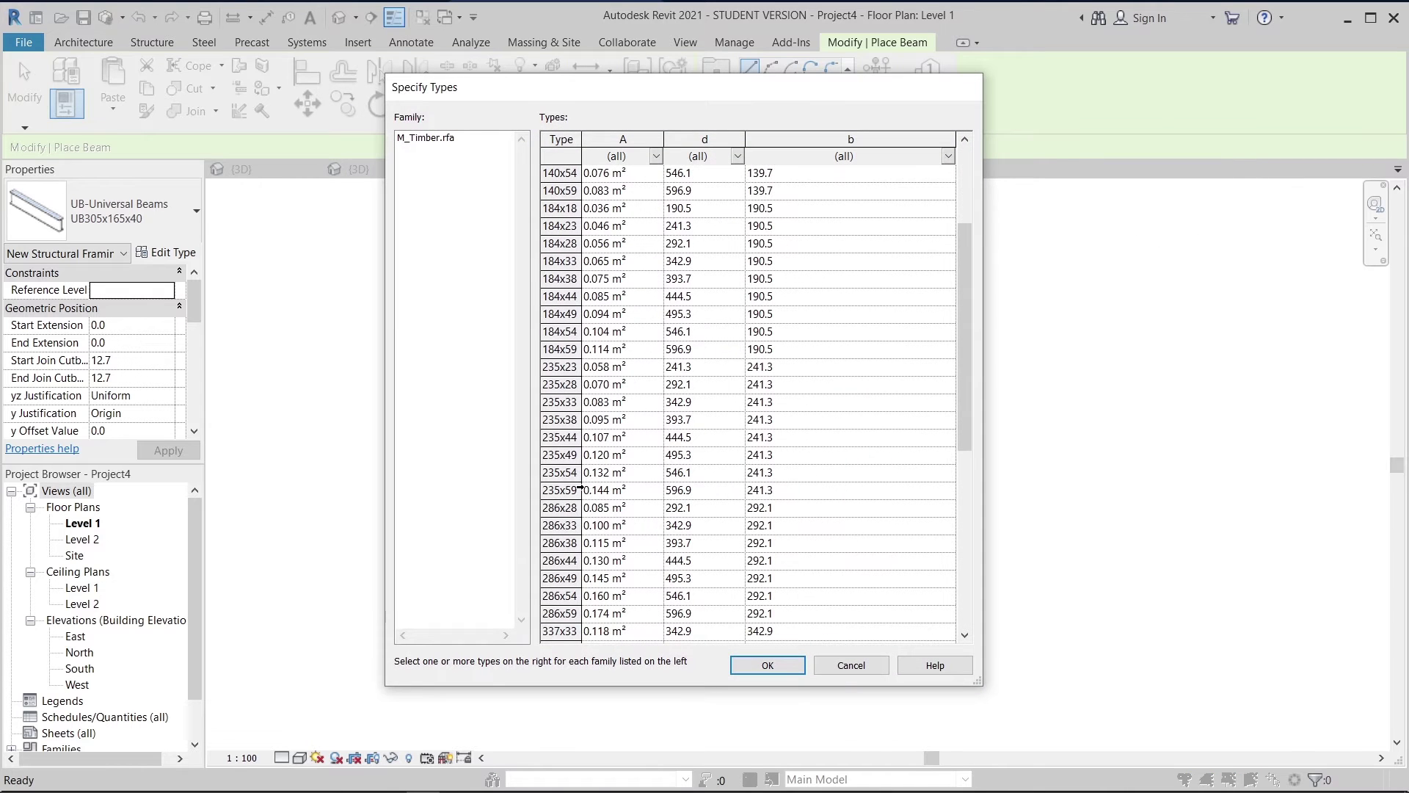
click(547, 367)
click(763, 665)
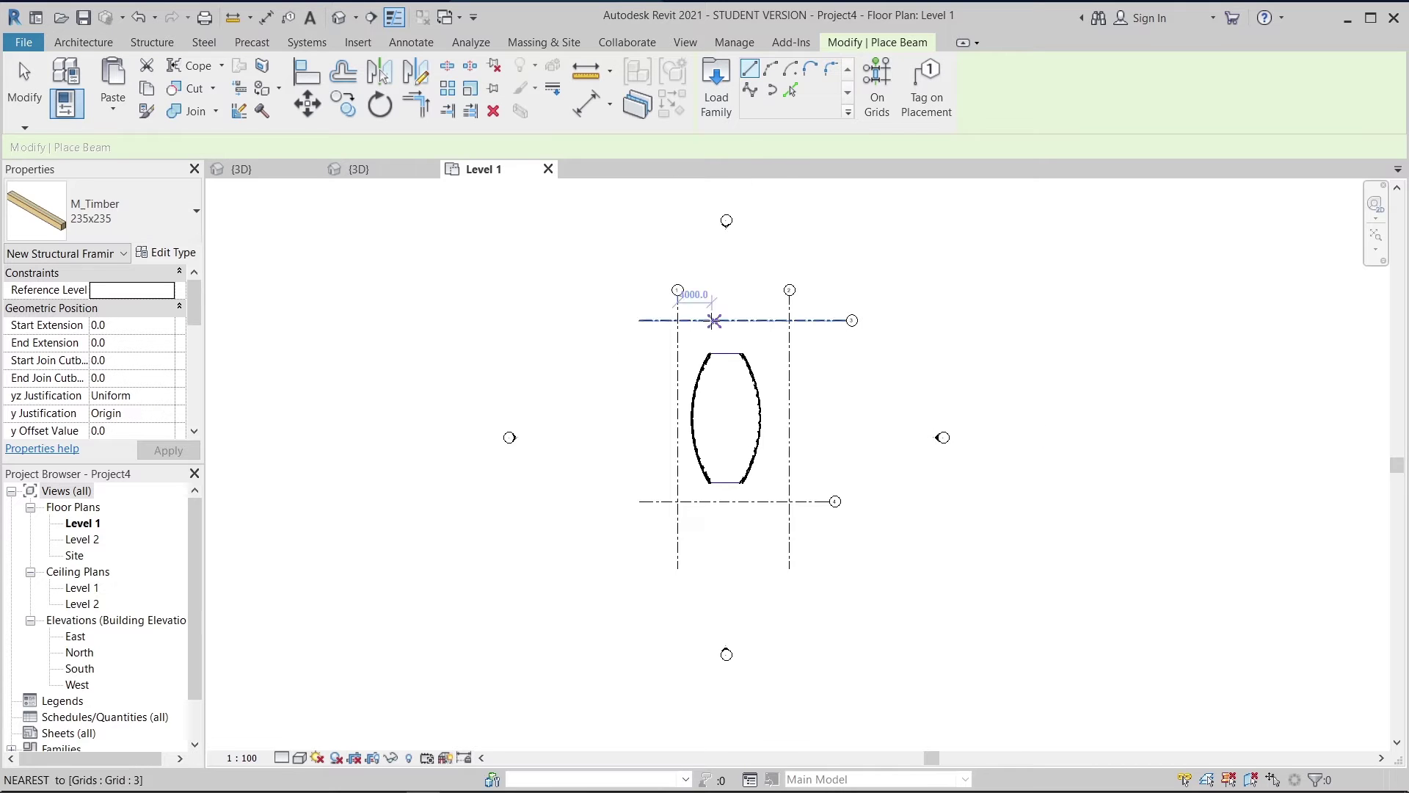
- Place four chained 235x235 timber beams between the grid intersections to form a rectangle around the mass
click(677, 320)
click(791, 320)
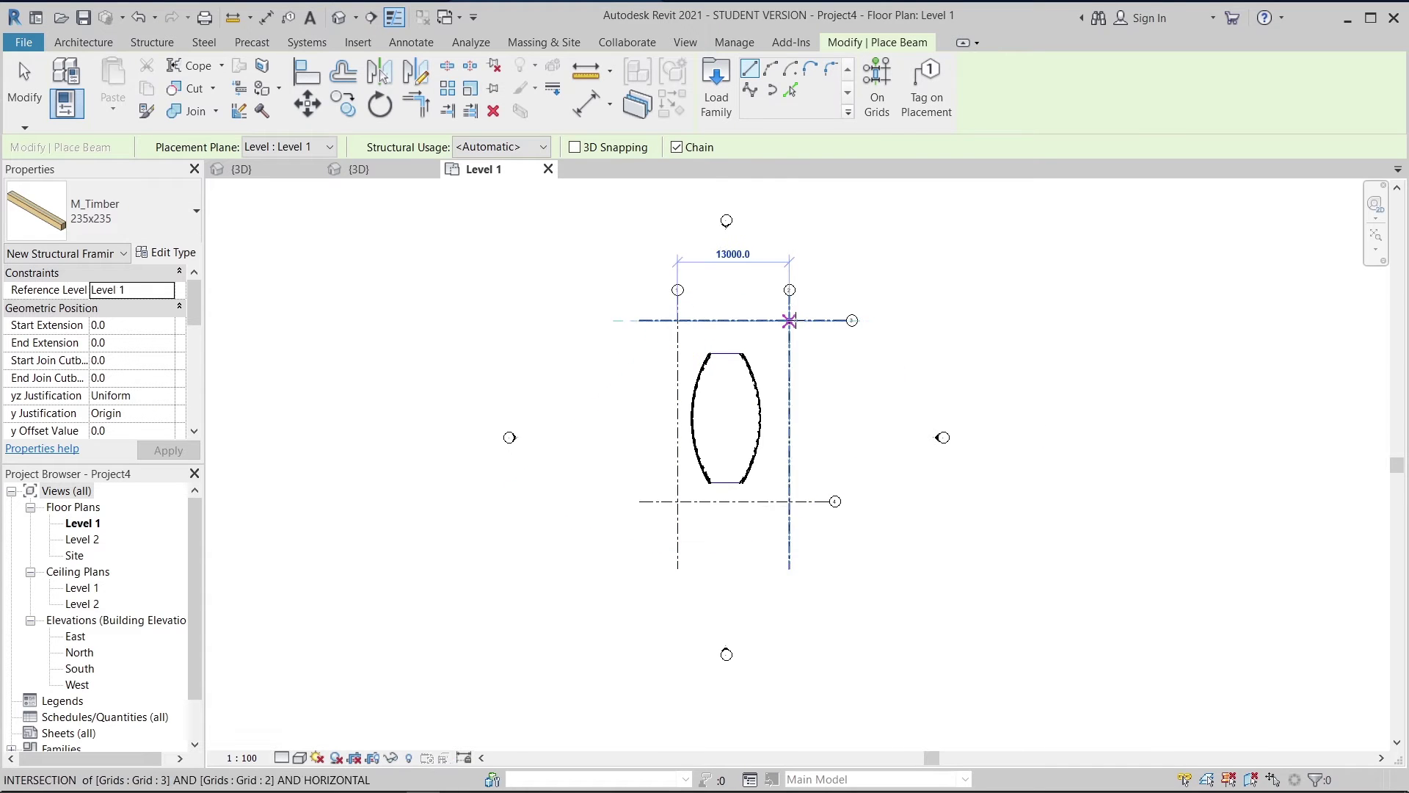
click(789, 502)
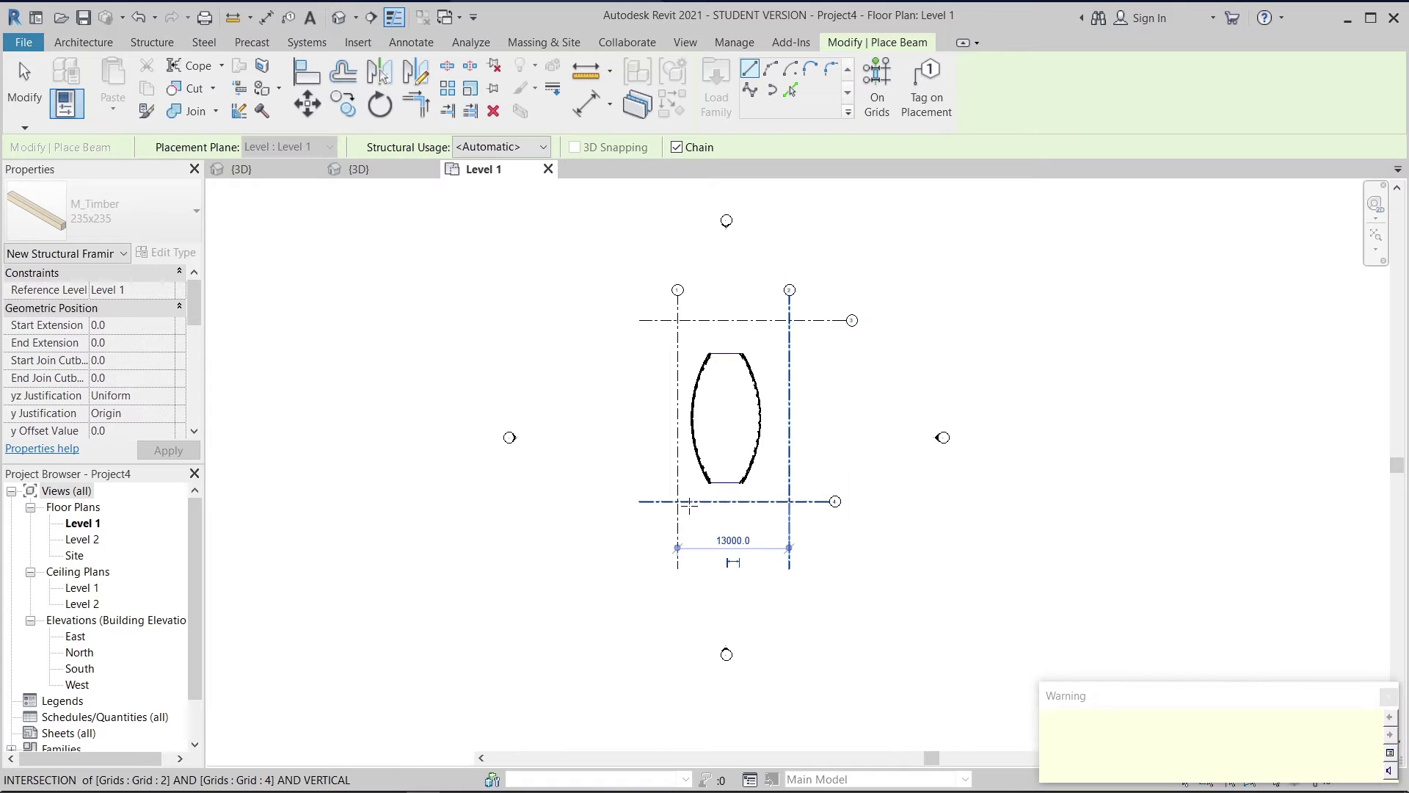
click(678, 501)
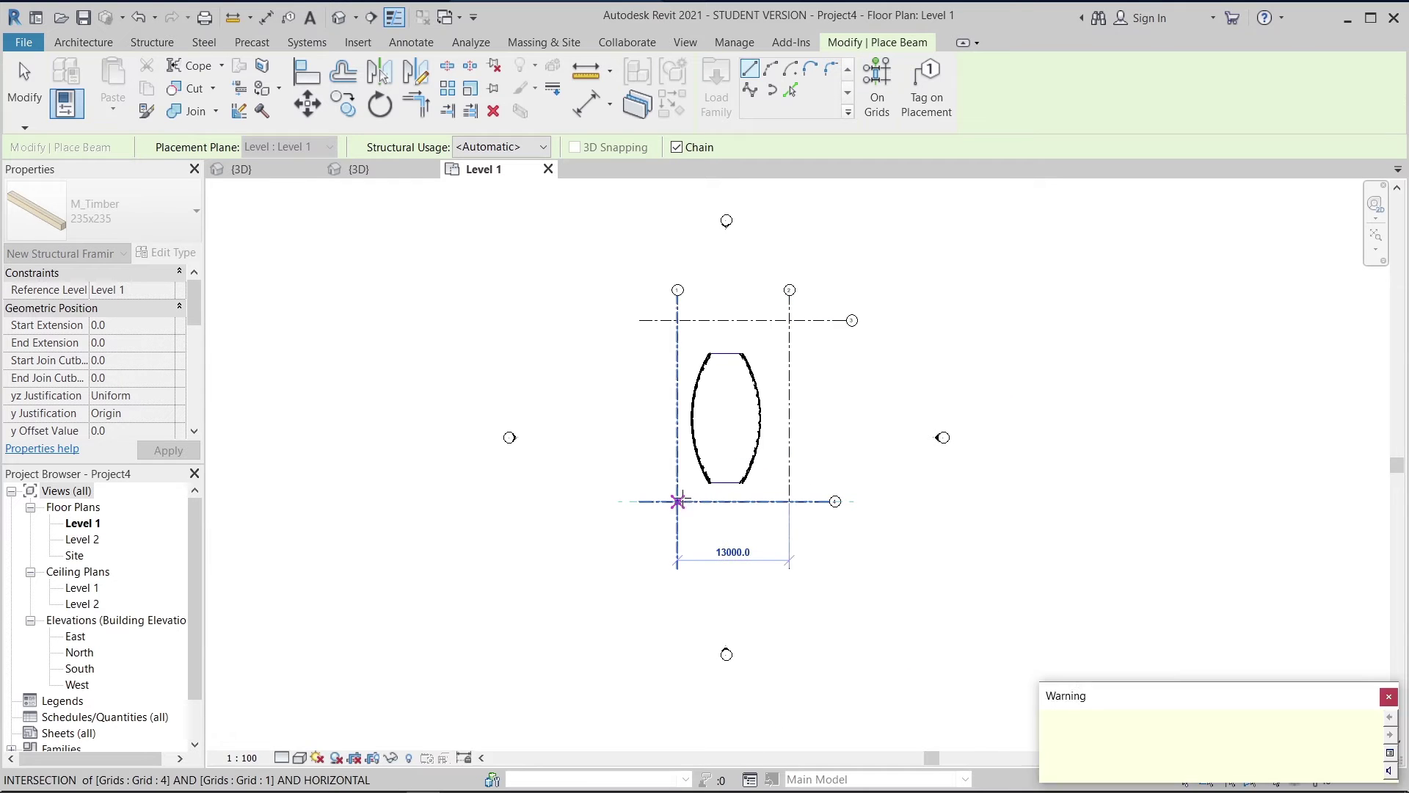
click(677, 320)
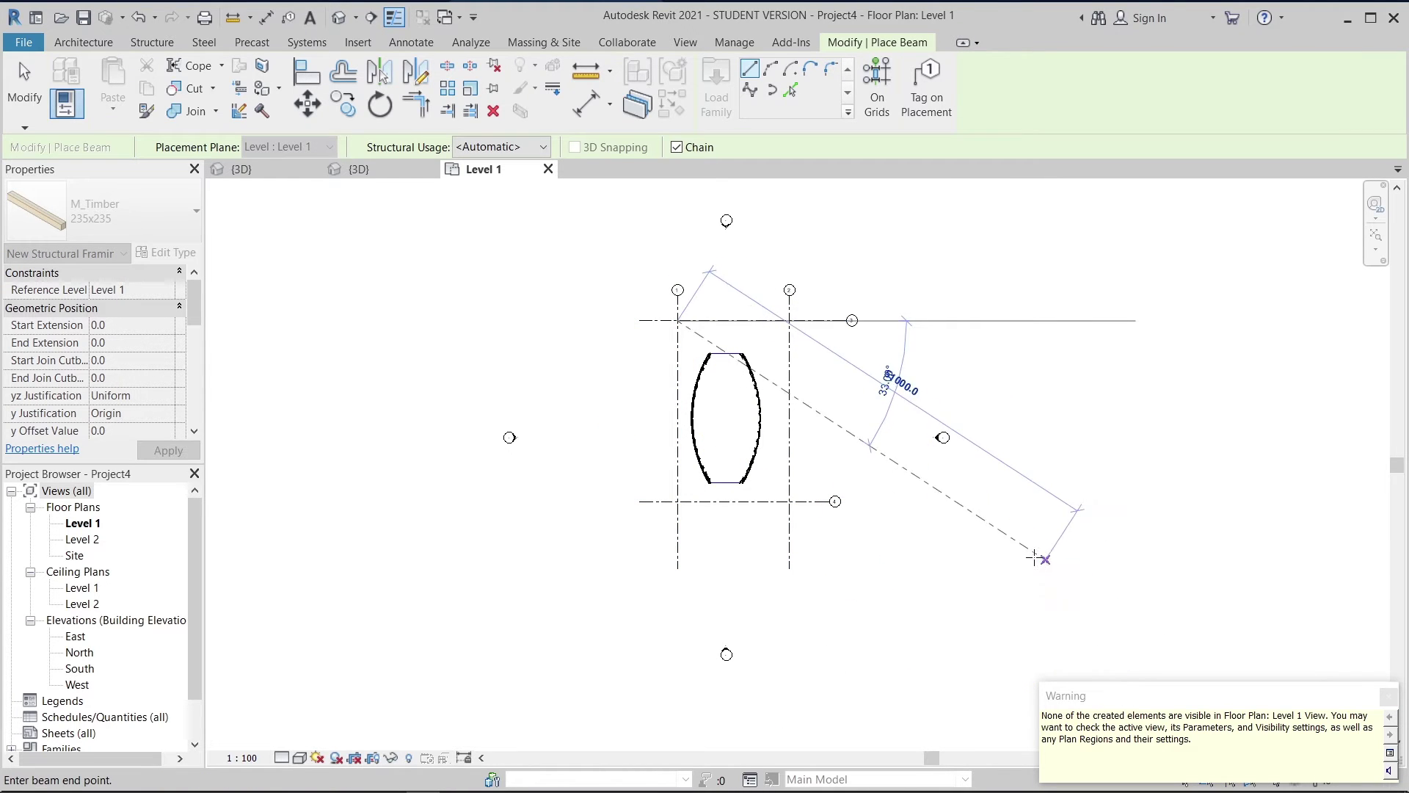
key(Escape)
key(Escape)
- Open the Site floor plan in place of Level 1 and set its detail level to Fine
middle_drag(1010, 429, 900, 468)
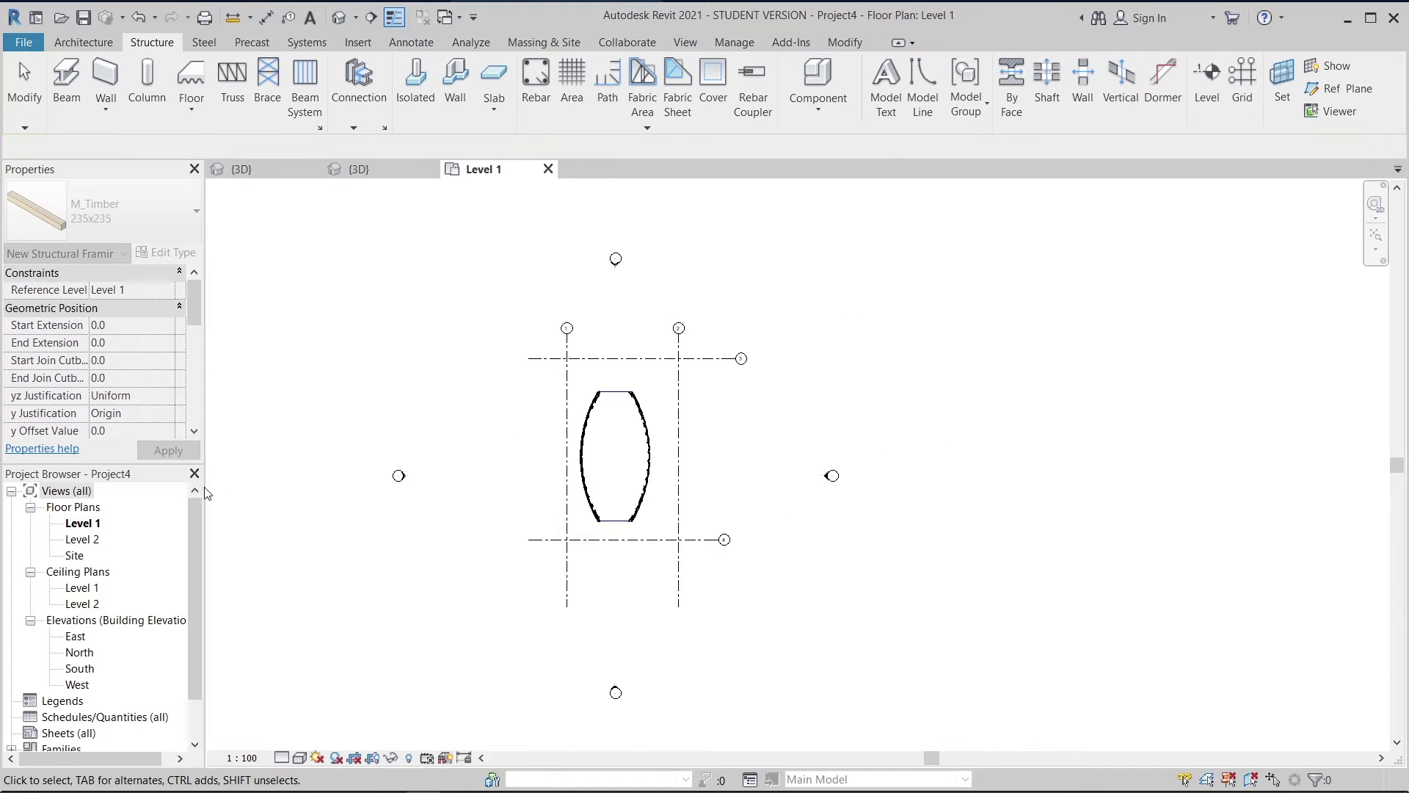
click(74, 556)
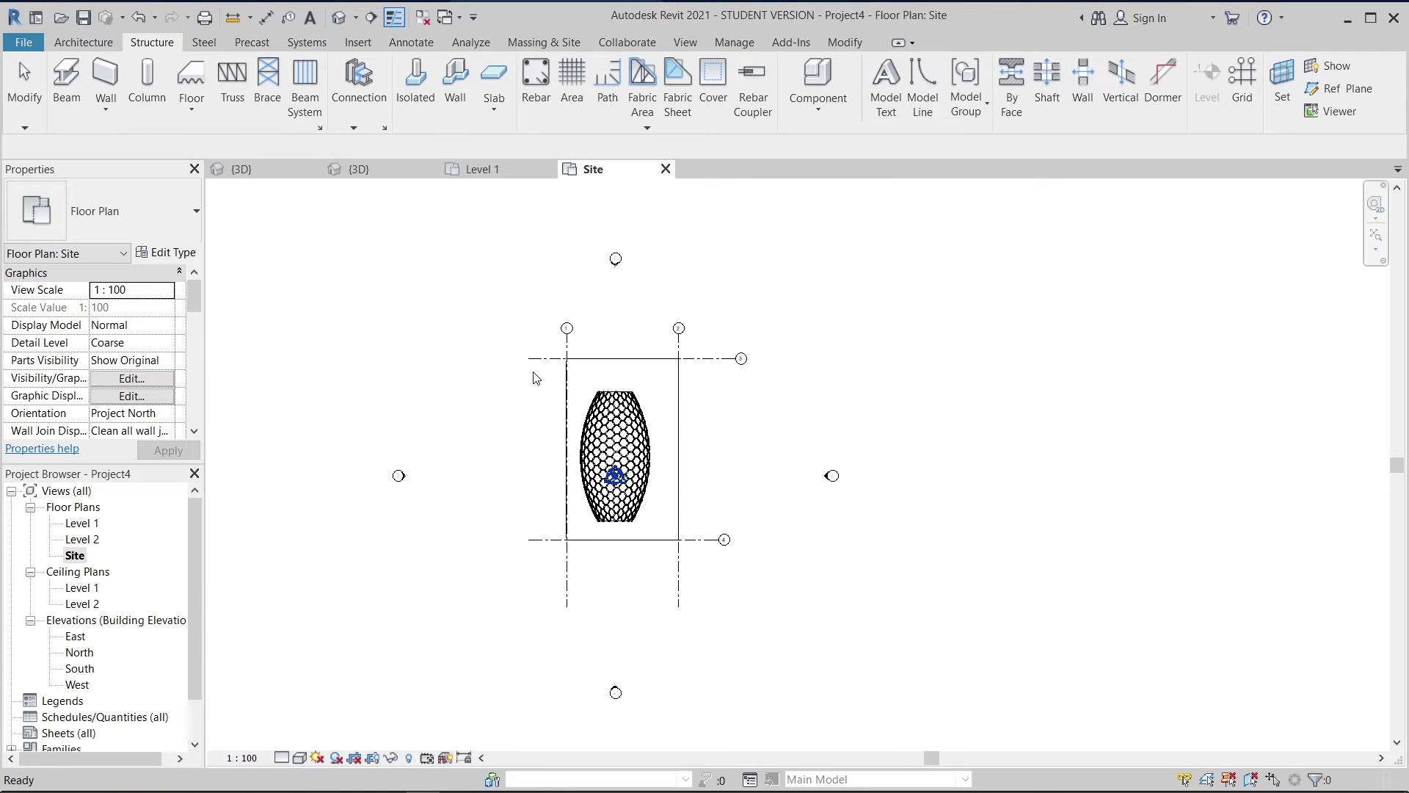
click(548, 169)
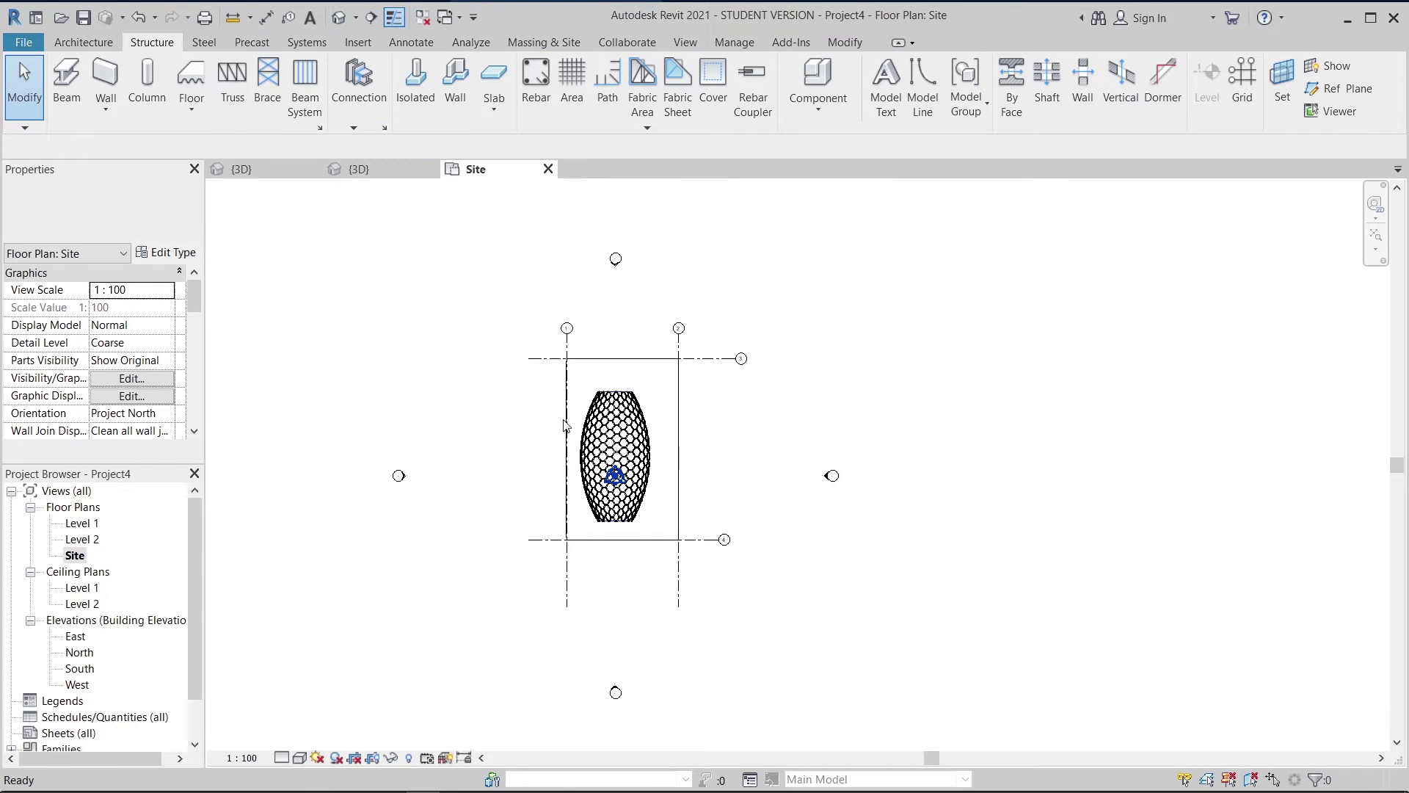
scroll(588, 385, up, 3)
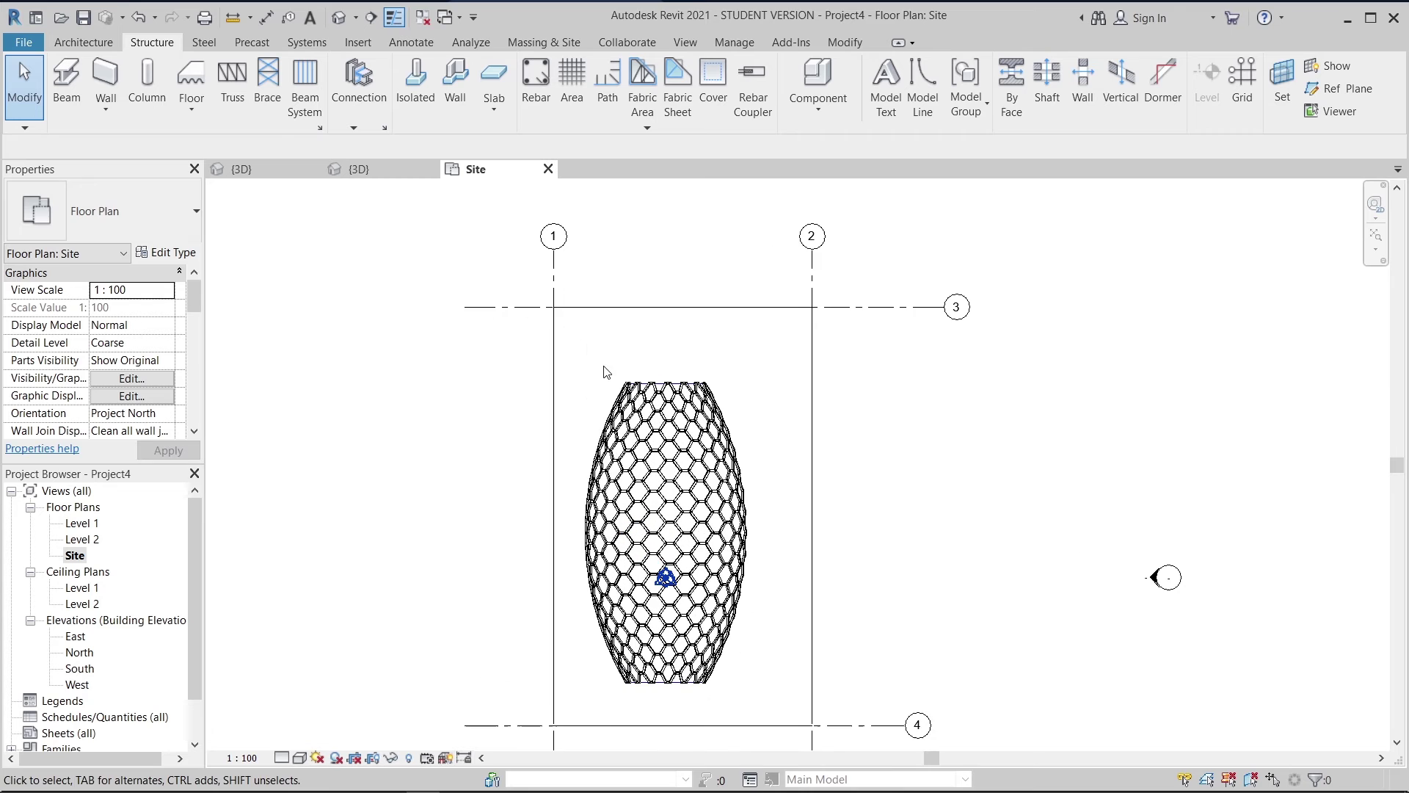
click(283, 758)
click(301, 738)
scroll(409, 488, down, 2)
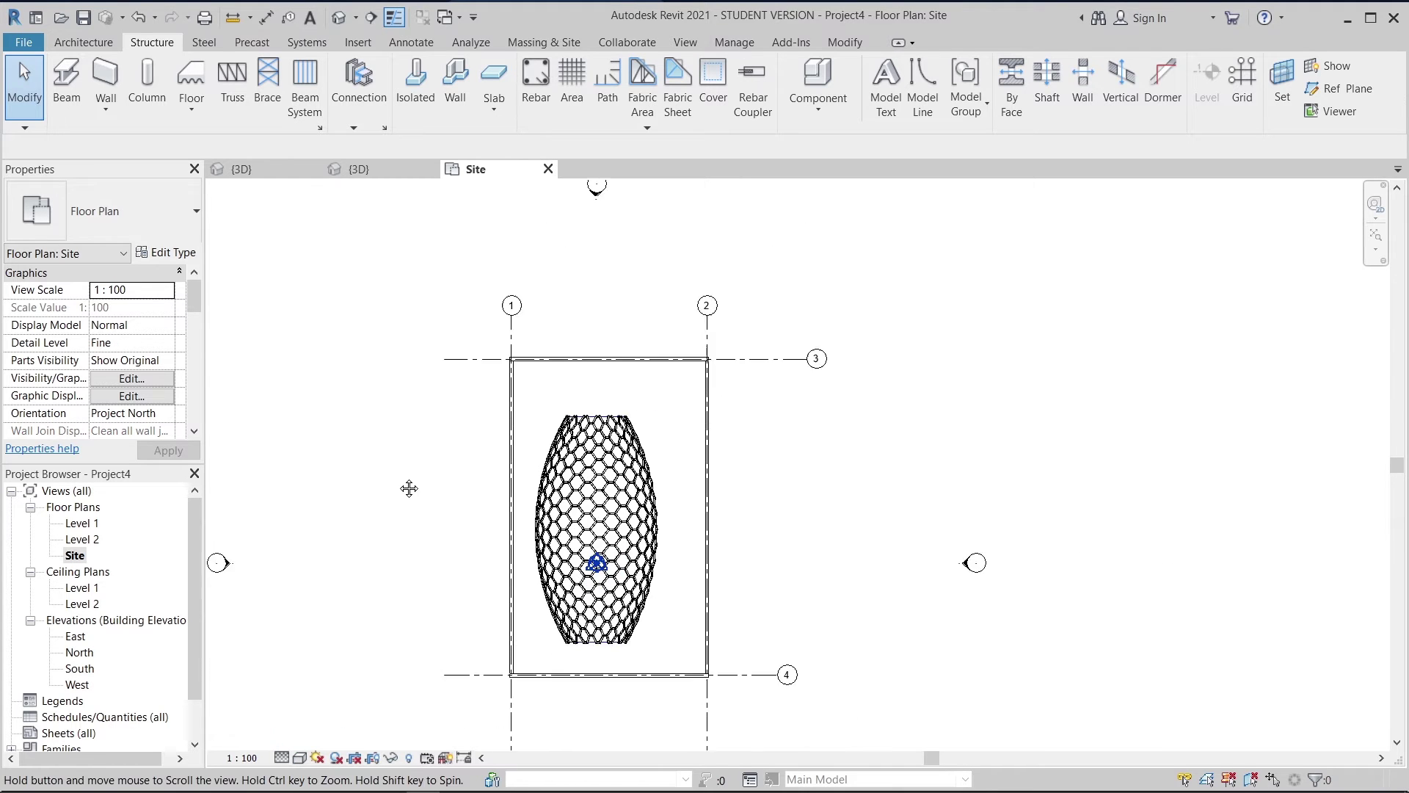
middle_drag(502, 330, 515, 381)
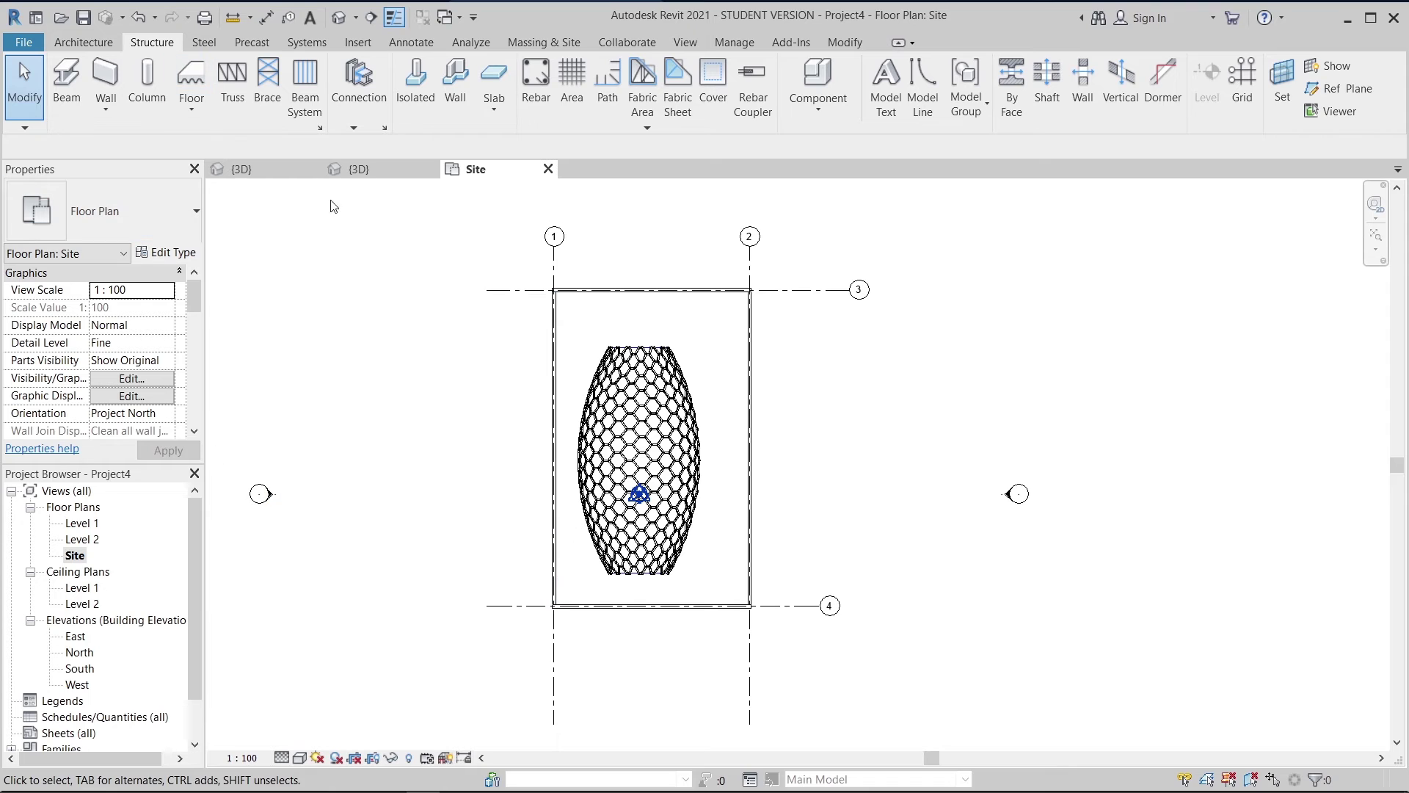
- Duplicate the type of the beam on grid 1 as 400x400 and set its b and d dimensions to 400
click(561, 314)
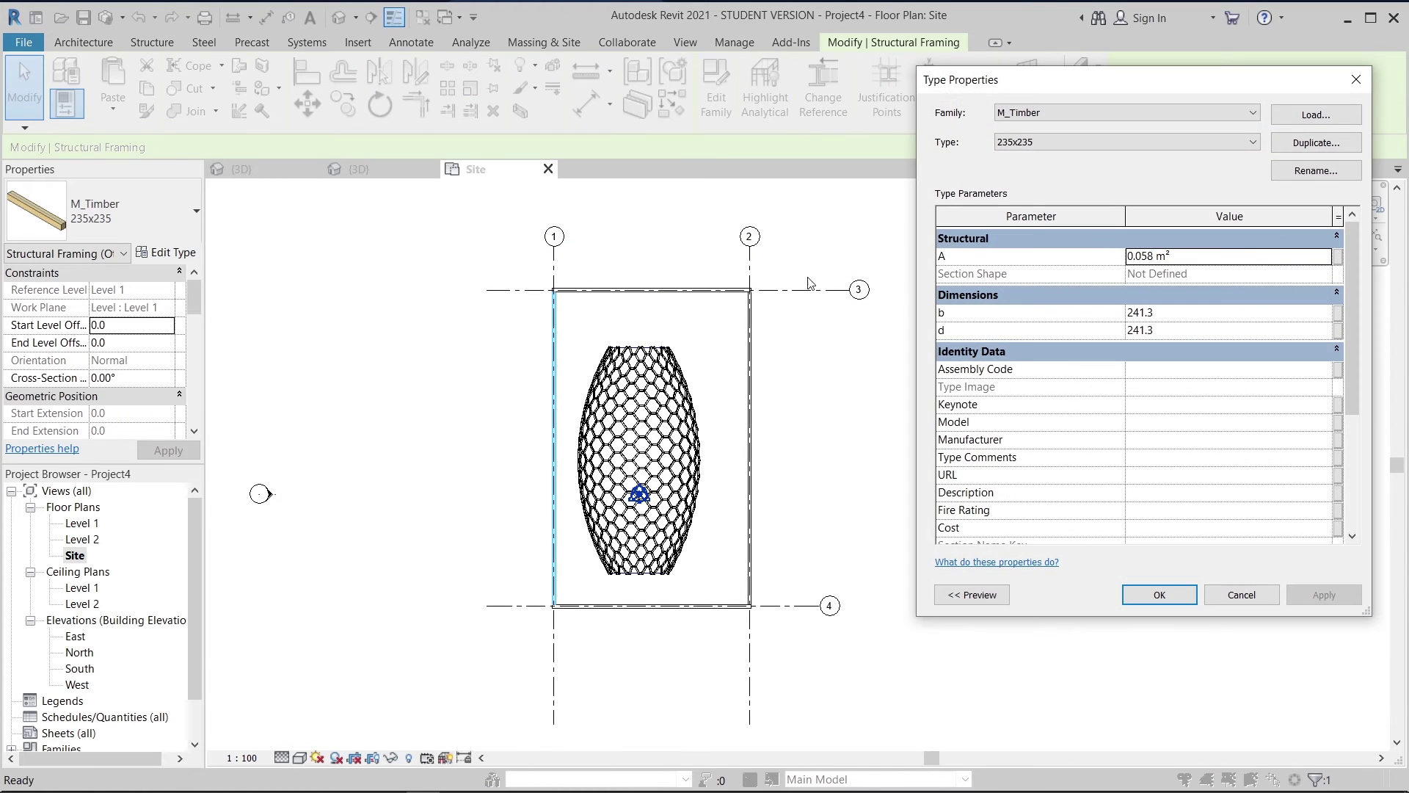
click(1304, 144)
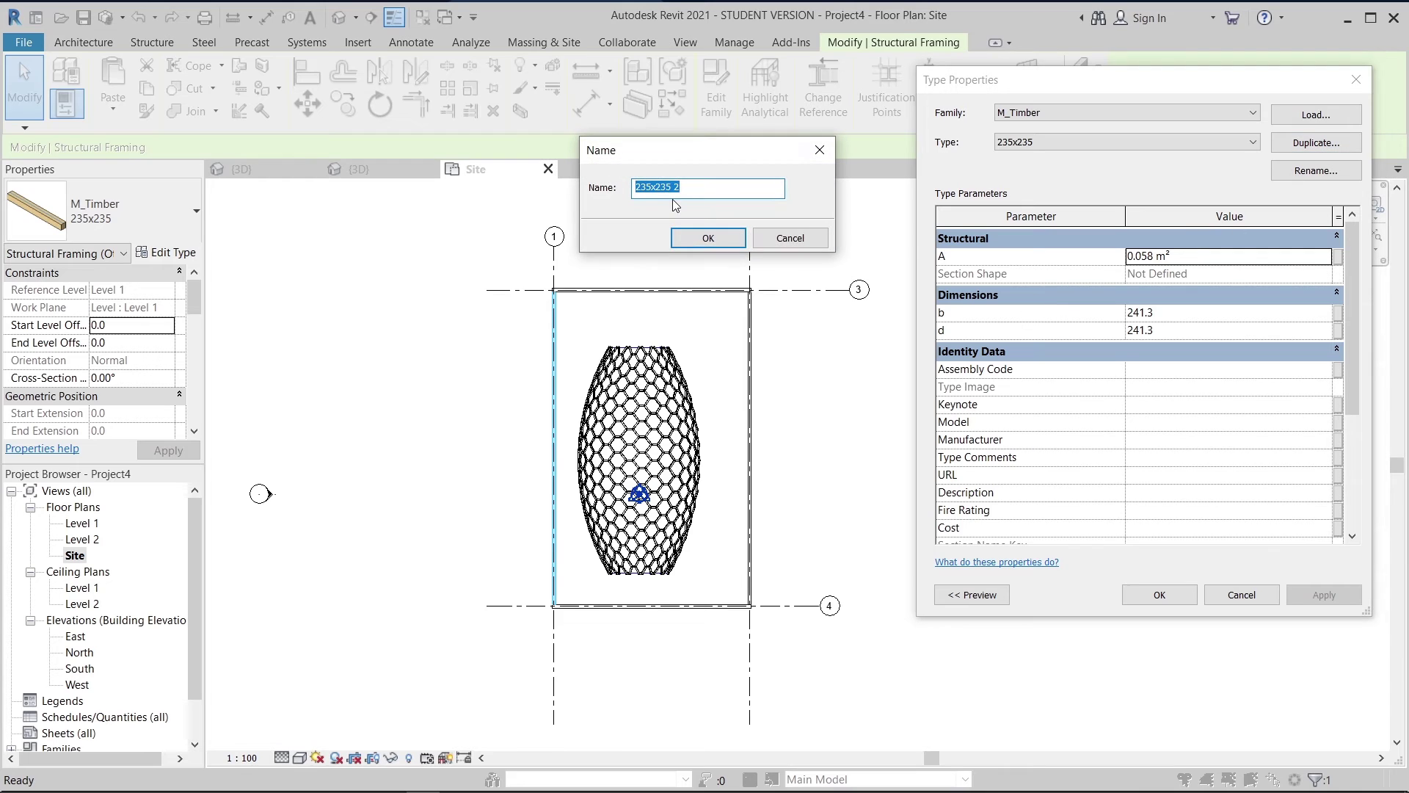
text(400x400)
key(Return)
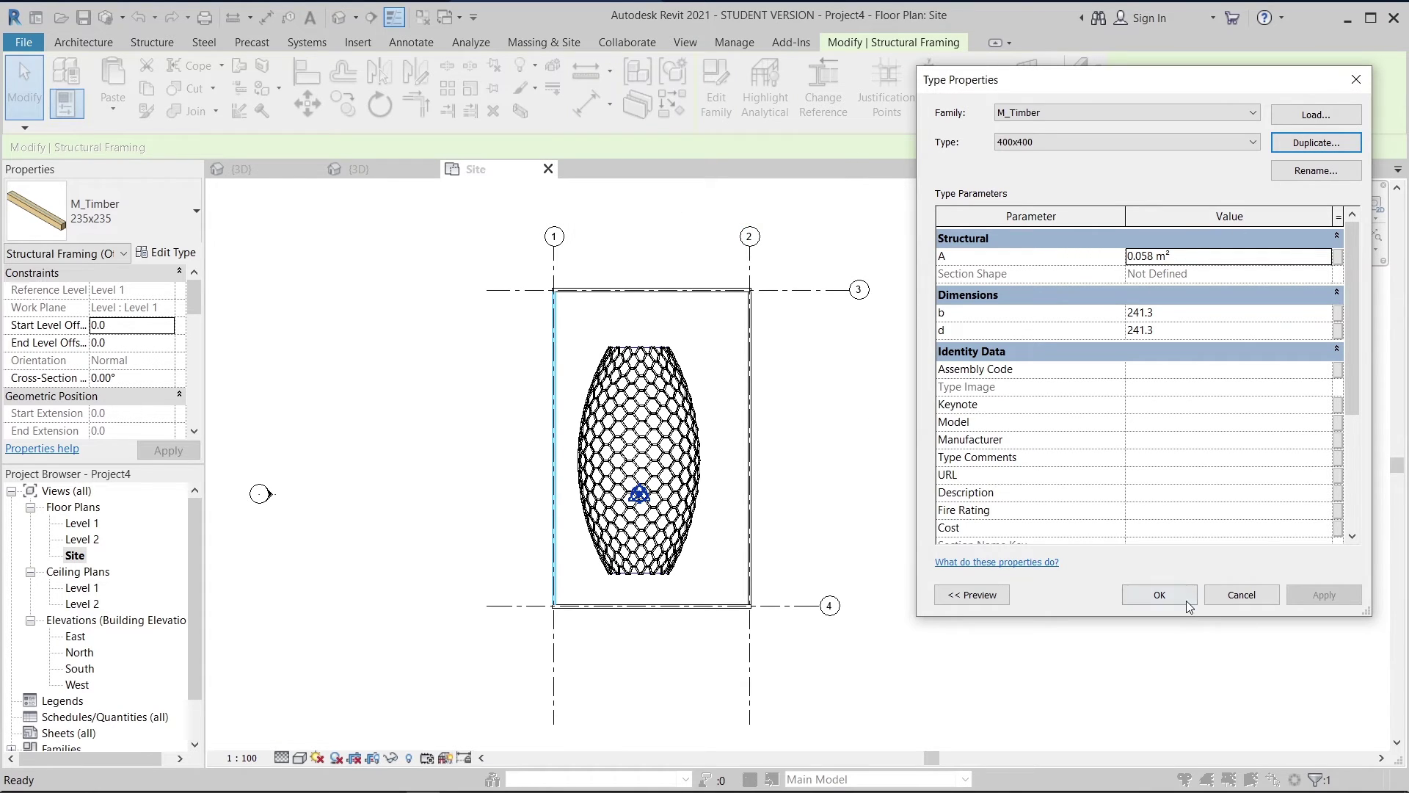
click(1237, 330)
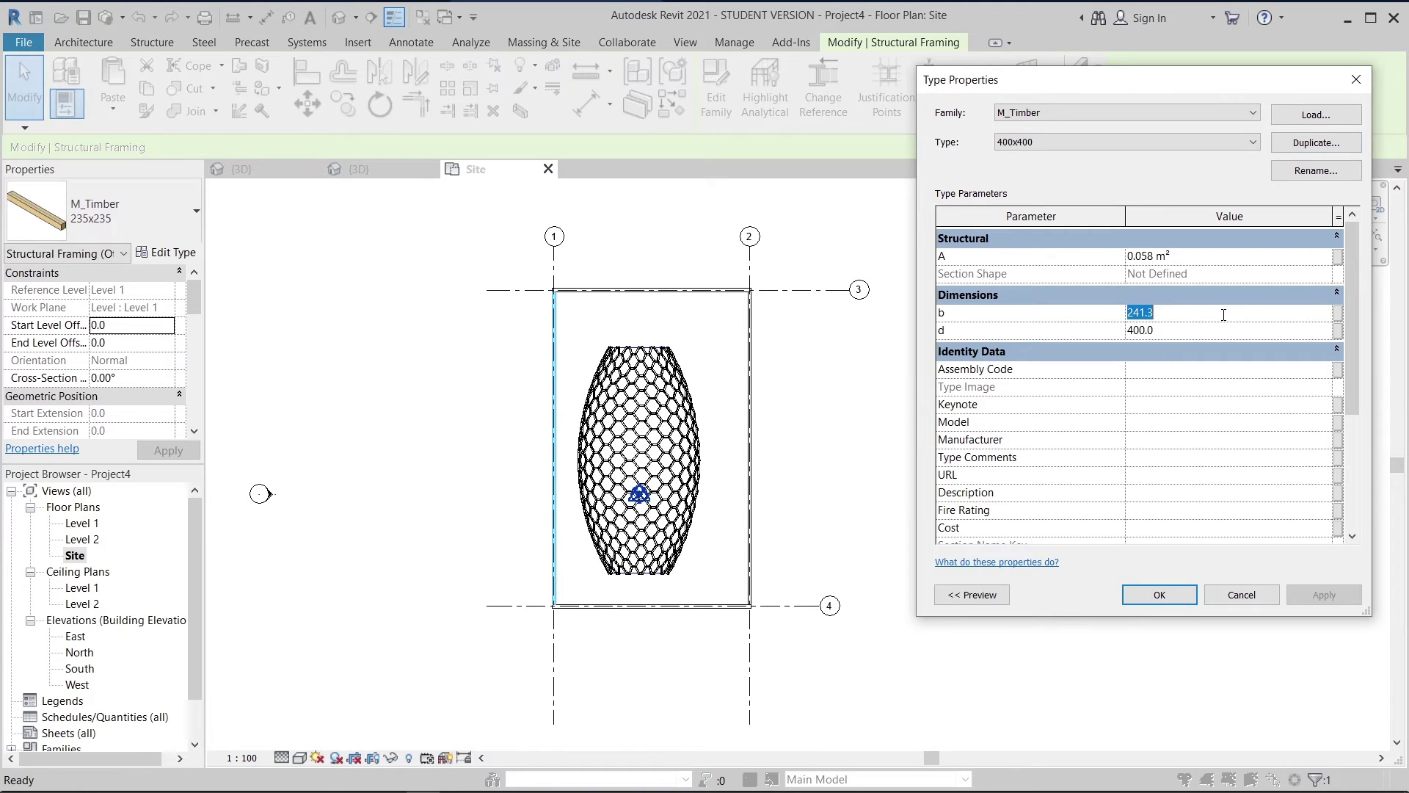
click(1177, 595)
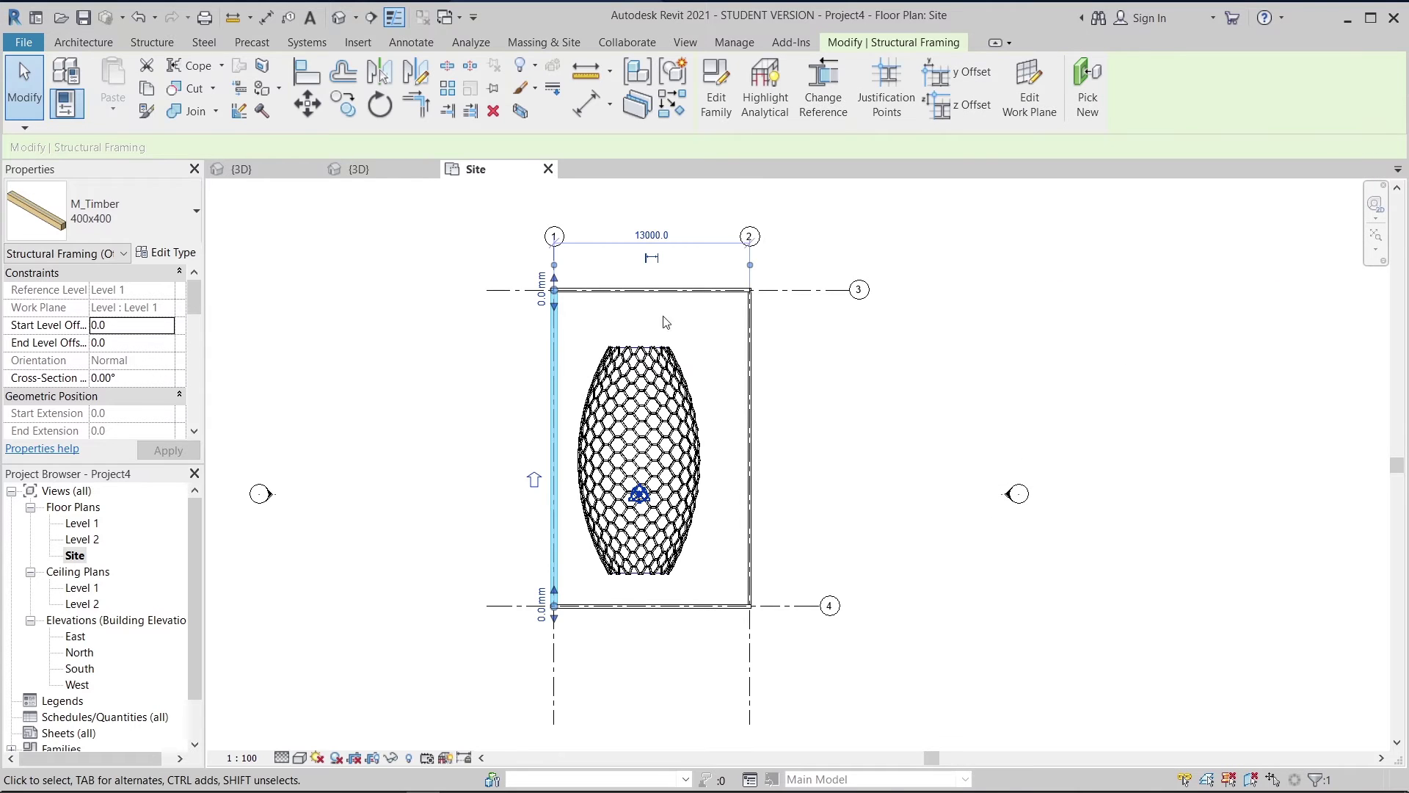
- Change the other three perimeter beams to the M_Timber 400x400 type
ctrl+click(748, 372)
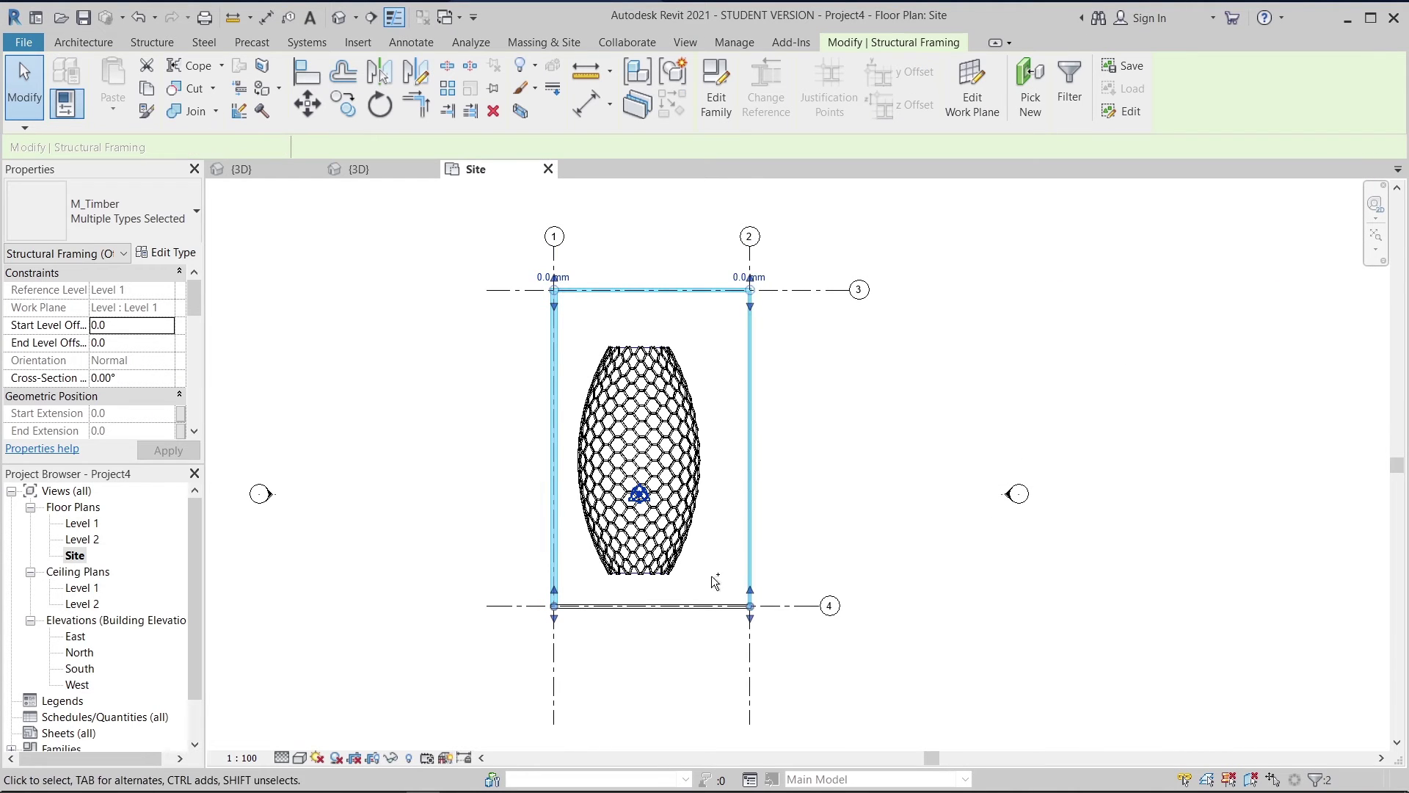
ctrl+click(712, 606)
ctrl+click(560, 575)
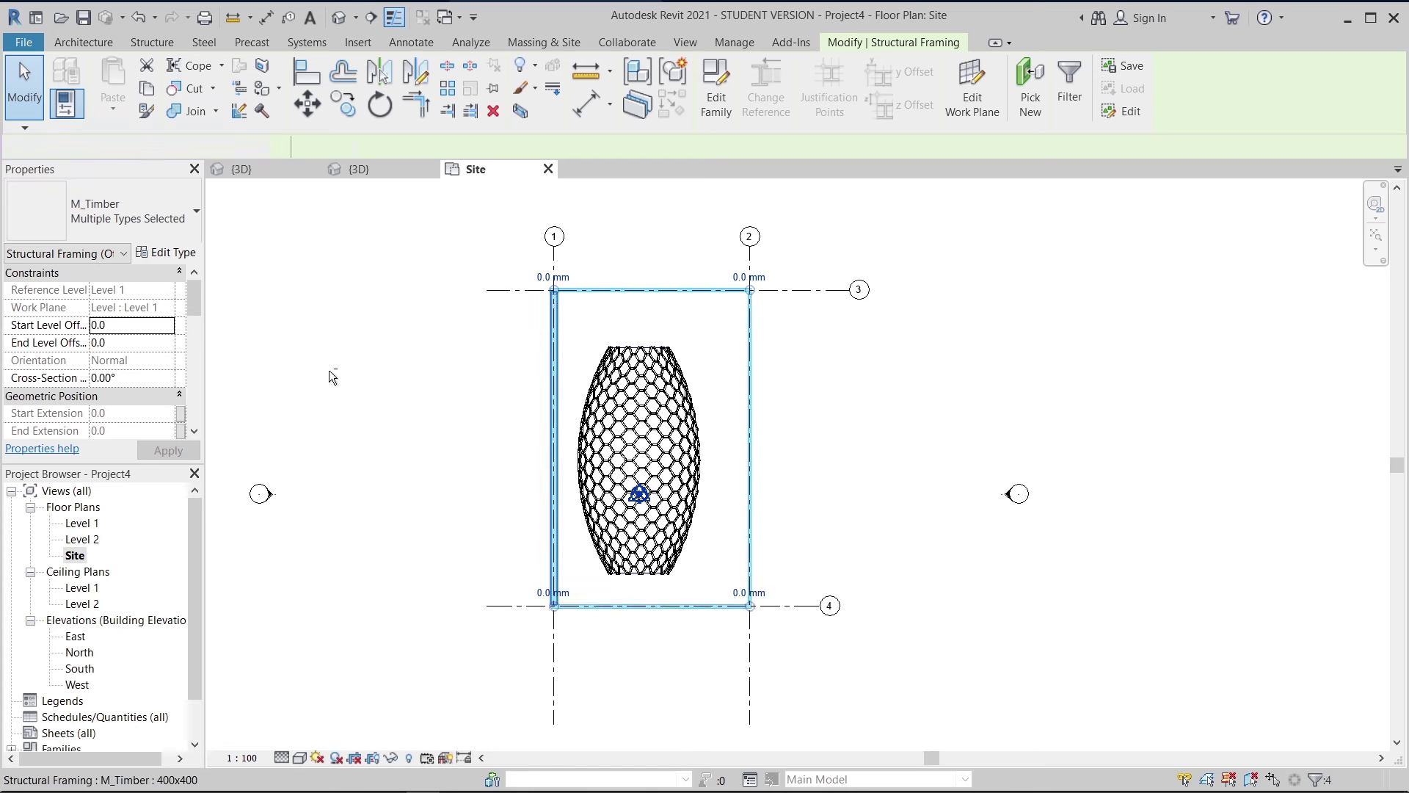
click(150, 215)
click(150, 214)
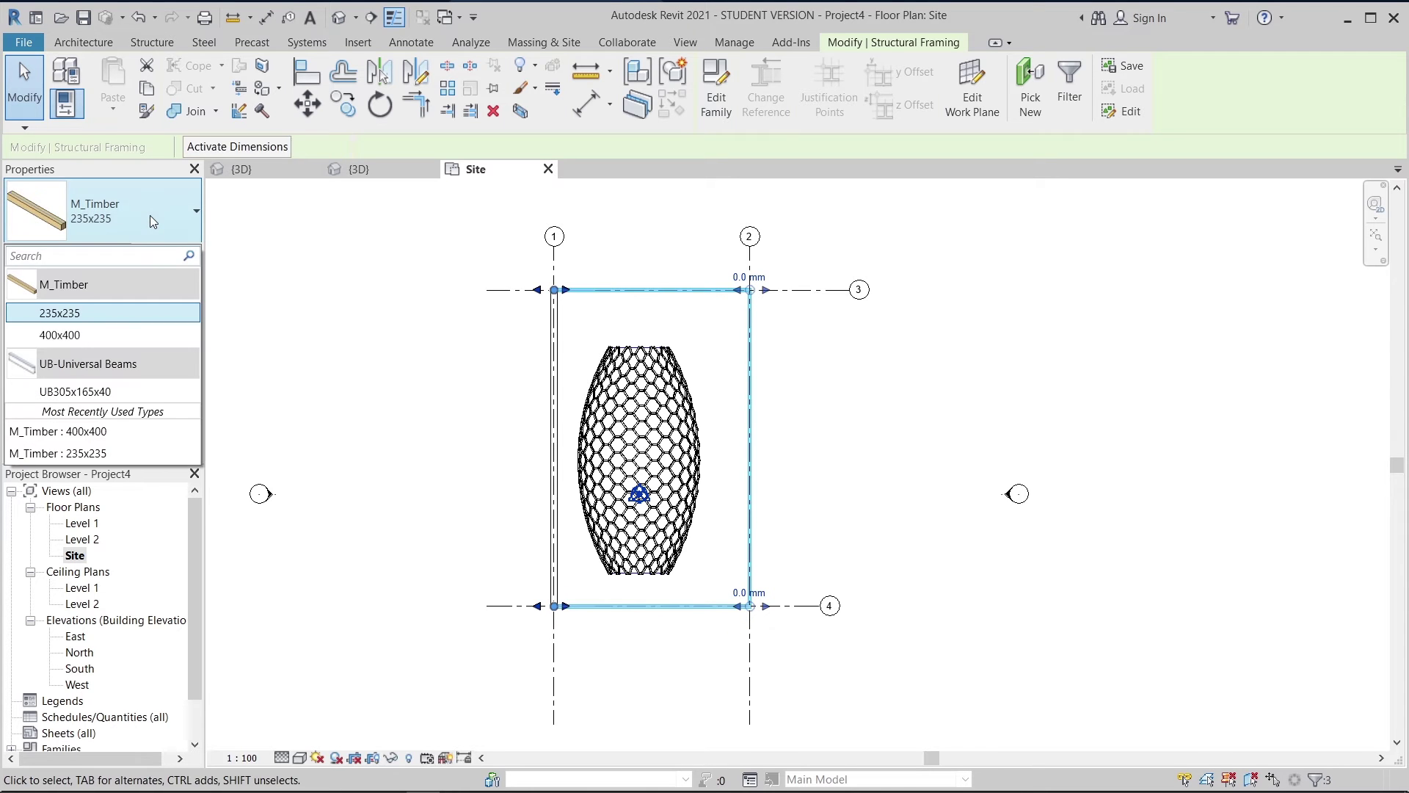
click(104, 335)
click(403, 436)
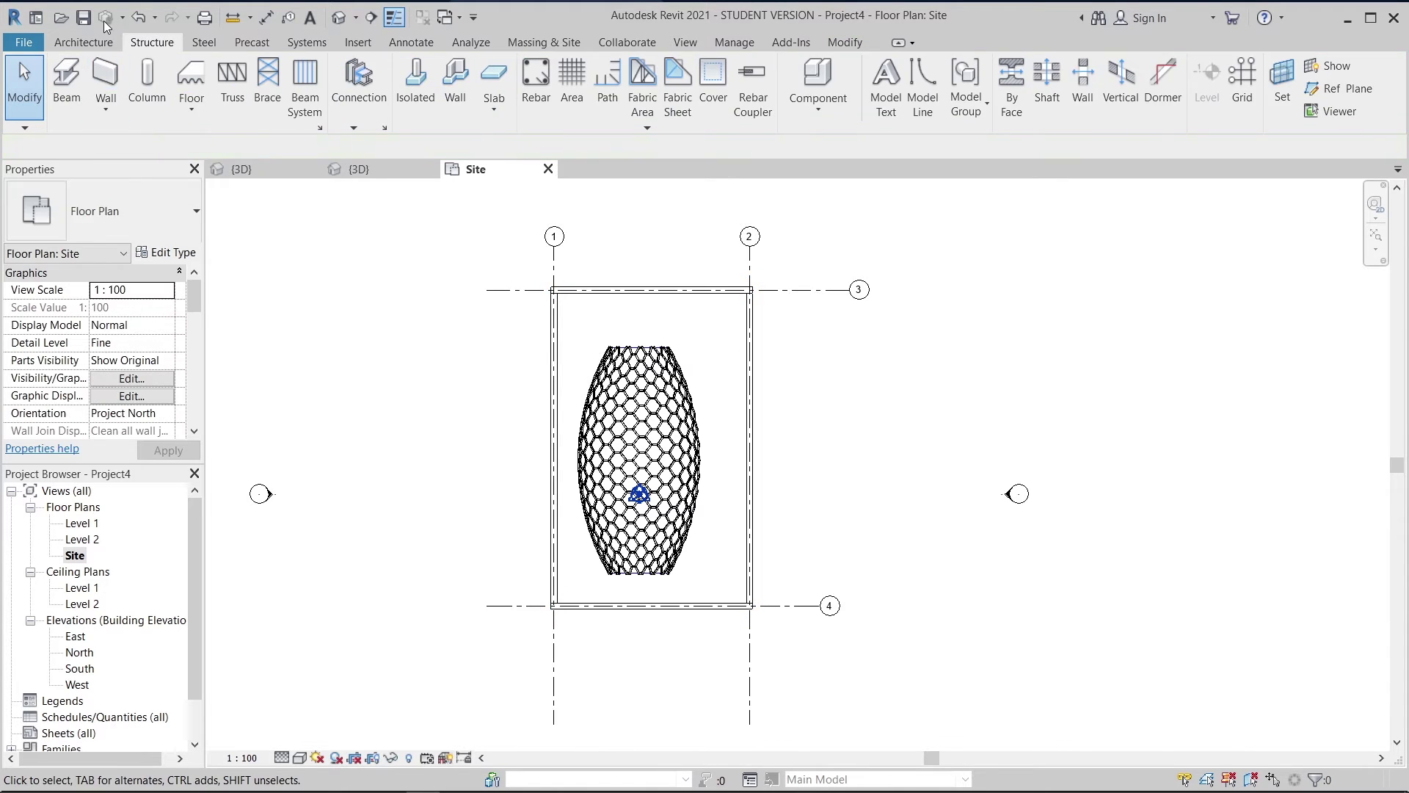
- Sketch a rectangular beam system boundary between opposite inner corners of the perimeter beams
click(297, 88)
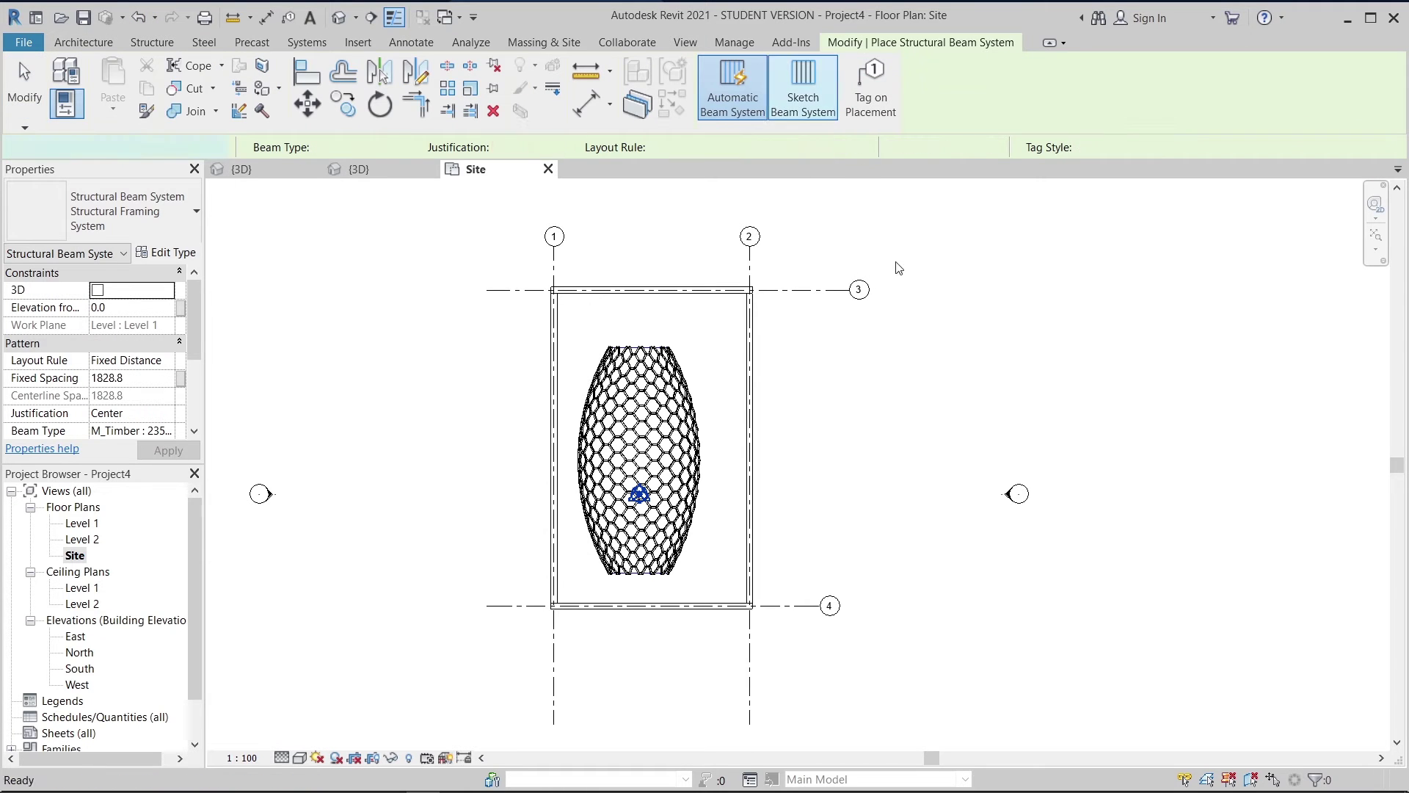
click(872, 69)
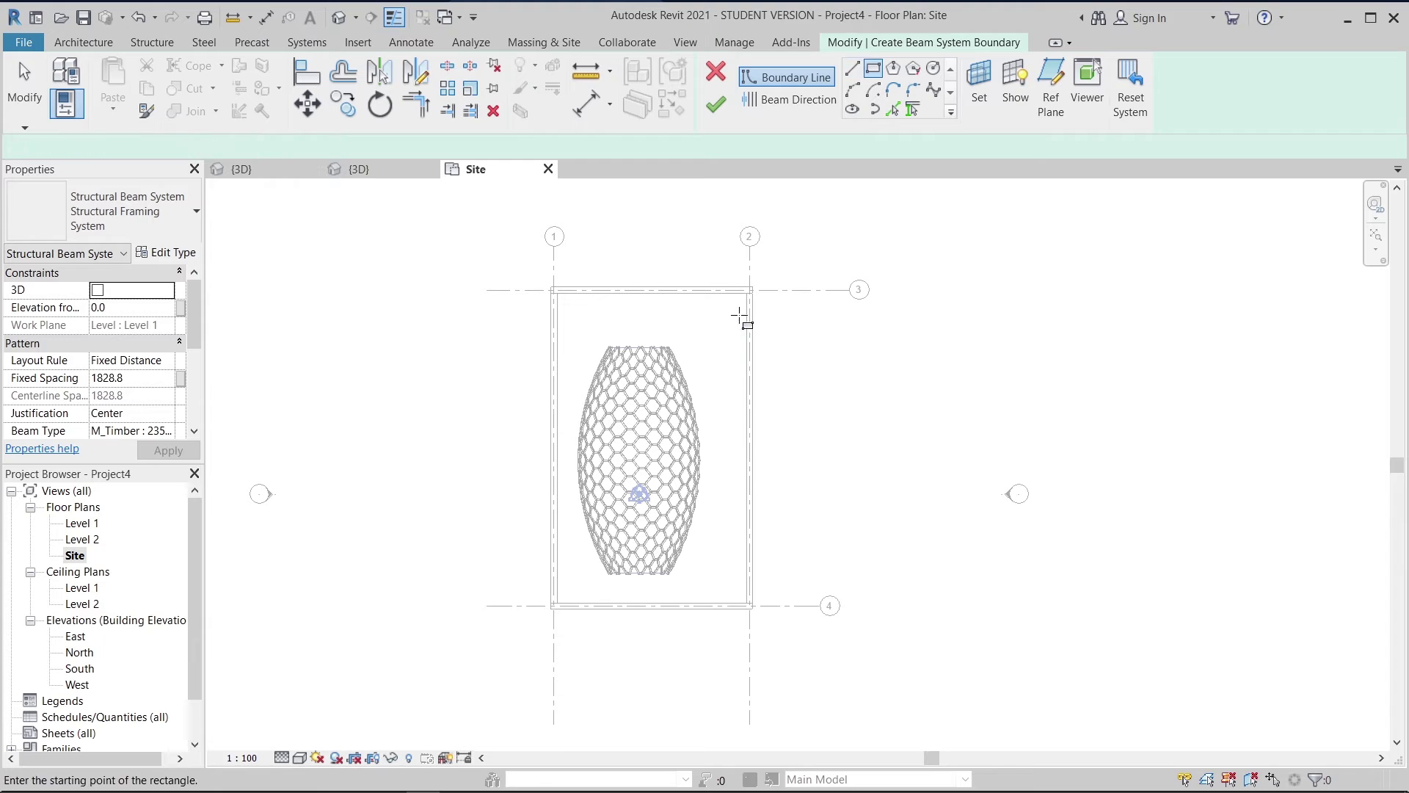
click(748, 293)
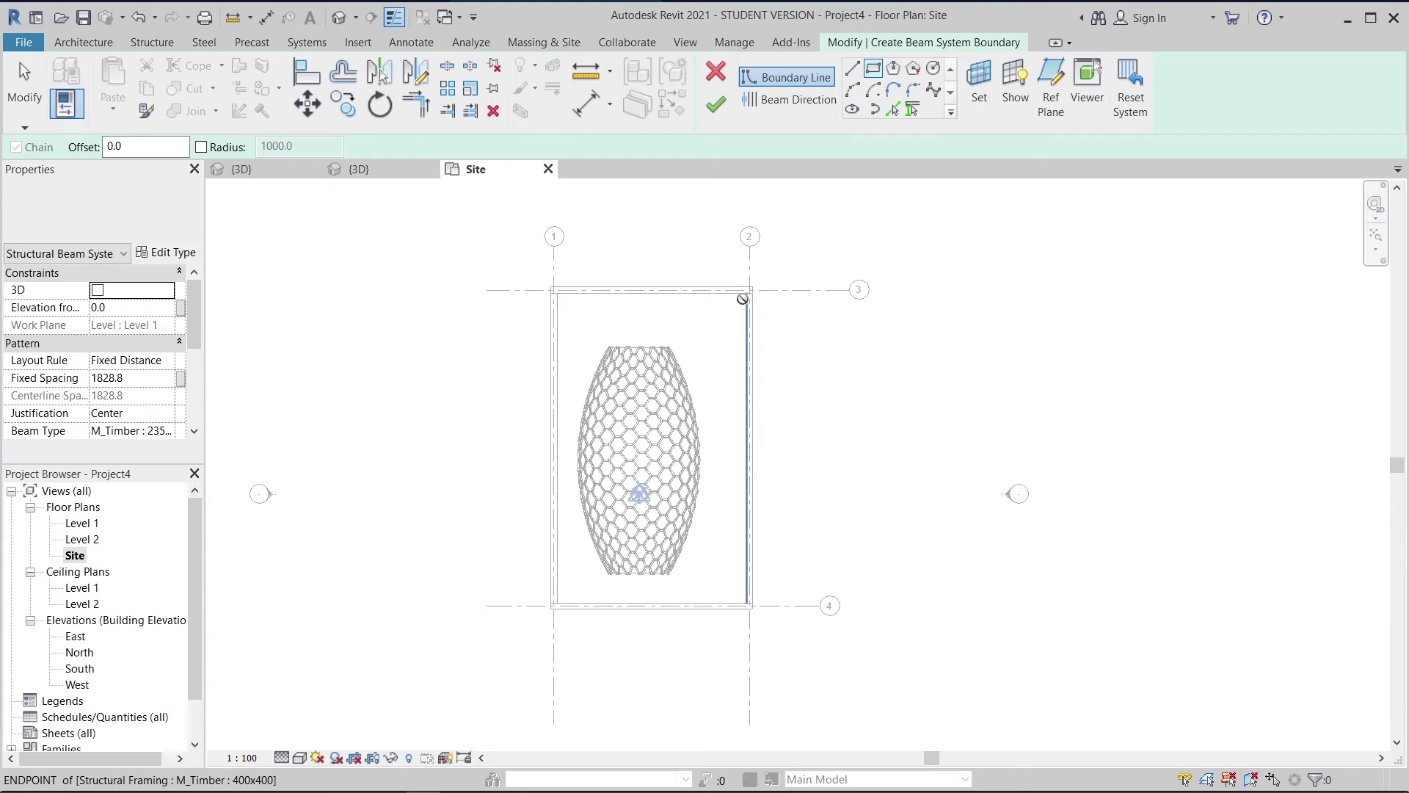
click(557, 603)
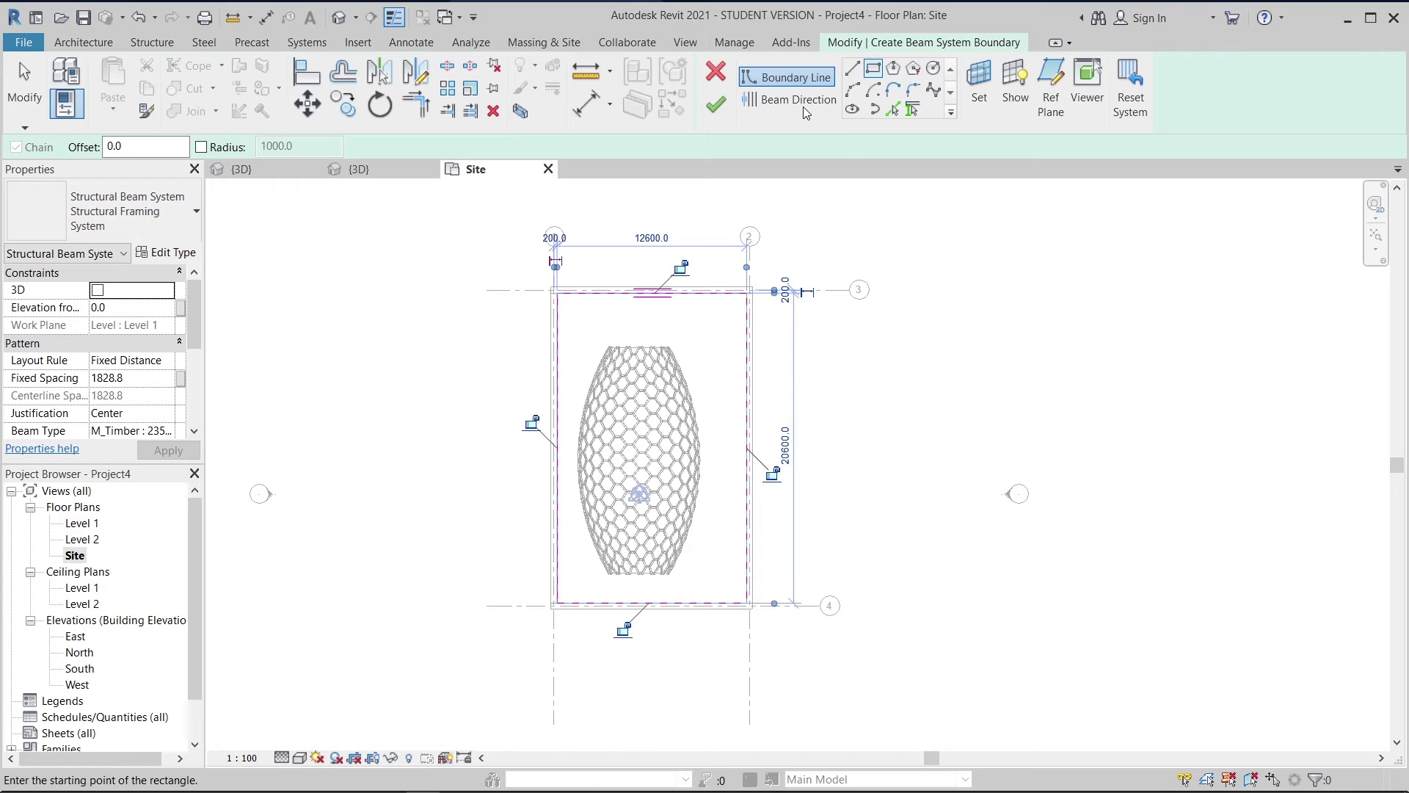
- Run the beam system parallel to the grid 2 beam, set a Fixed Number layout with 15 lines, and finish it
click(893, 110)
click(748, 389)
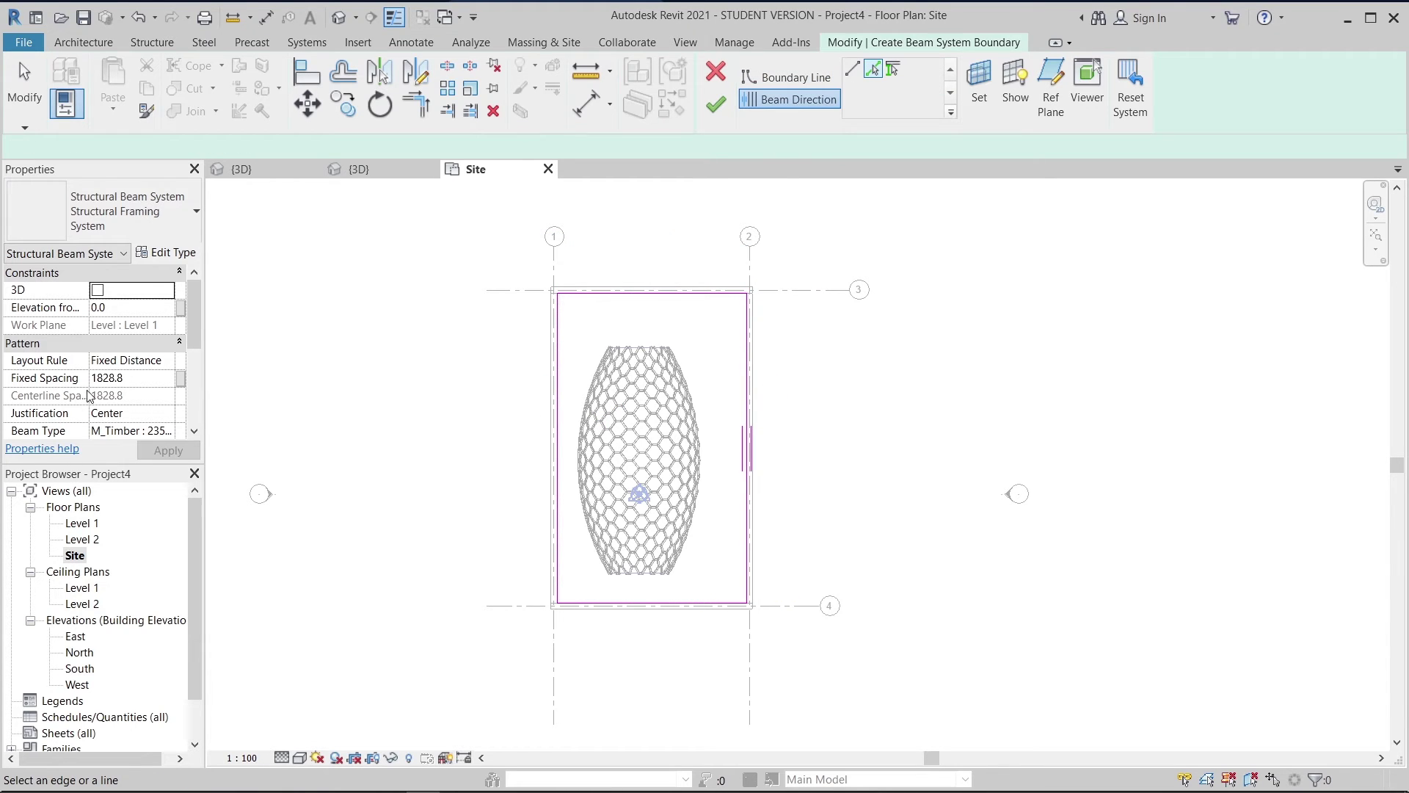
click(176, 364)
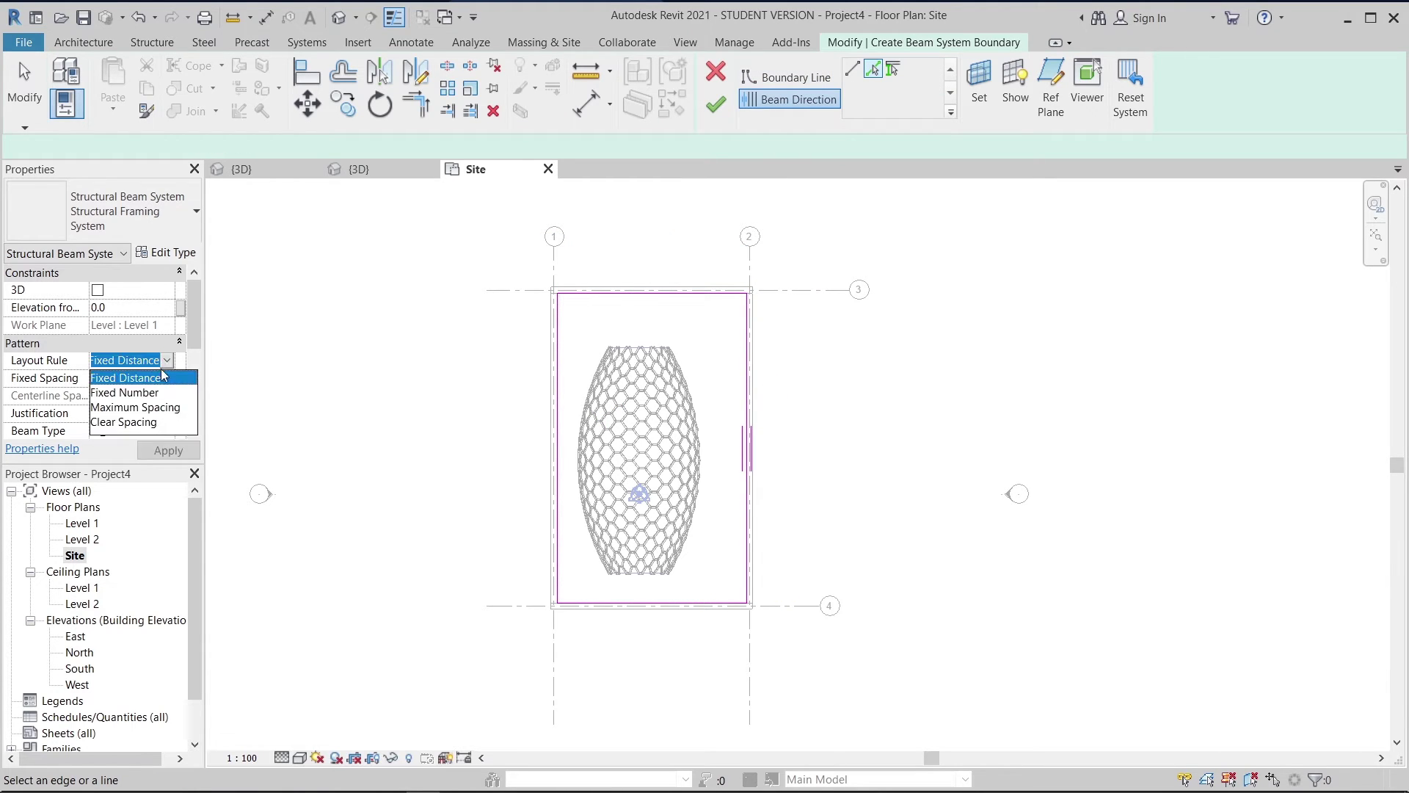
click(150, 393)
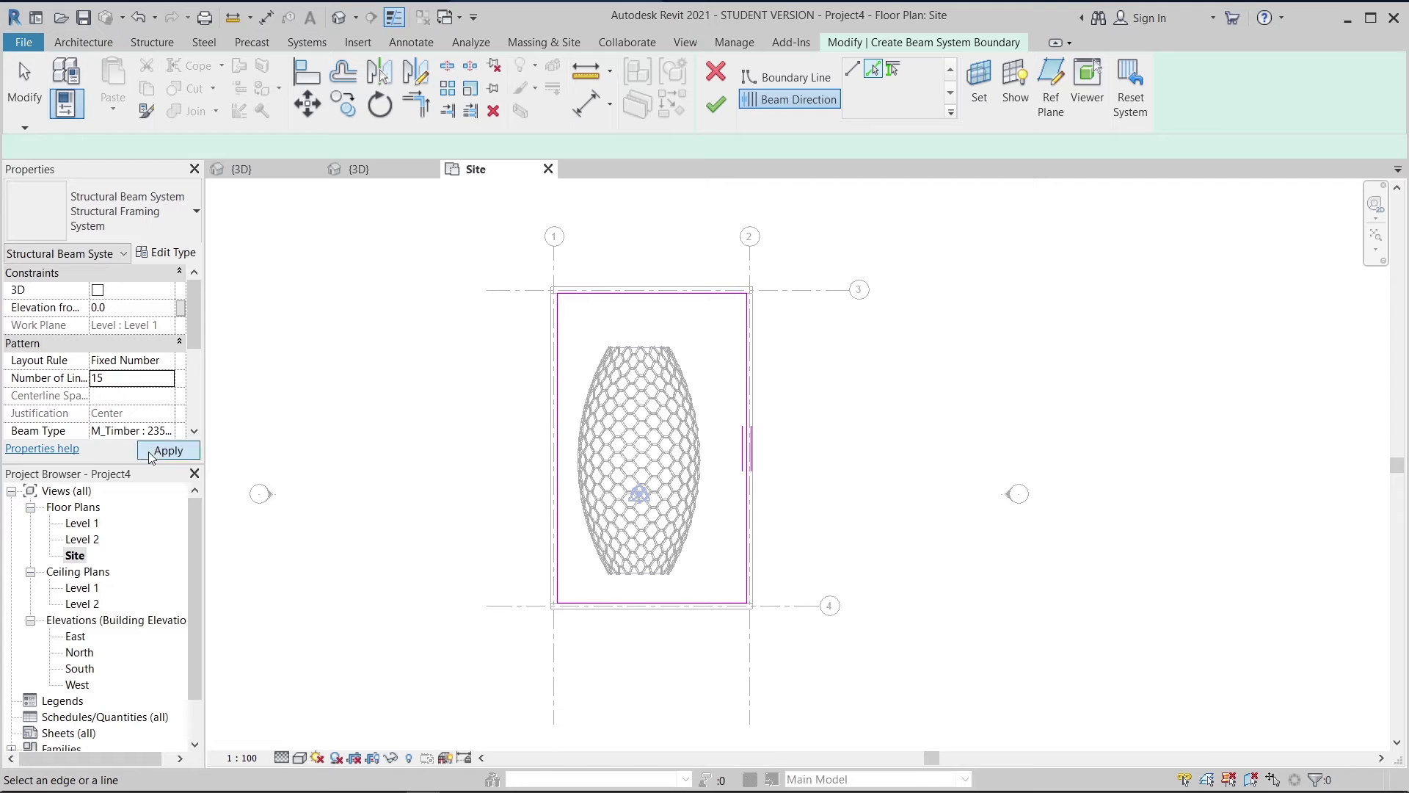
click(716, 104)
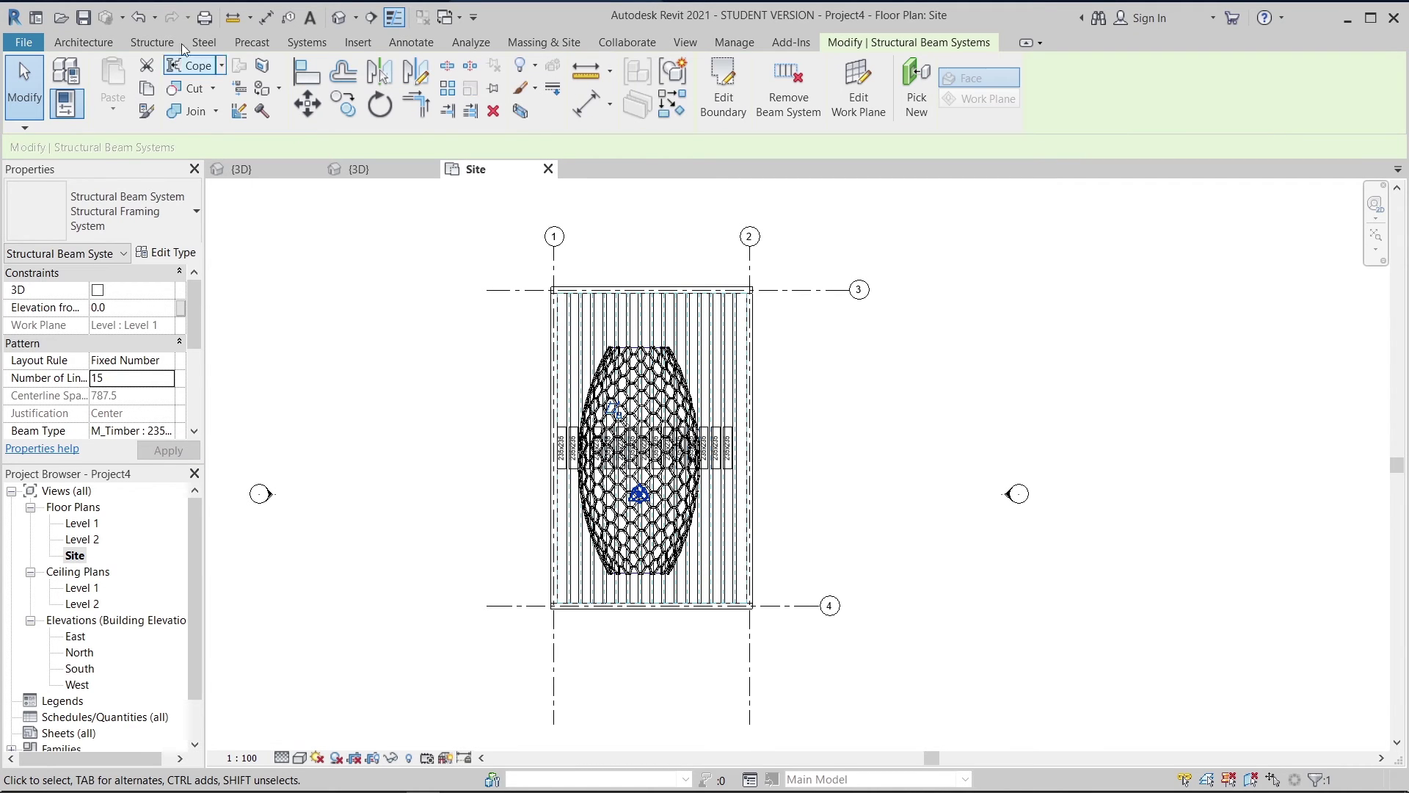
- Start an architectural floor with a rectangular boundary and duplicate its Generic 150mm type as 100
click(83, 42)
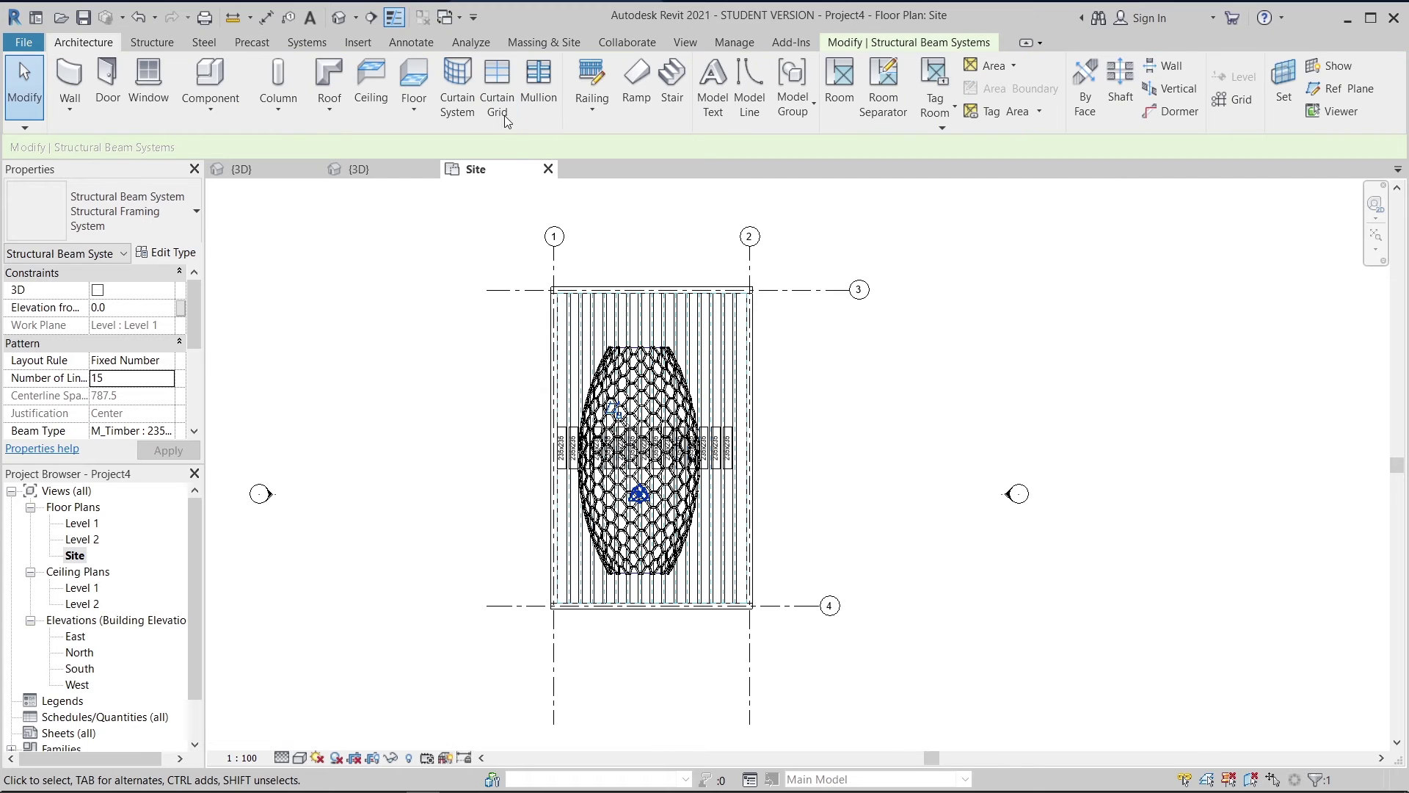
click(413, 79)
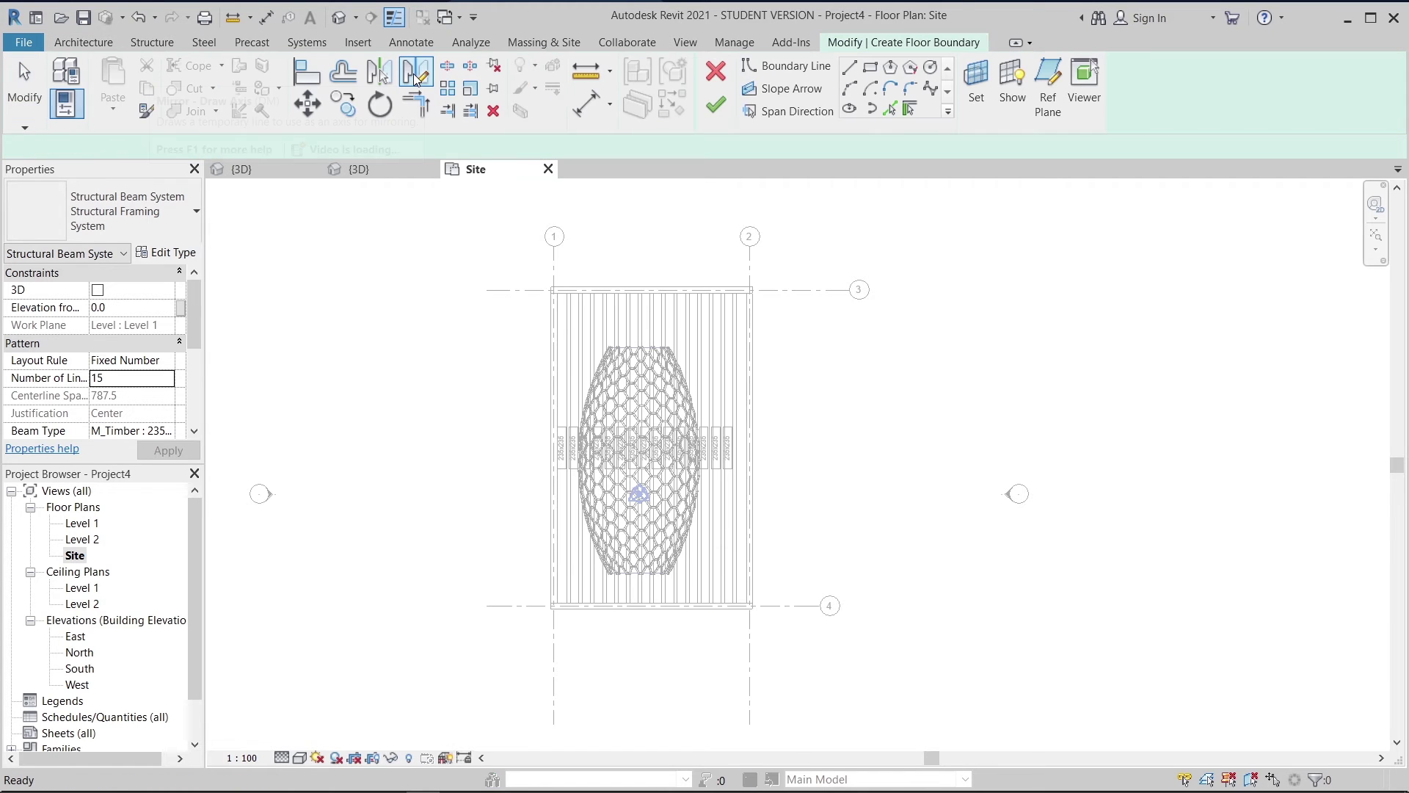
click(871, 68)
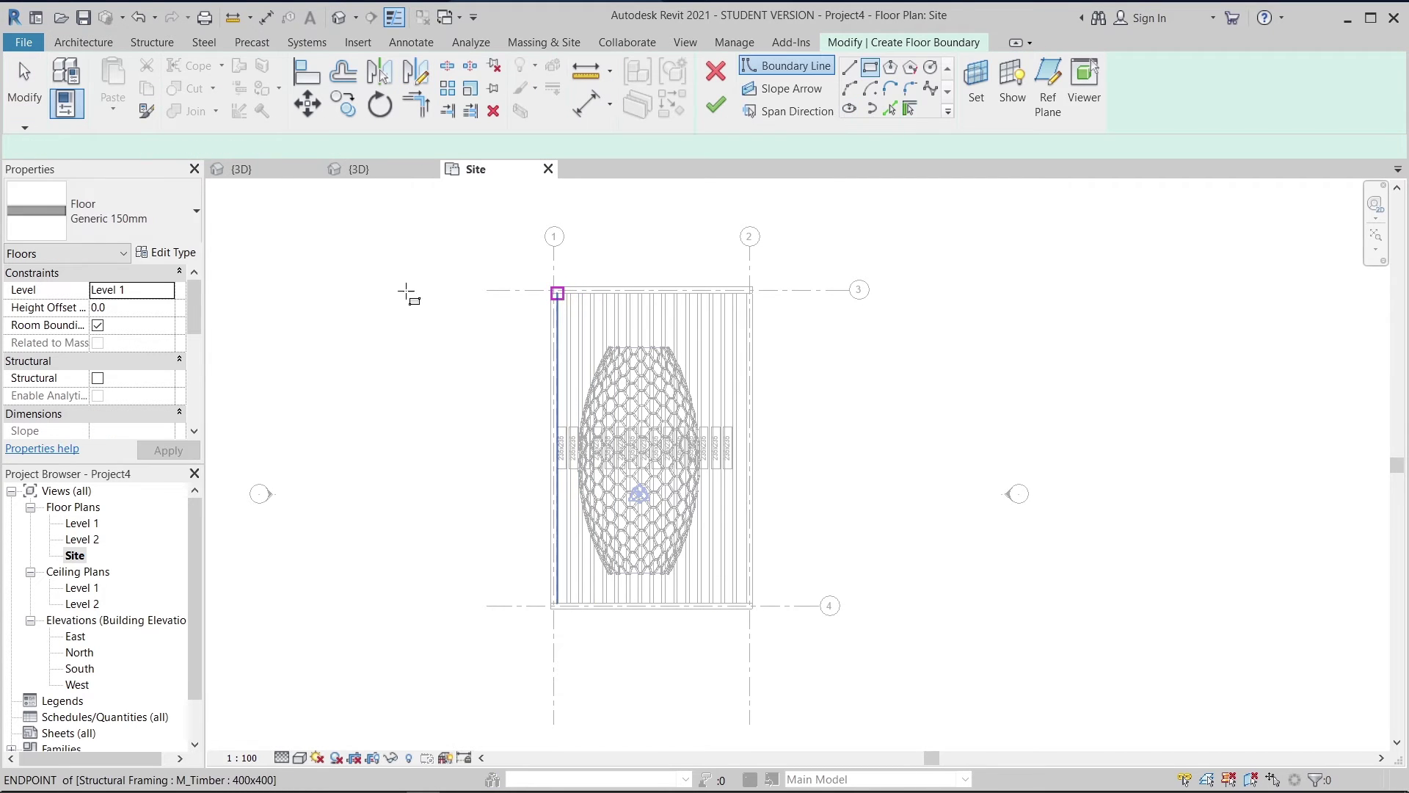
click(164, 252)
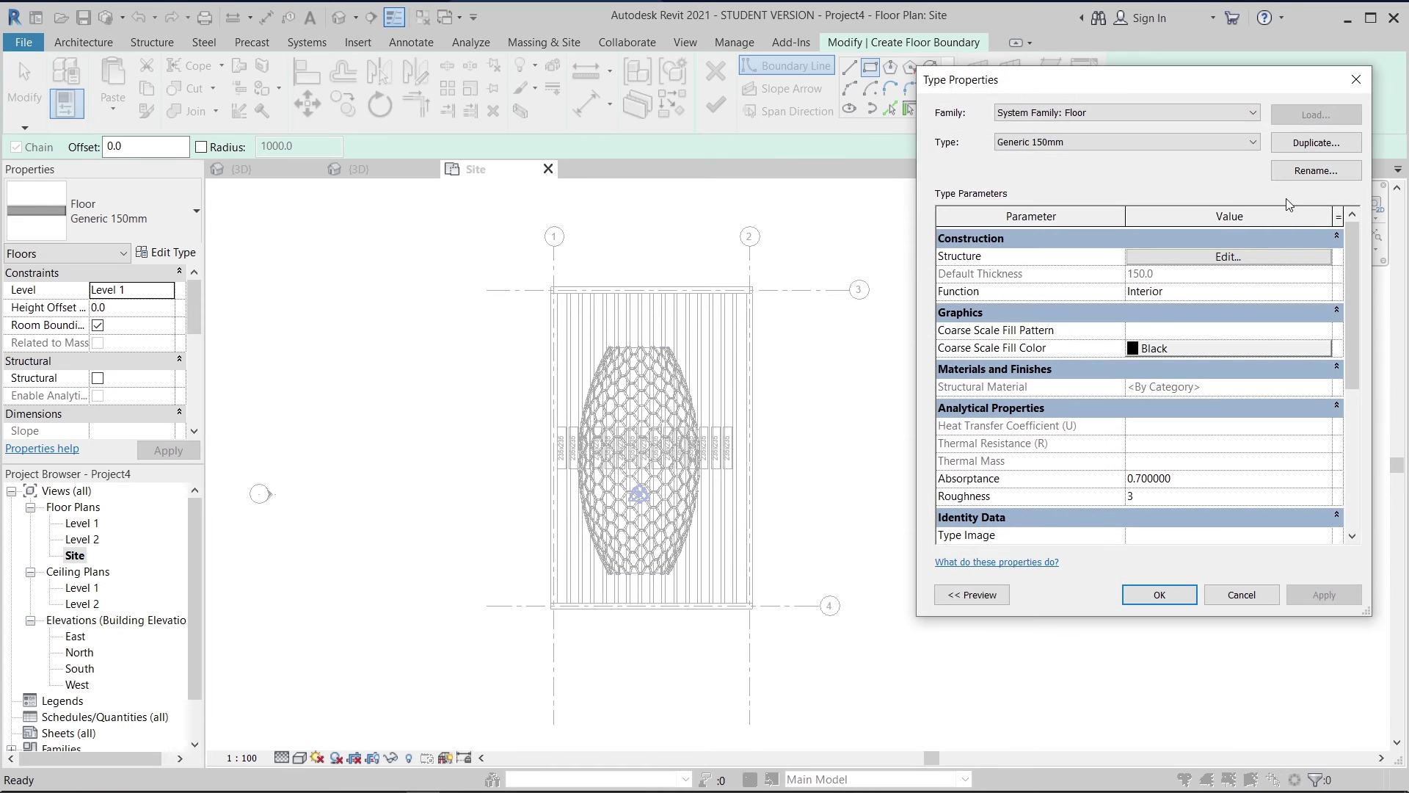
click(1297, 145)
text(100)
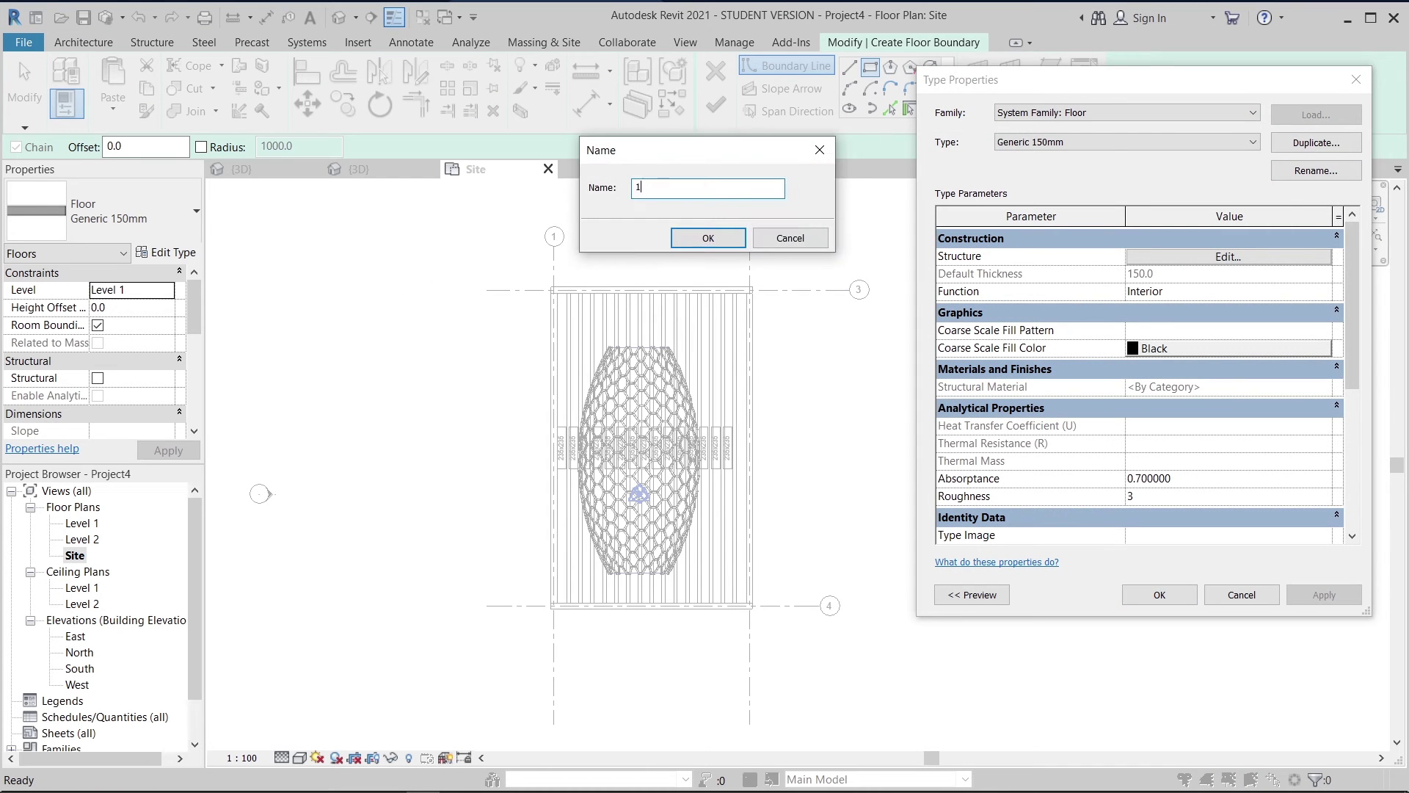
key(Return)
key(Return)
click(791, 238)
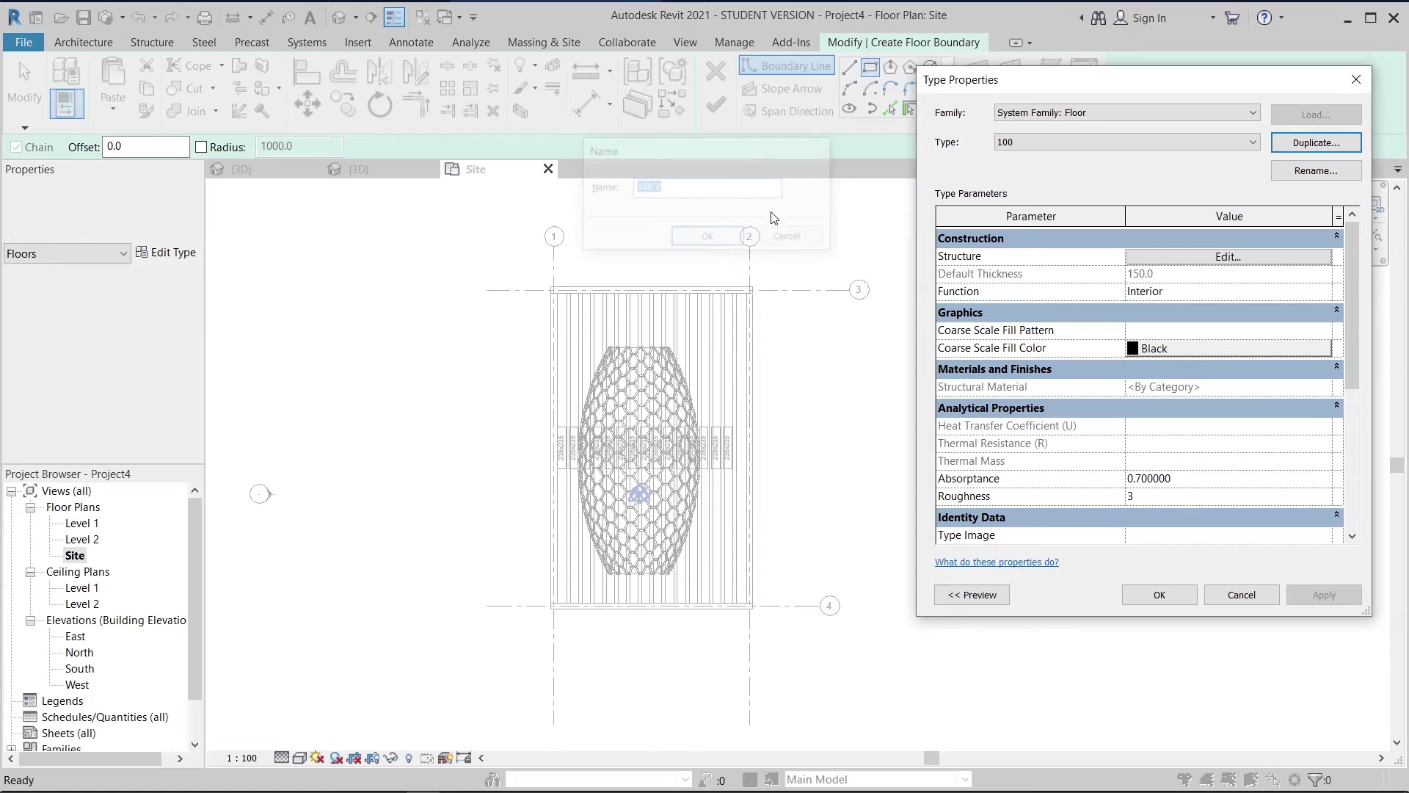
- Set the new floor type's structure layer to 100 mm thick with the Hexagon material
click(1228, 257)
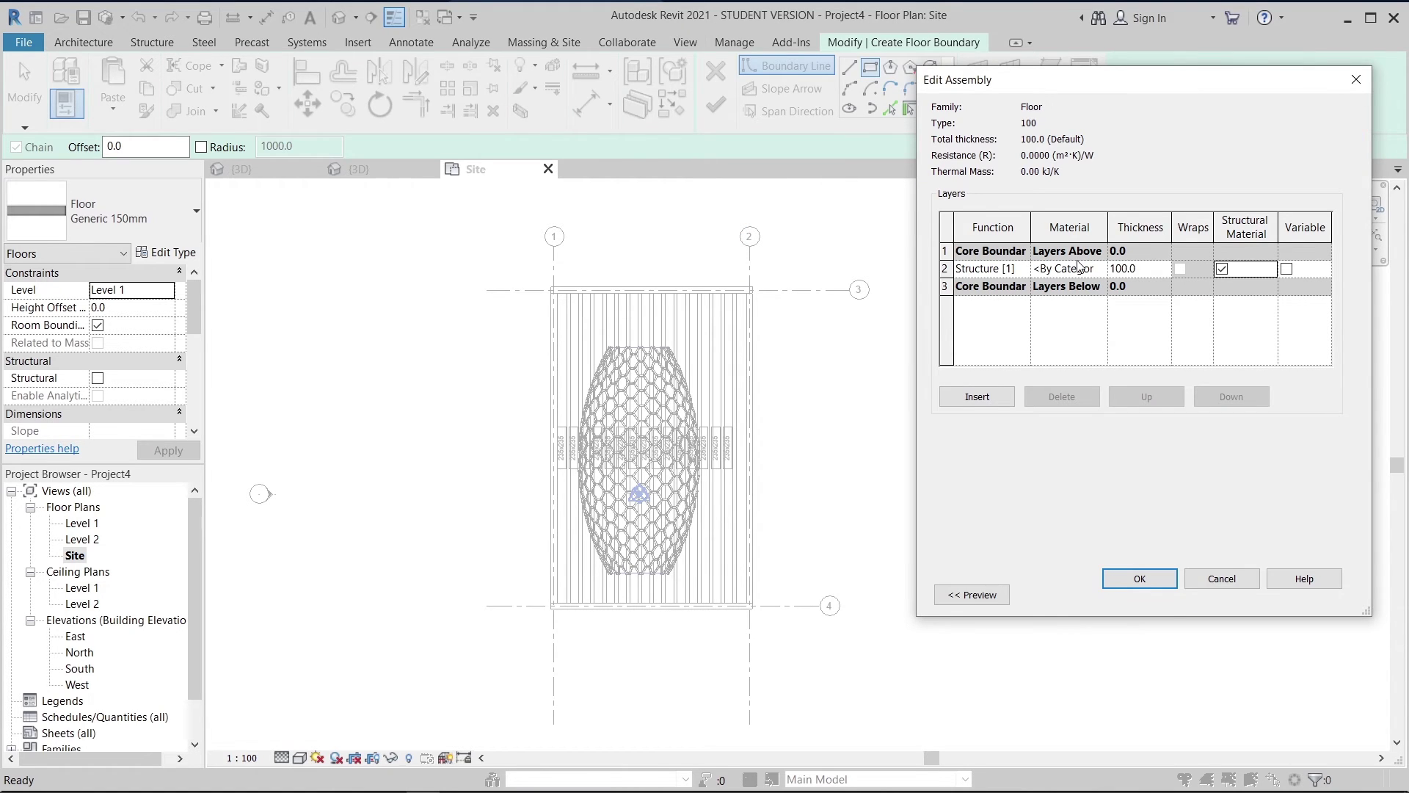
click(1100, 269)
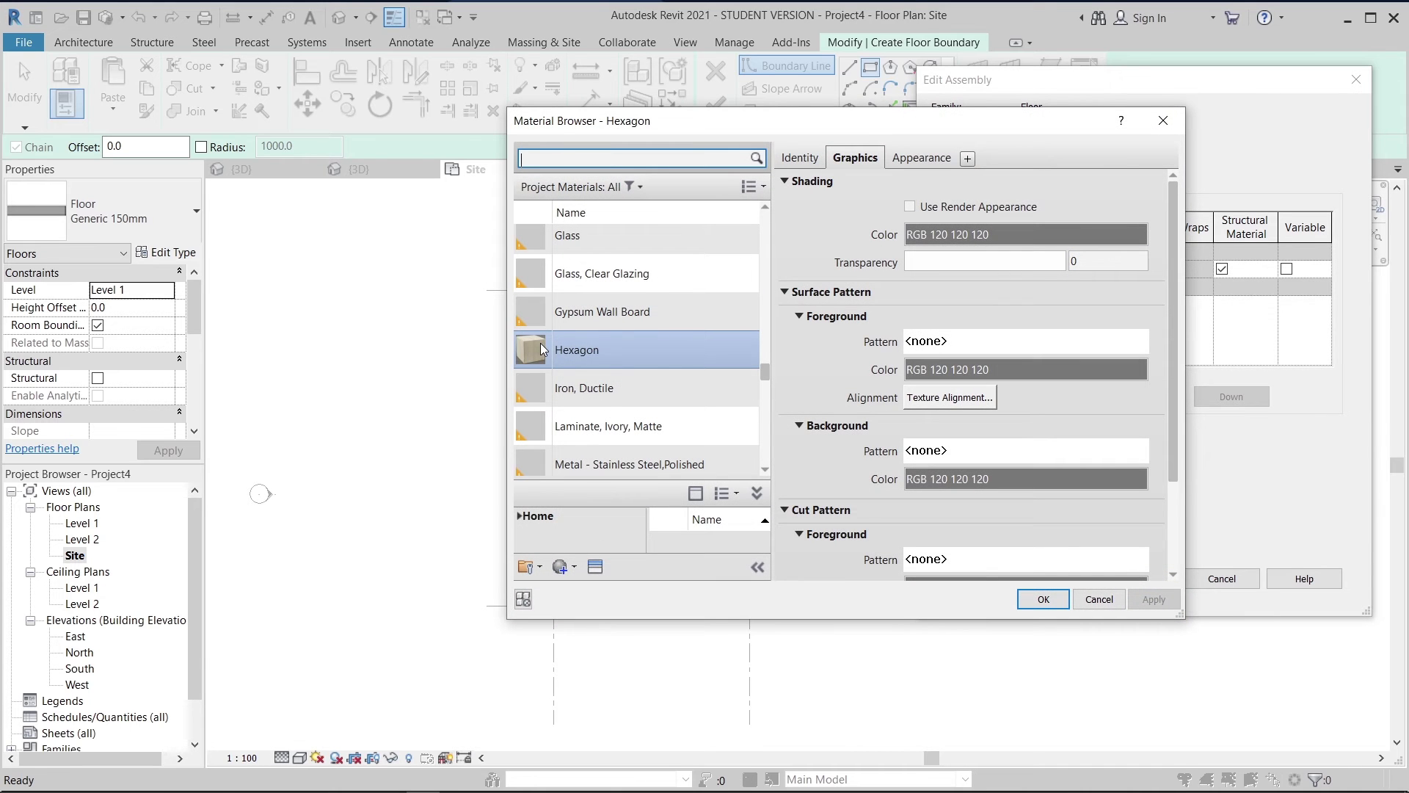
click(1043, 599)
click(1164, 587)
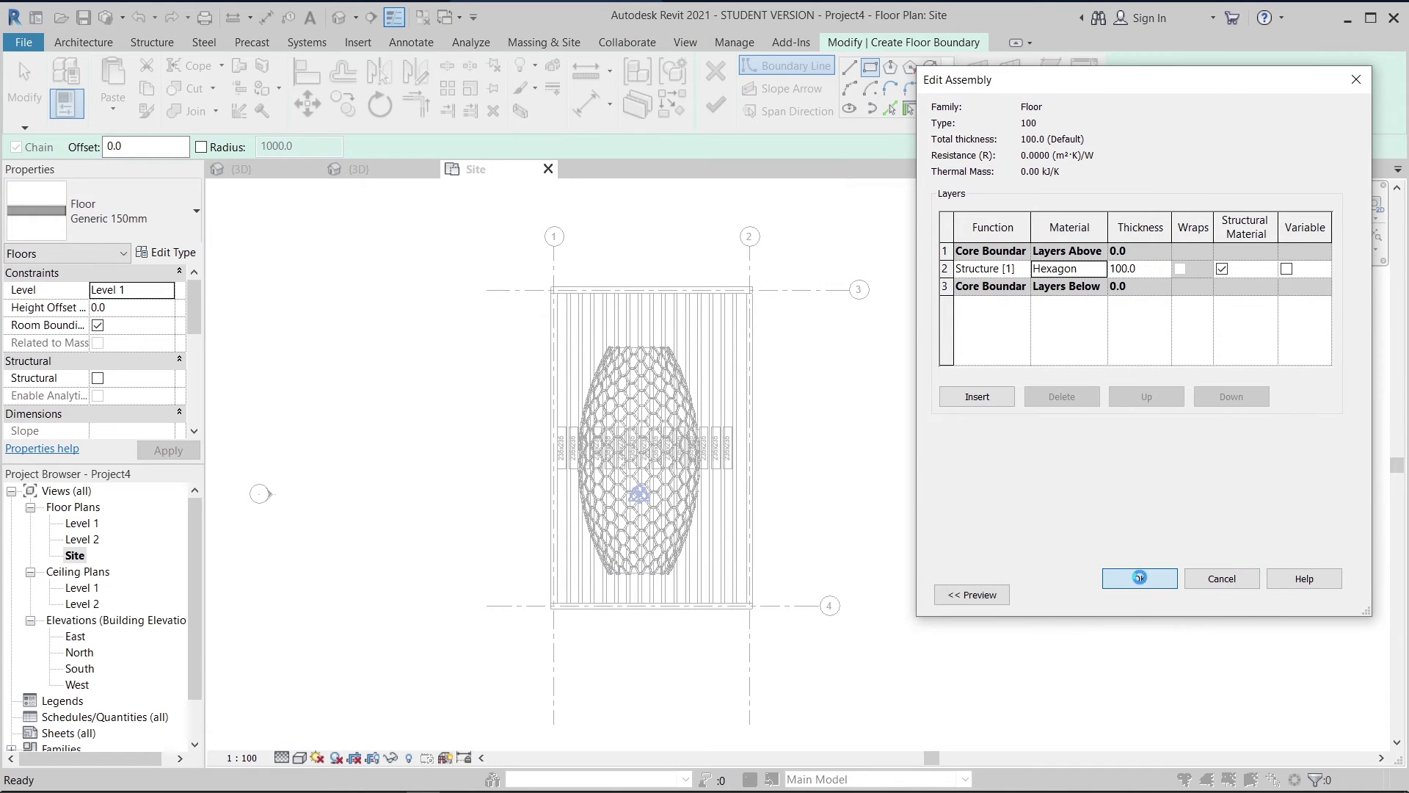
click(1194, 596)
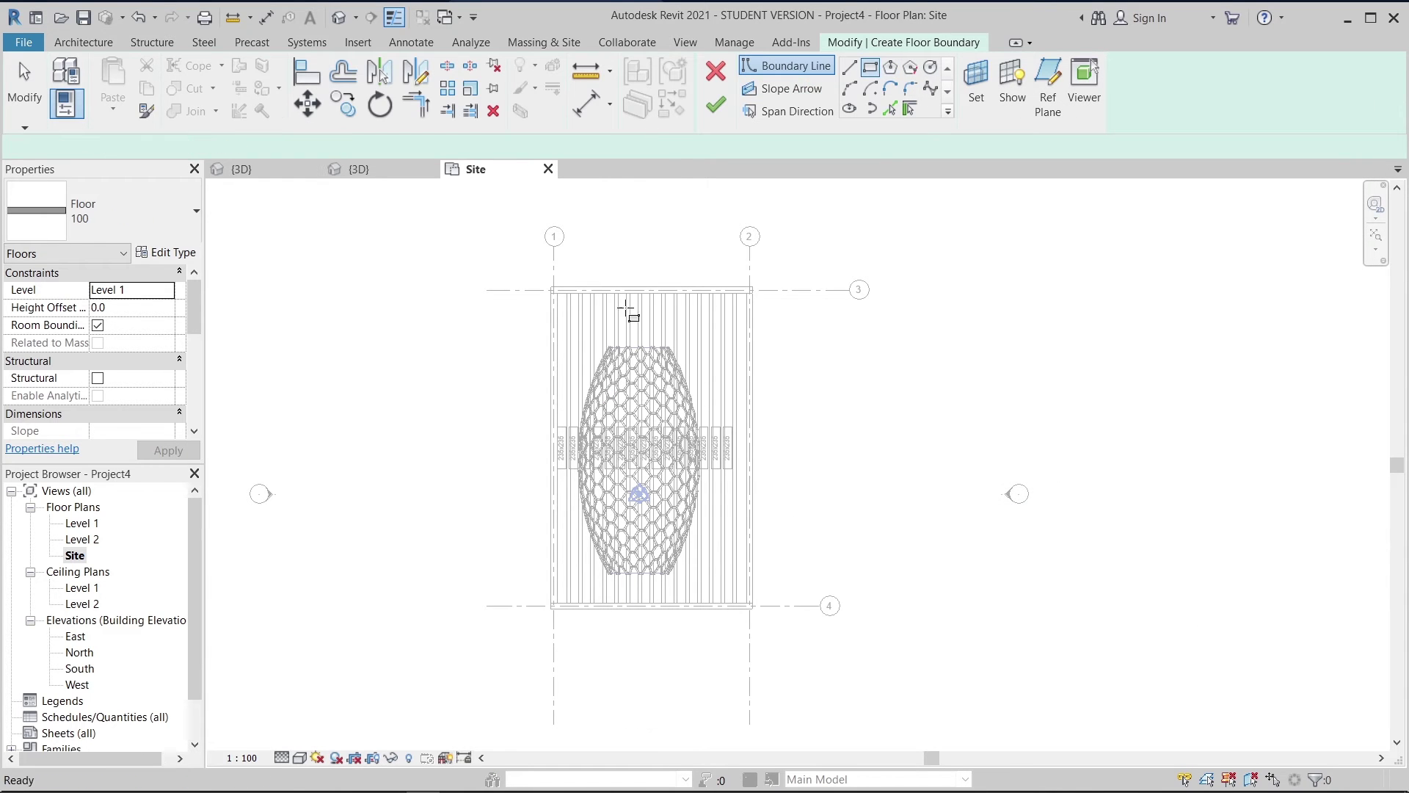
- Sketch the rectangular floor boundary between opposite inner corners of the perimeter beams and finish the floor
scroll(612, 304, up, 2)
scroll(707, 461, down, 1)
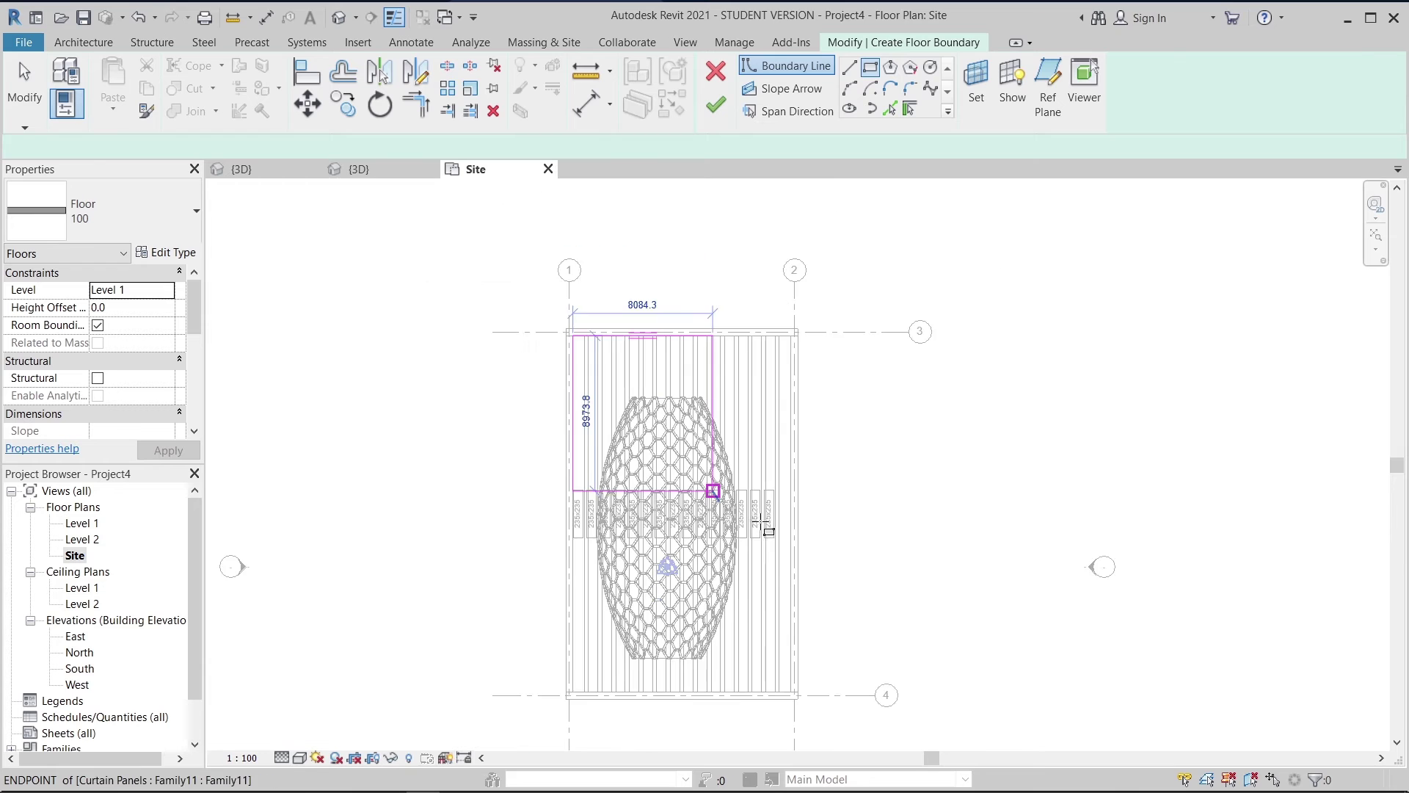
middle_drag(764, 730, 718, 513)
scroll(717, 503, up, 2)
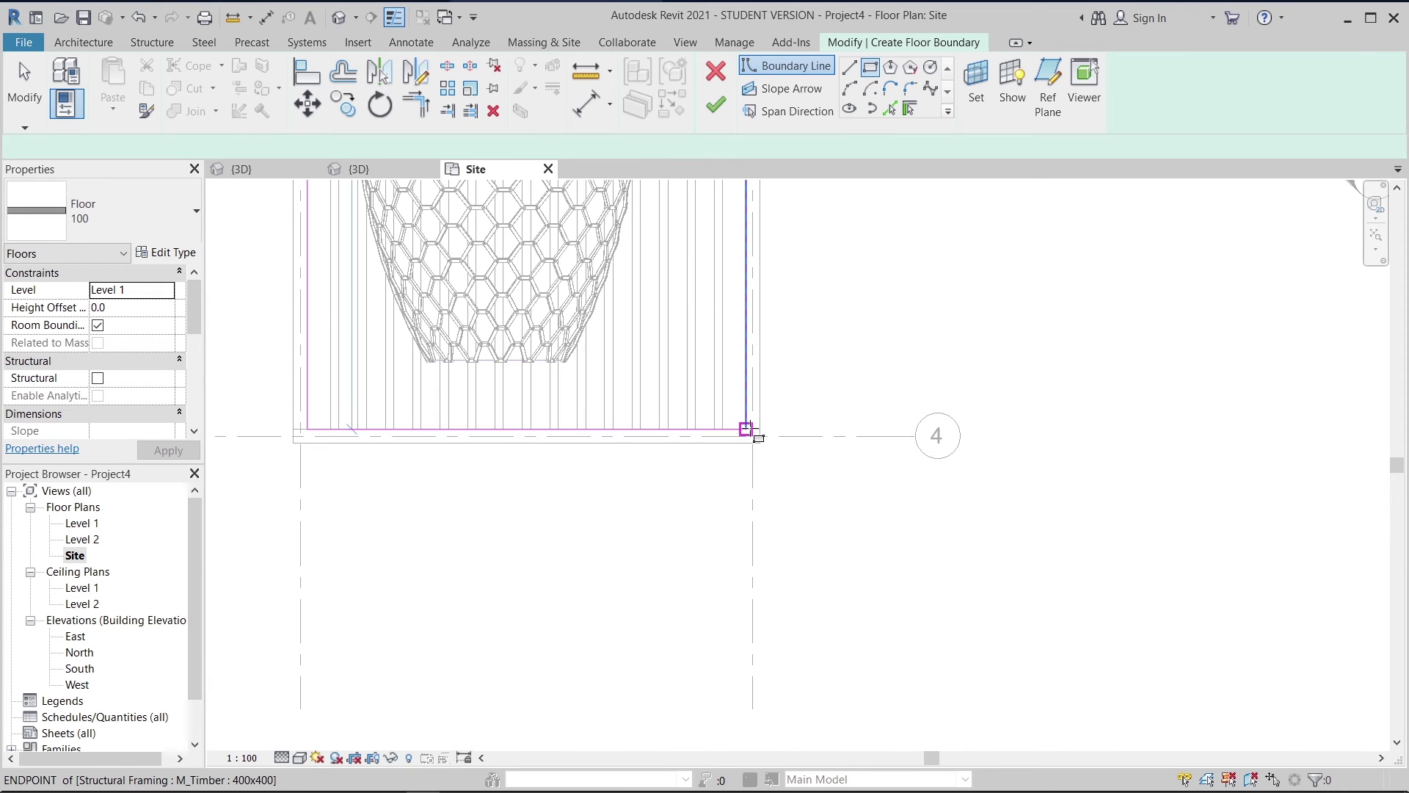
click(746, 428)
key(Escape)
click(722, 111)
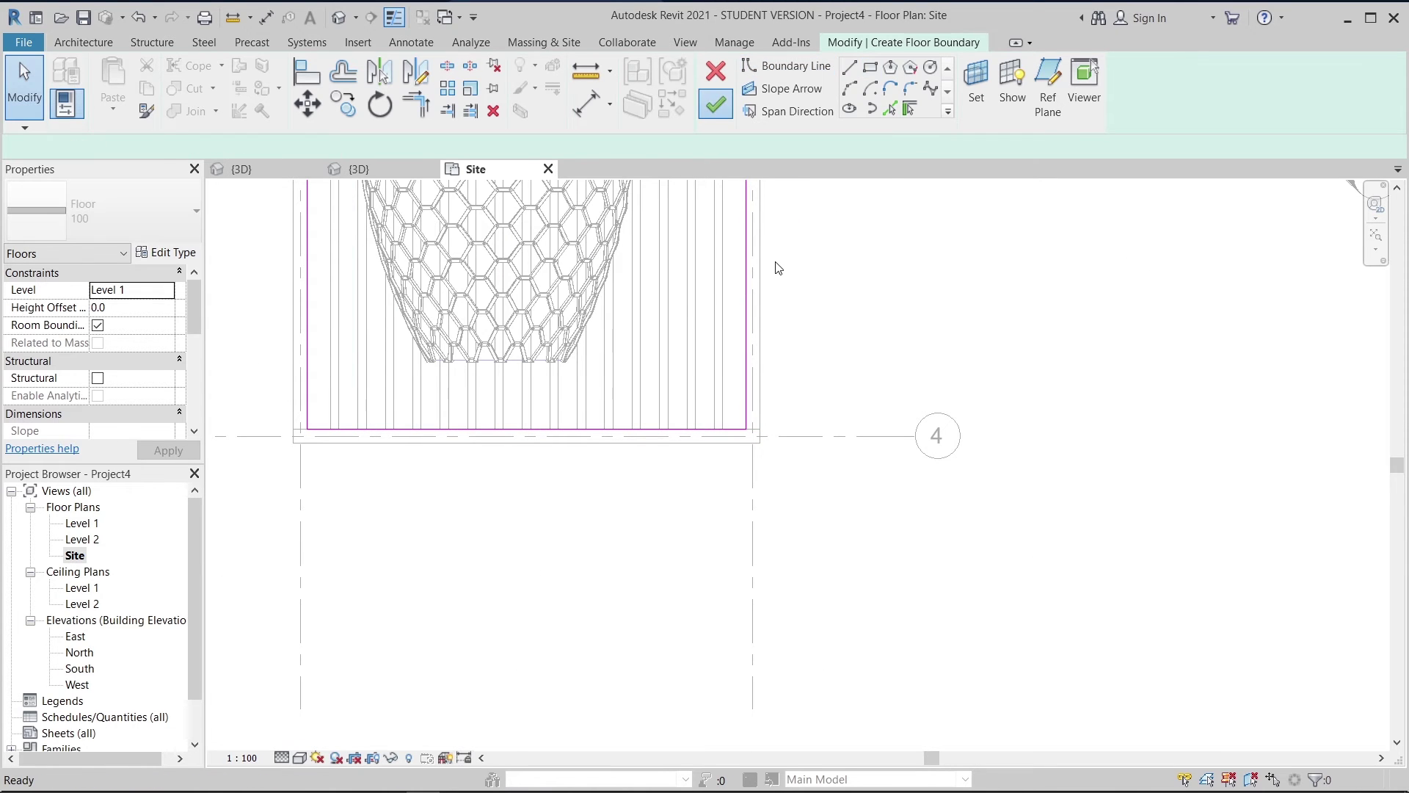
scroll(859, 587, down, 2)
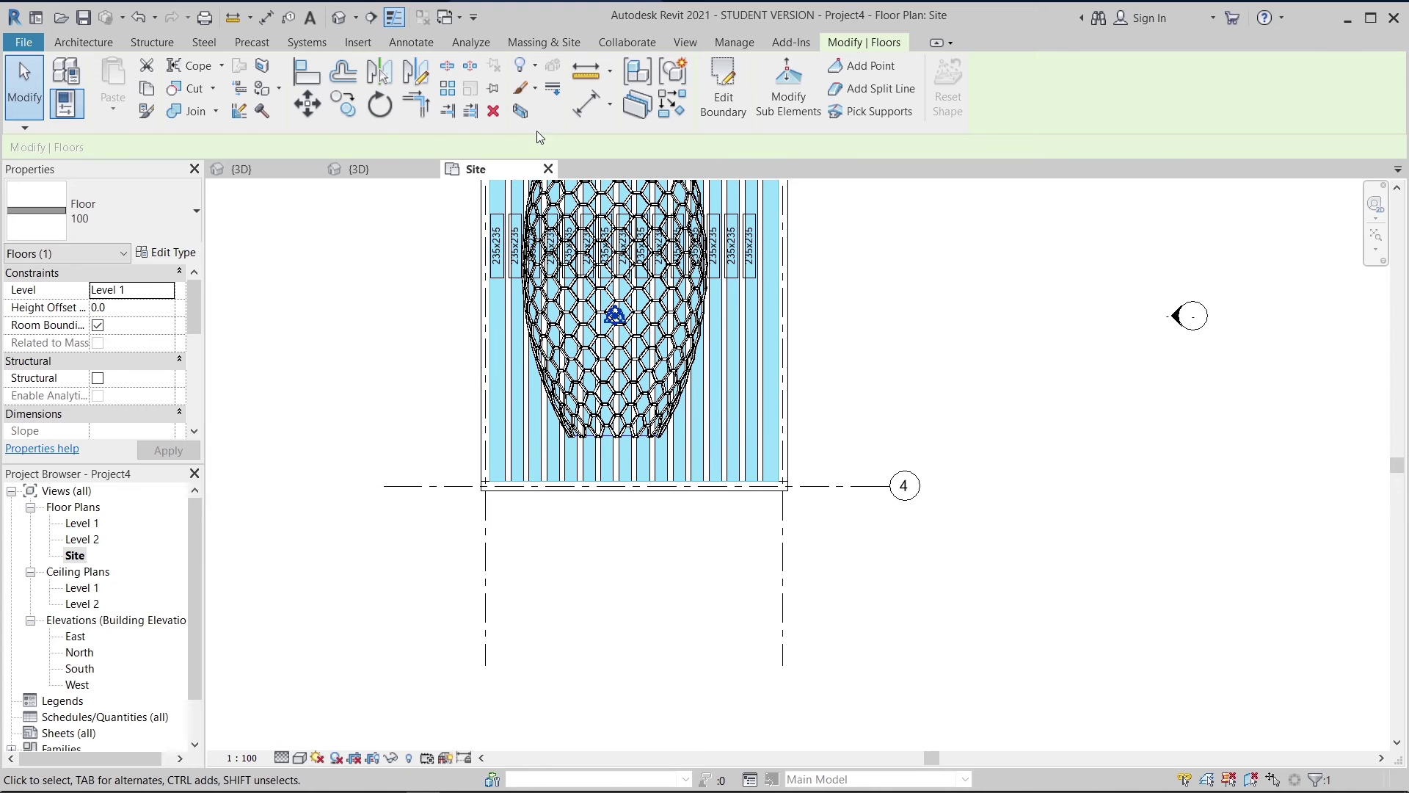
- Open the default 3D view and orient it to the right side of the model
click(338, 21)
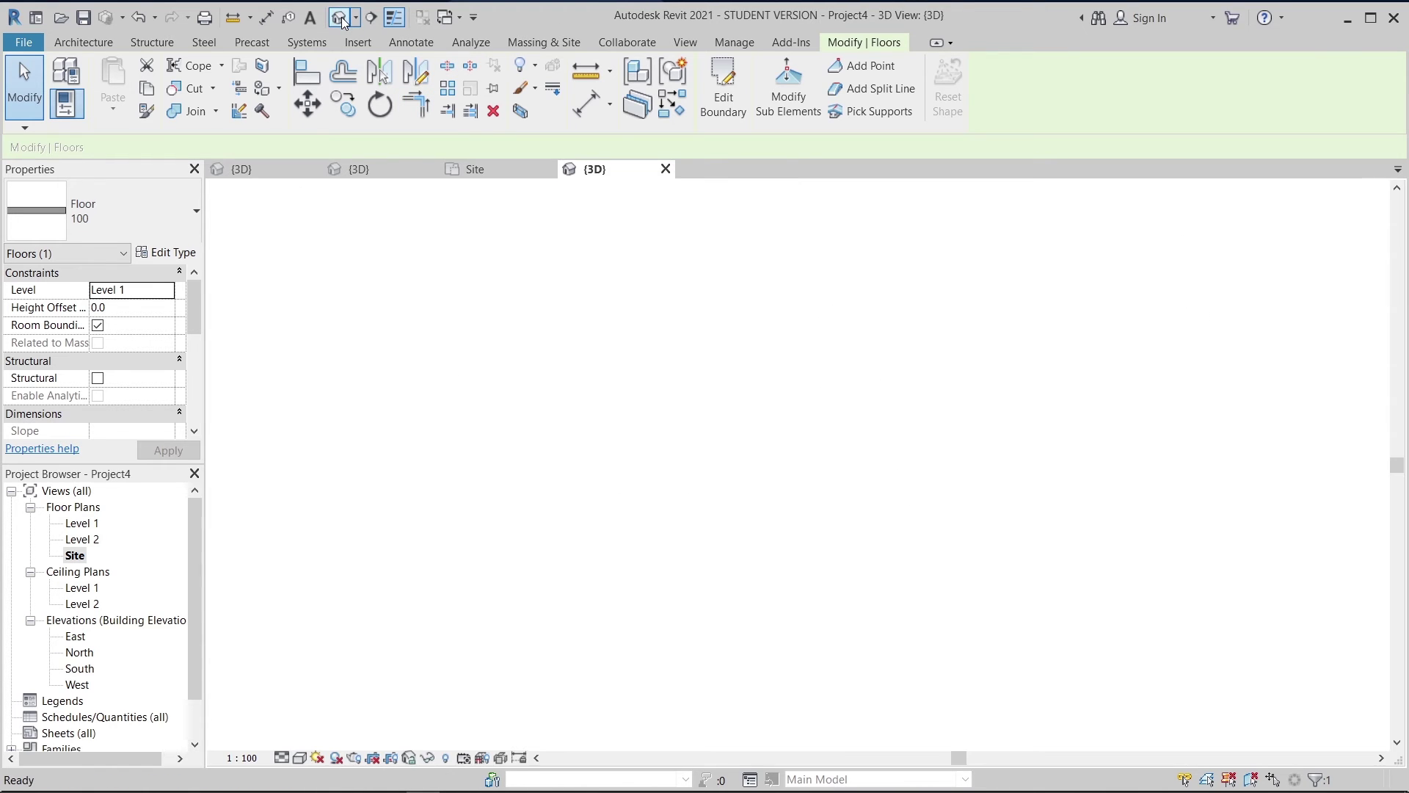
click(985, 576)
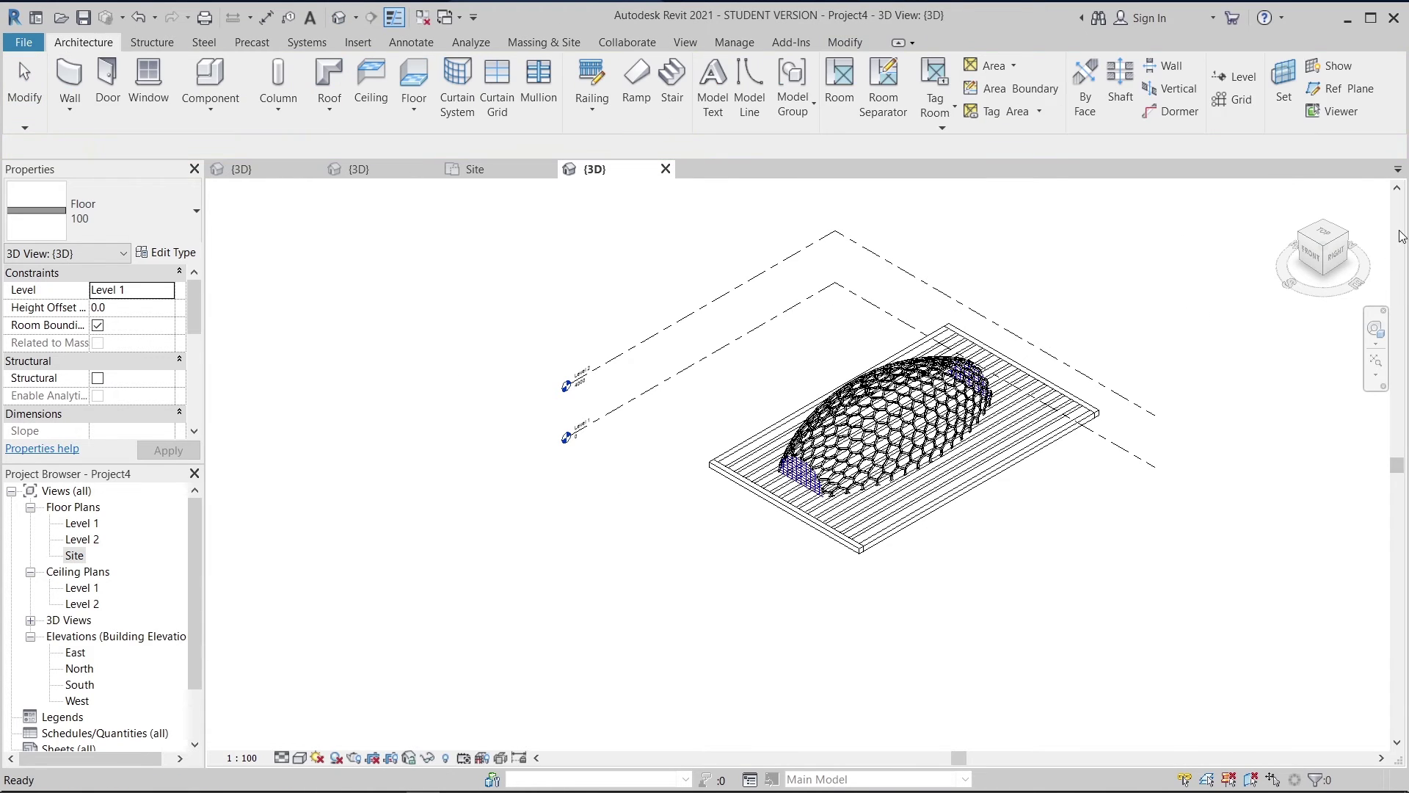
click(1337, 258)
scroll(861, 552, up, 2)
middle_drag(862, 551, 822, 662)
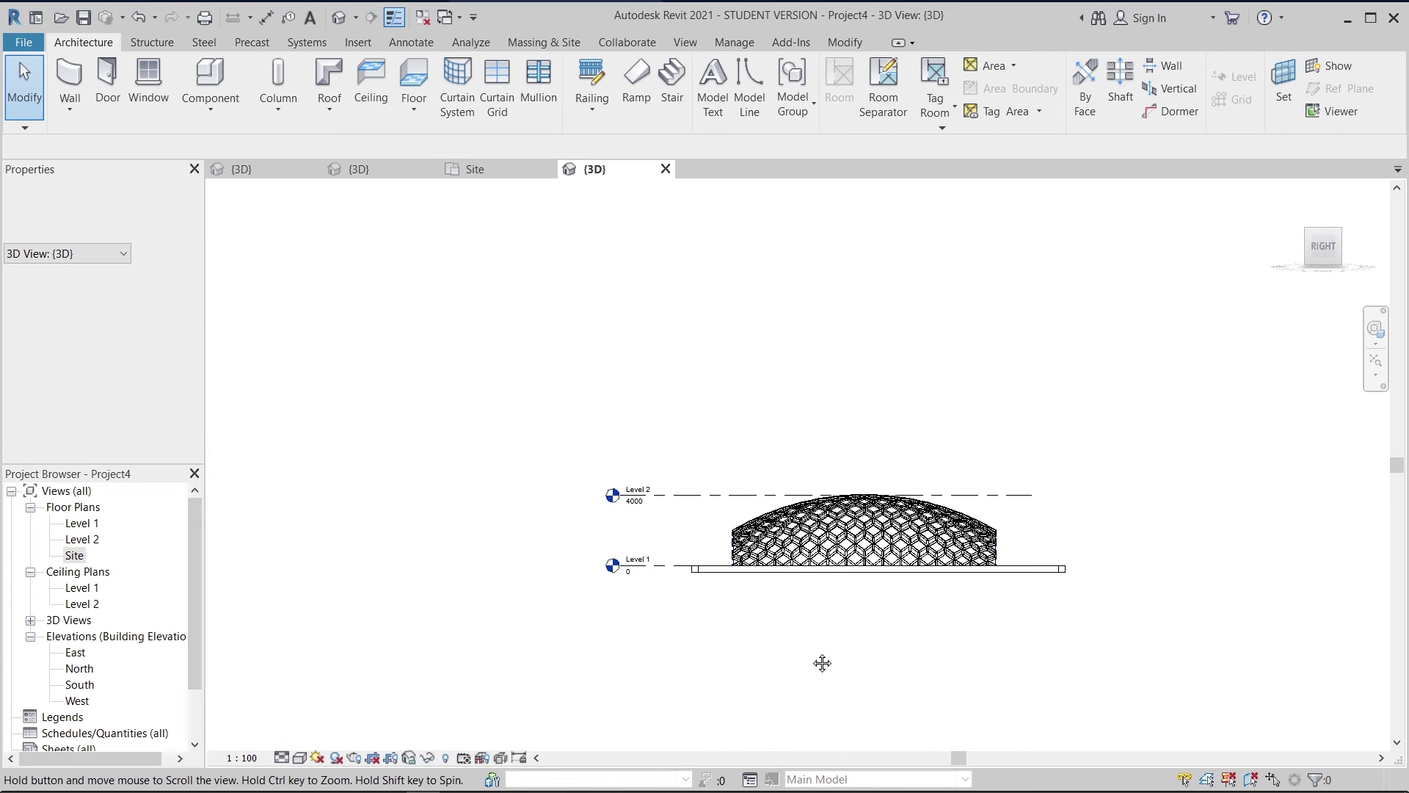
- Move the hexagonal frame mass straight up by about 950 mm, clear of the beams
click(863, 552)
scroll(862, 552, up, 4)
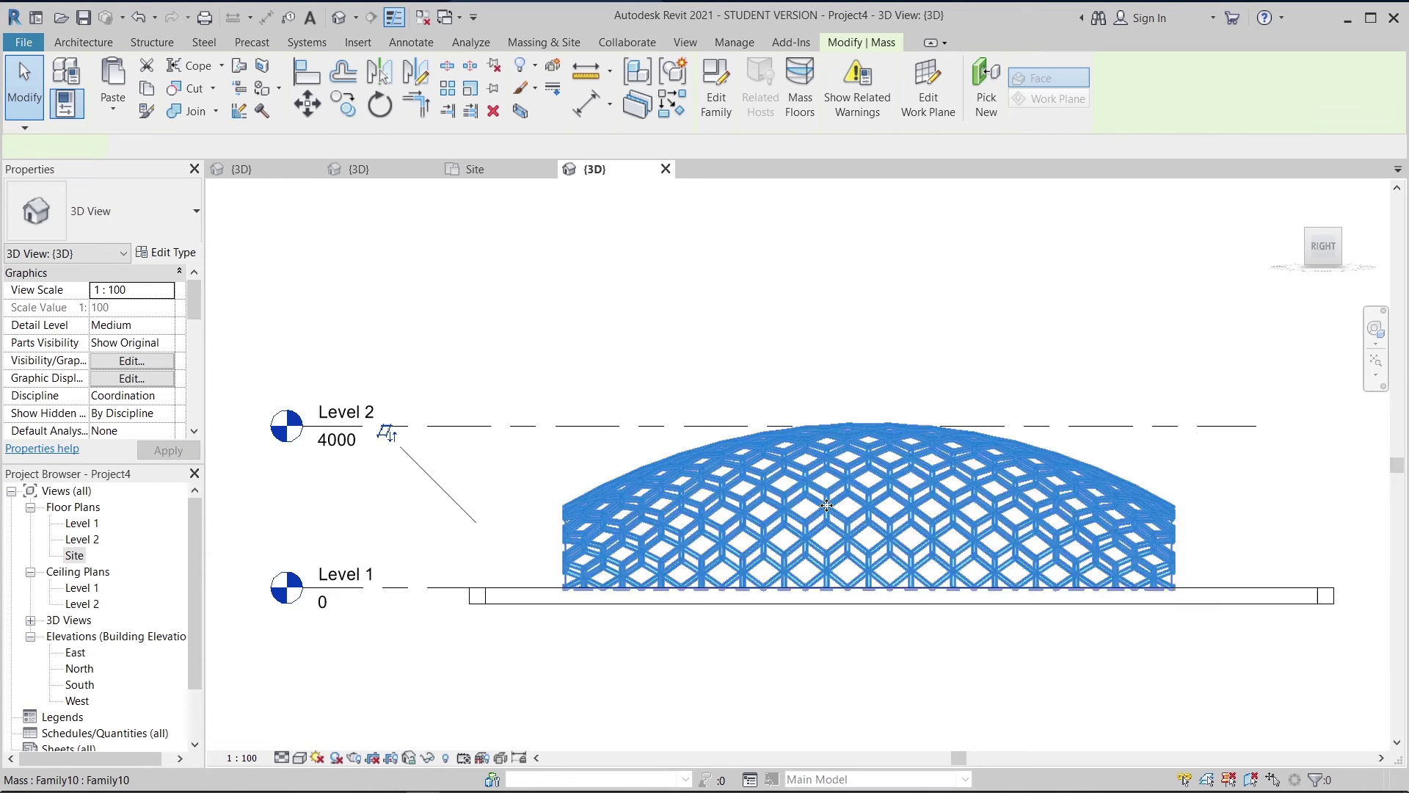
middle_drag(787, 455, 704, 453)
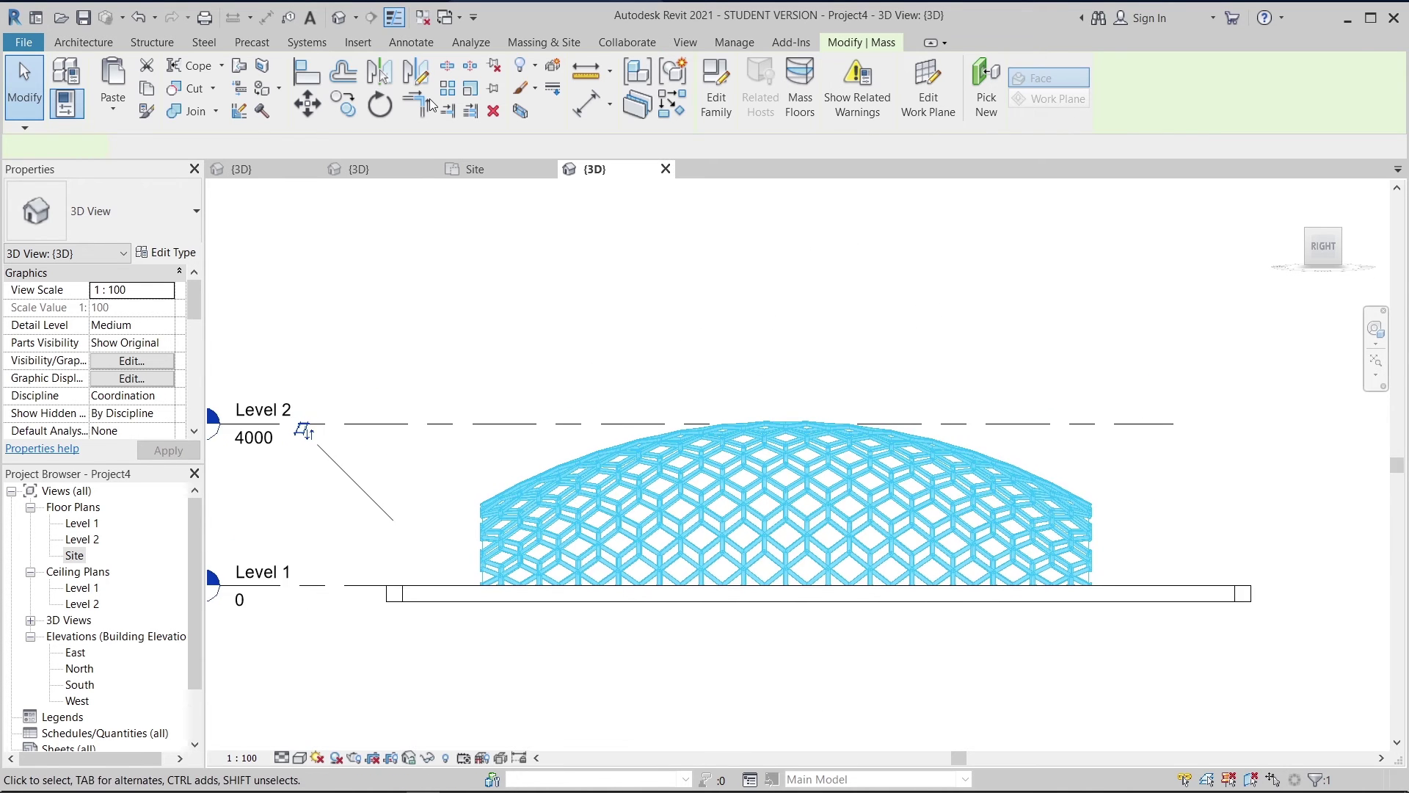
click(307, 103)
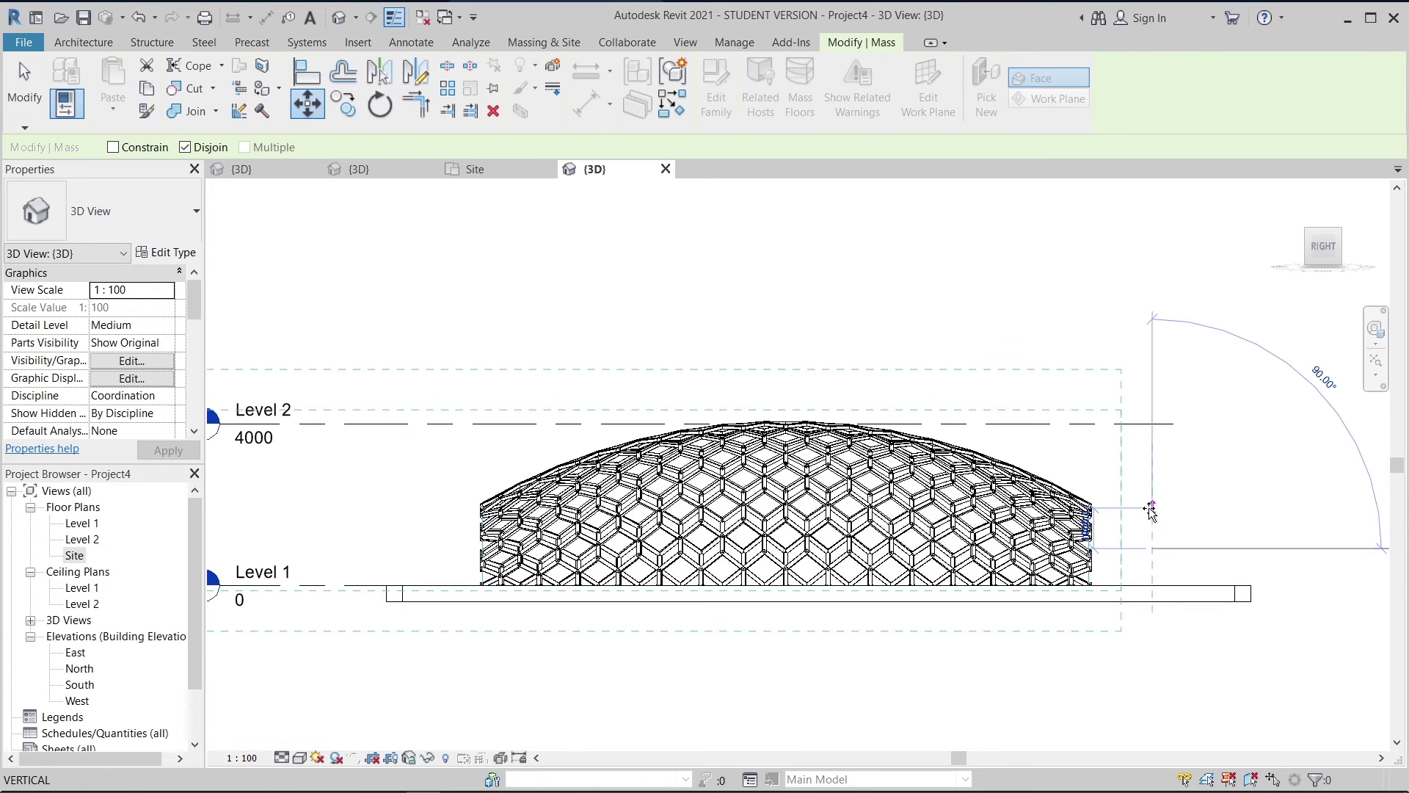
click(1149, 509)
click(1149, 508)
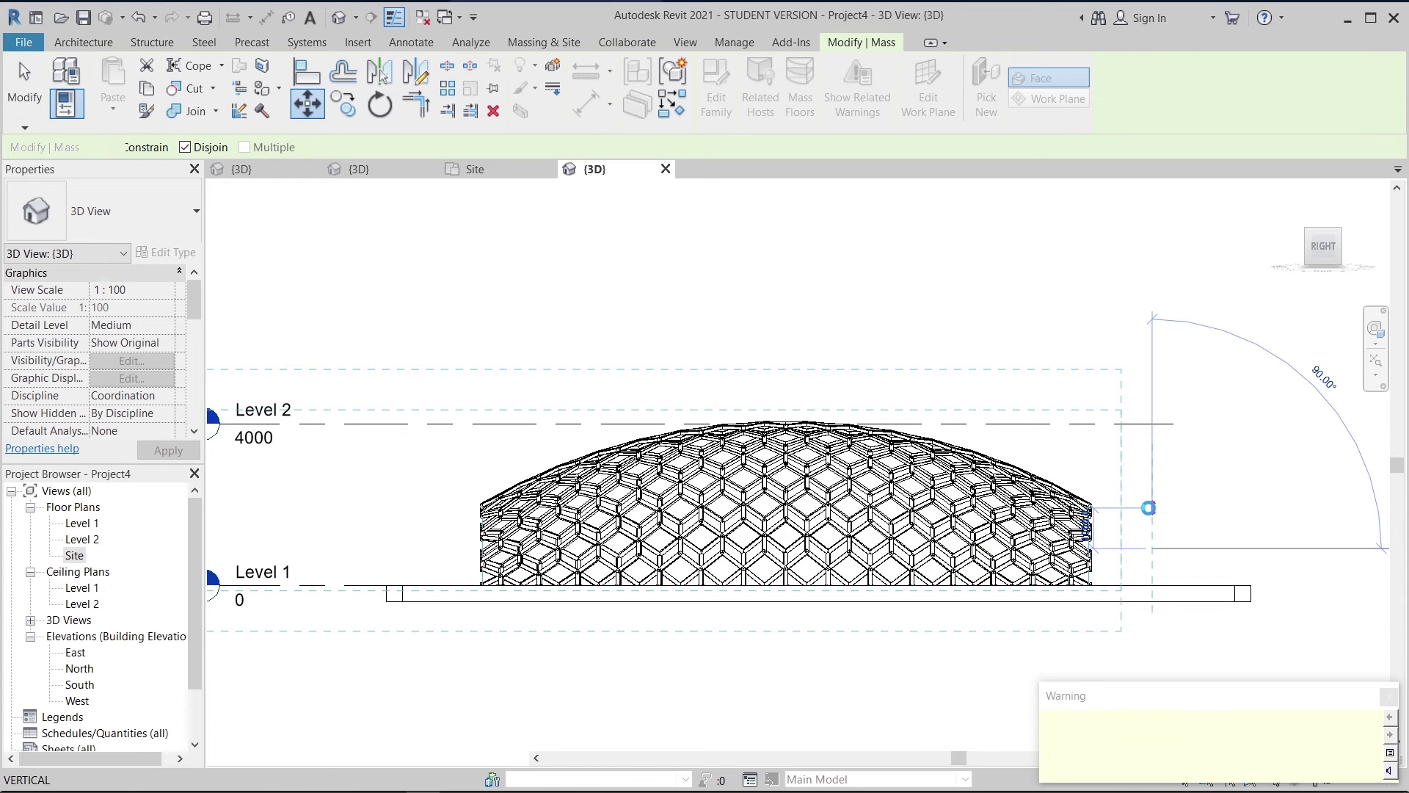
click(1173, 508)
middle_drag(1060, 601, 1074, 503)
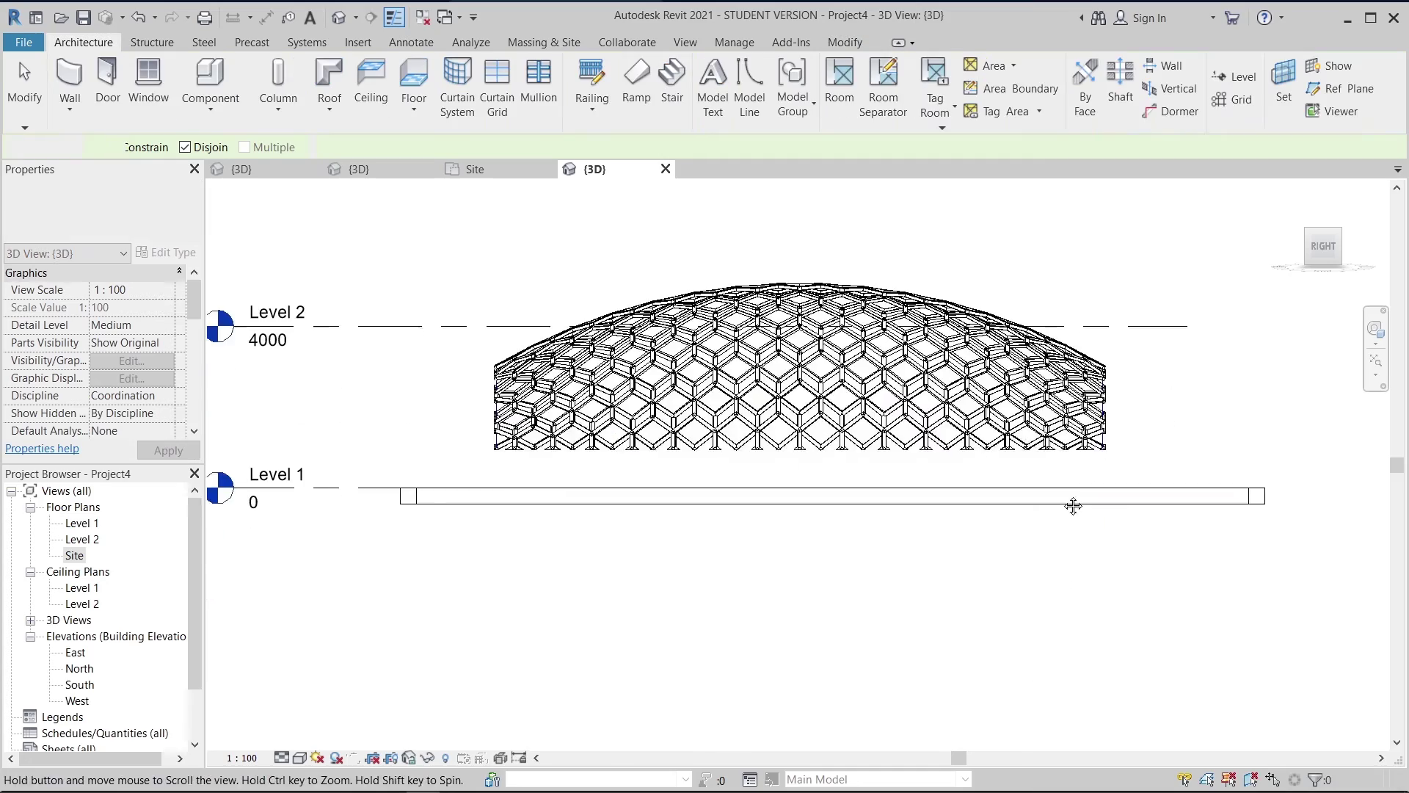
- Select the elements at the platform's corner and filter the selection down to Floors only
shift+middle_drag(786, 669, 800, 711)
scroll(651, 616, up, 2)
drag(699, 651, 464, 471)
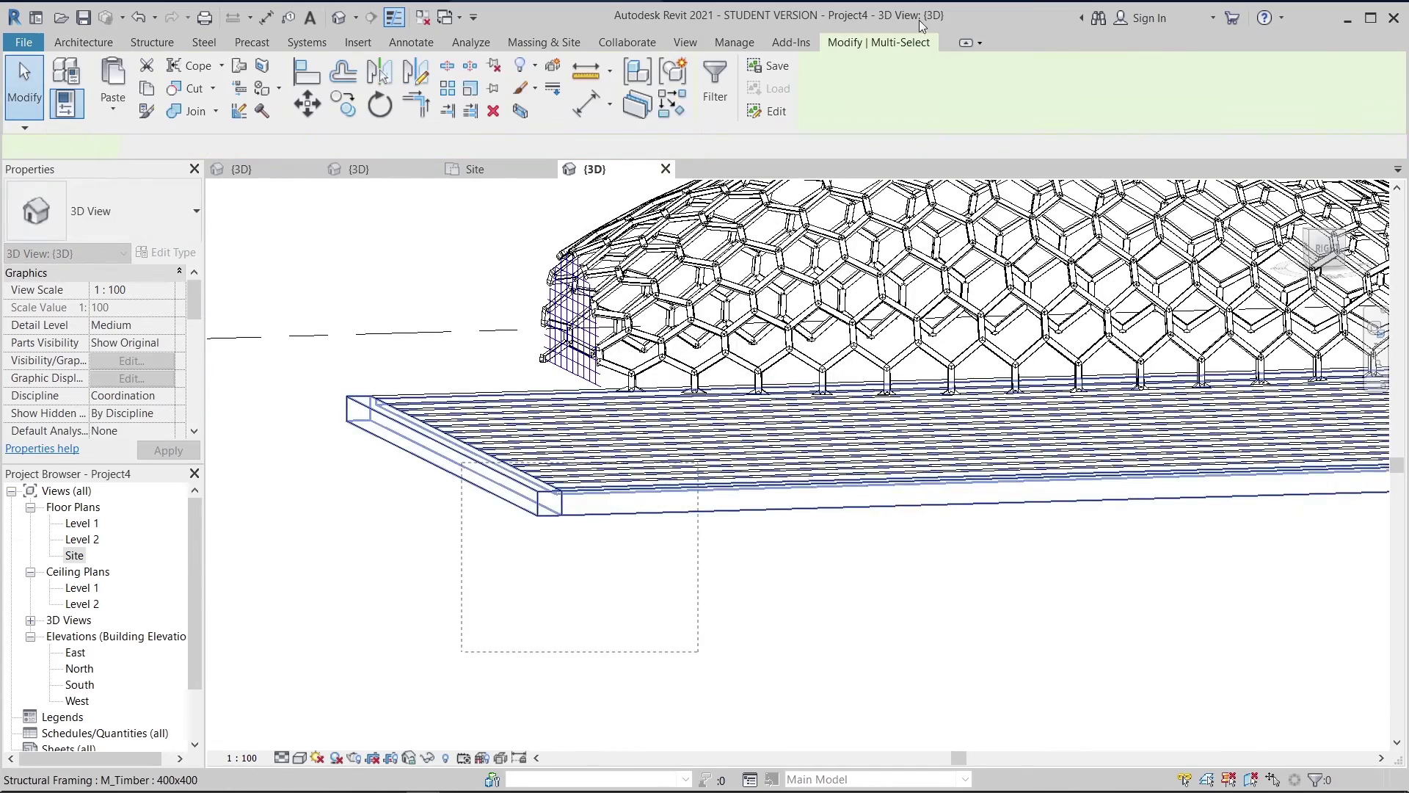
click(715, 81)
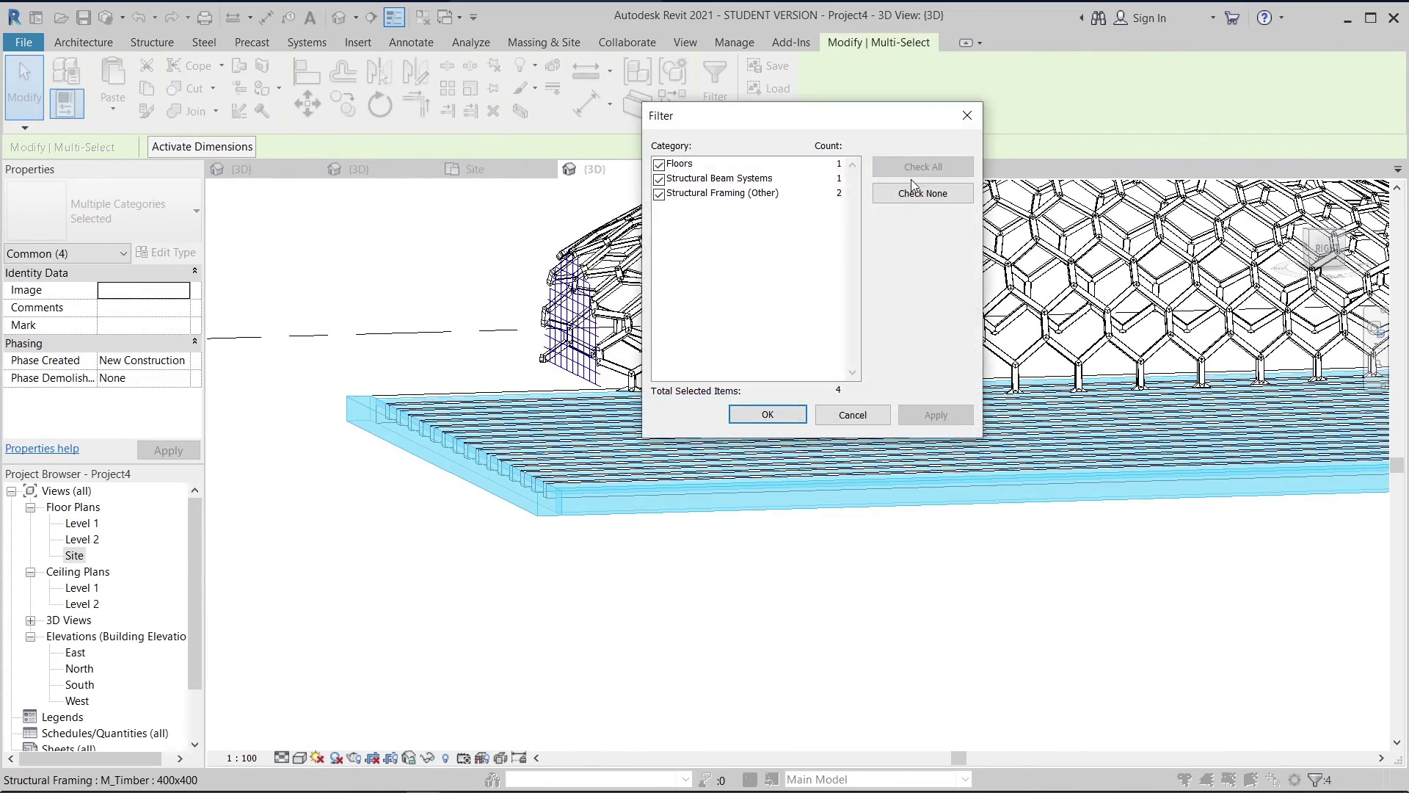
click(922, 193)
click(659, 165)
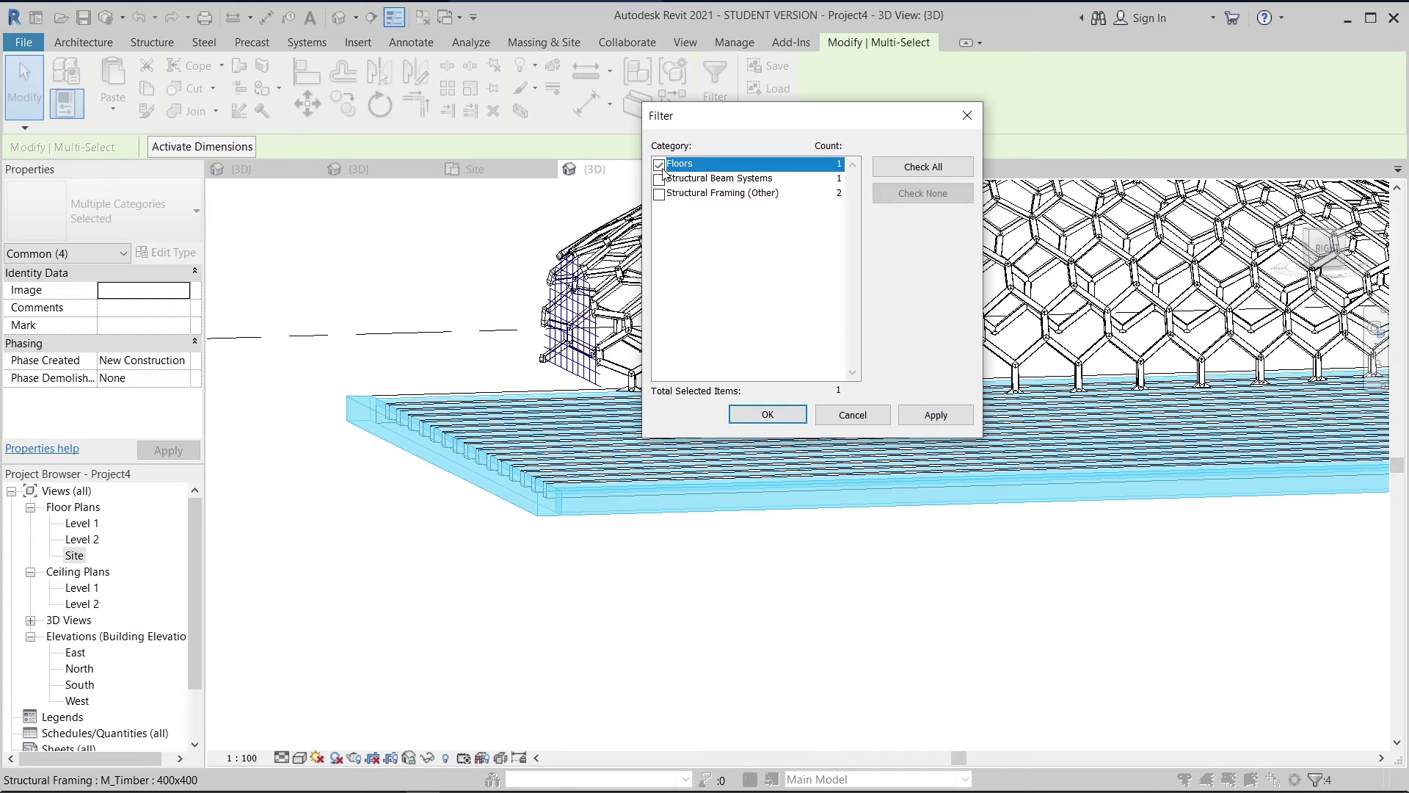
click(938, 417)
click(789, 418)
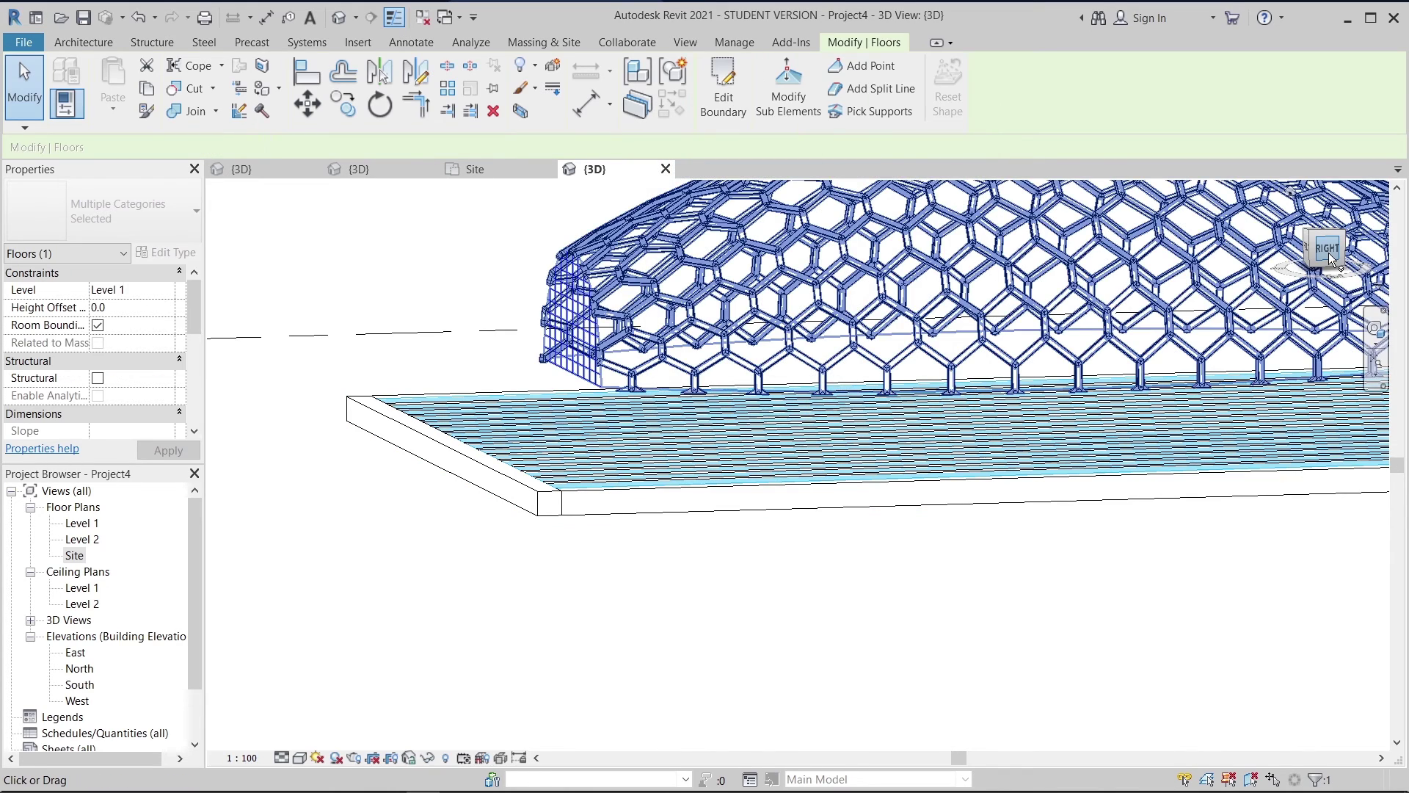
- Move the selected floor straight up in the right-side view so its top face meets the base of the hexagonal frame
click(1328, 252)
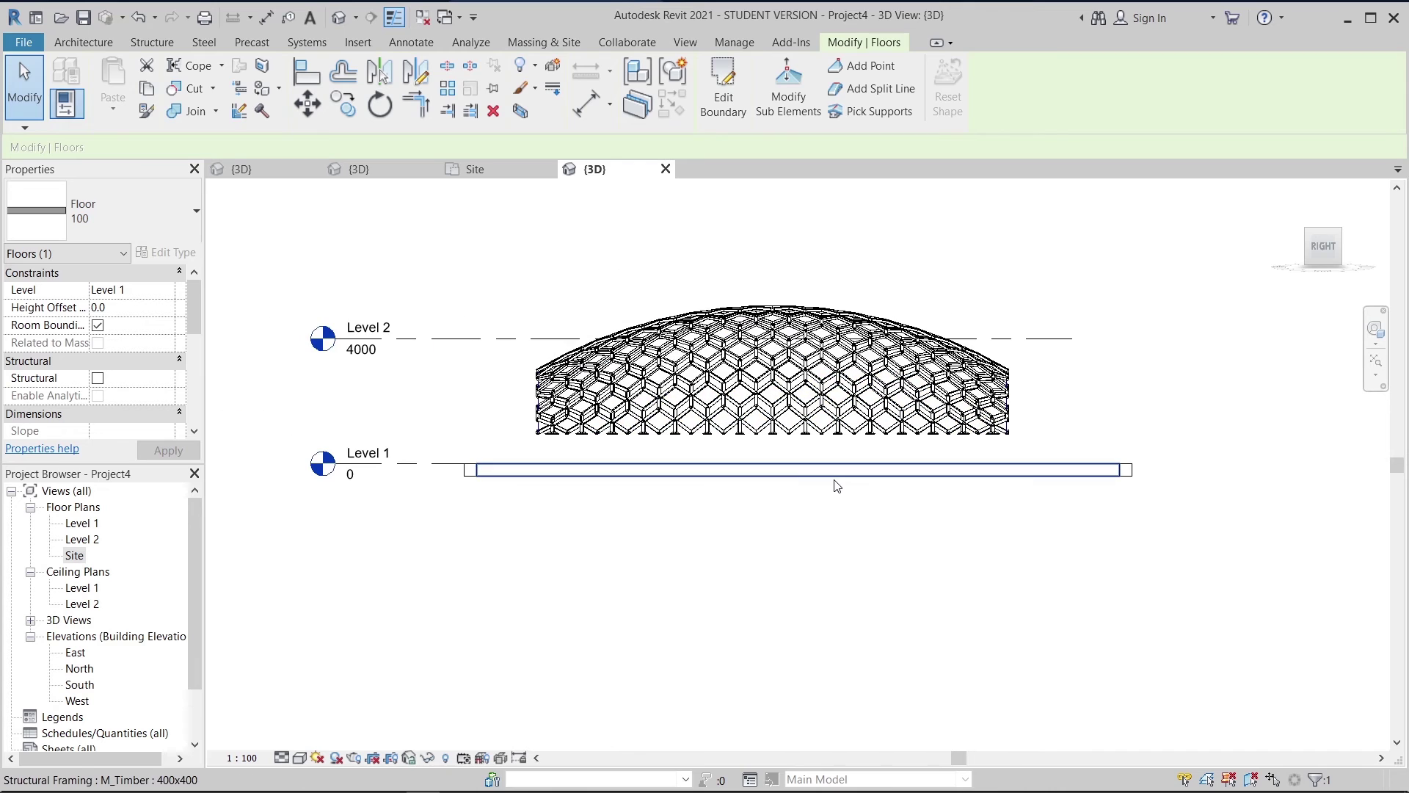
key(m)
key(v)
scroll(834, 479, up, 3)
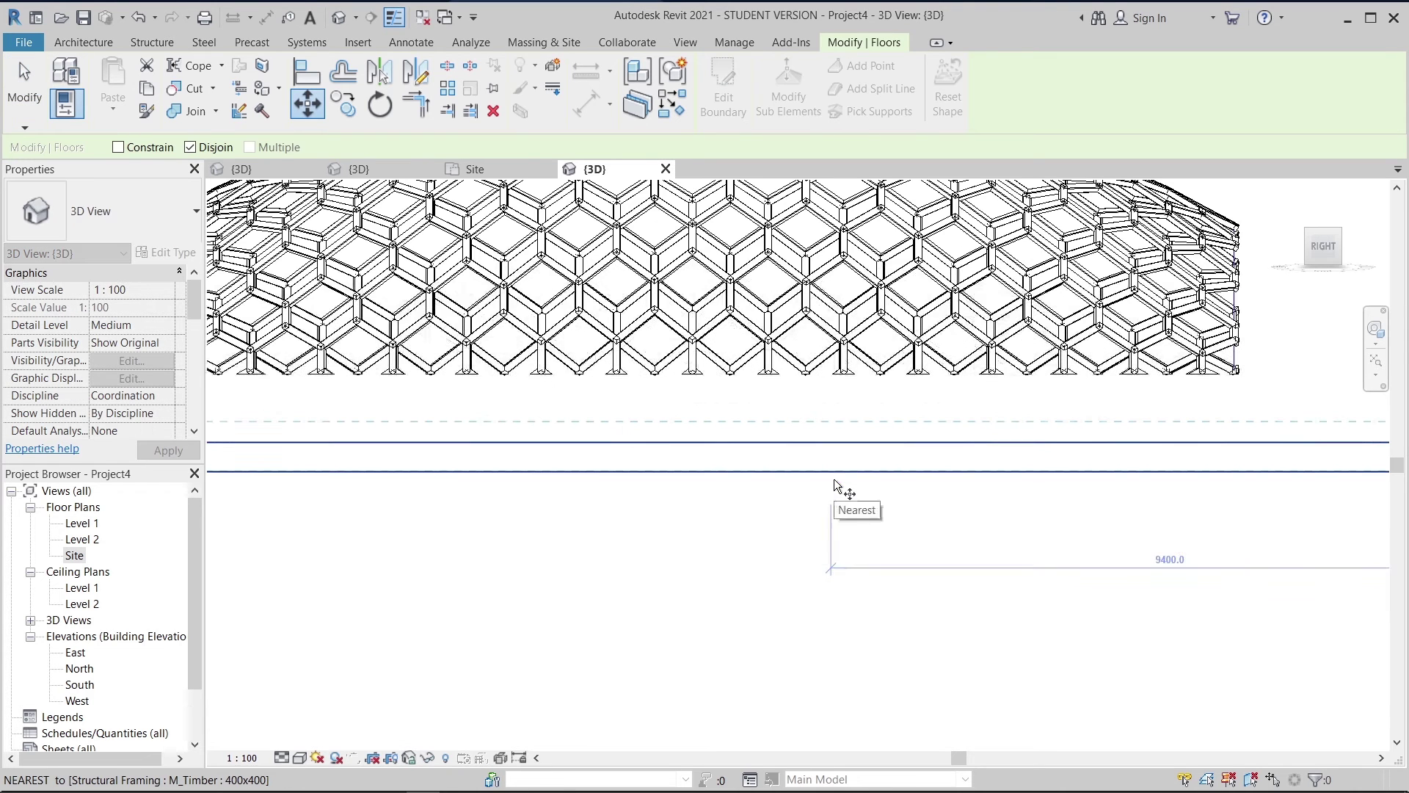
click(826, 443)
scroll(830, 389, up, 3)
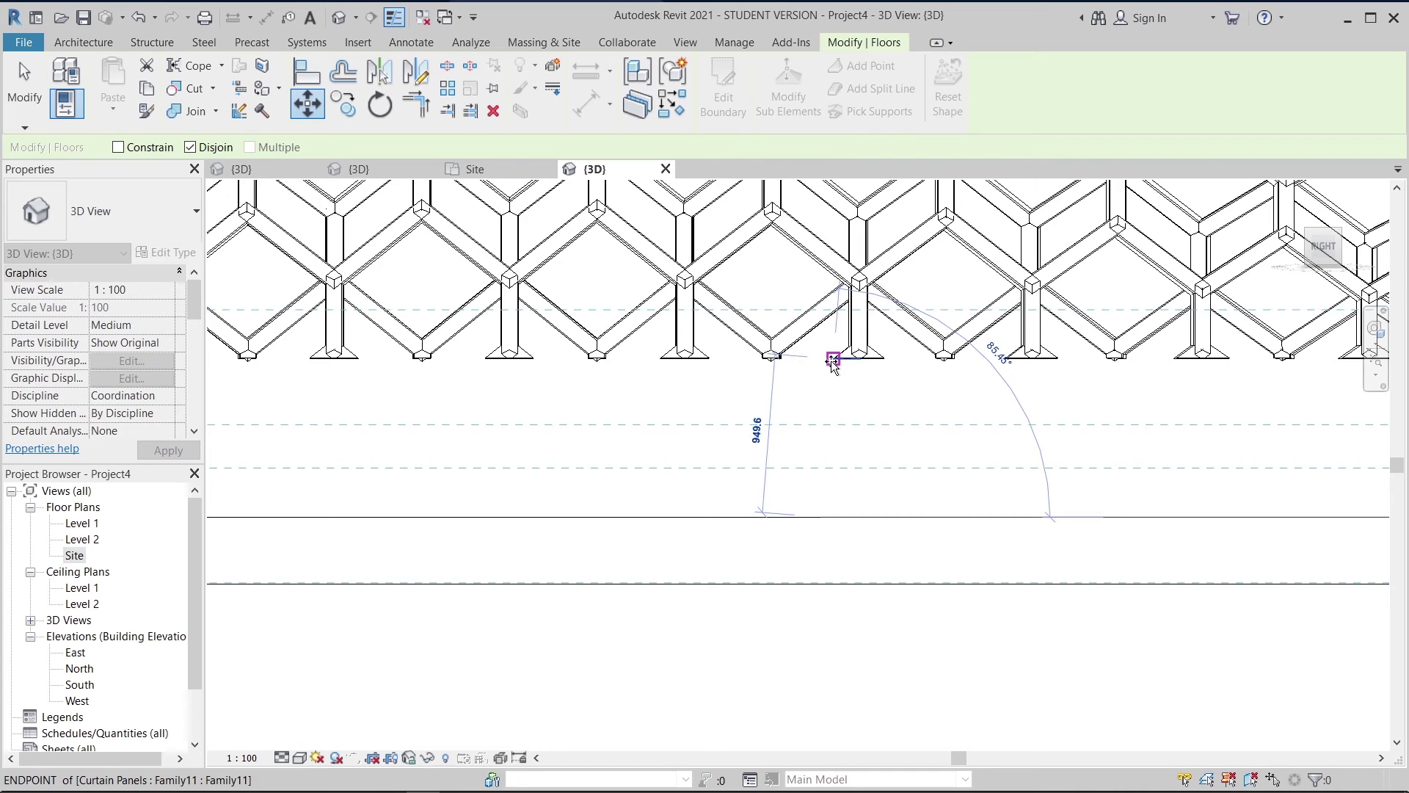
click(827, 361)
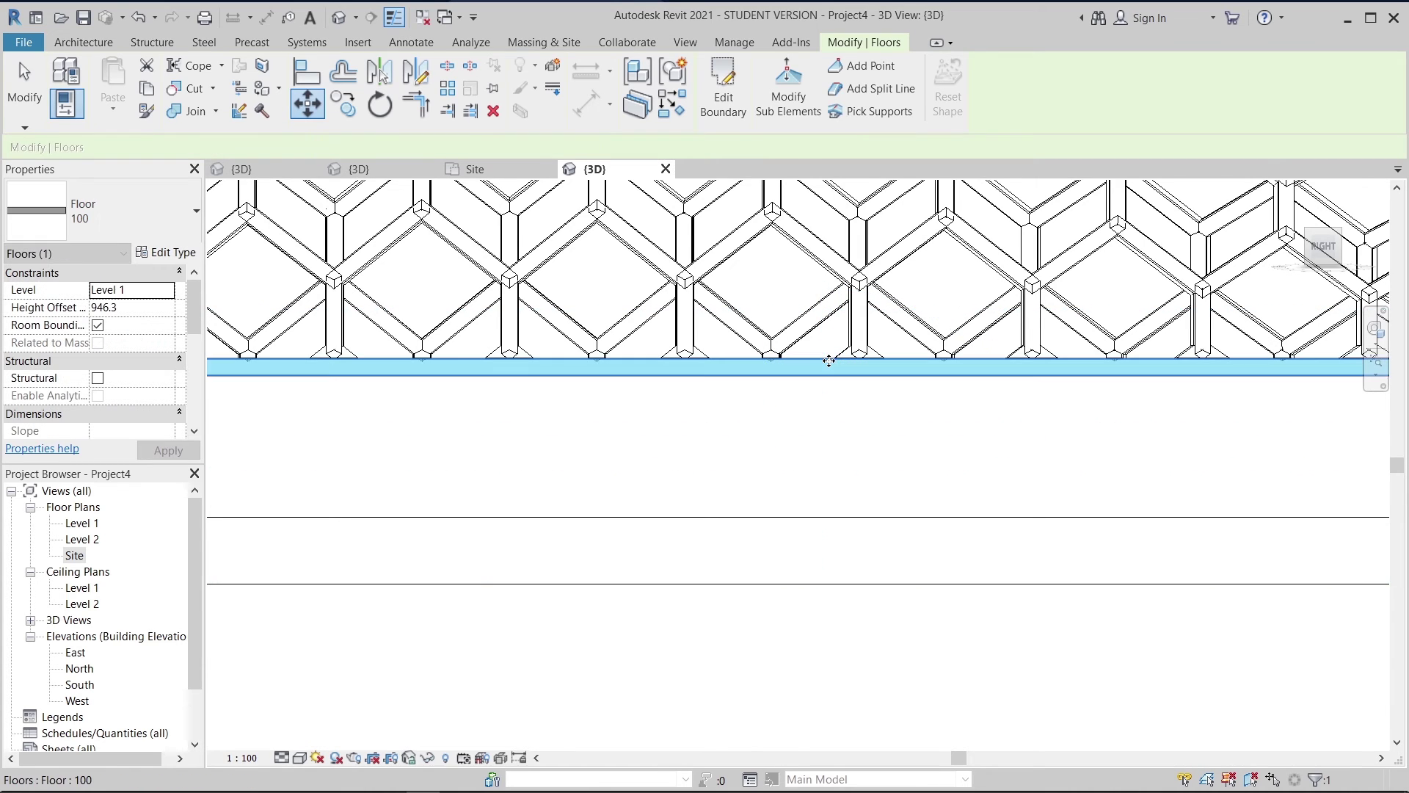
key(Escape)
- Move the hexagonal mass and the floor together straight down so the floor's underside rests on top of the timber beams
scroll(881, 441, down, 5)
drag(1082, 351, 916, 476)
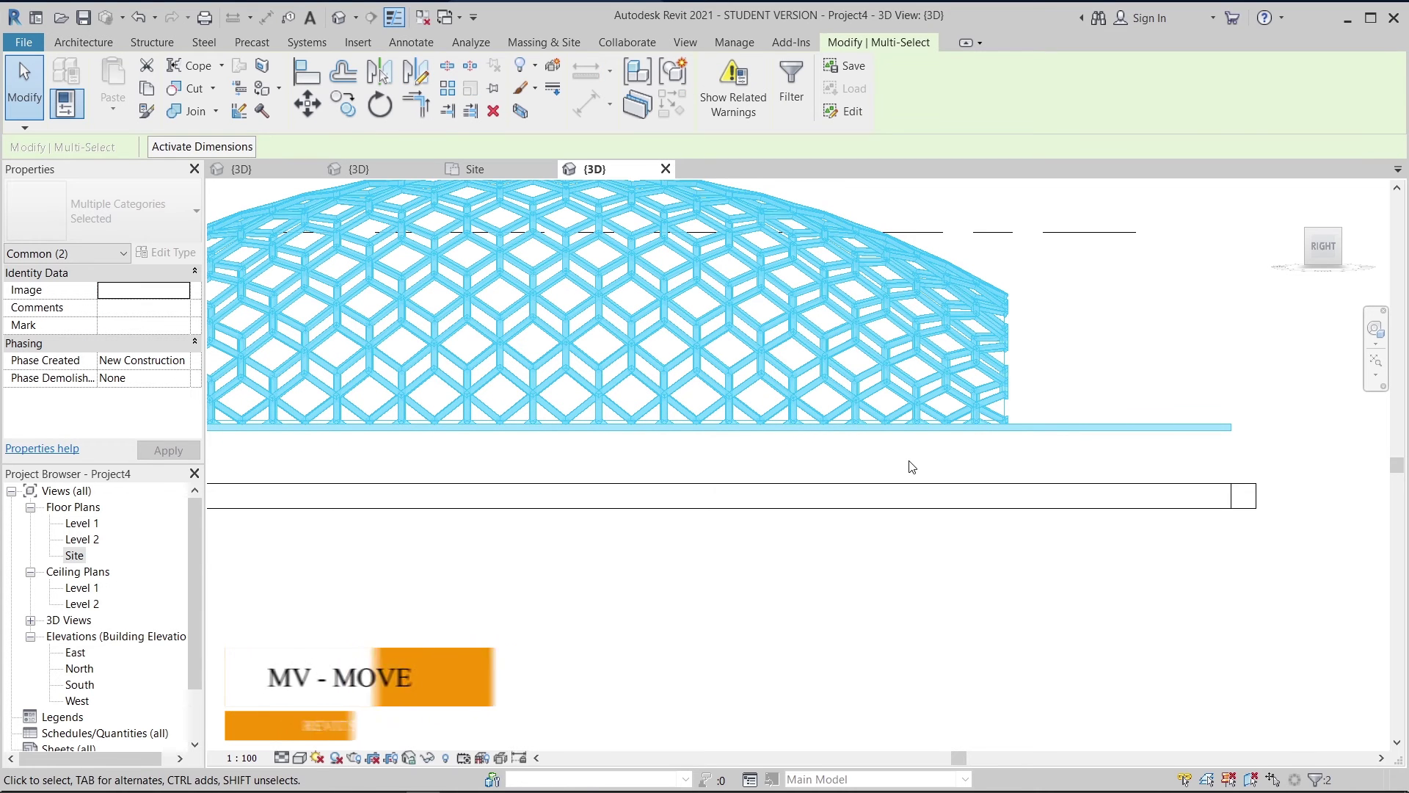
key(m)
key(v)
click(1232, 430)
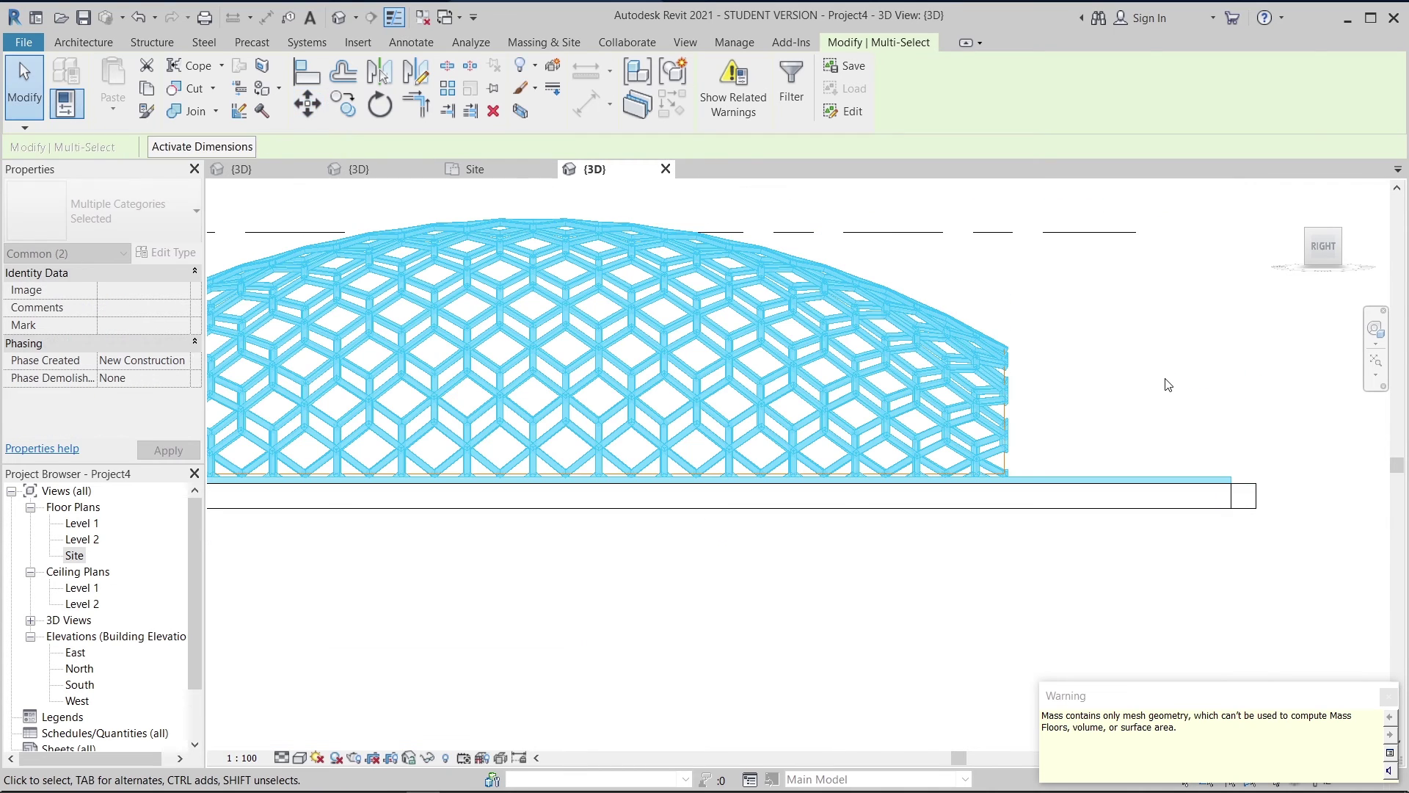
key(Escape)
scroll(1169, 385, down, 3)
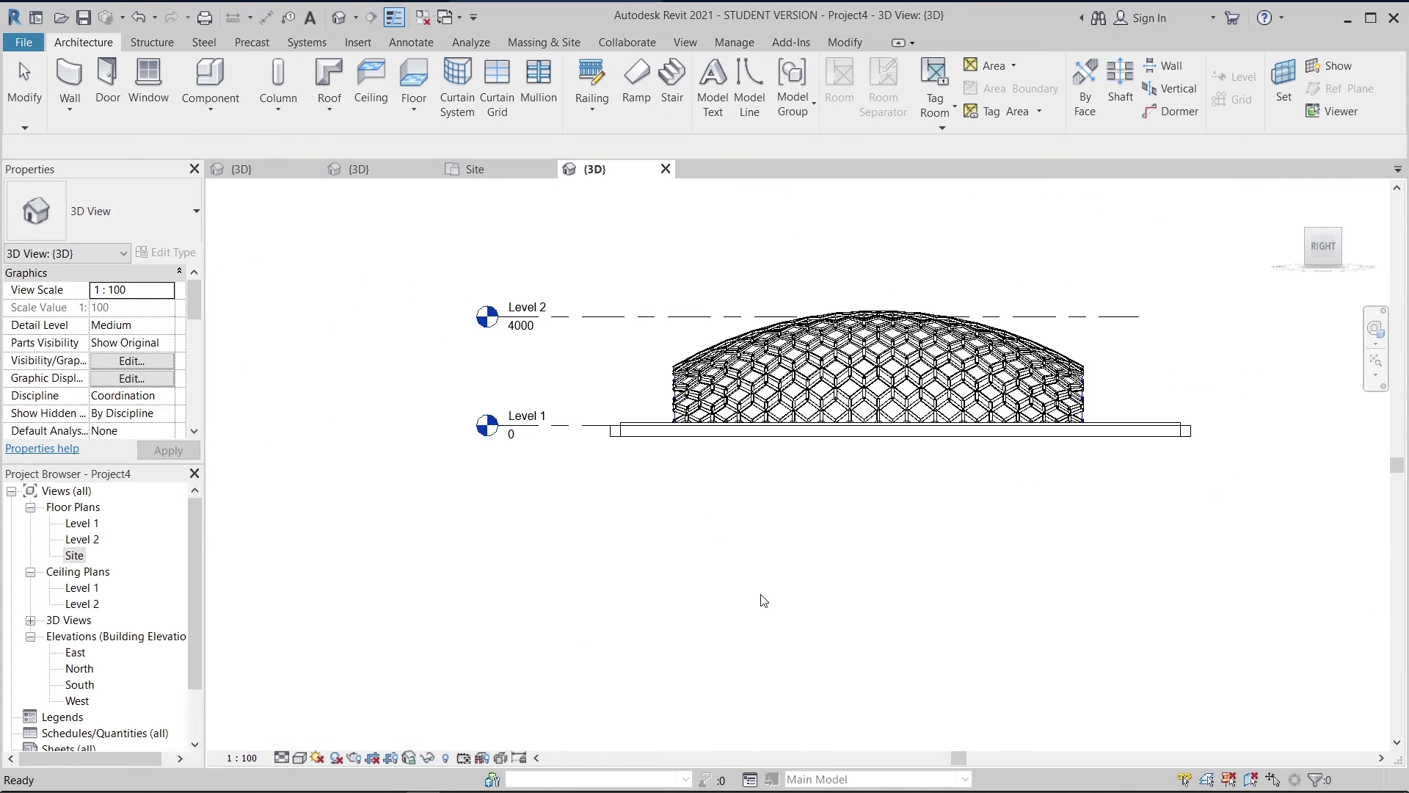
scroll(789, 530, up, 1)
middle_drag(789, 529, 632, 513)
scroll(639, 543, up, 3)
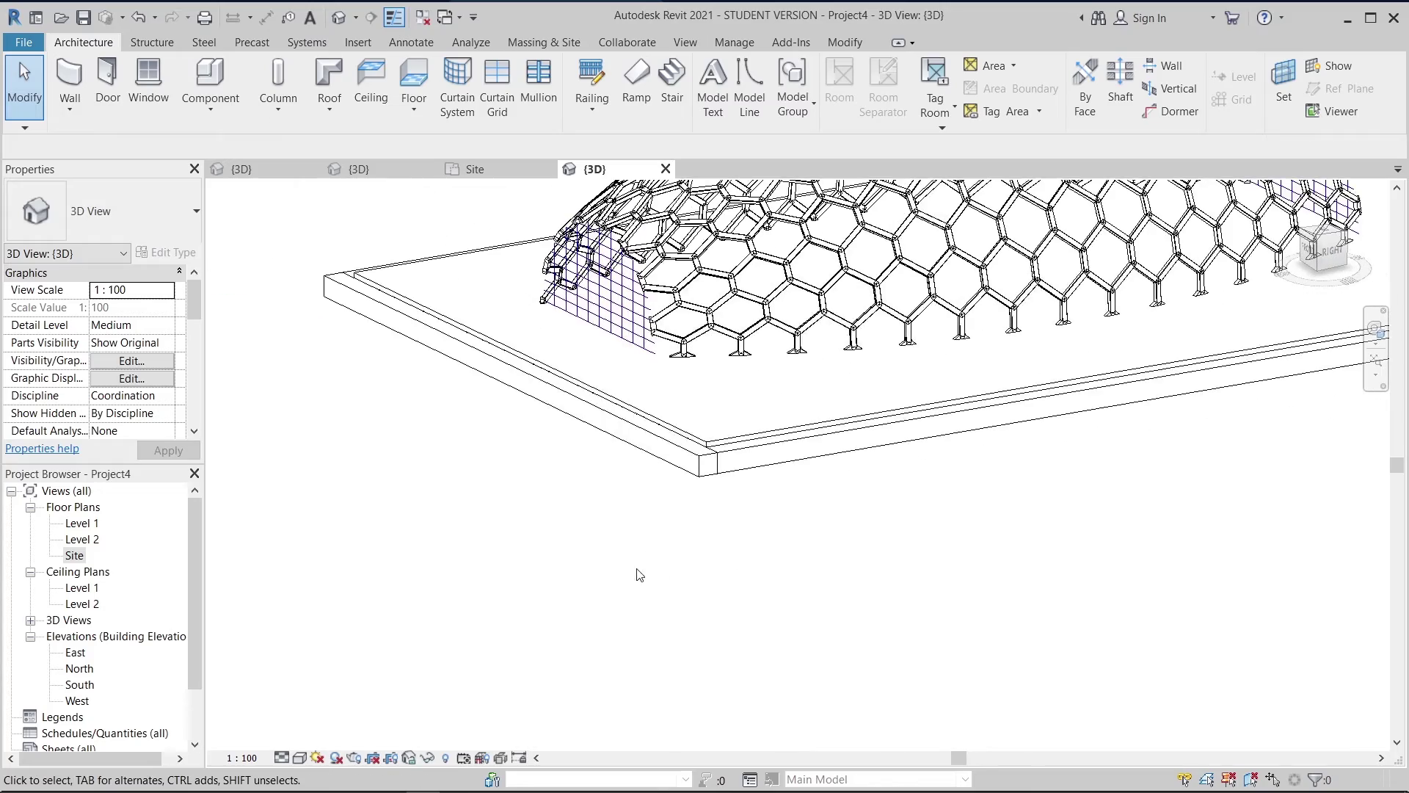
middle_drag(779, 509, 746, 620)
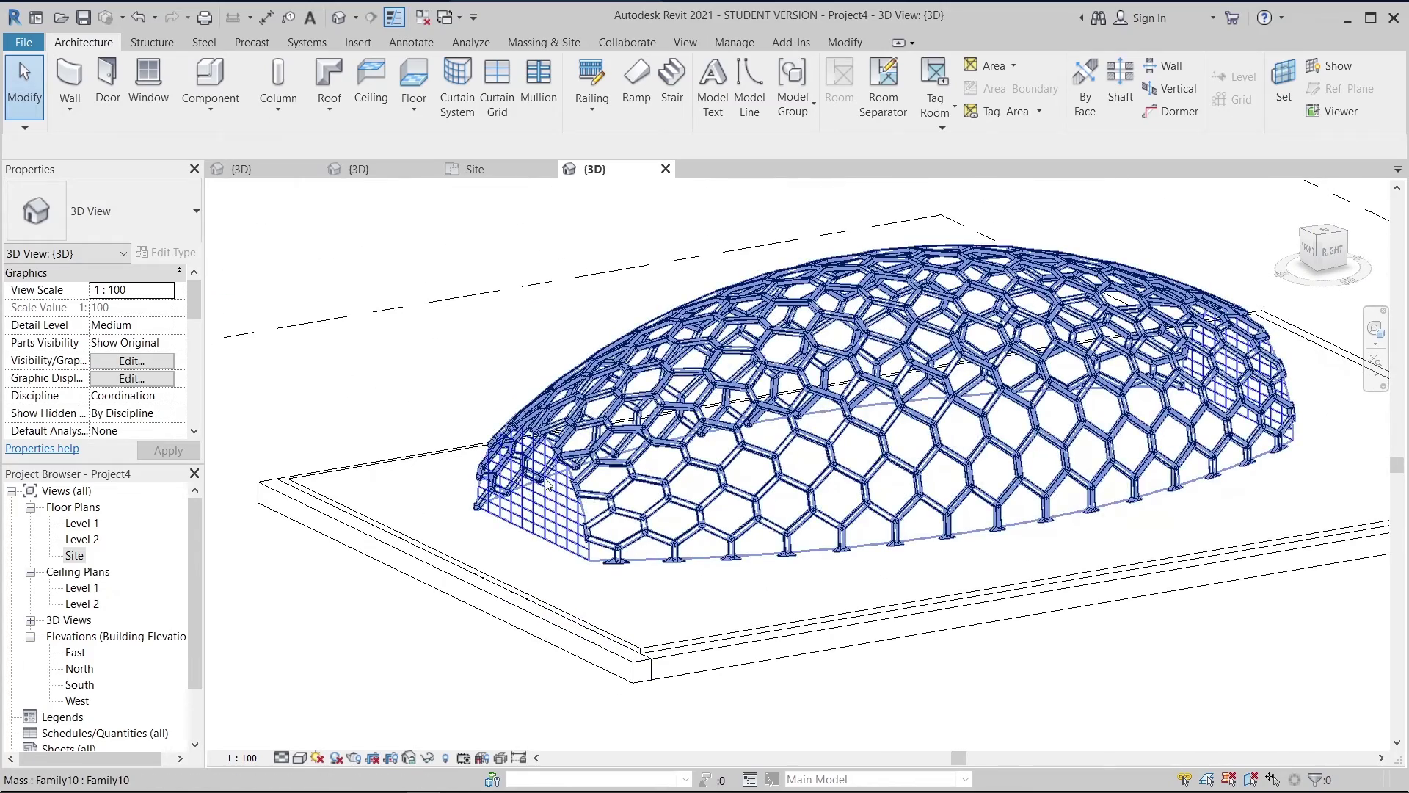
- Switch the mass display to Show Mass by View Settings so only the hexagonal frame, floor and beams show
middle_drag(815, 663, 766, 573)
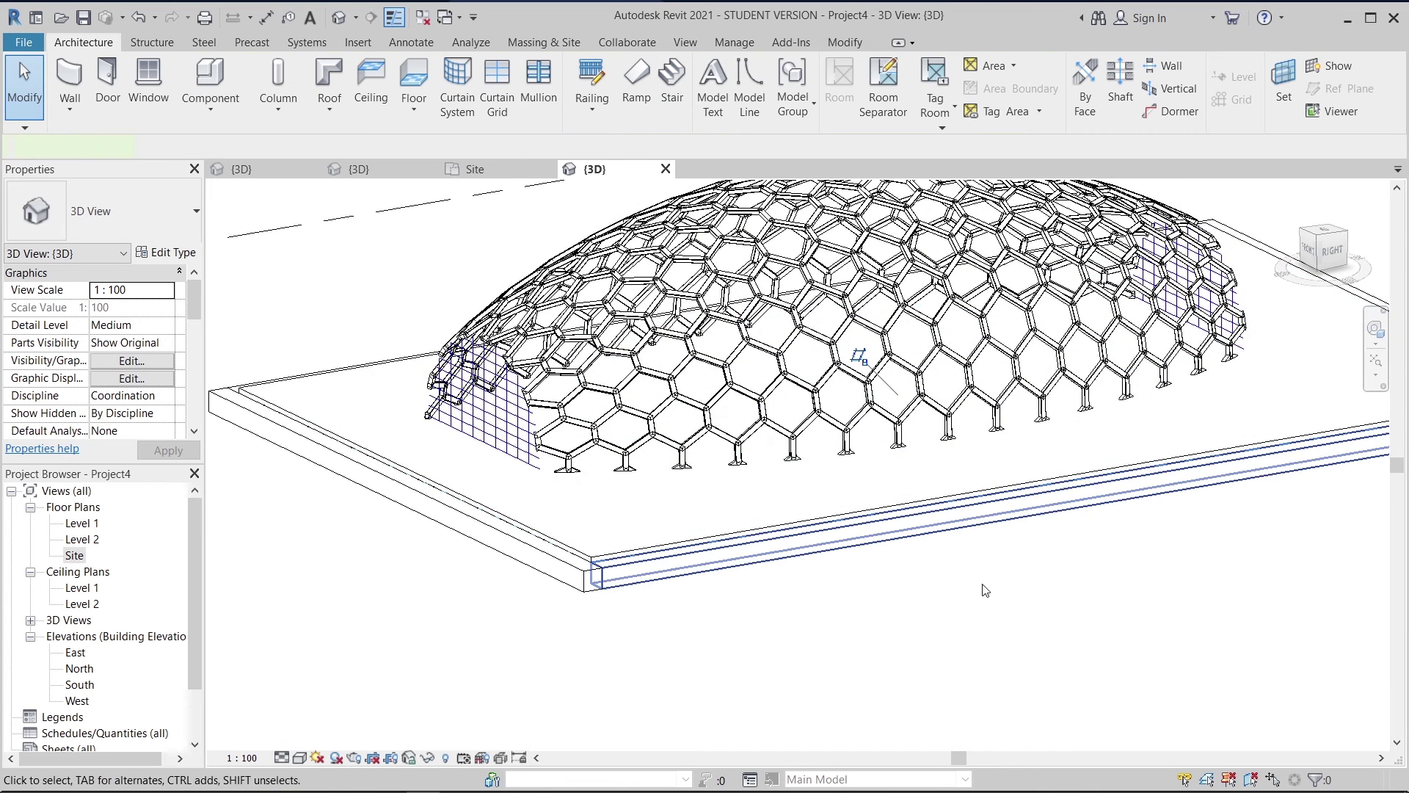
click(719, 345)
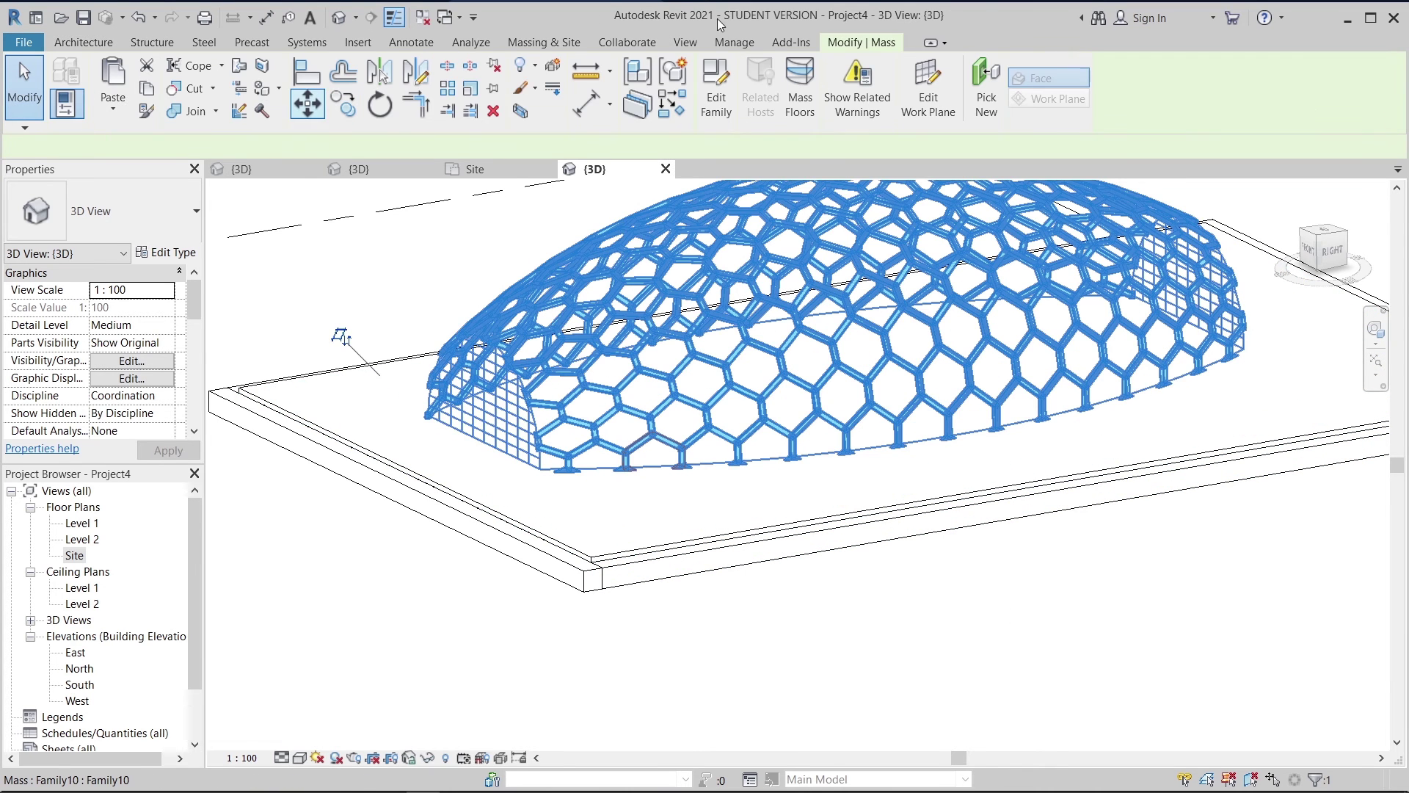
click(544, 41)
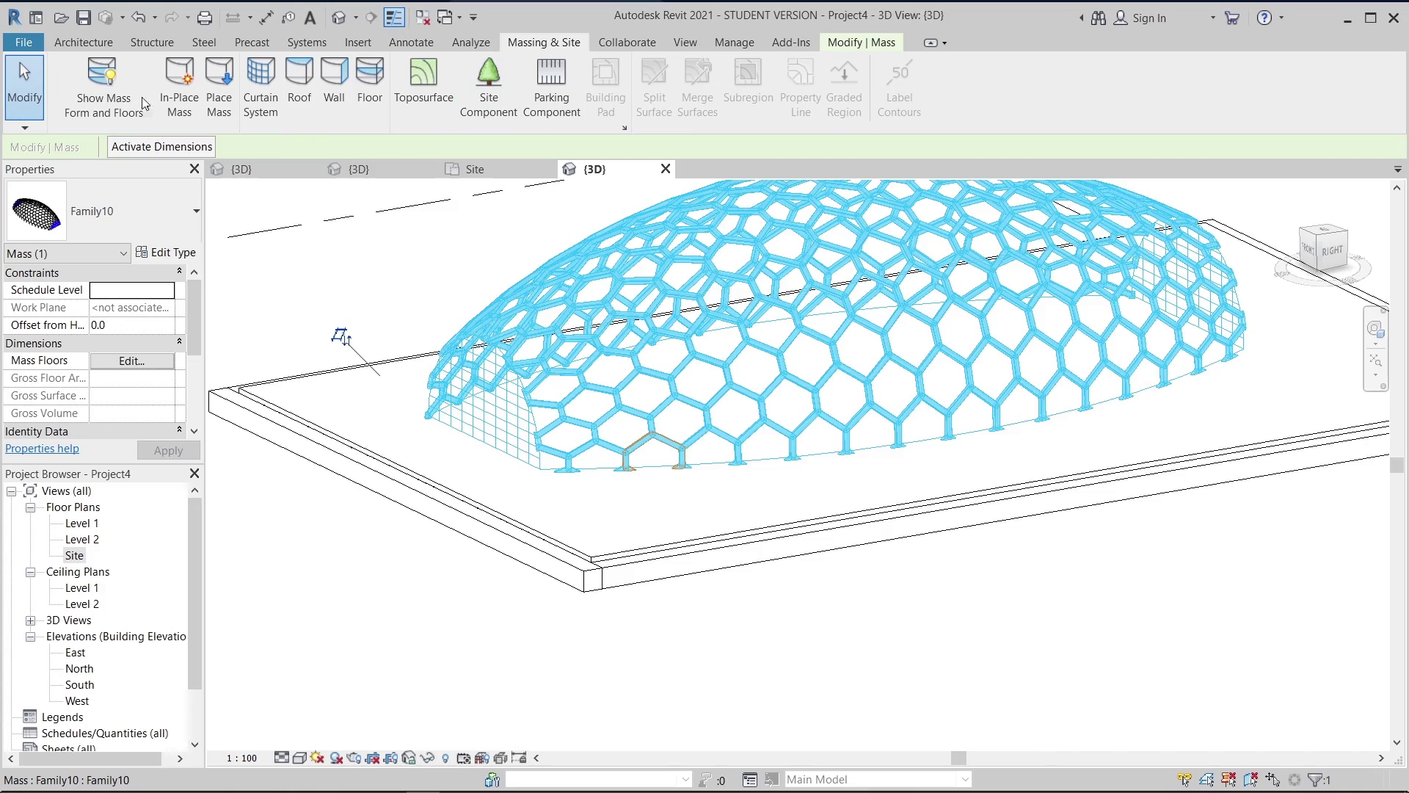
click(121, 112)
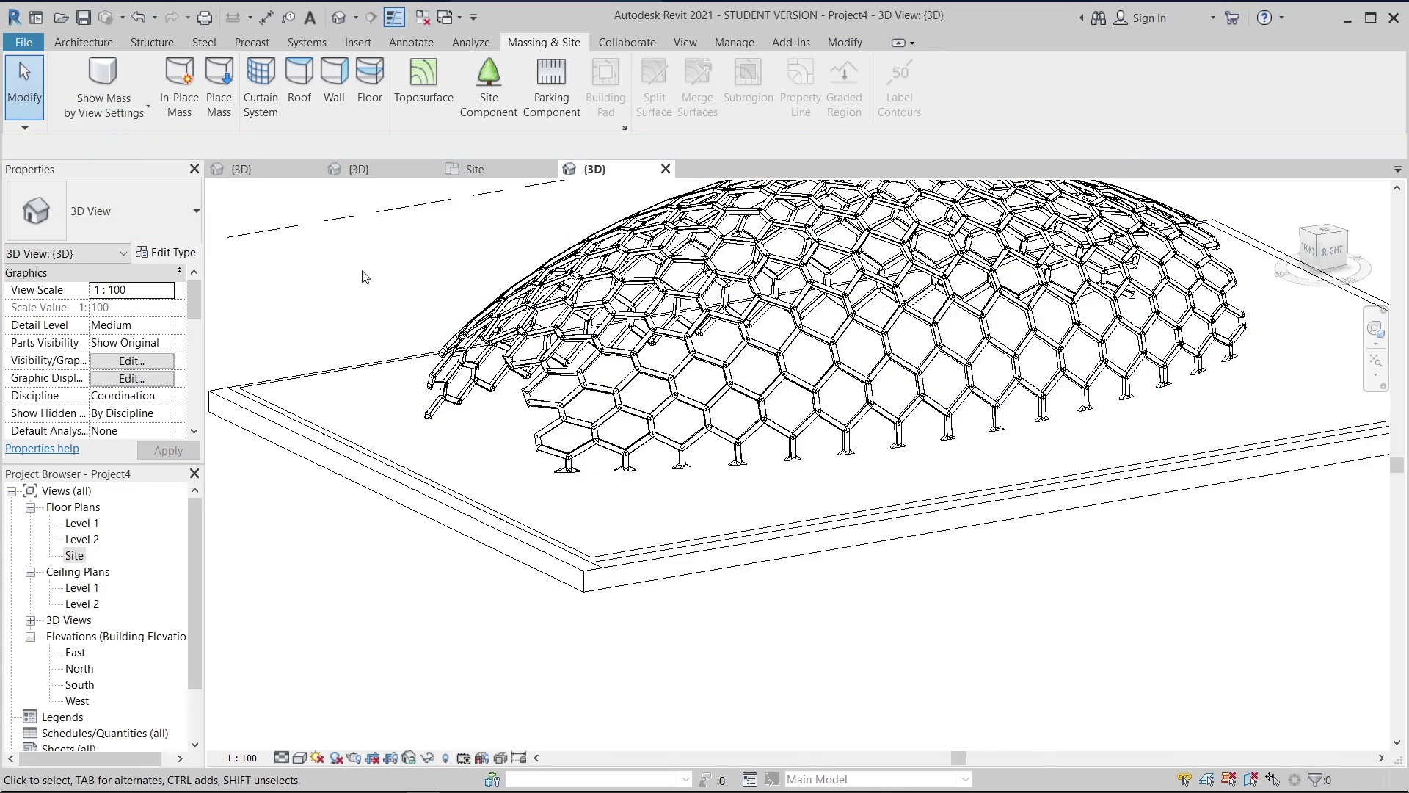
- In the 3D view's graphic display options, enable ambient shadows and apply a Gradient background
scroll(584, 654, down, 3)
shift+middle_drag(583, 654, 360, 741)
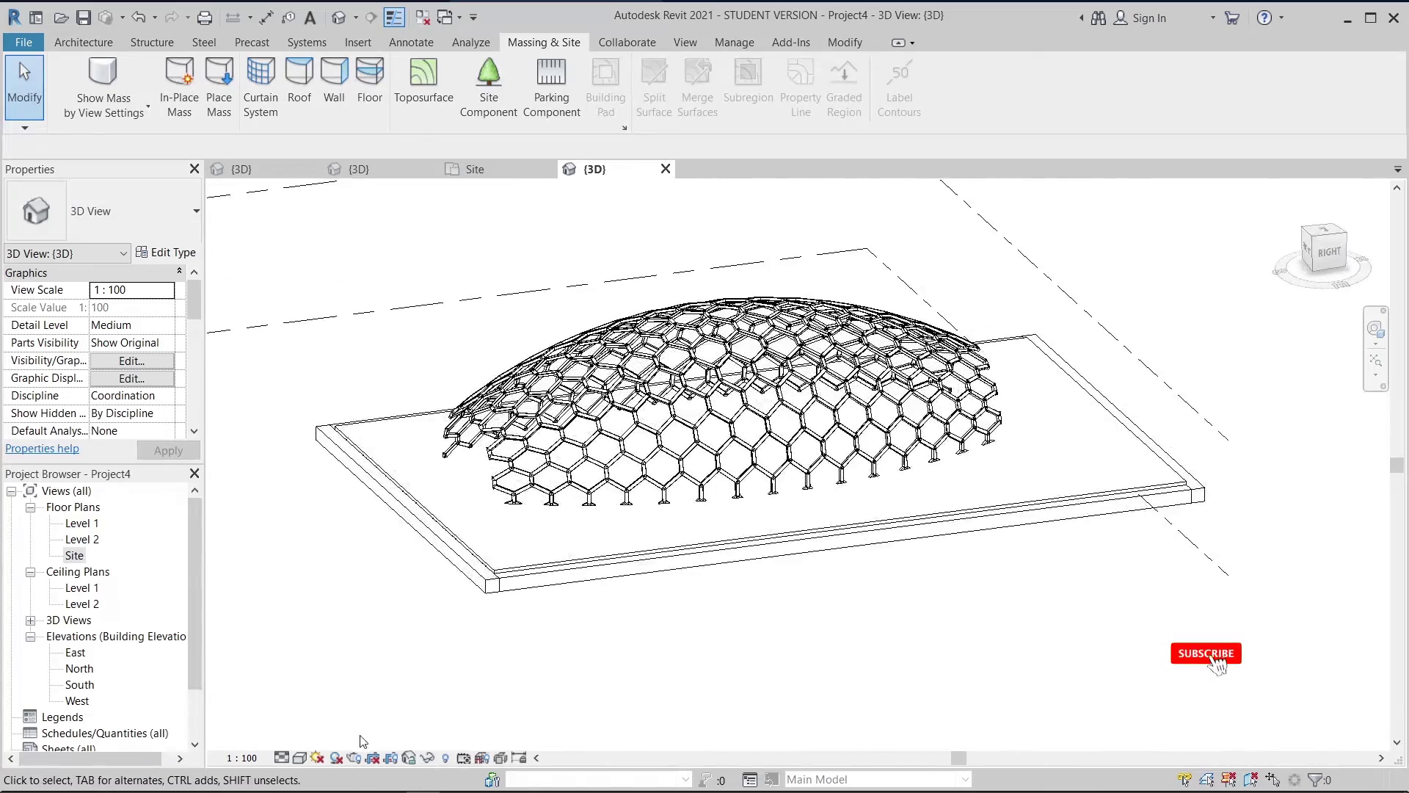
click(282, 758)
click(299, 757)
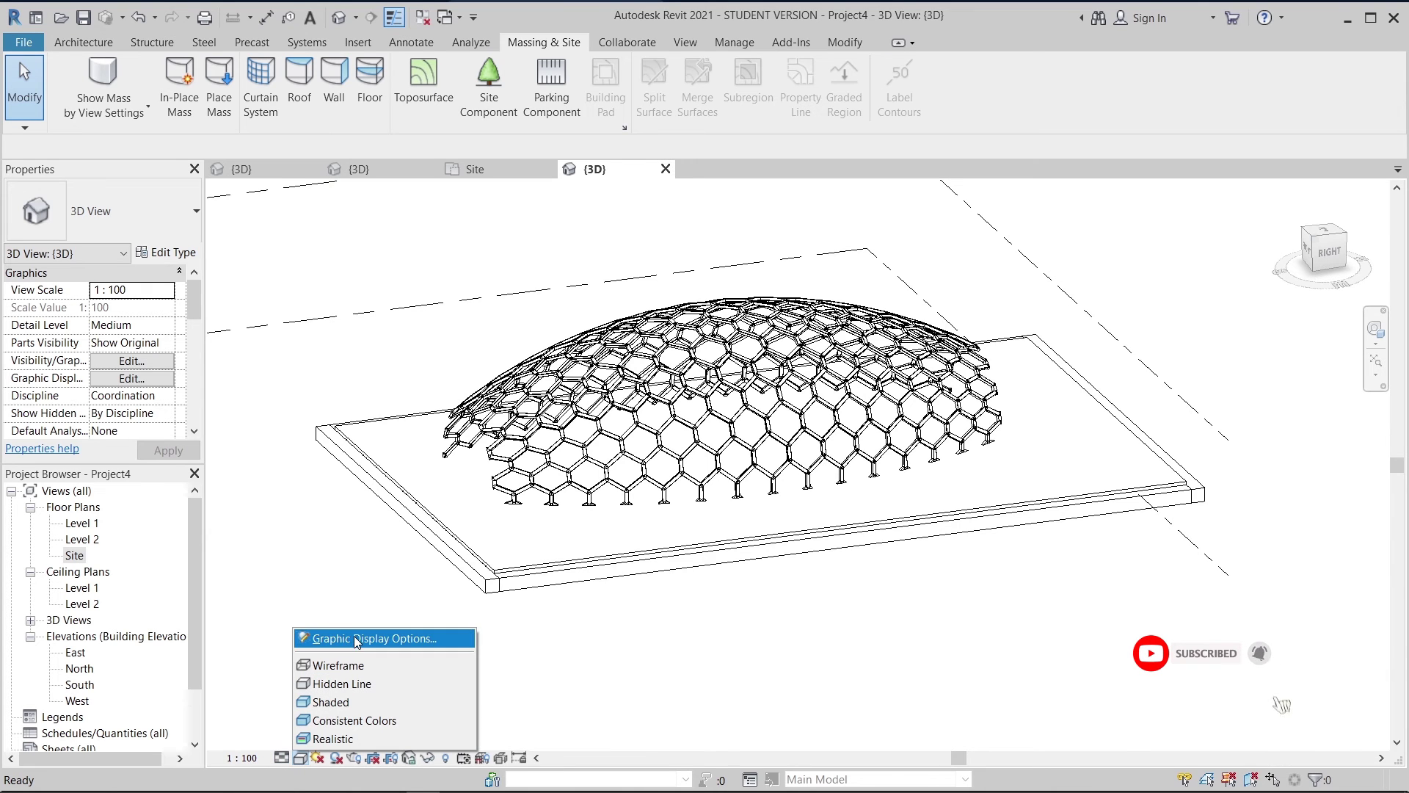
click(353, 637)
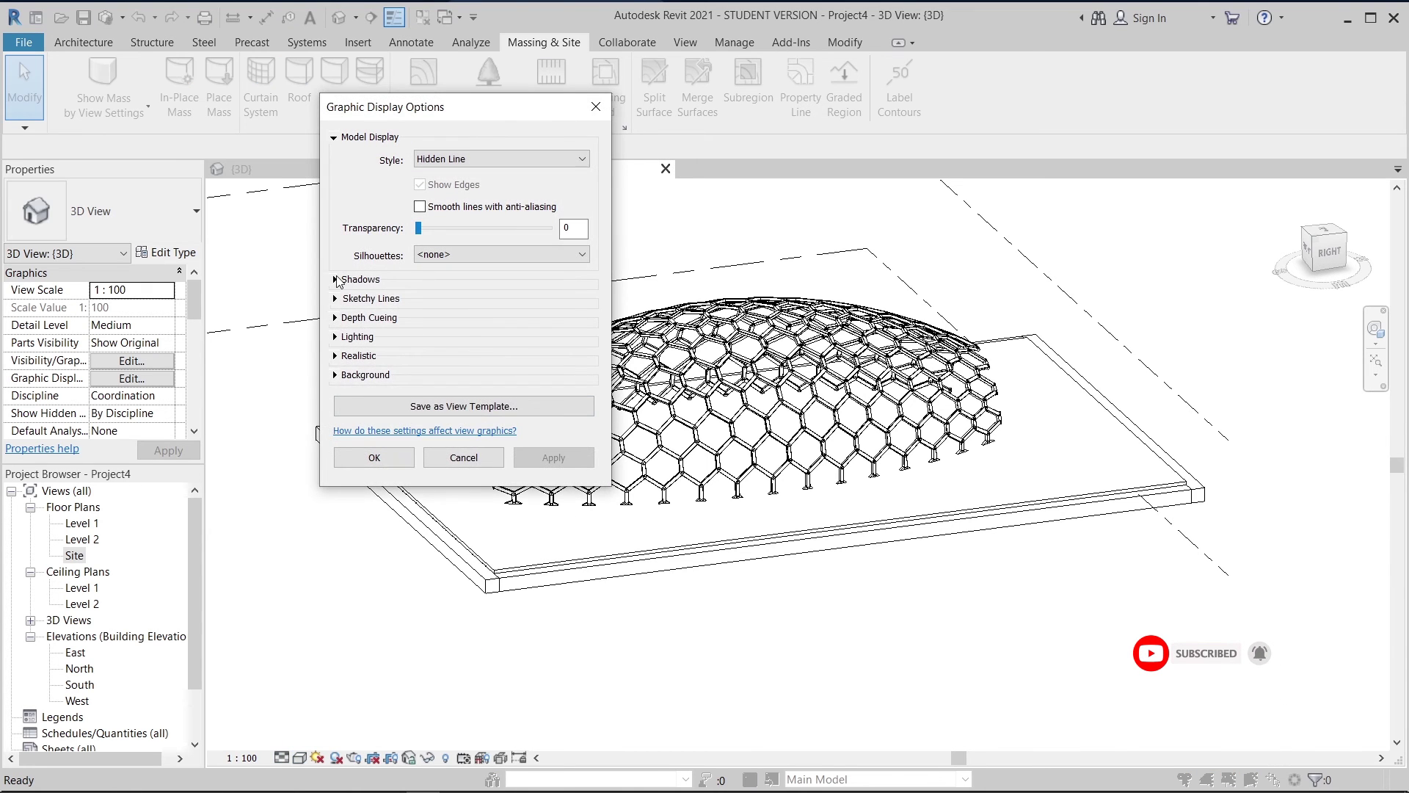
click(336, 279)
click(420, 314)
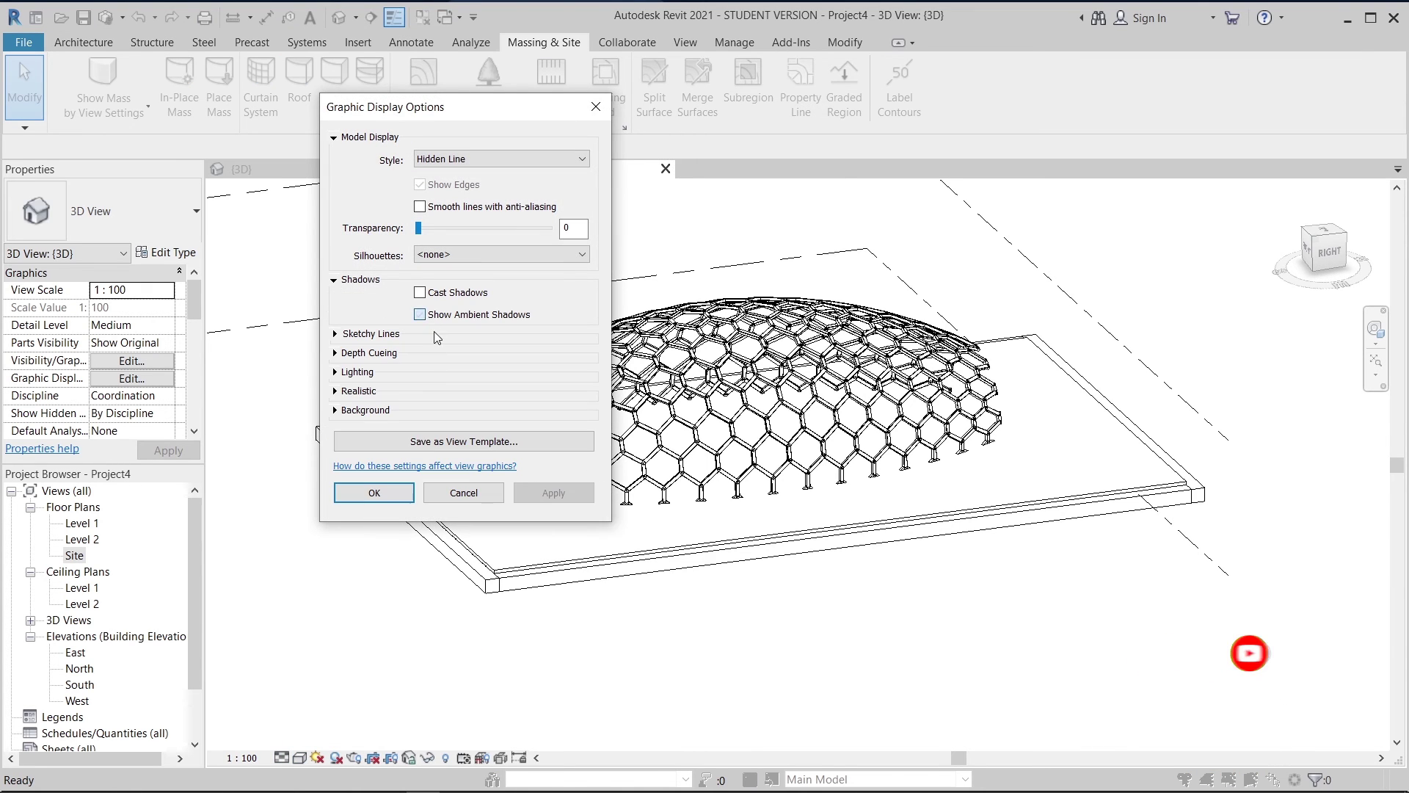
click(336, 411)
click(436, 439)
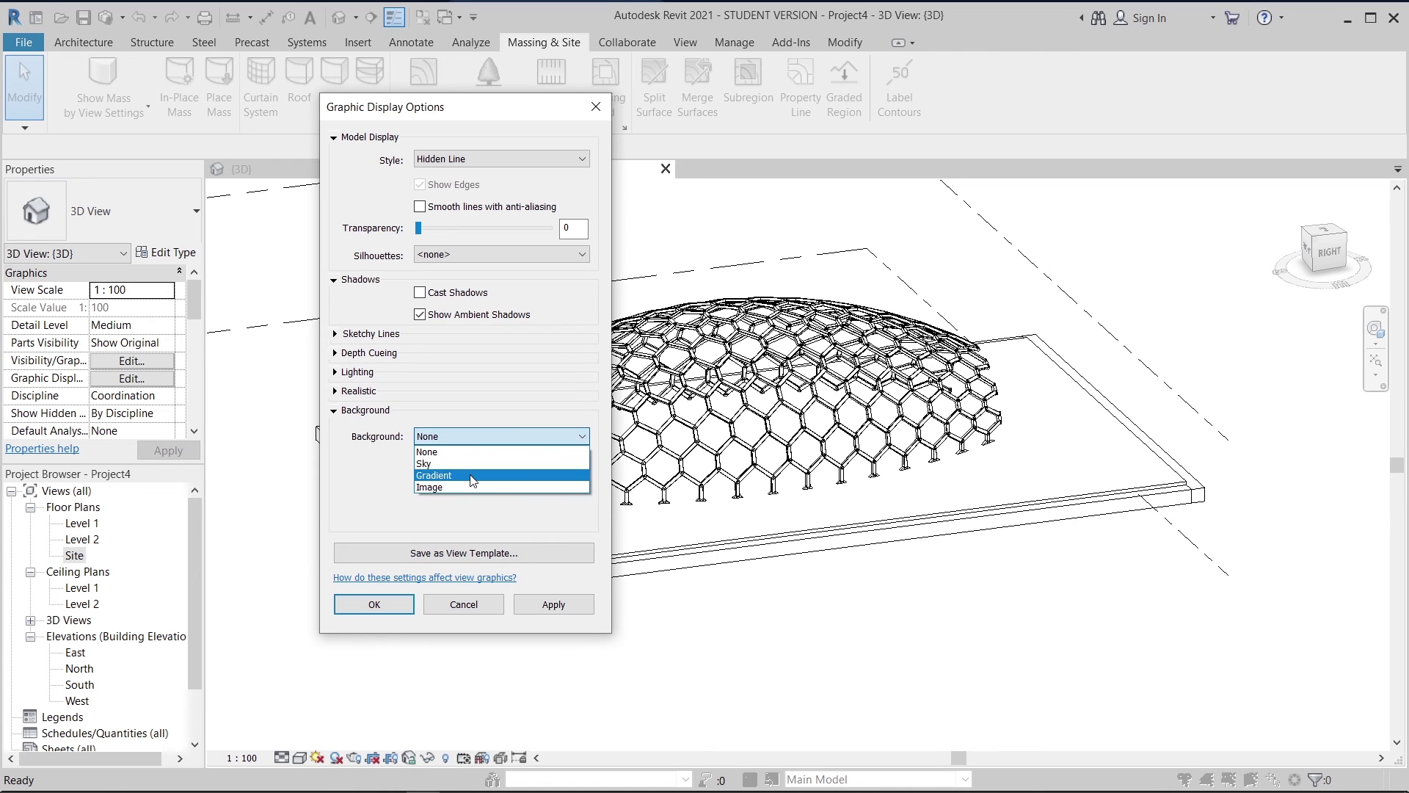
click(440, 475)
click(553, 606)
- Set the model display style to Realistic and close the graphic display options with the change applied
click(451, 159)
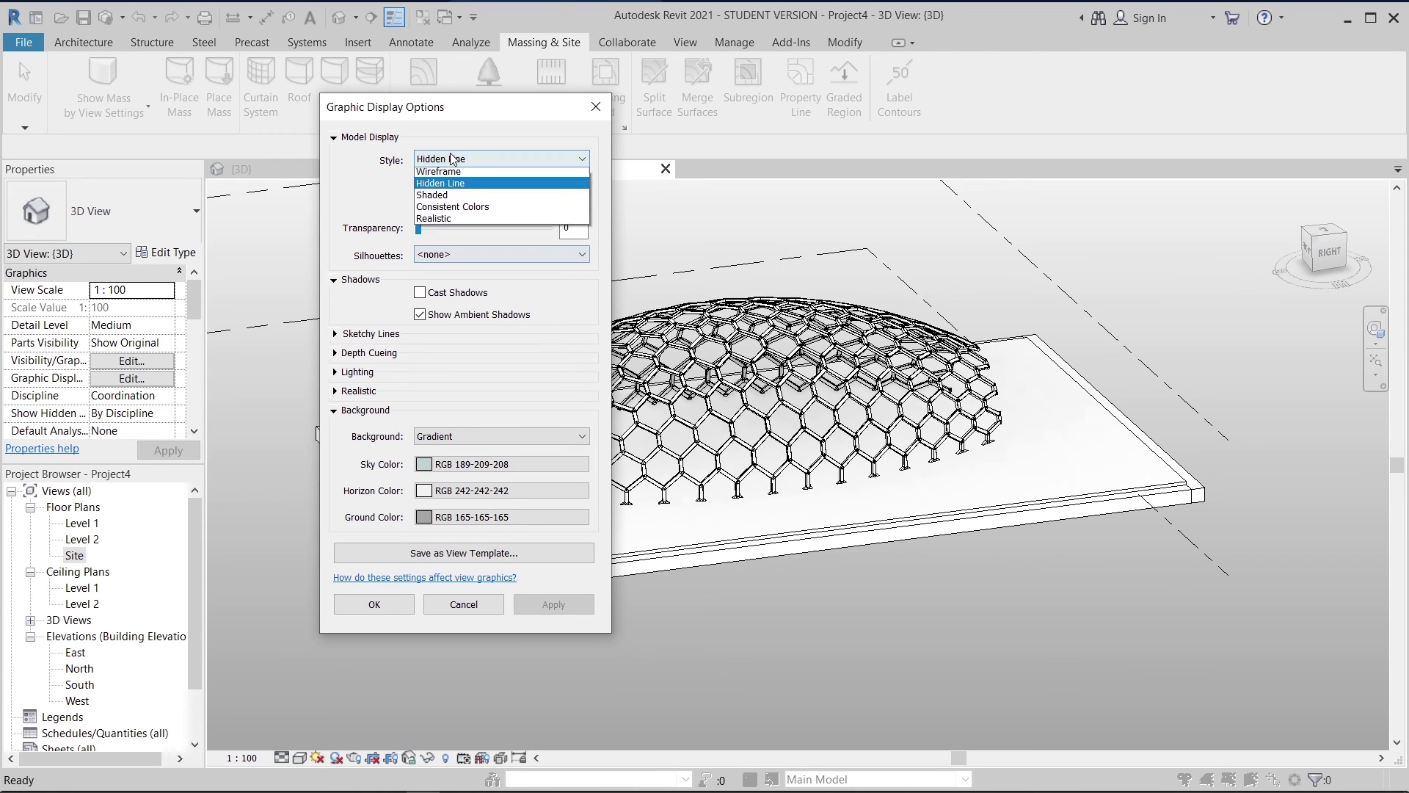
click(434, 218)
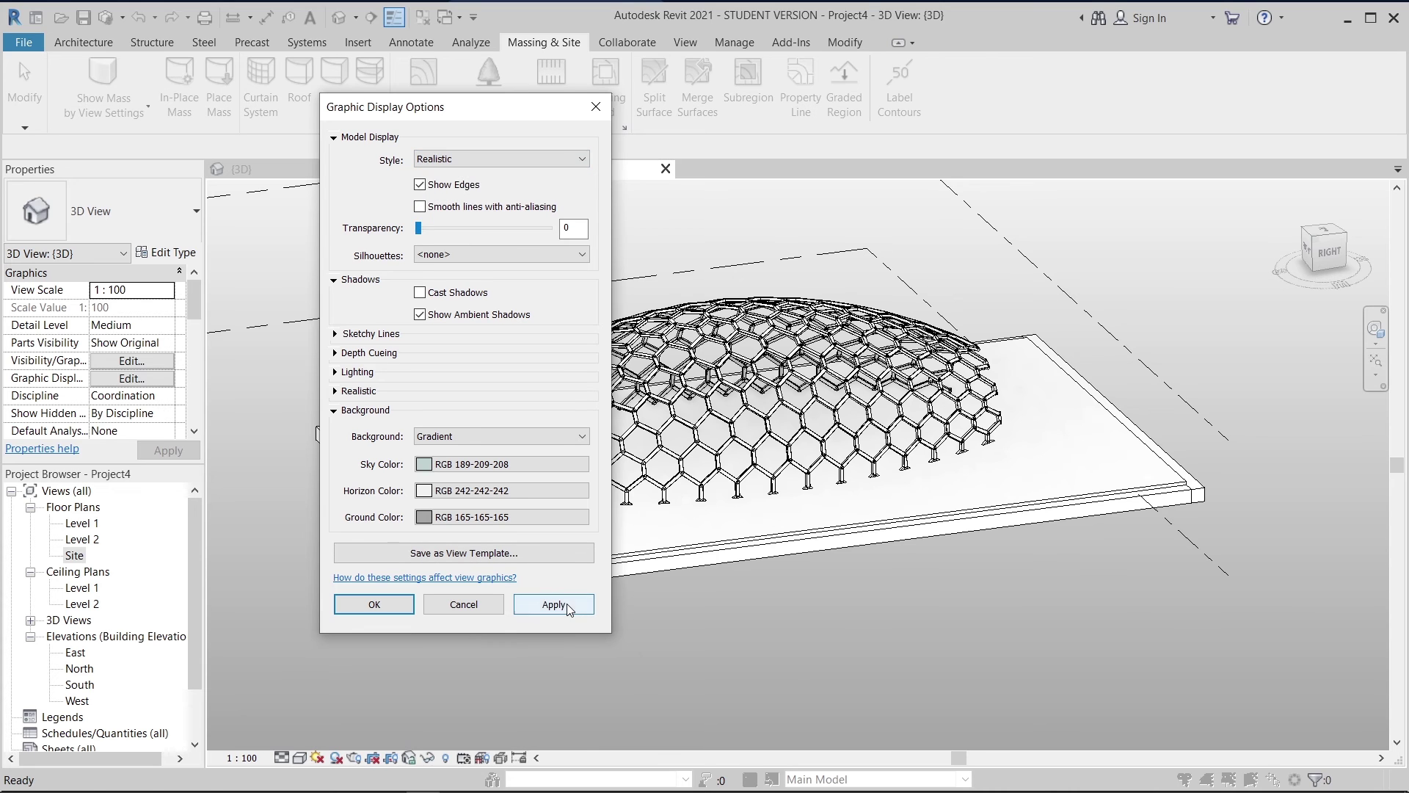
click(569, 609)
click(389, 610)
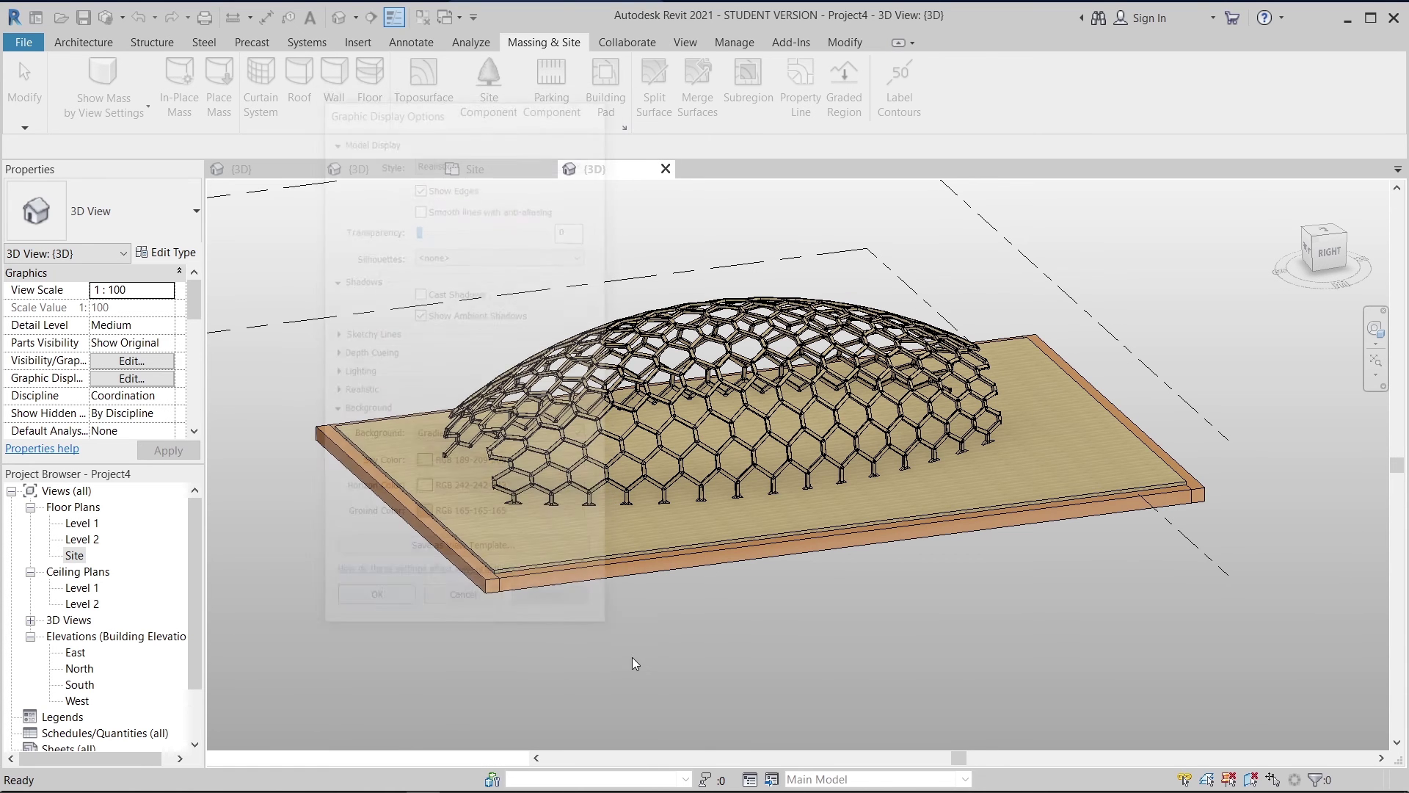
- Examine the overall wooden dome and how its lowest frame supports meet the floor
shift+middle_drag(623, 640, 687, 636)
scroll(763, 606, up, 5)
scroll(1045, 580, down, 3)
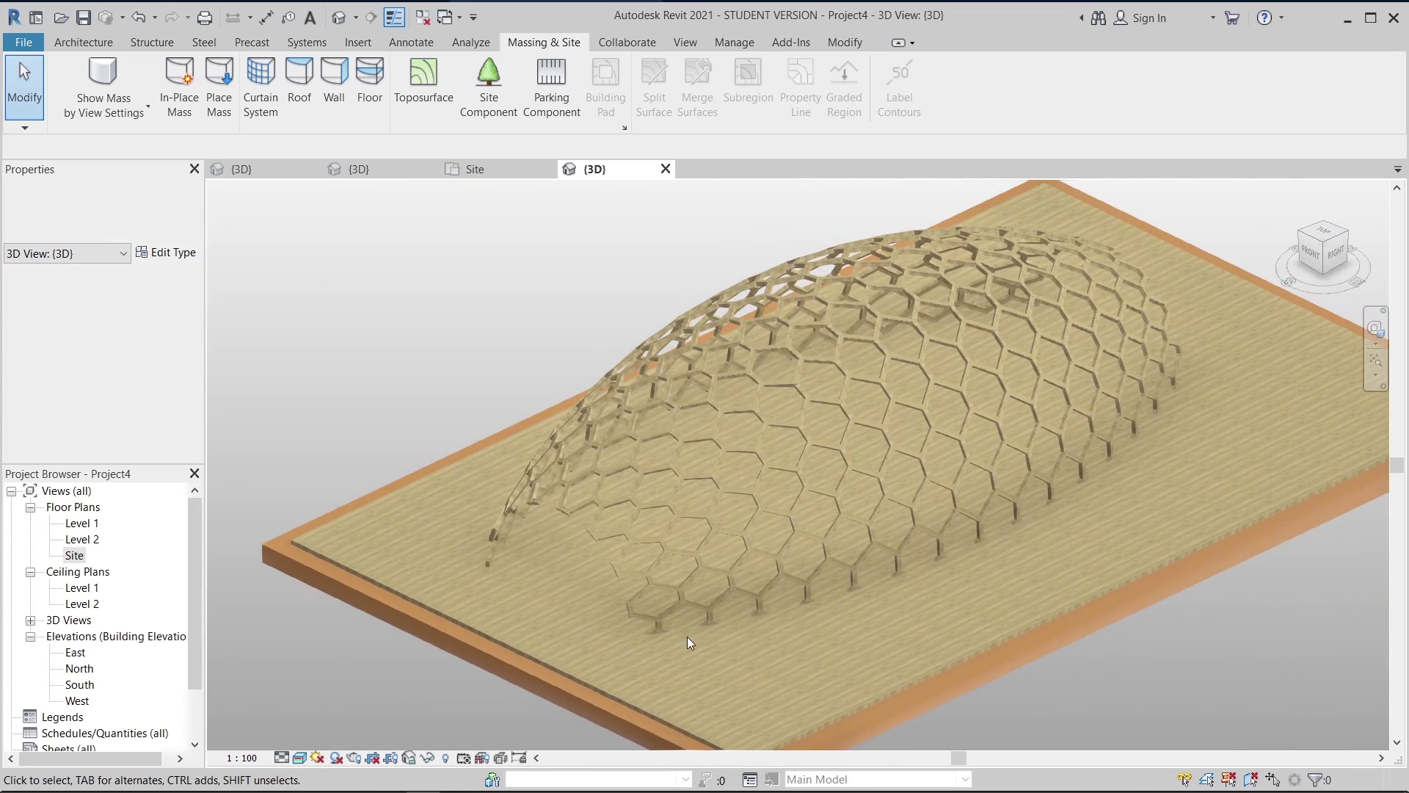
scroll(662, 651, up, 5)
scroll(710, 616, up, 3)
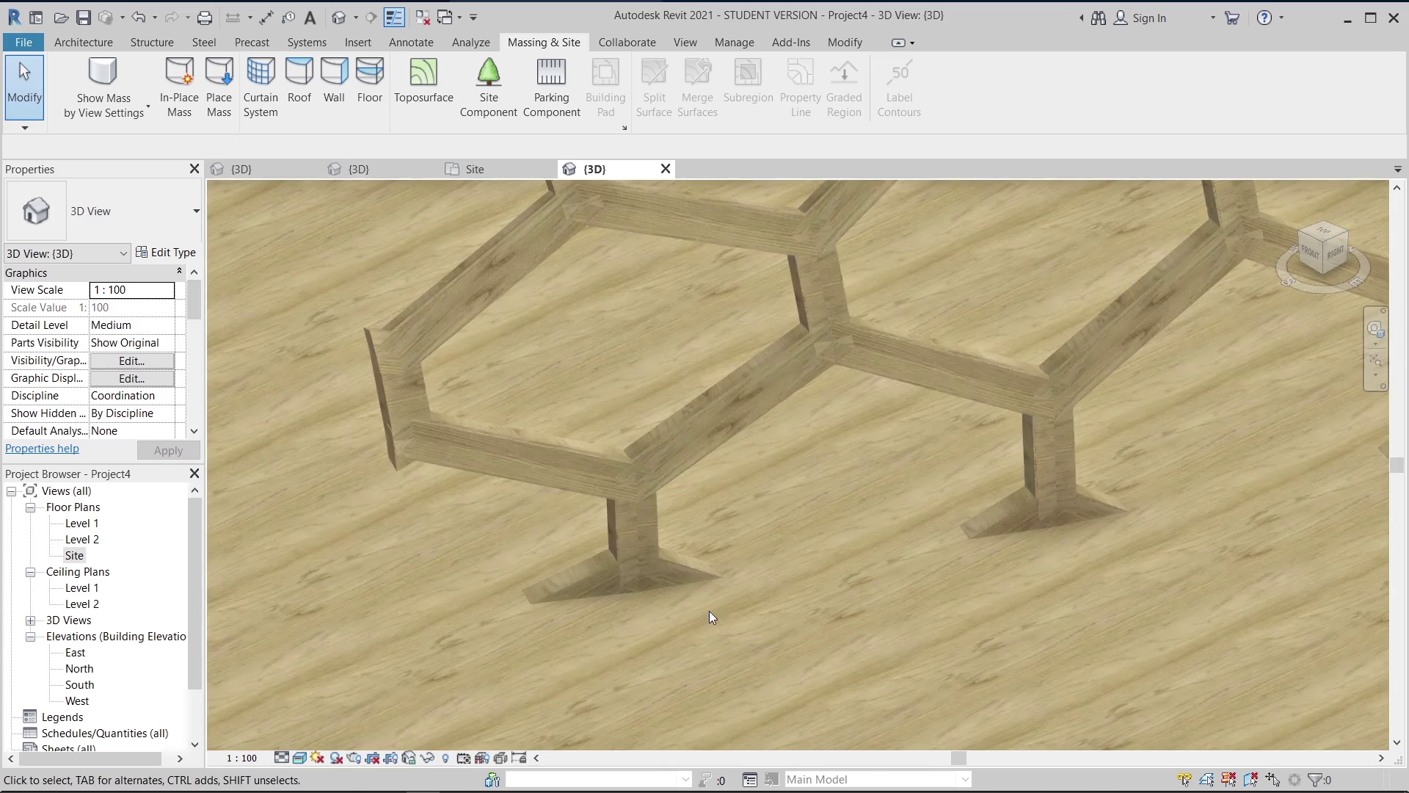
scroll(774, 477, down, 2)
scroll(629, 545, down, 2)
- Examine the joints between neighbouring hexagonal wood panels up close, followed by the whole dome on its platform
scroll(650, 456, up, 5)
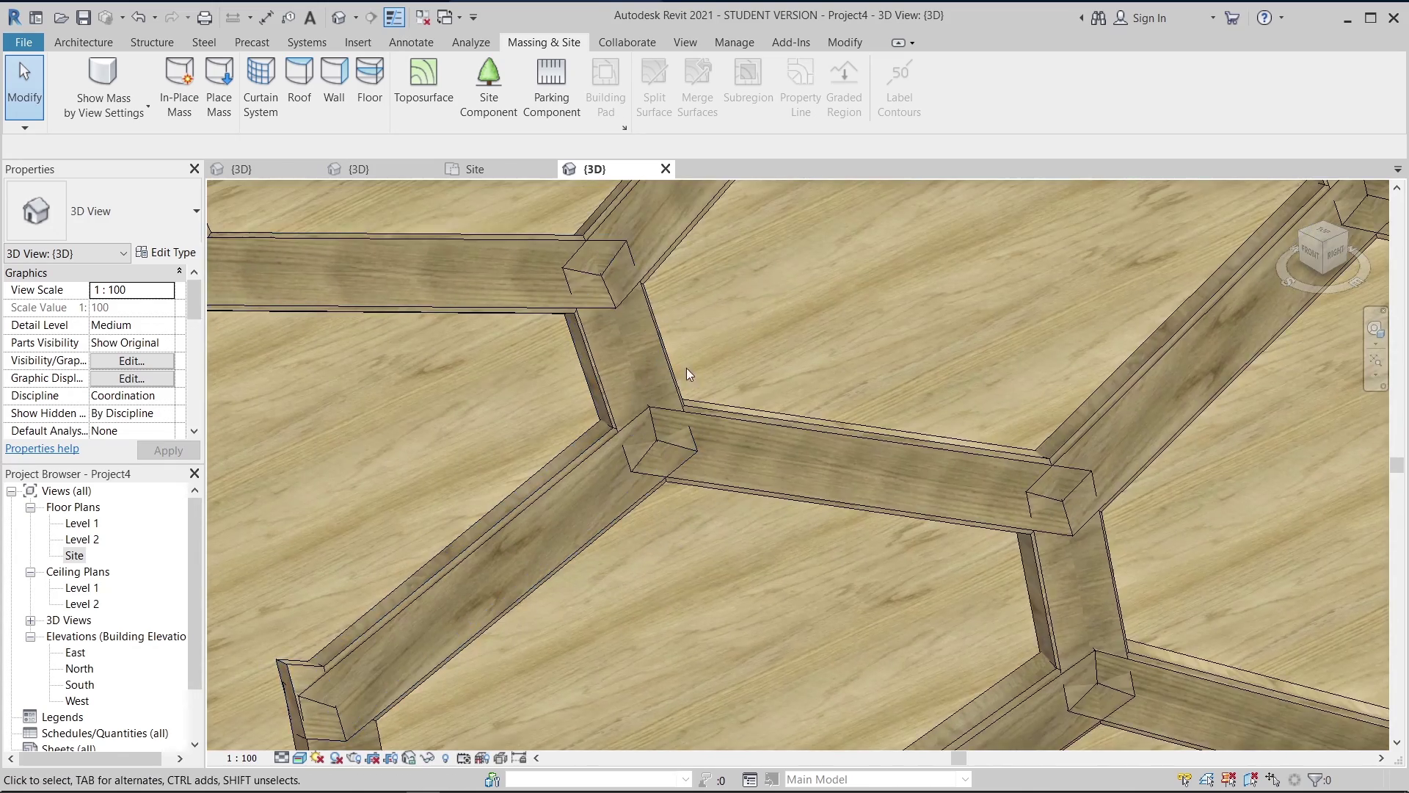
middle_drag(831, 195, 827, 531)
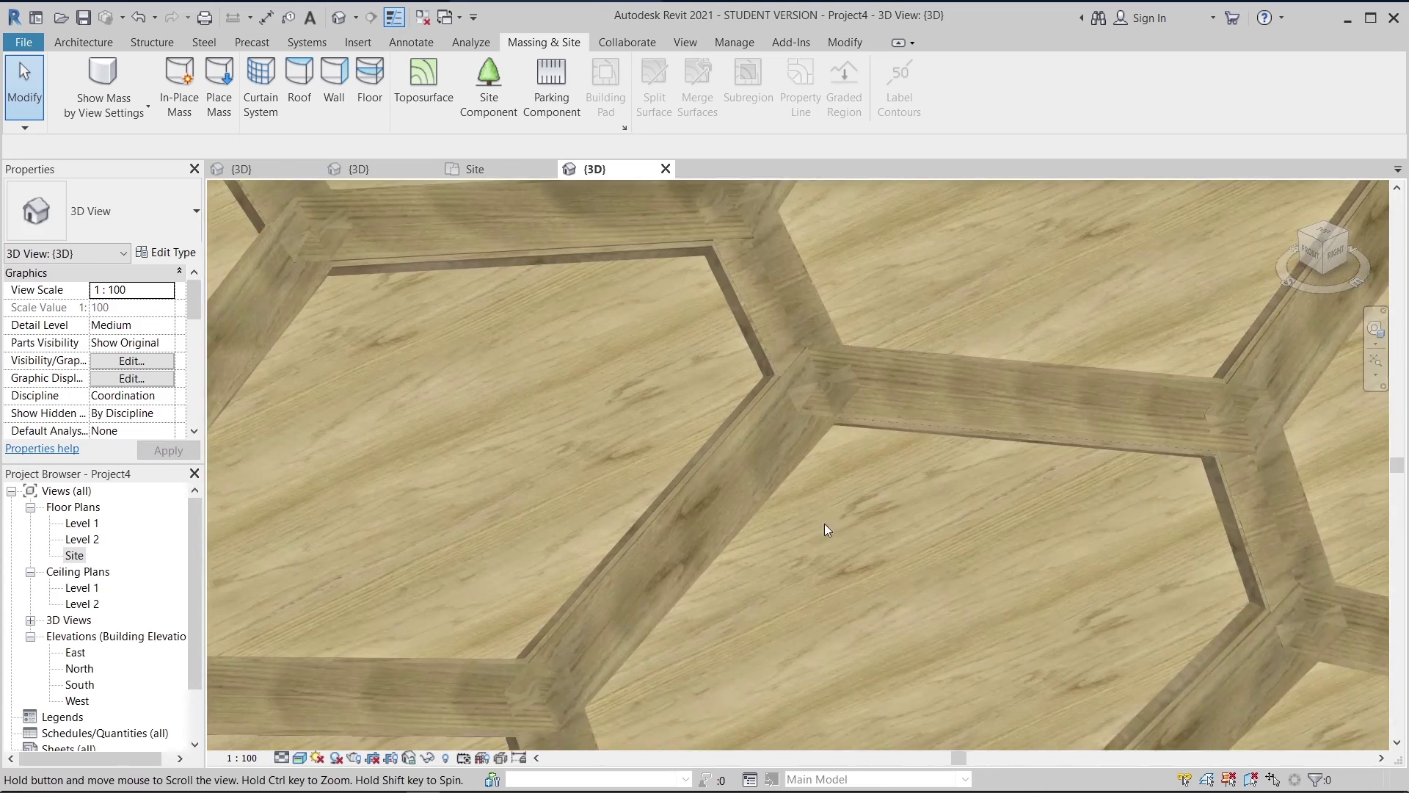
scroll(852, 389, down, 1)
middle_drag(862, 374, 742, 504)
scroll(743, 352, up, 3)
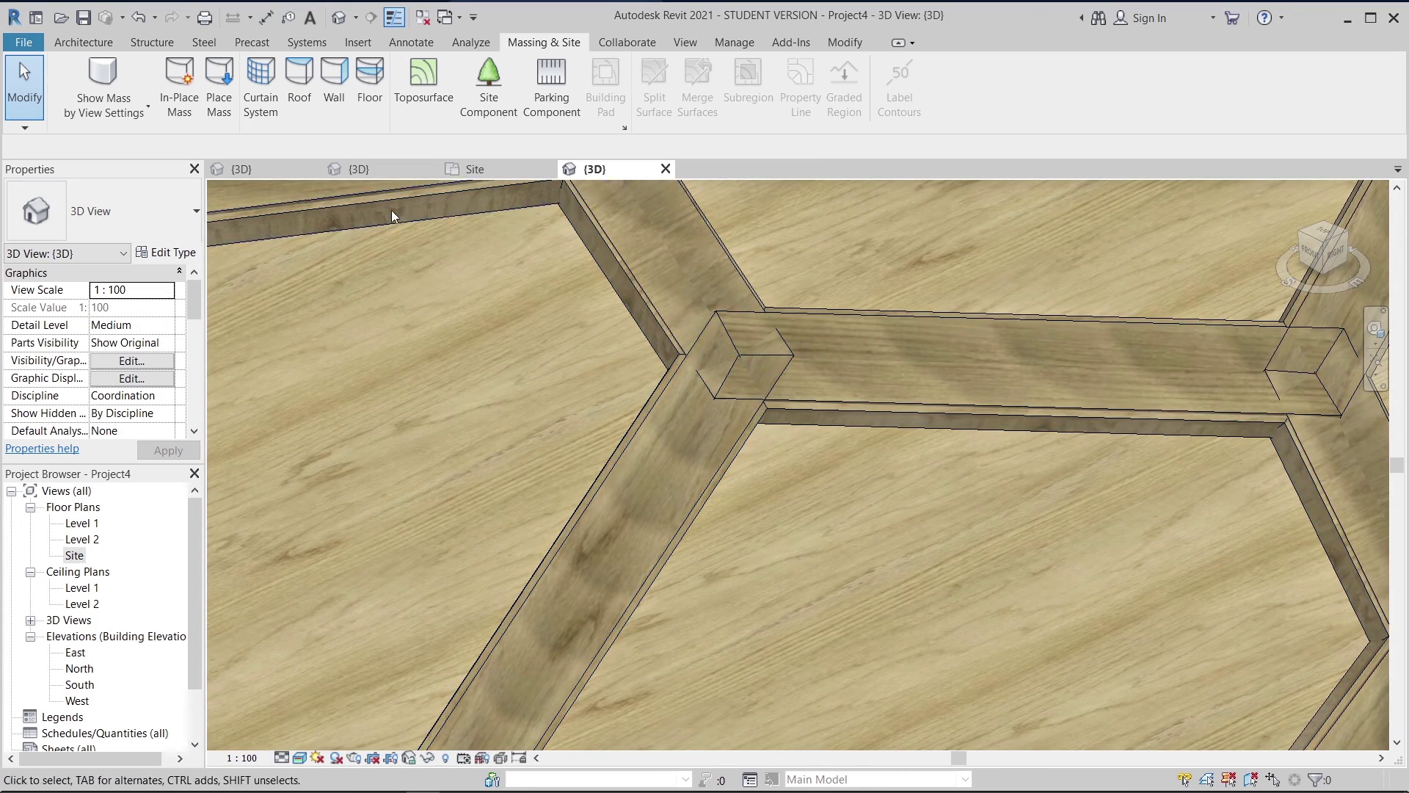
middle_drag(787, 391, 786, 483)
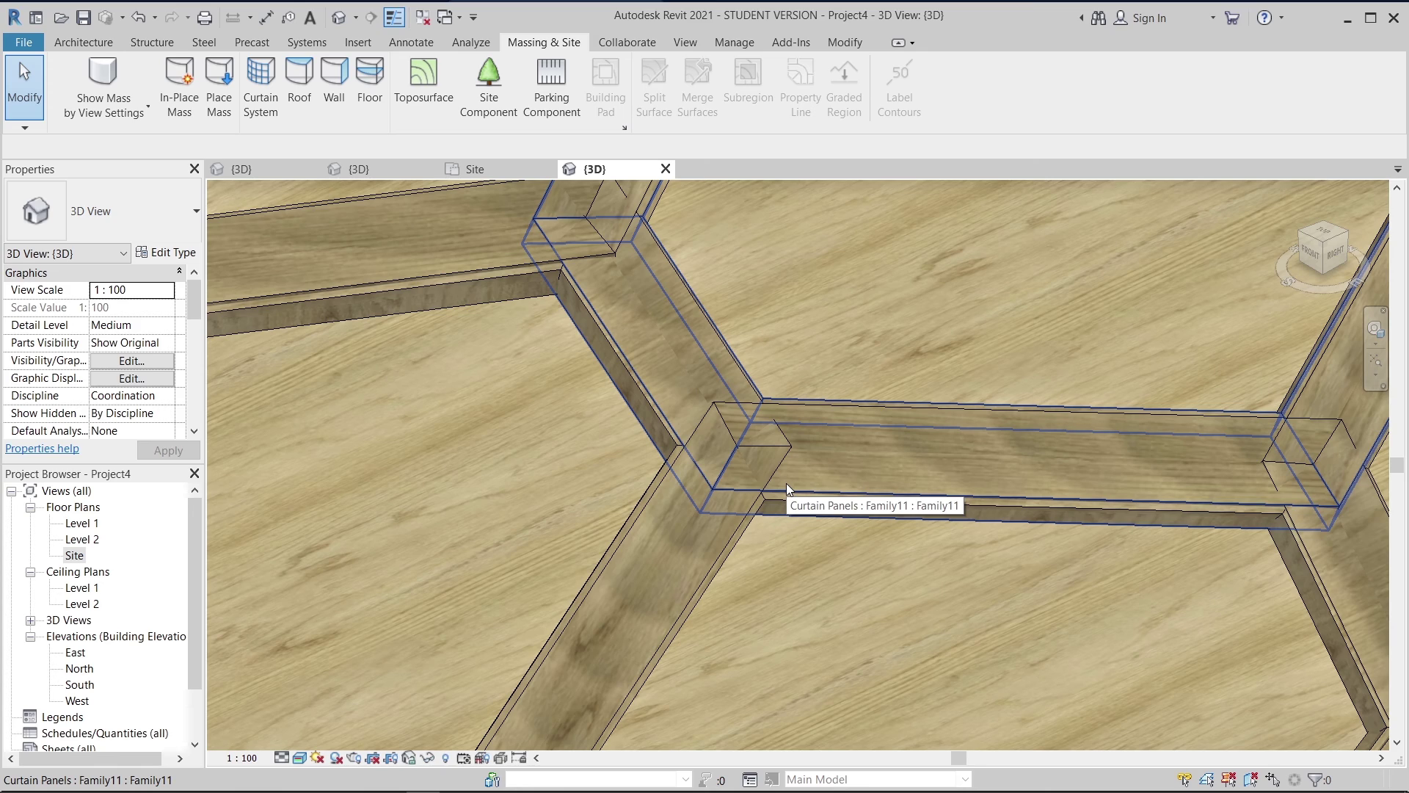
scroll(758, 497, down, 5)
middle_drag(818, 478, 865, 362)
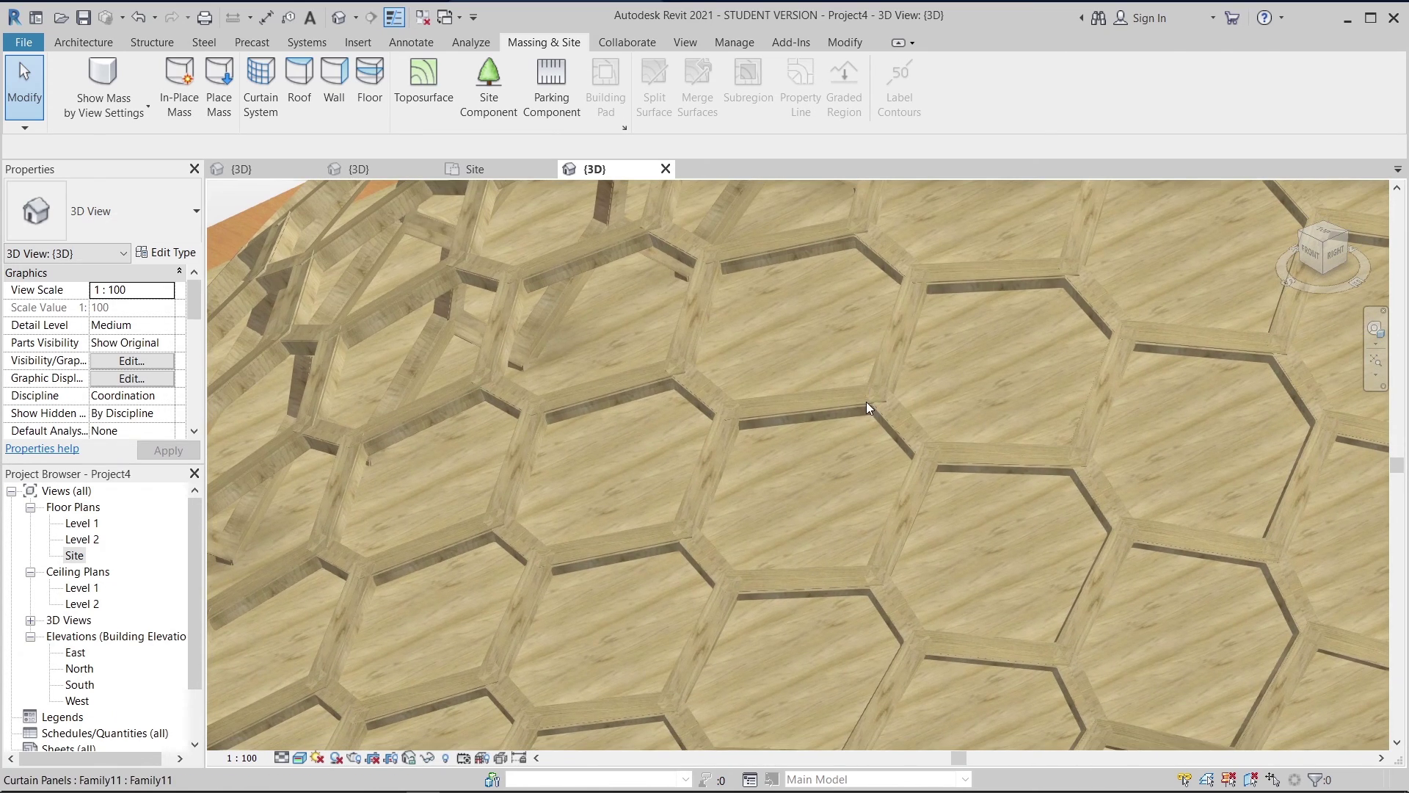
scroll(867, 403, down, 4)
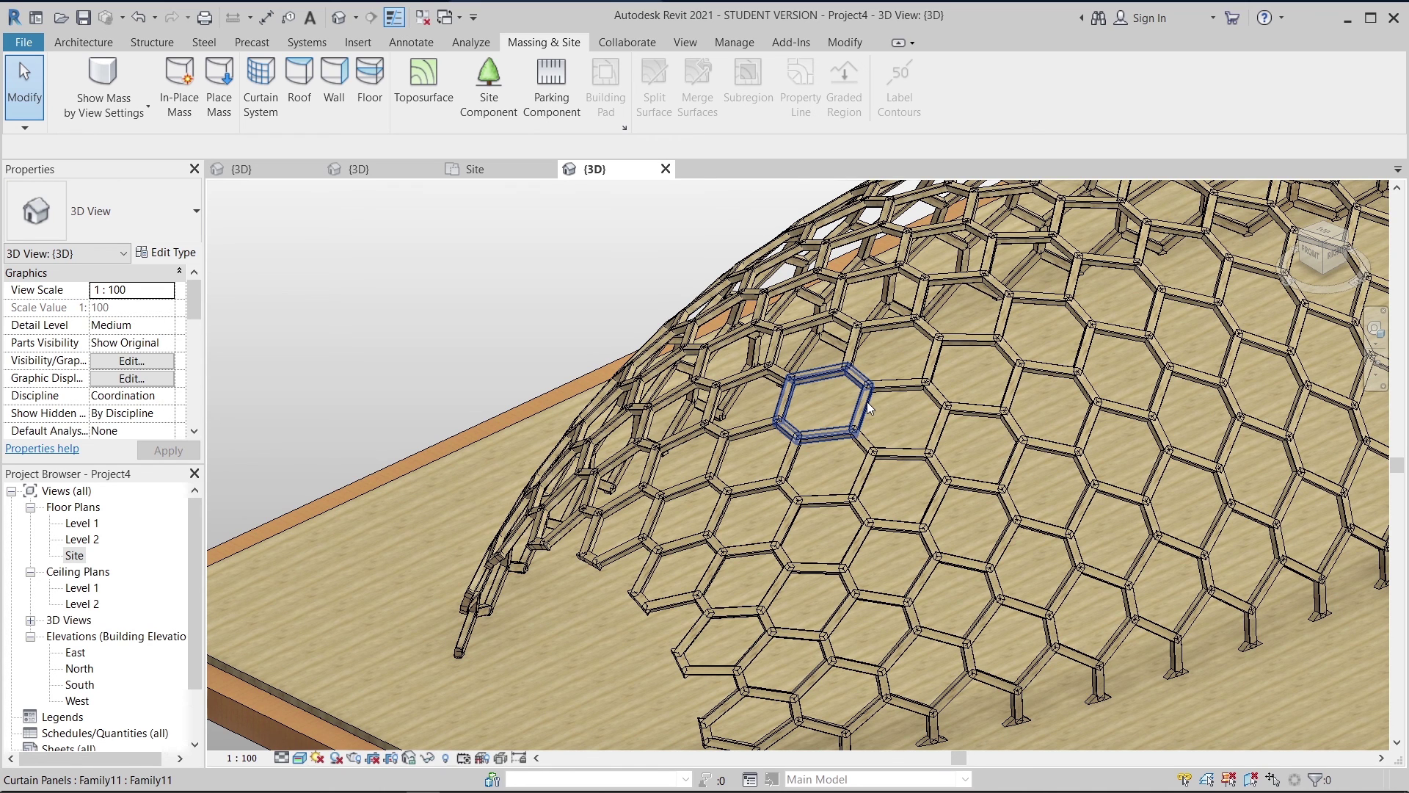
scroll(867, 406, down, 5)
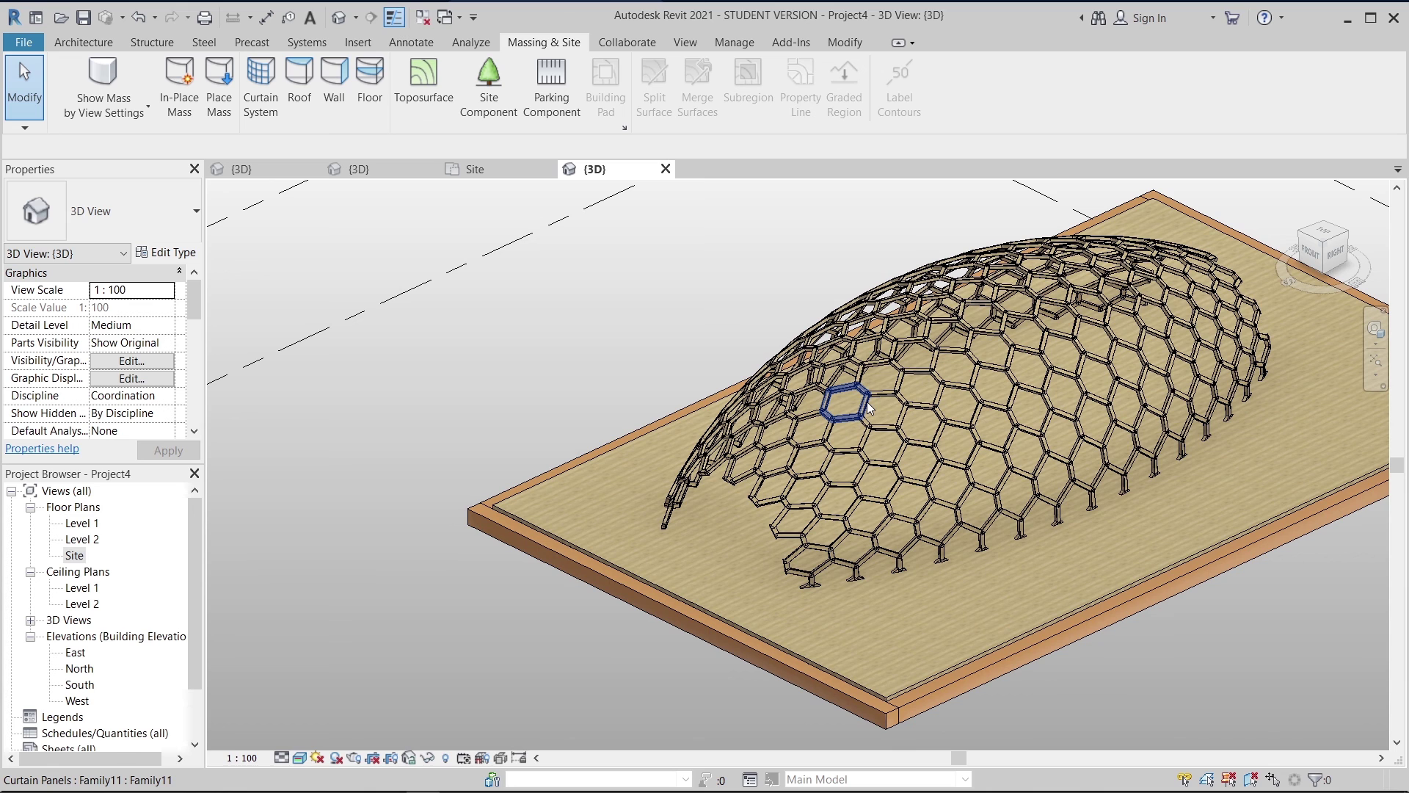
scroll(763, 470, down, 3)
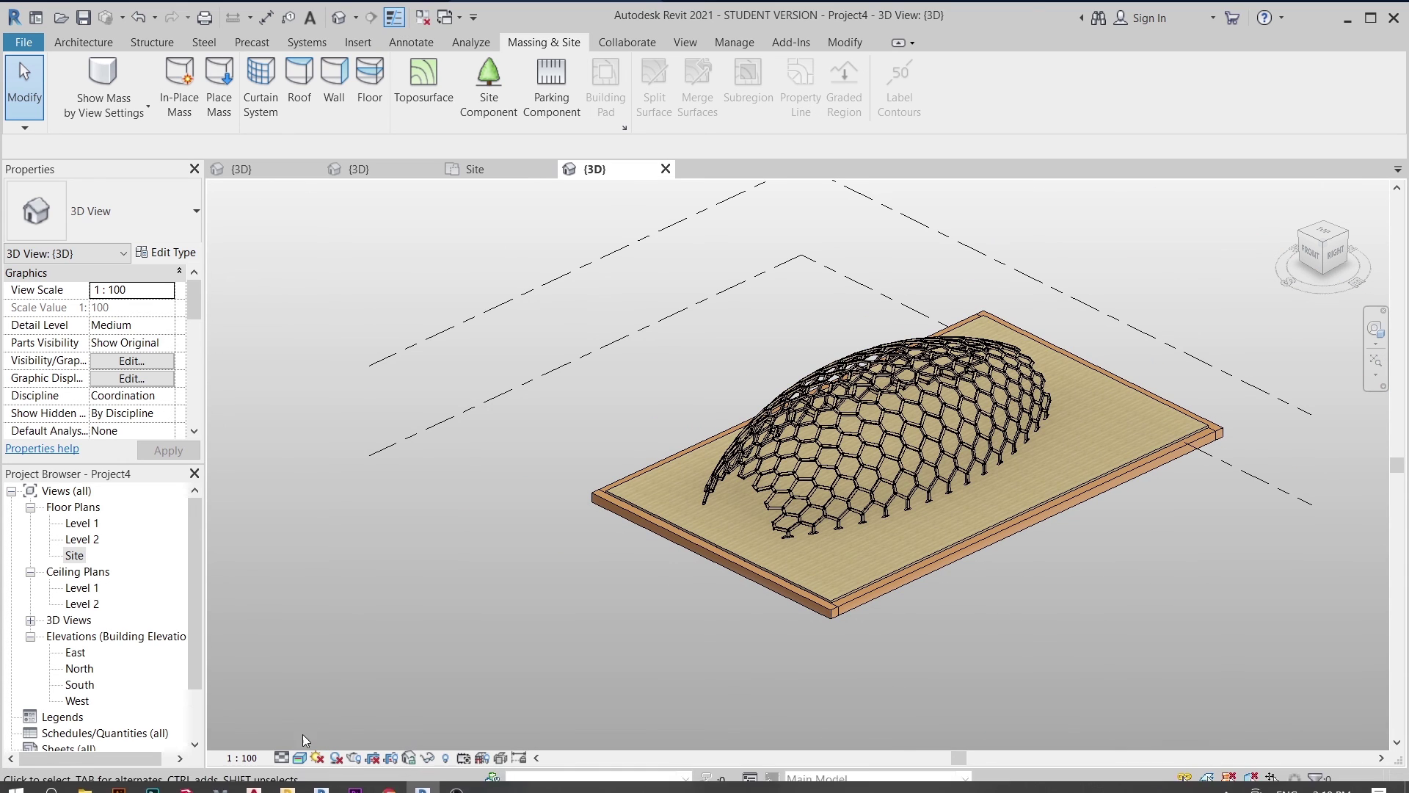
- Change the 3D view's visual style to Hidden Line and frame the whole dome and platform
click(300, 758)
click(315, 687)
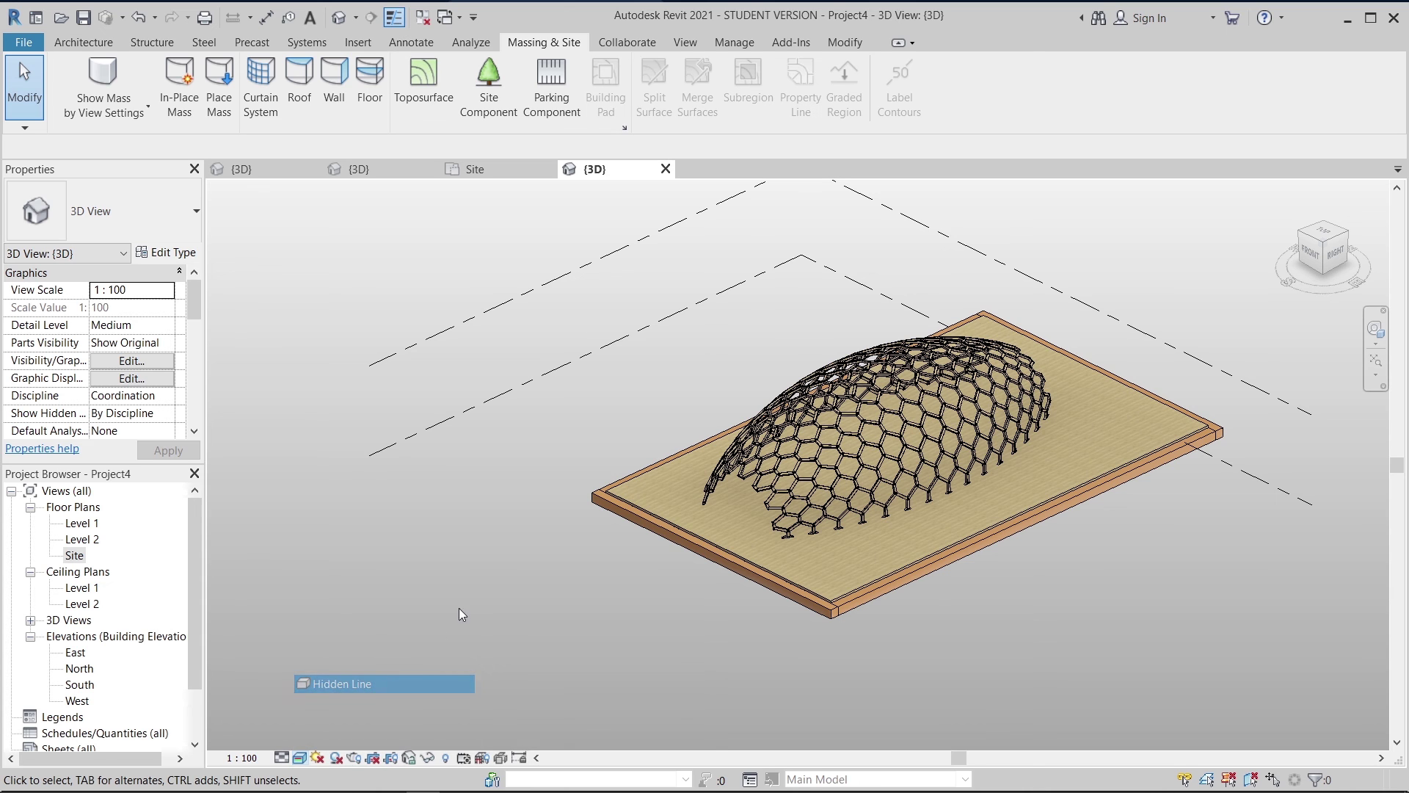
middle_drag(1073, 608, 937, 665)
scroll(900, 650, up, 5)
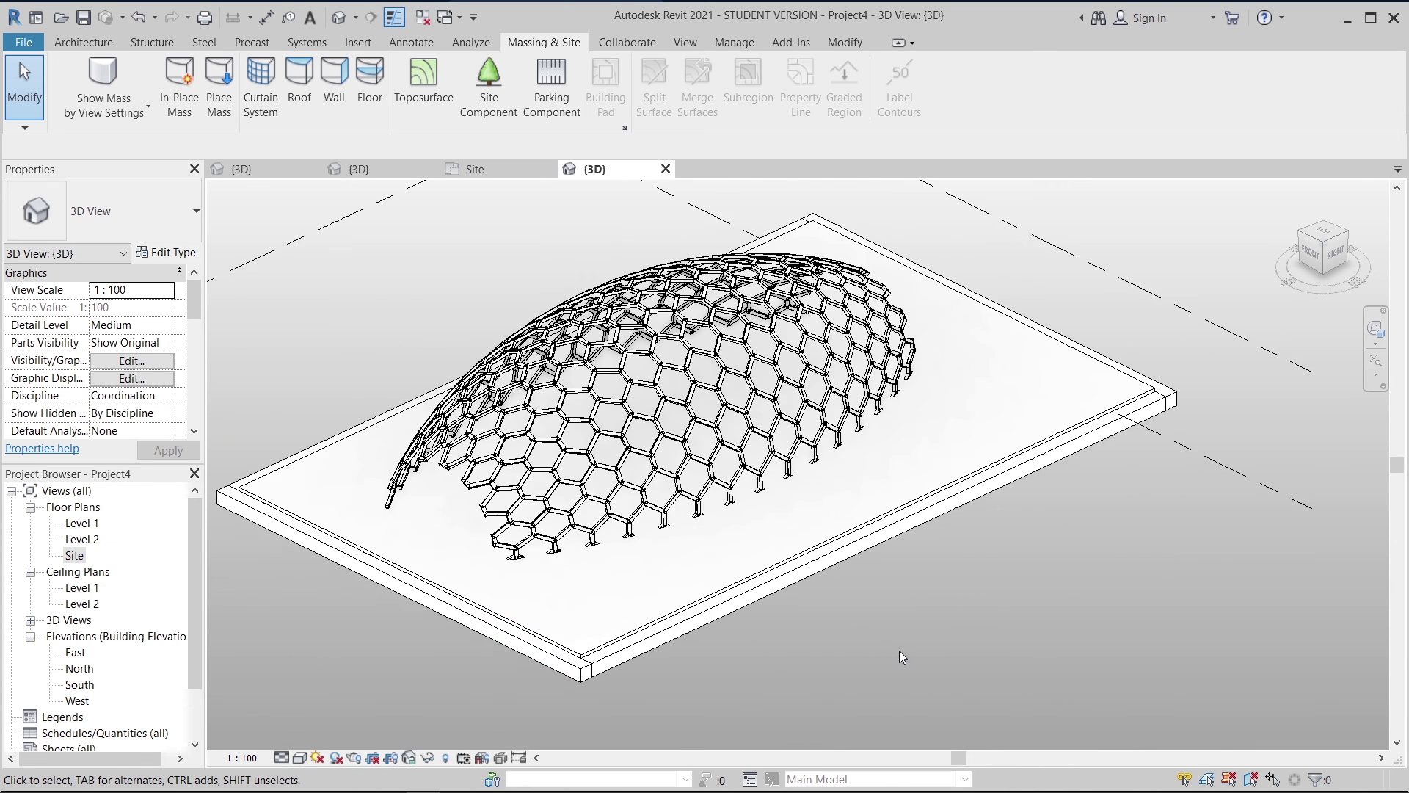